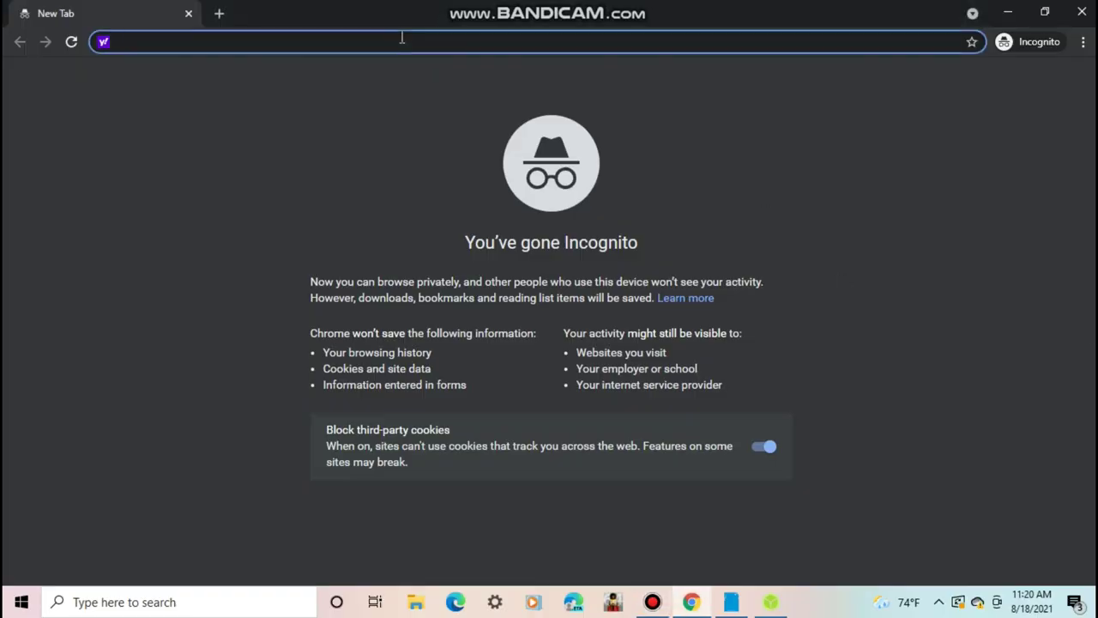
- Download FPP-v5.0.1-Pi.img.zip from the FalconChristmas/fpp GitHub releases page
{"action": "type", "text": "https://"}
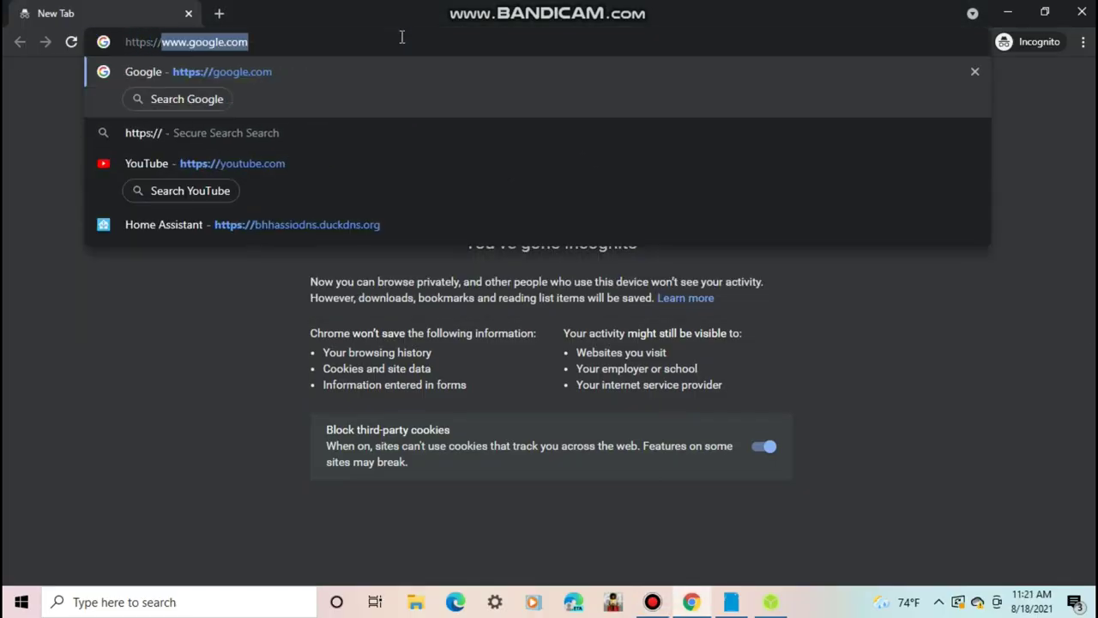
{"action": "type", "text": "github"}
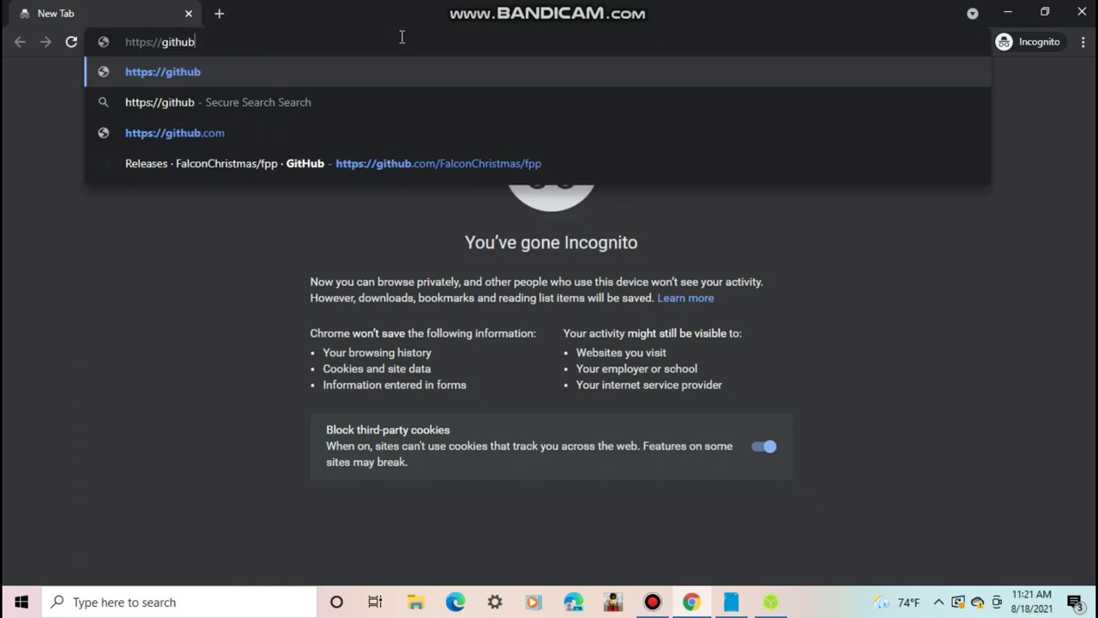
{"action": "type", "text": ".com/falcon"}
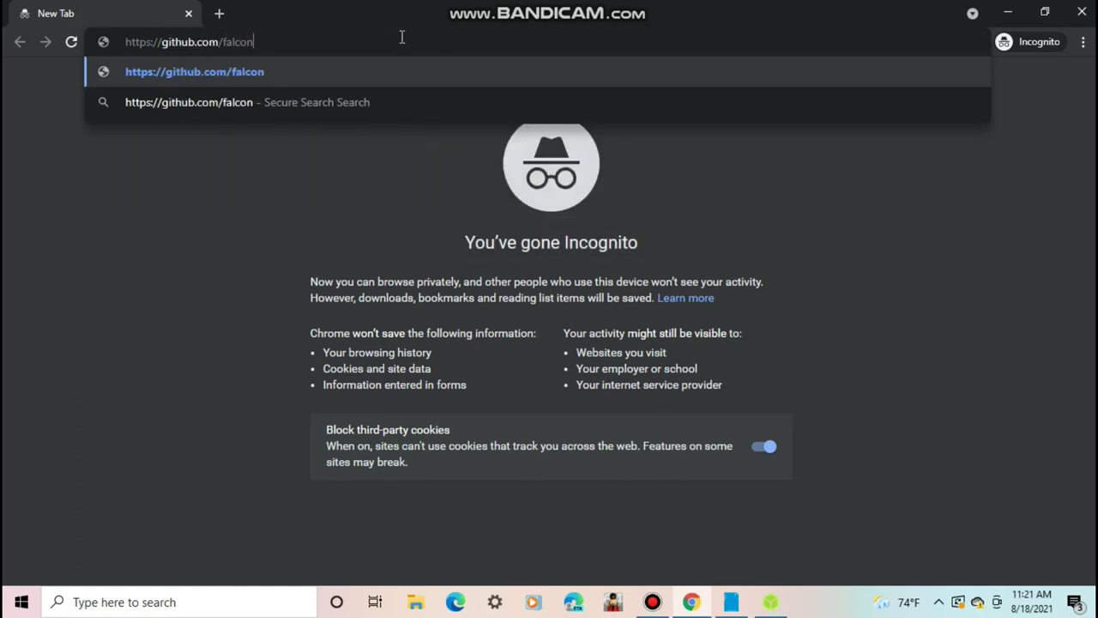
{"action": "type", "text": "christmas/fpp"}
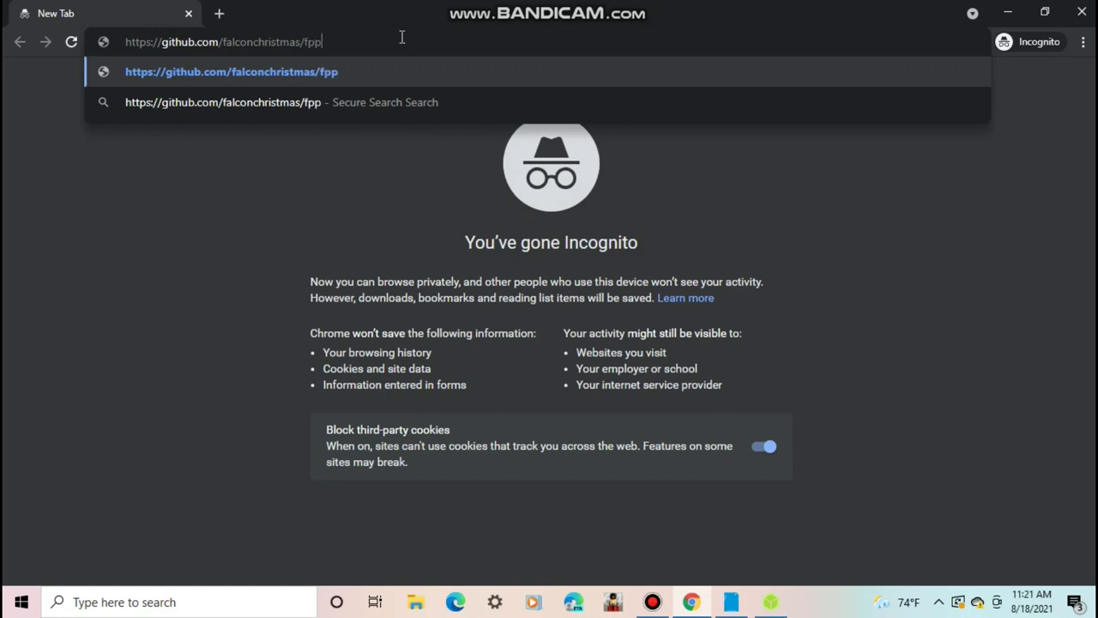
{"action": "key", "text": "Return"}
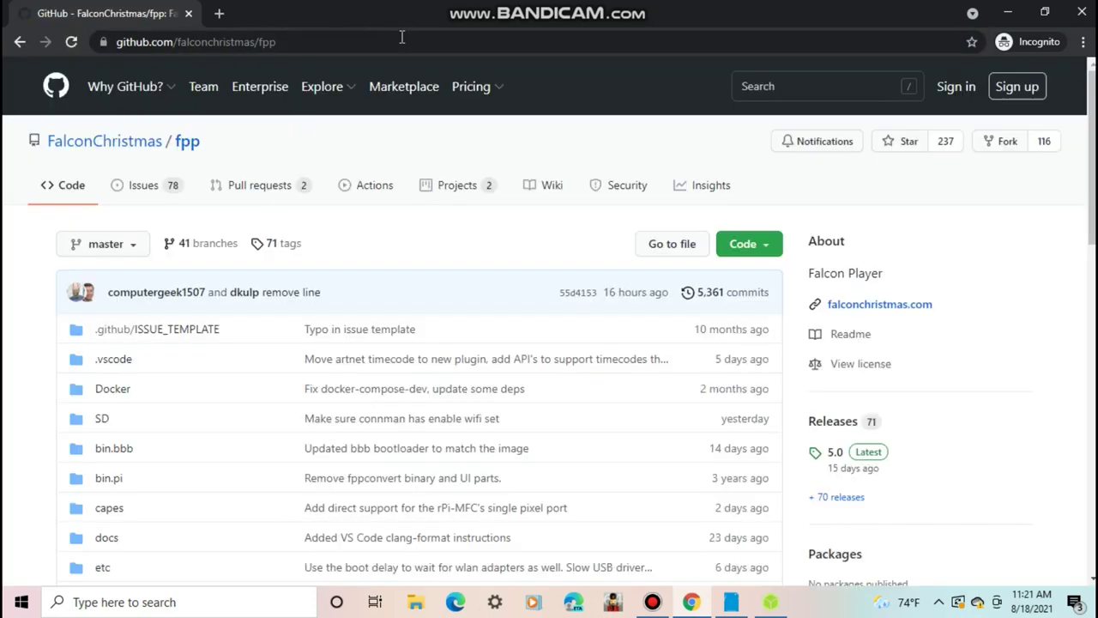
{"action": "scroll", "coordinate": [858, 248], "scroll_direction": "down", "scroll_amount": 3}
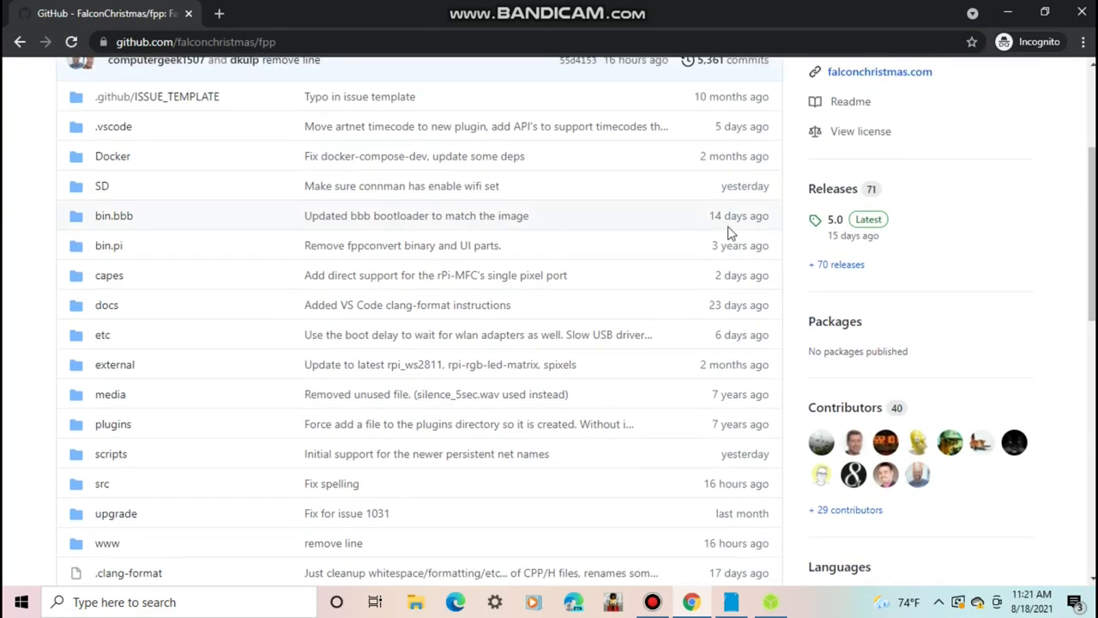
{"action": "left_click", "coordinate": [829, 199]}
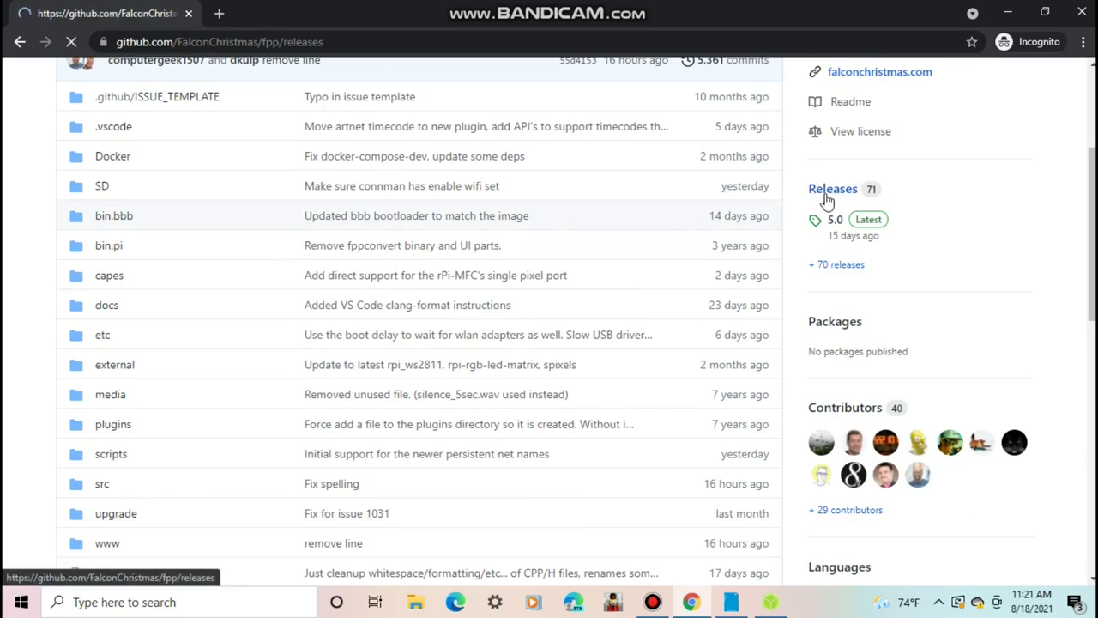
{"action": "left_click_drag", "start_coordinate": [1090, 85], "coordinate": [1092, 199]}
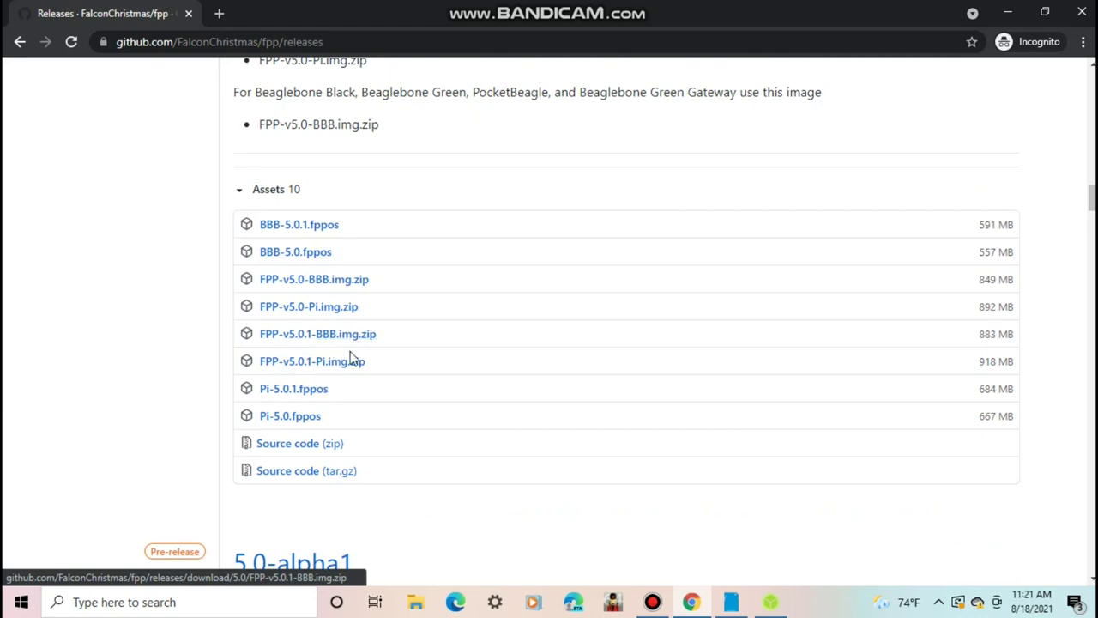
{"action": "left_click", "coordinate": [316, 364]}
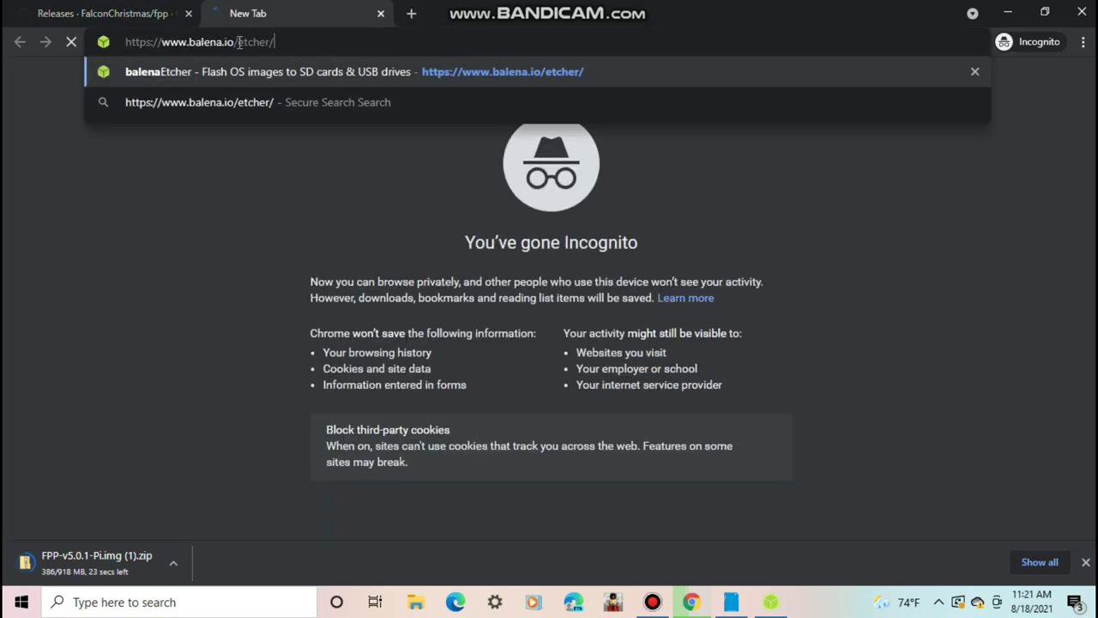
- Load balena.io/etcher and expand the Etcher download options for each operating system
{"action": "key", "text": "Return"}
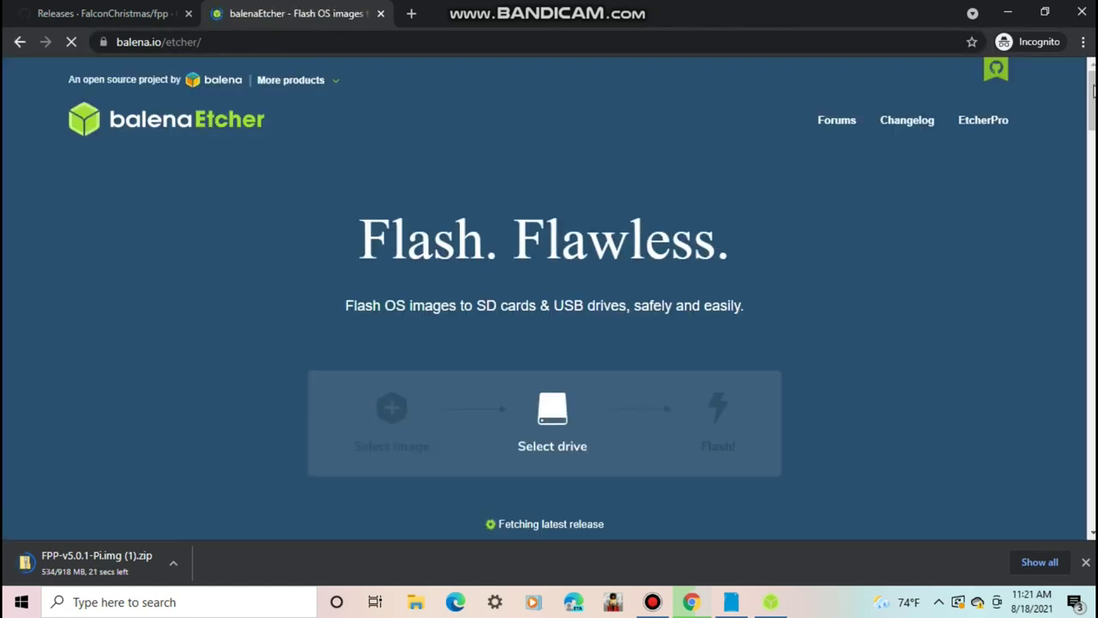
{"action": "scroll", "coordinate": [301, 306], "scroll_direction": "down", "scroll_amount": 1}
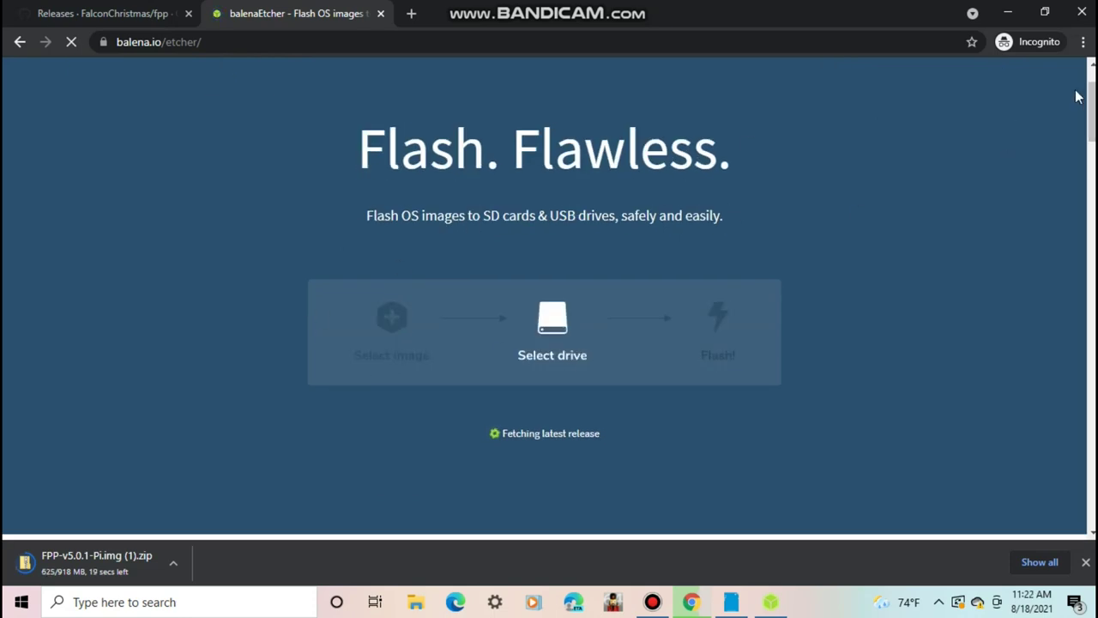
{"action": "scroll", "coordinate": [652, 421], "scroll_direction": "down", "scroll_amount": 1}
{"action": "left_click", "coordinate": [652, 420]}
{"action": "scroll", "coordinate": [613, 314], "scroll_direction": "down", "scroll_amount": 2}
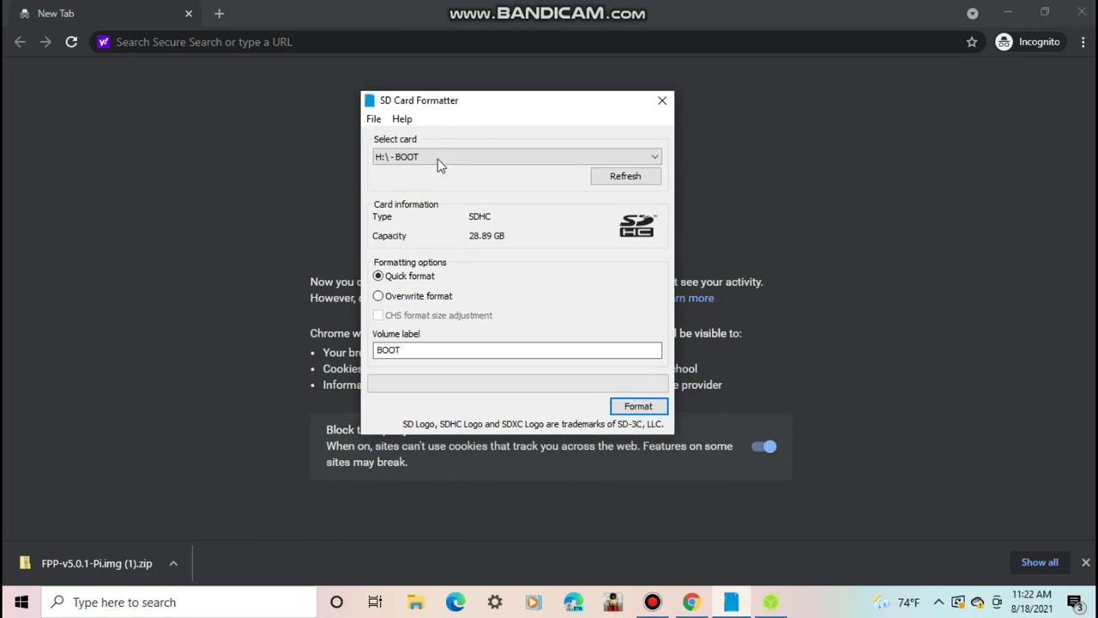
- Quick-format the H: BOOT card with volume label FPP and confirm completion
{"action": "left_click", "coordinate": [414, 157]}
{"action": "left_click", "coordinate": [399, 171]}
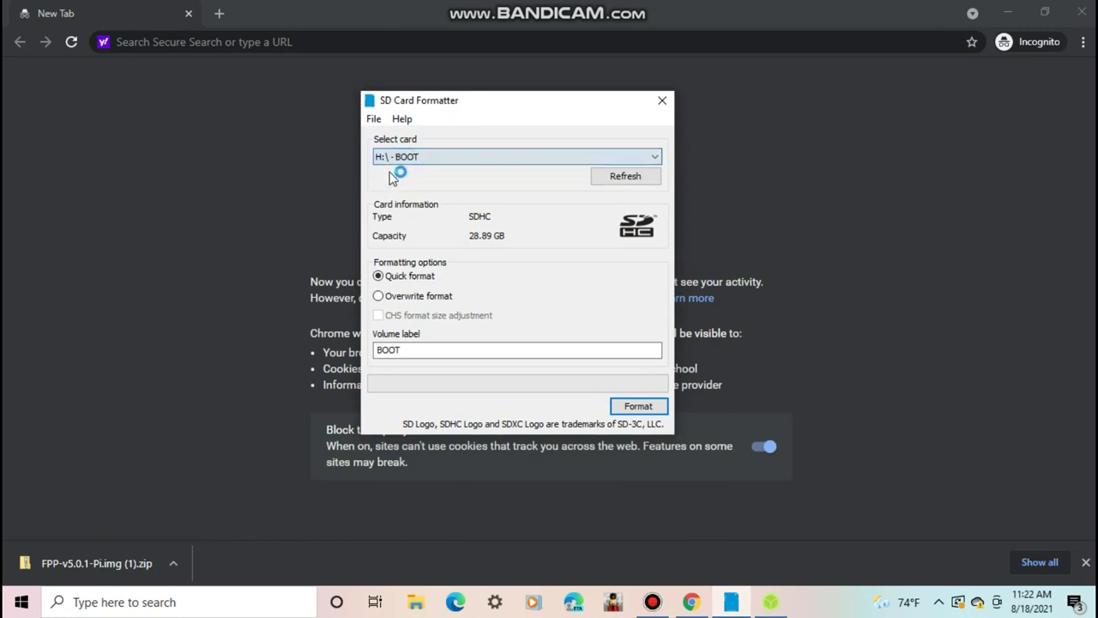
{"action": "double_click", "coordinate": [404, 351]}
{"action": "type", "text": "FPP"}
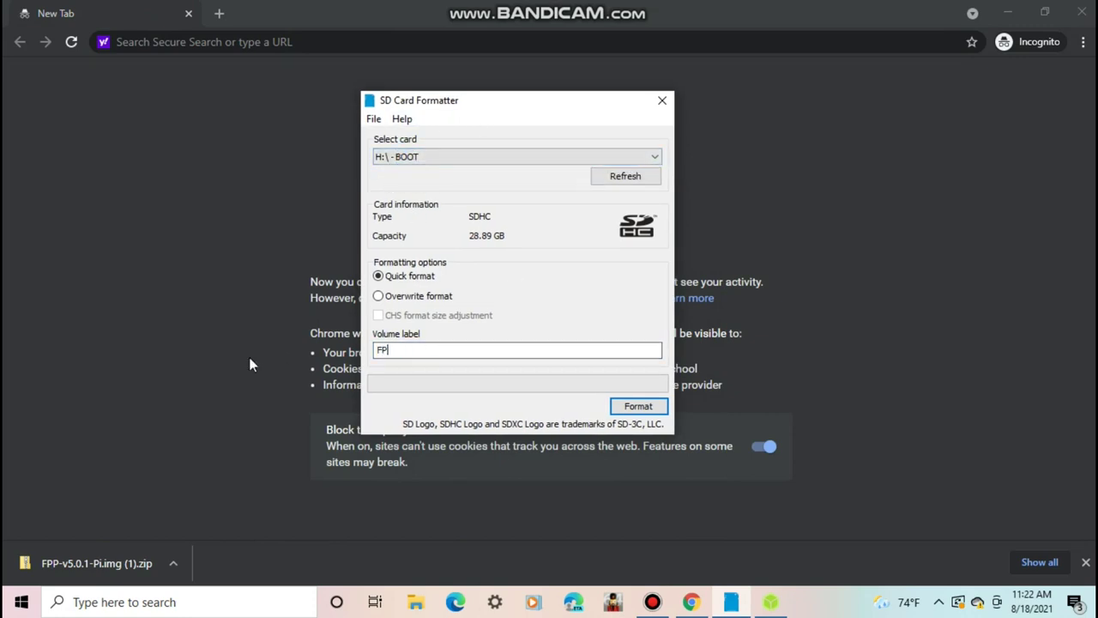
{"action": "left_click", "coordinate": [636, 406]}
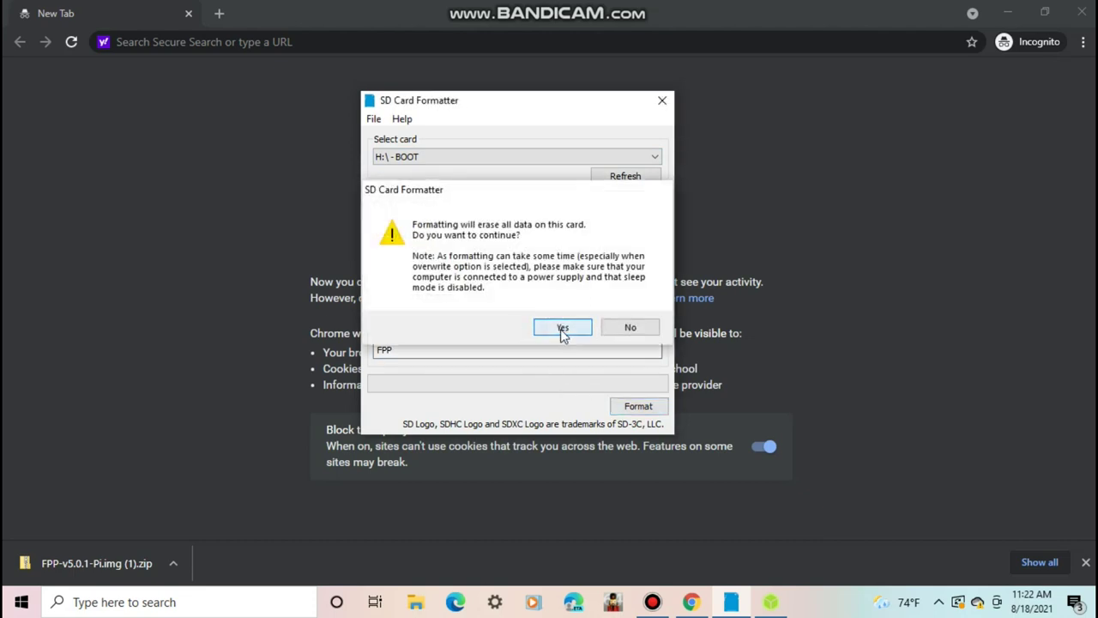
{"action": "left_click", "coordinate": [562, 331]}
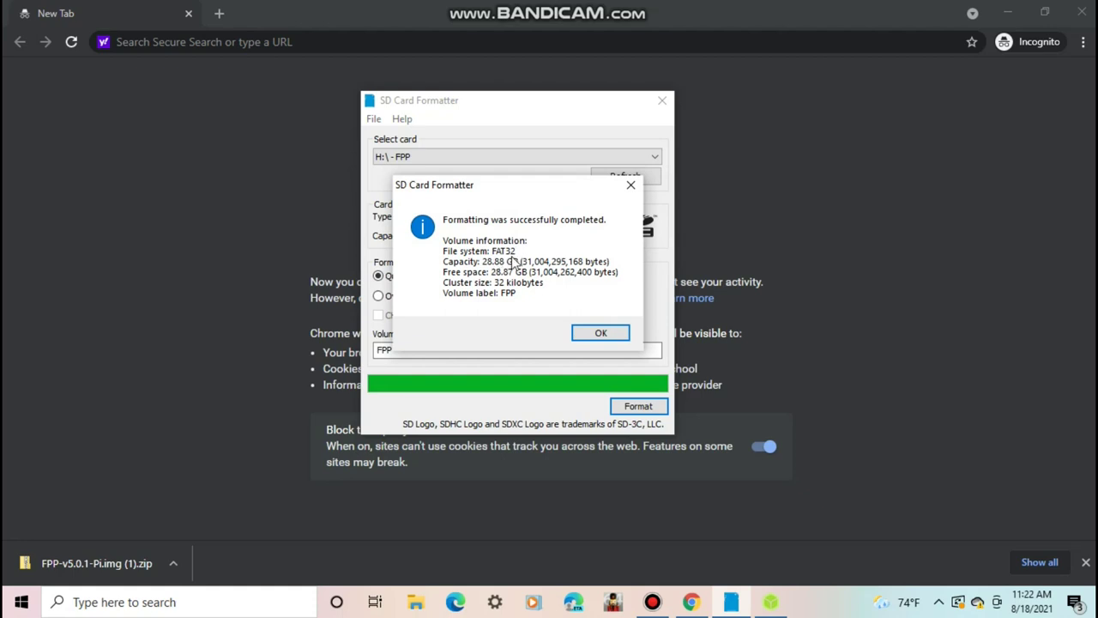
{"action": "left_click", "coordinate": [591, 337]}
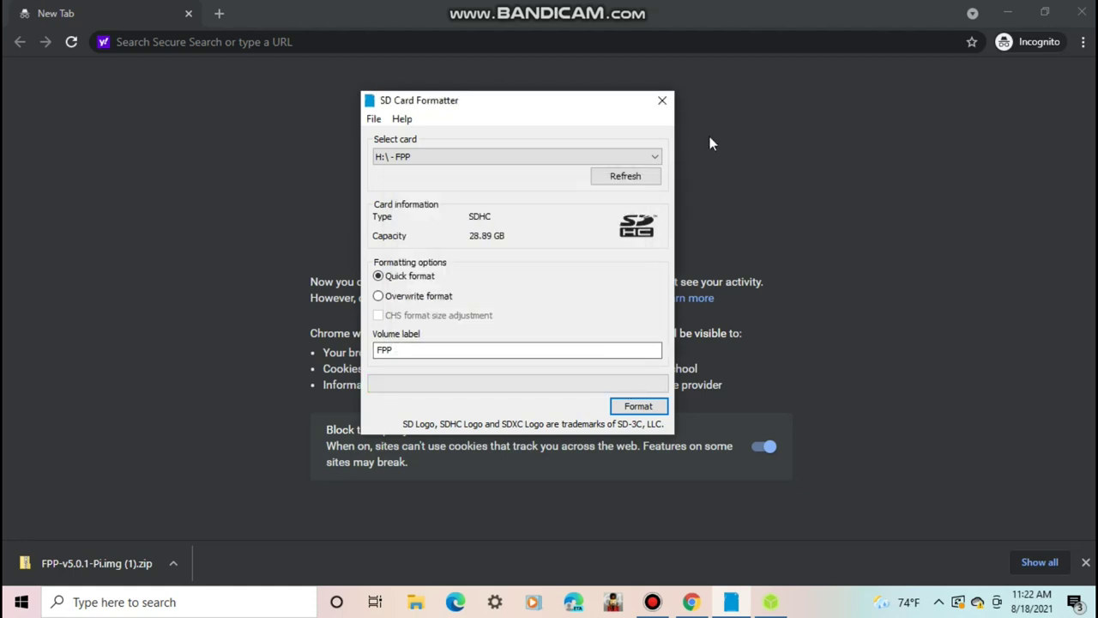
- Close SD Card Formatter and flash FPP-v5.0.1-Pi.img (1).zip to the SDHC card in balenaEtcher
{"action": "left_click", "coordinate": [661, 101]}
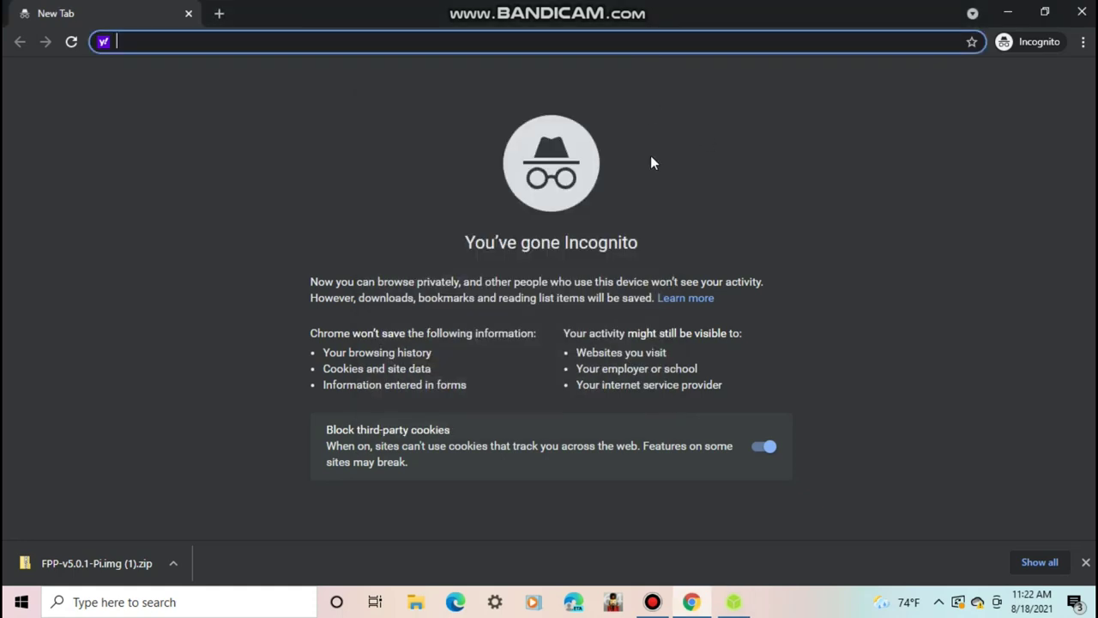
{"action": "left_click", "coordinate": [731, 601]}
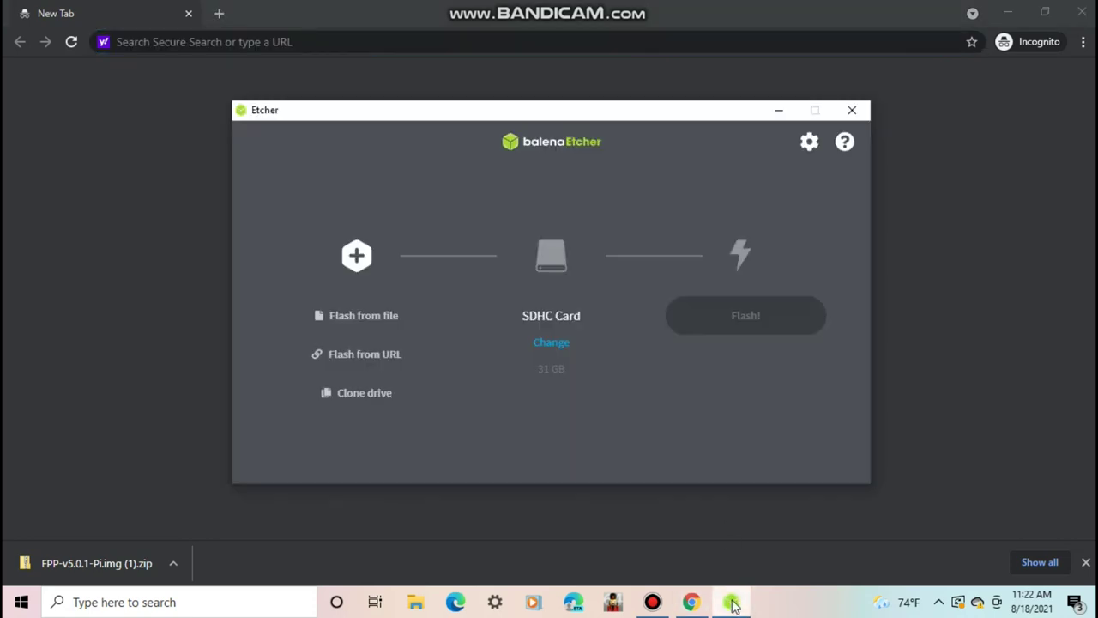
{"action": "left_click", "coordinate": [319, 310]}
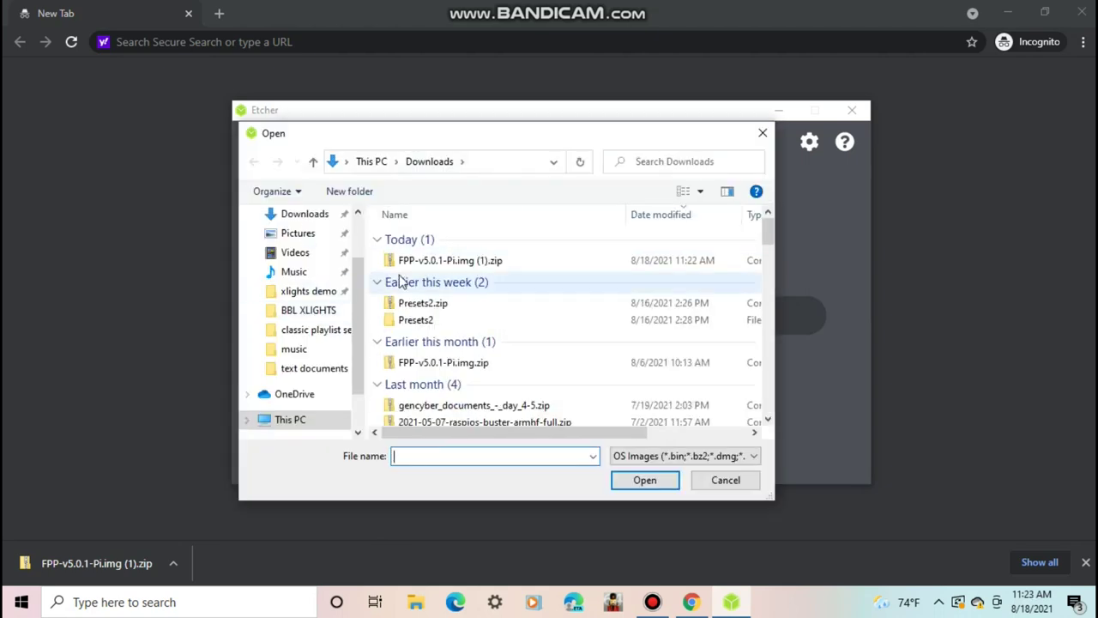
{"action": "left_click", "coordinate": [417, 262]}
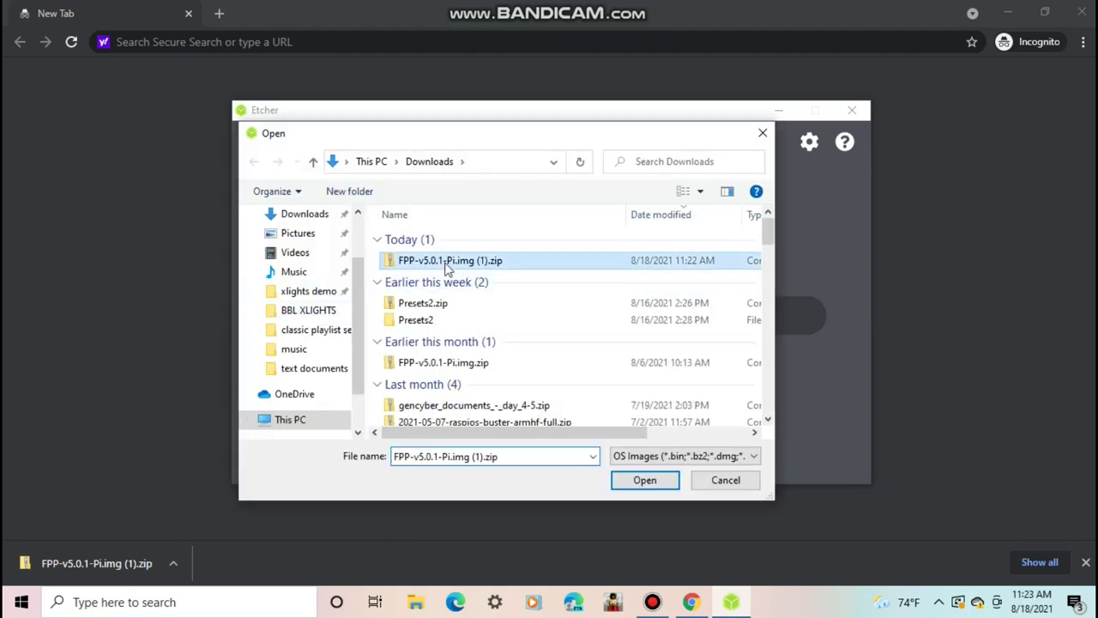
{"action": "double_click", "coordinate": [444, 263]}
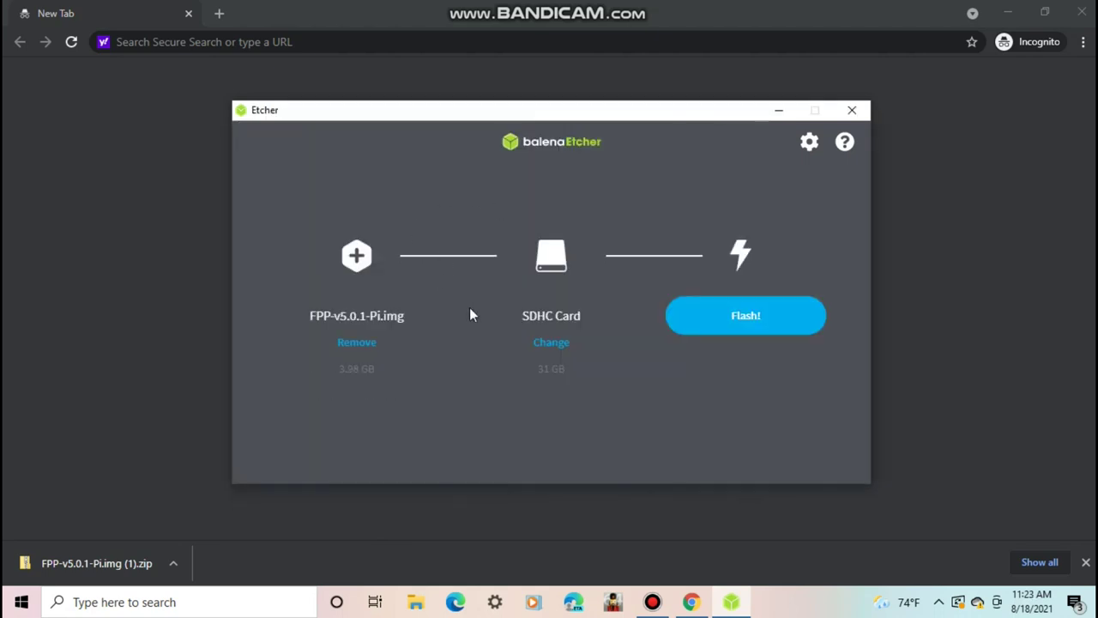
{"action": "left_click", "coordinate": [552, 343]}
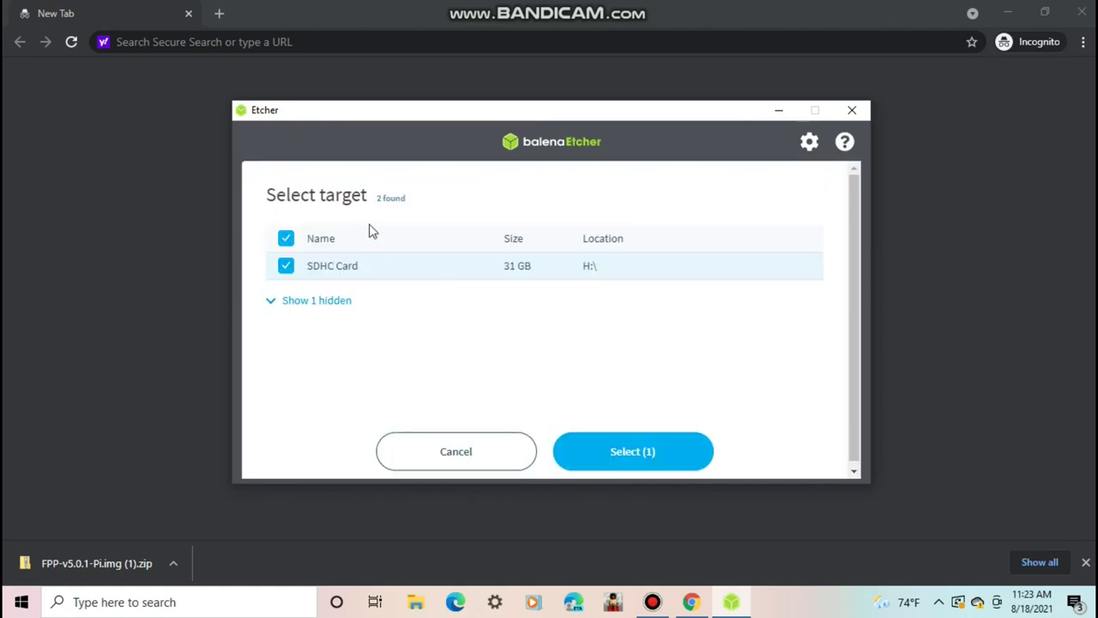
{"action": "left_click", "coordinate": [615, 446]}
{"action": "left_click", "coordinate": [746, 317]}
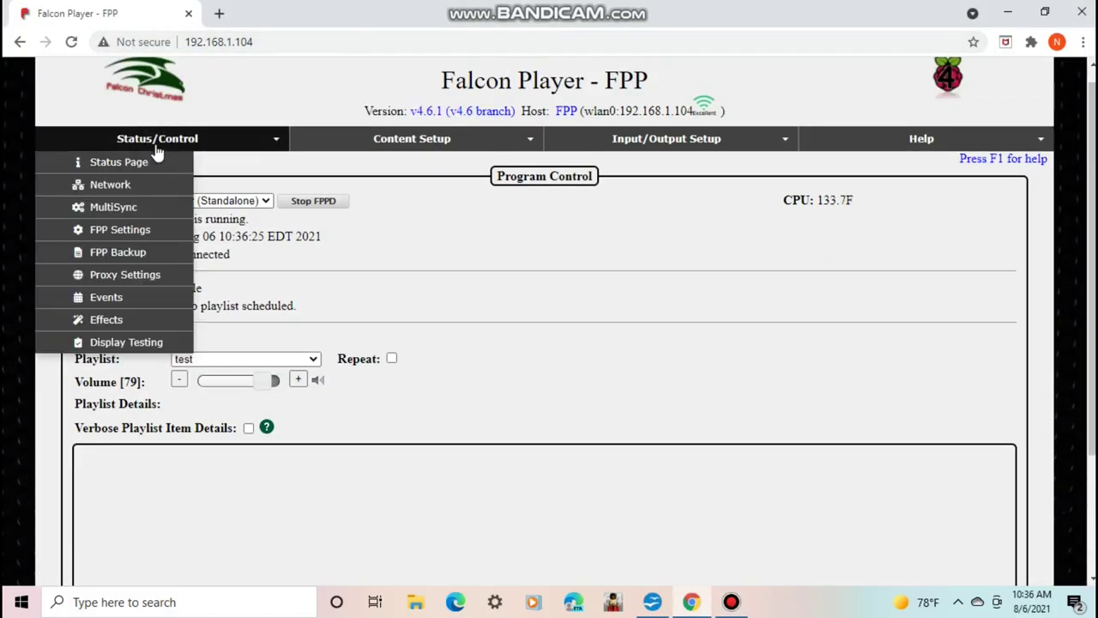
- Download a JSON configuration backup of All areas, keeping sensitive data protected
{"action": "left_click", "coordinate": [118, 251]}
{"action": "scroll", "coordinate": [343, 282], "scroll_direction": "down", "scroll_amount": 1}
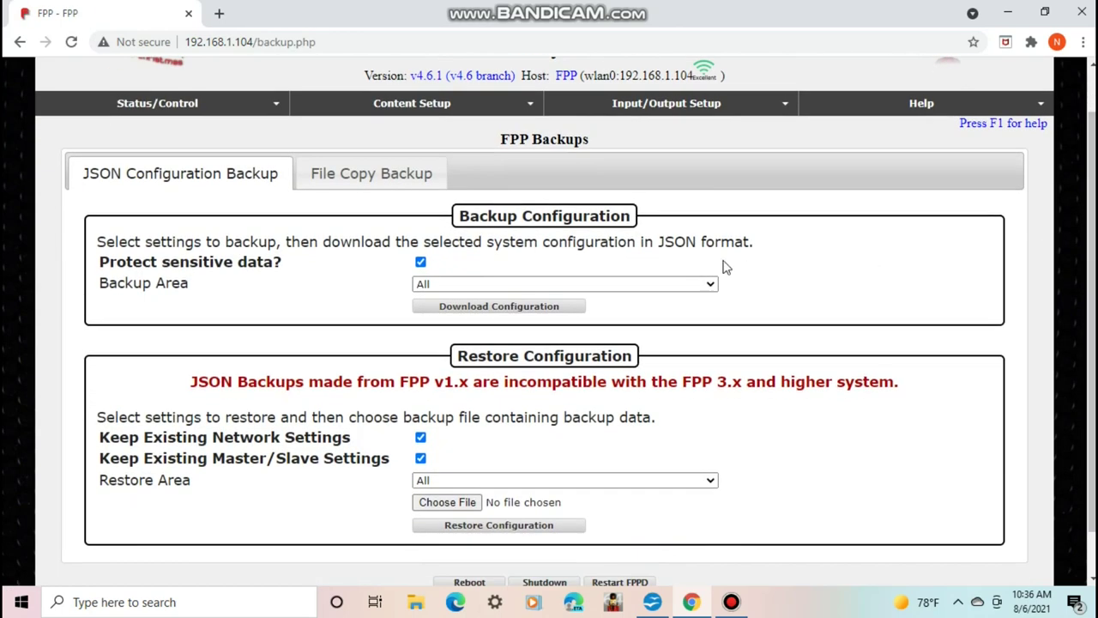
{"action": "left_click", "coordinate": [315, 184]}
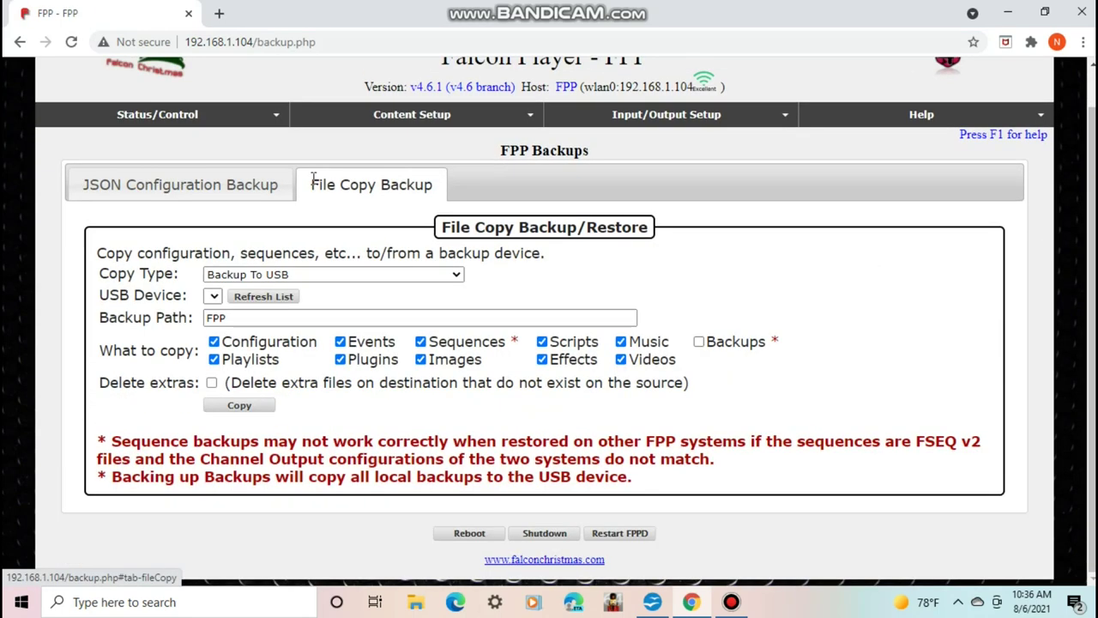
{"action": "left_click", "coordinate": [167, 180]}
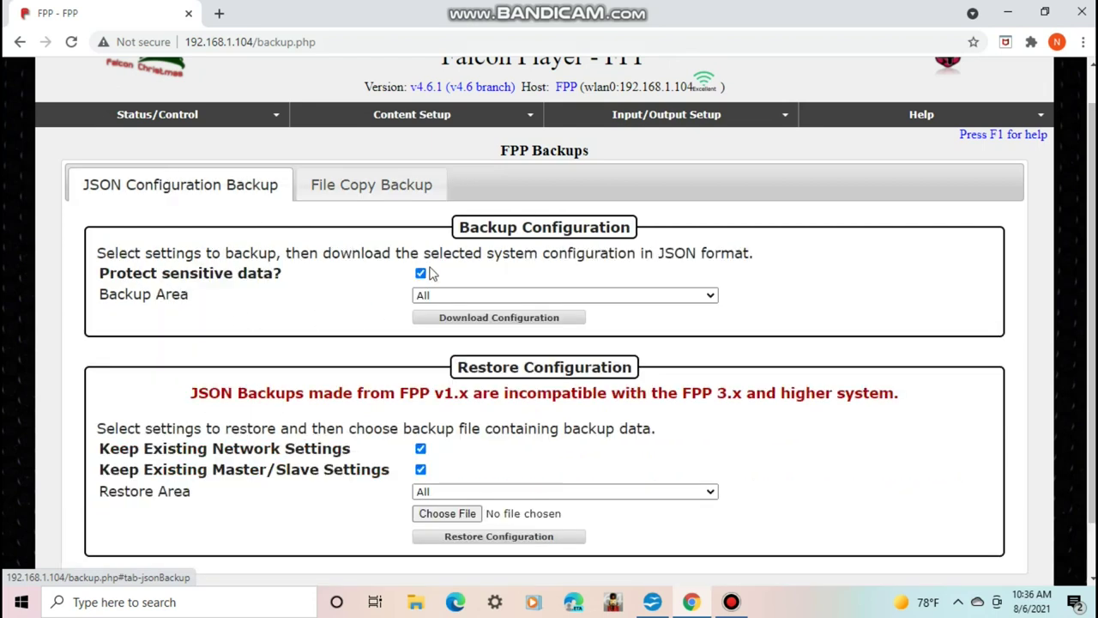
{"action": "left_click", "coordinate": [417, 294]}
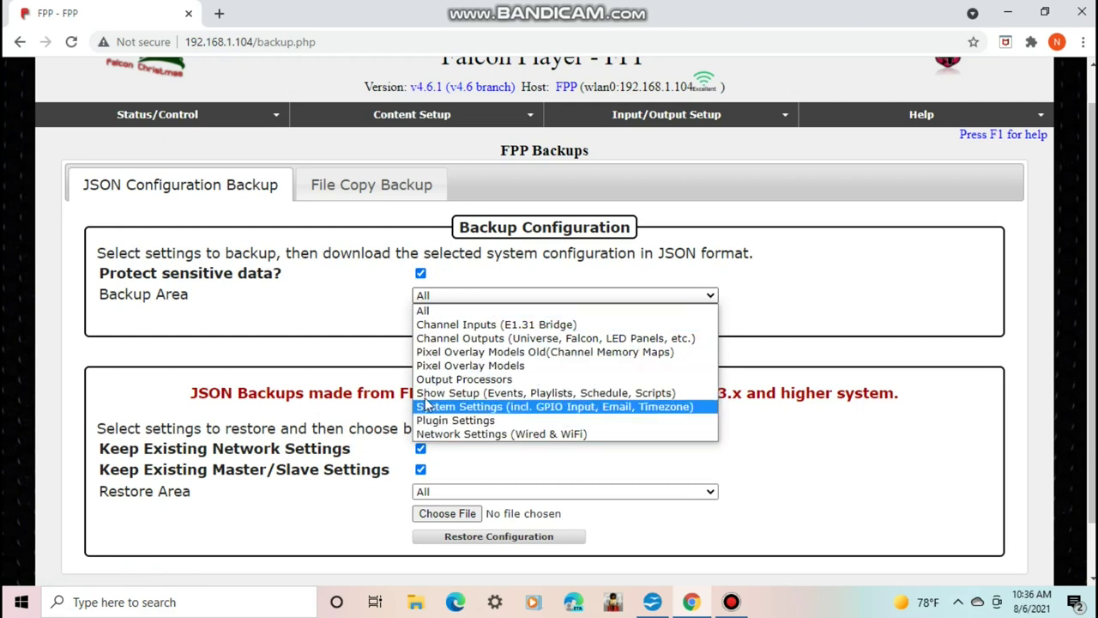
{"action": "left_click", "coordinate": [423, 313]}
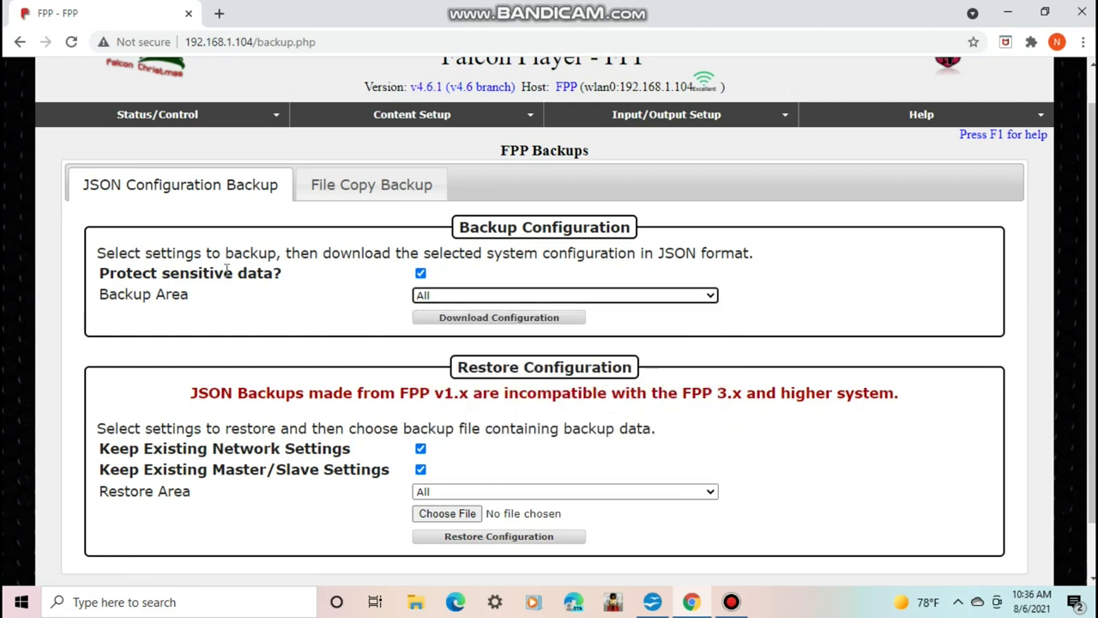
{"action": "left_click", "coordinate": [421, 273]}
{"action": "double_click", "coordinate": [421, 275]}
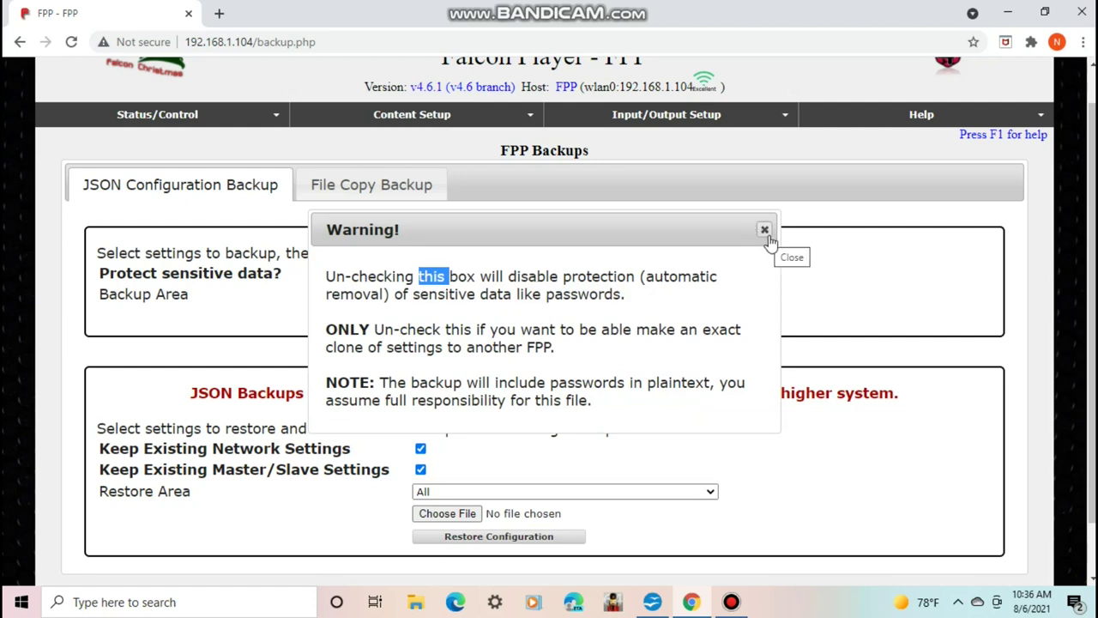
{"action": "left_click", "coordinate": [764, 231]}
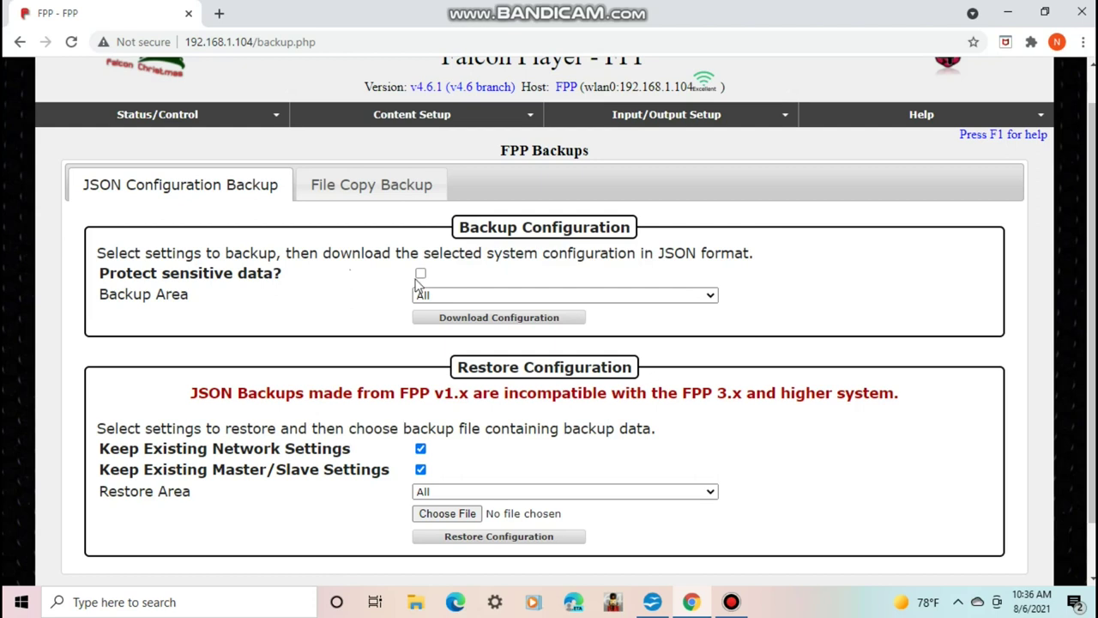
{"action": "left_click", "coordinate": [510, 328]}
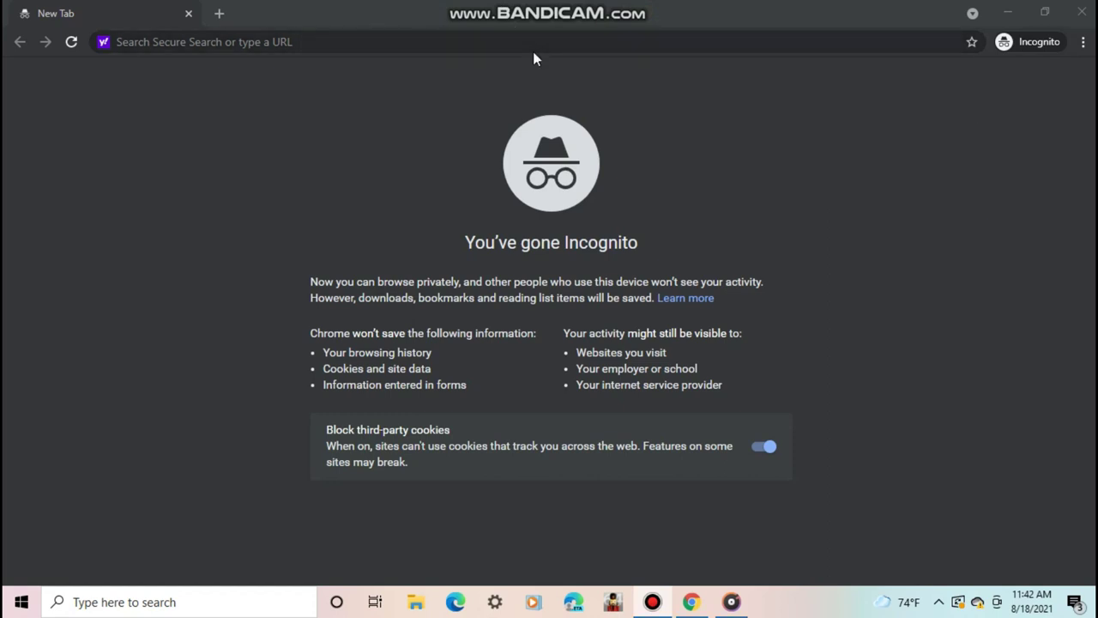
- Sign in to the Linksys router at 192.168.1.1 with the router password and open Device List
{"action": "left_click", "coordinate": [513, 43]}
{"action": "type", "text": "192."}
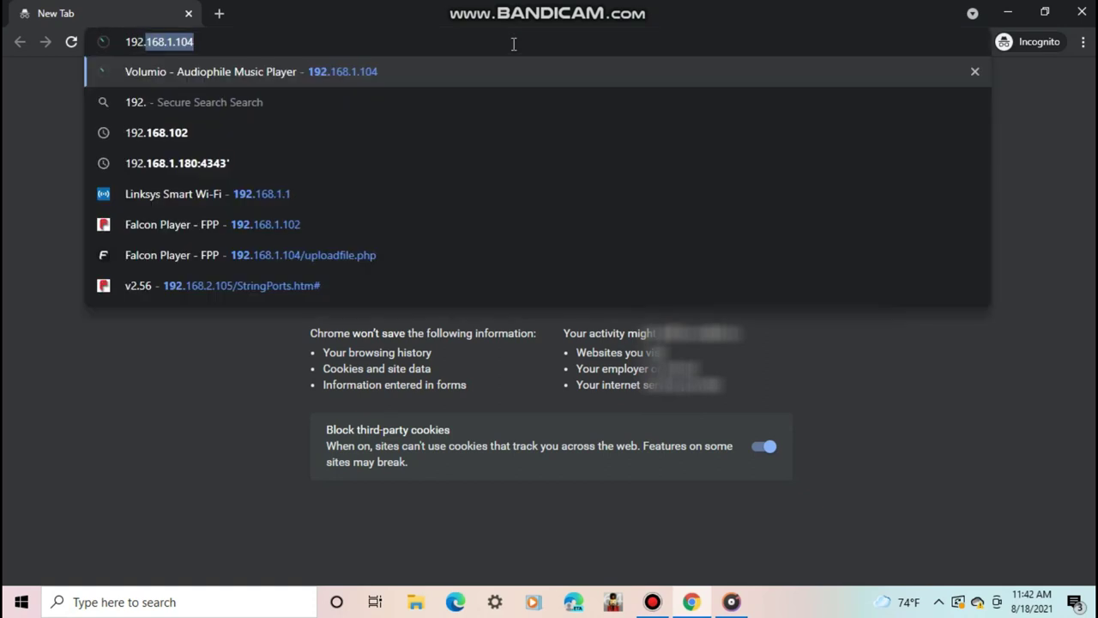
{"action": "type", "text": "168.1.1"}
{"action": "key", "text": "Return"}
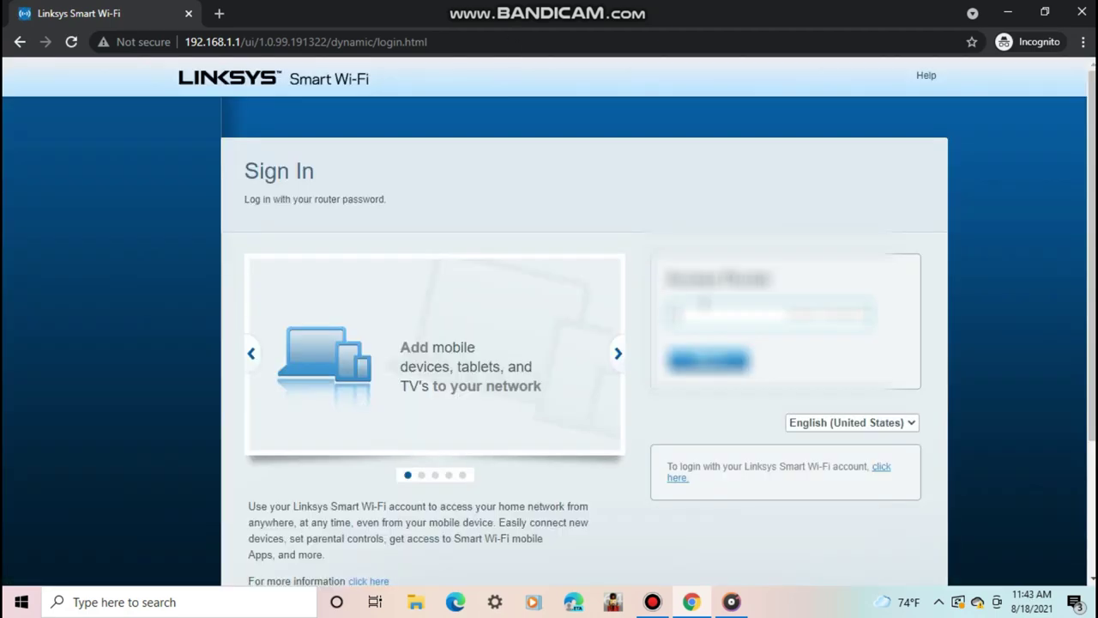
{"action": "key", "text": "Return"}
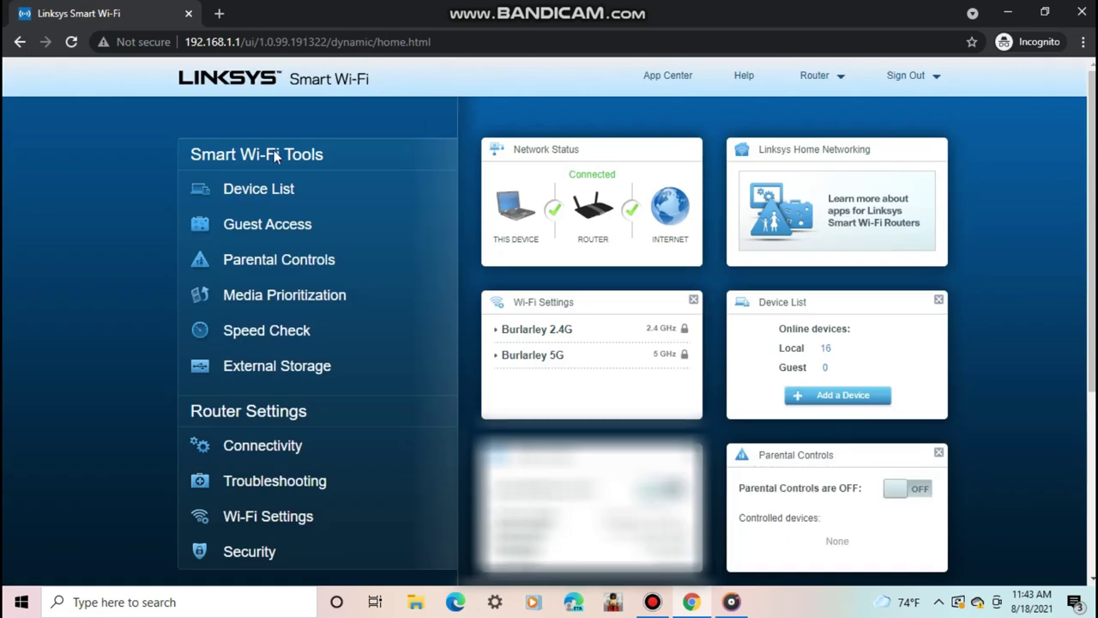
{"action": "left_click", "coordinate": [248, 189]}
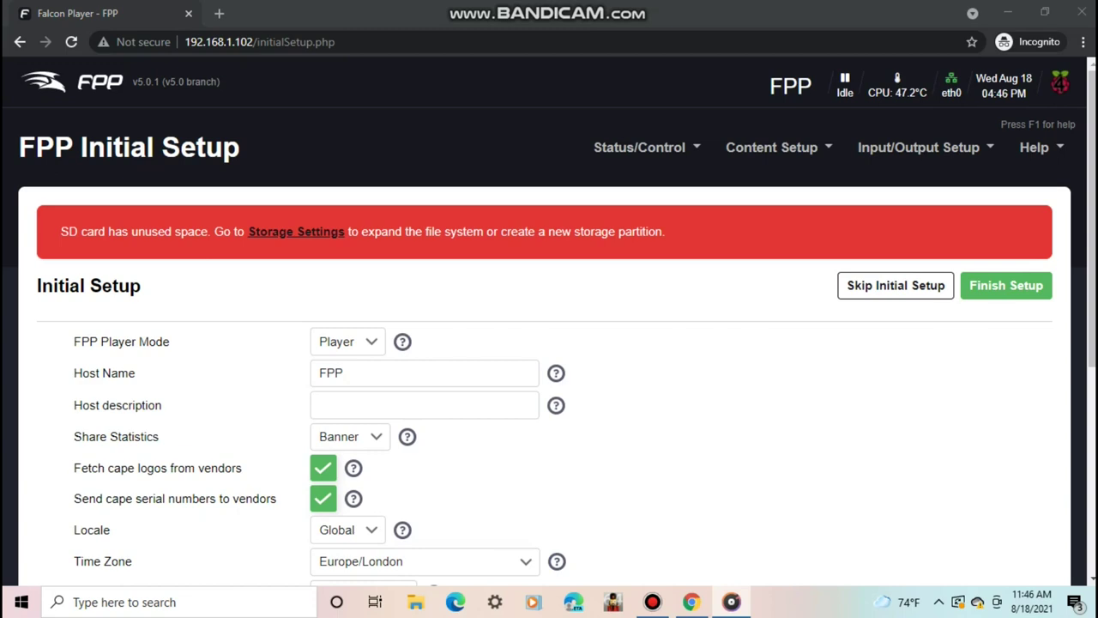
- Scroll through the Initial Setup form at 192.168.1.102 to review its fields
{"action": "scroll", "coordinate": [1092, 257], "scroll_direction": "down", "scroll_amount": 2}
{"action": "scroll", "coordinate": [1064, 153], "scroll_direction": "down", "scroll_amount": 1}
{"action": "scroll", "coordinate": [1064, 153], "scroll_direction": "up", "scroll_amount": 3}
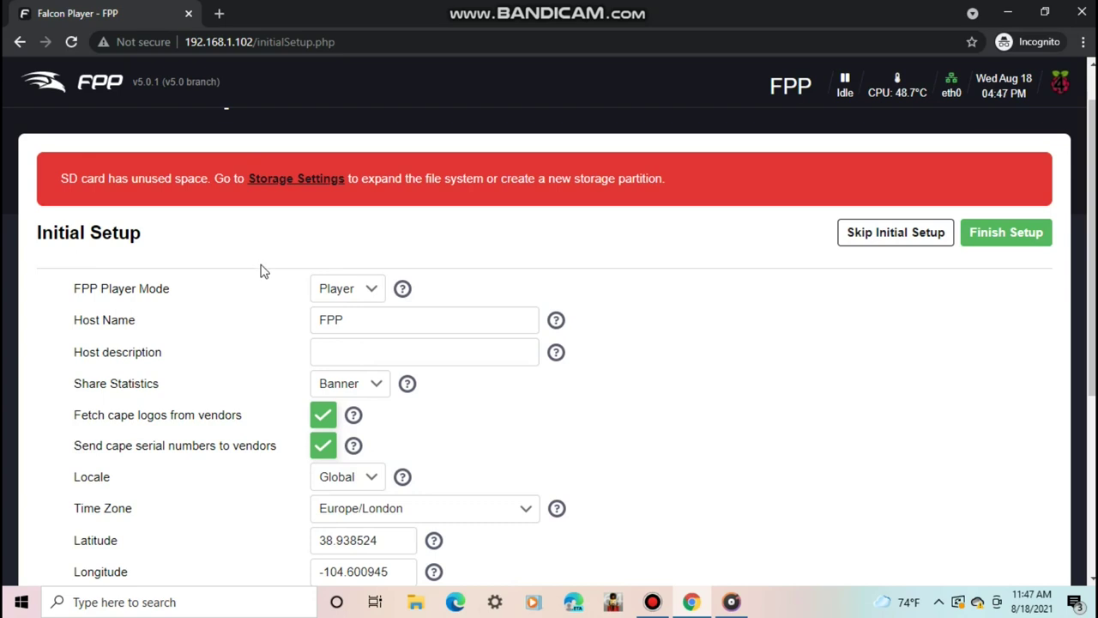
- Review the player mode choices and leave FPP Player Mode set to Player
{"action": "left_click", "coordinate": [354, 290]}
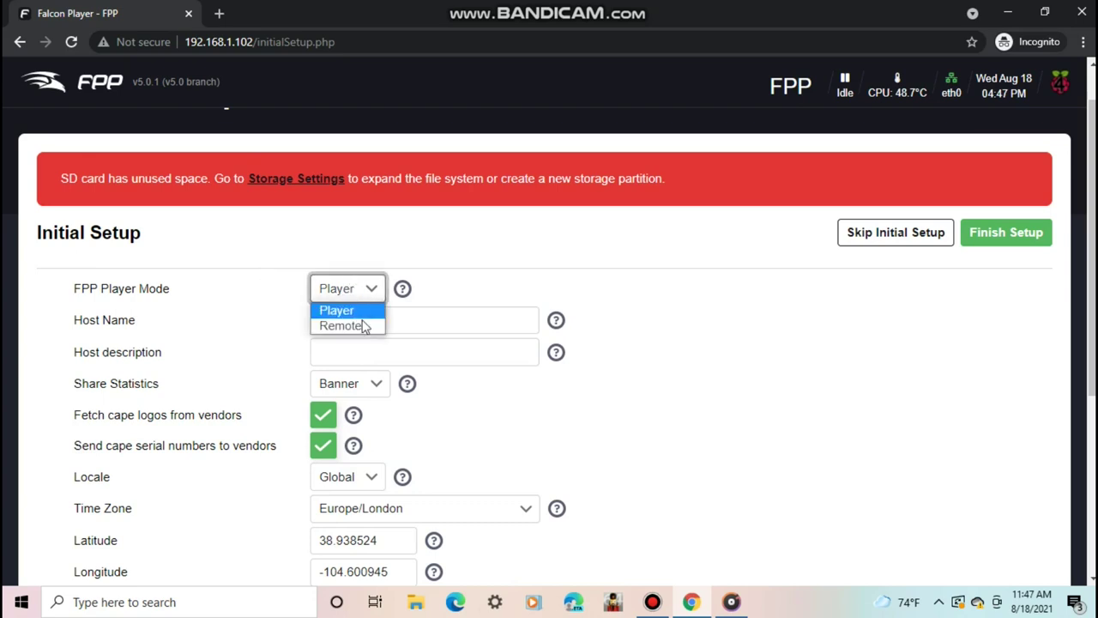
{"action": "left_click", "coordinate": [318, 310]}
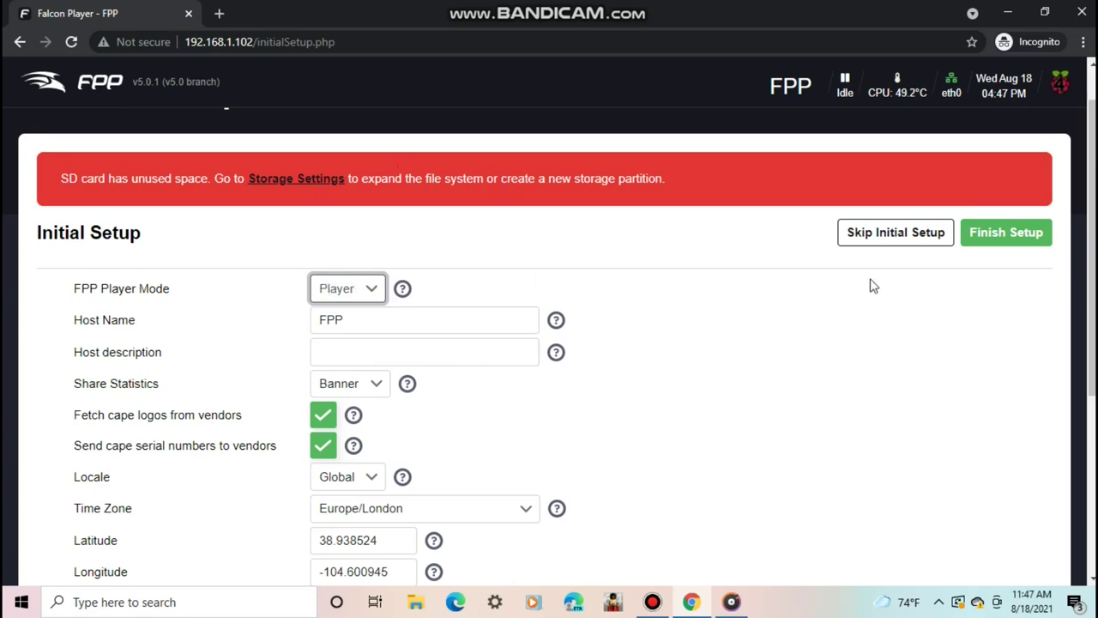
{"action": "left_click_drag", "start_coordinate": [1093, 227], "coordinate": [1093, 198]}
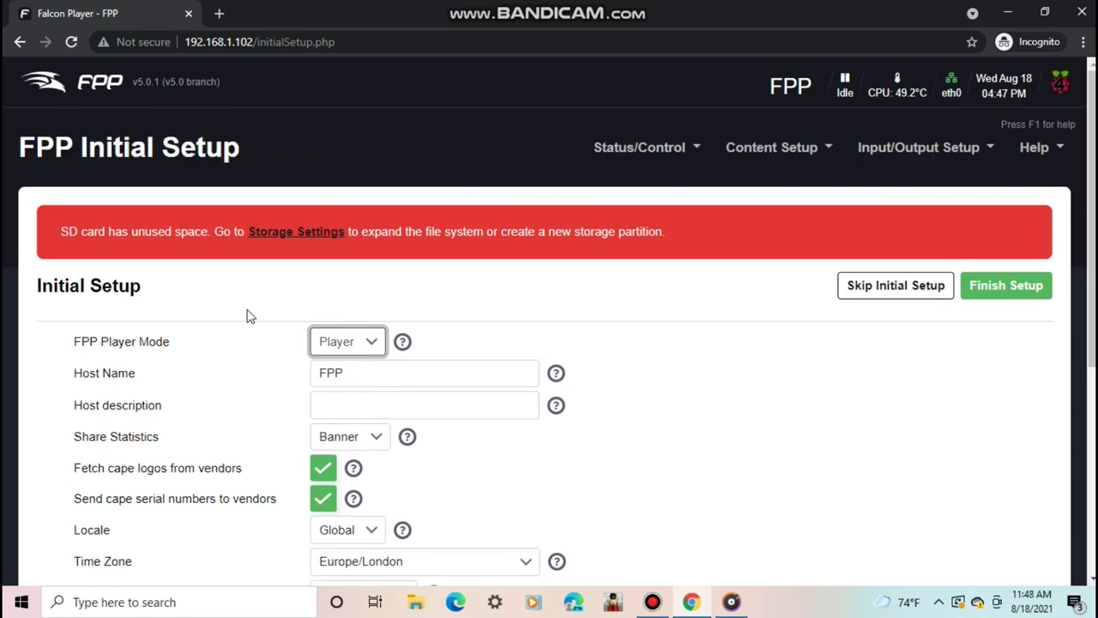
{"action": "left_click", "coordinate": [346, 343]}
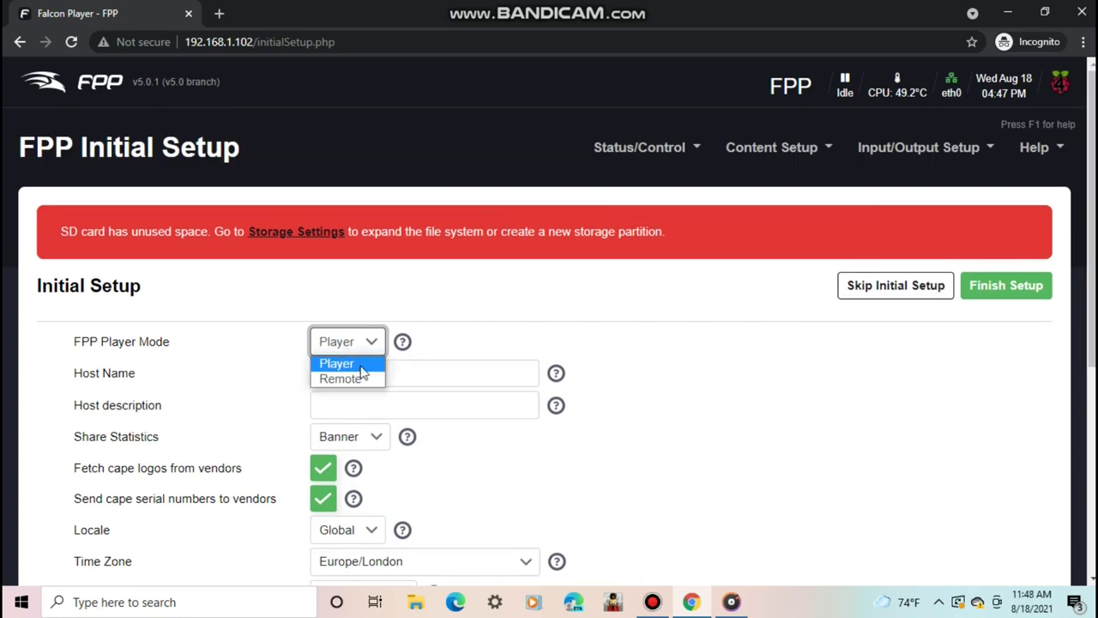
{"action": "left_click", "coordinate": [340, 368]}
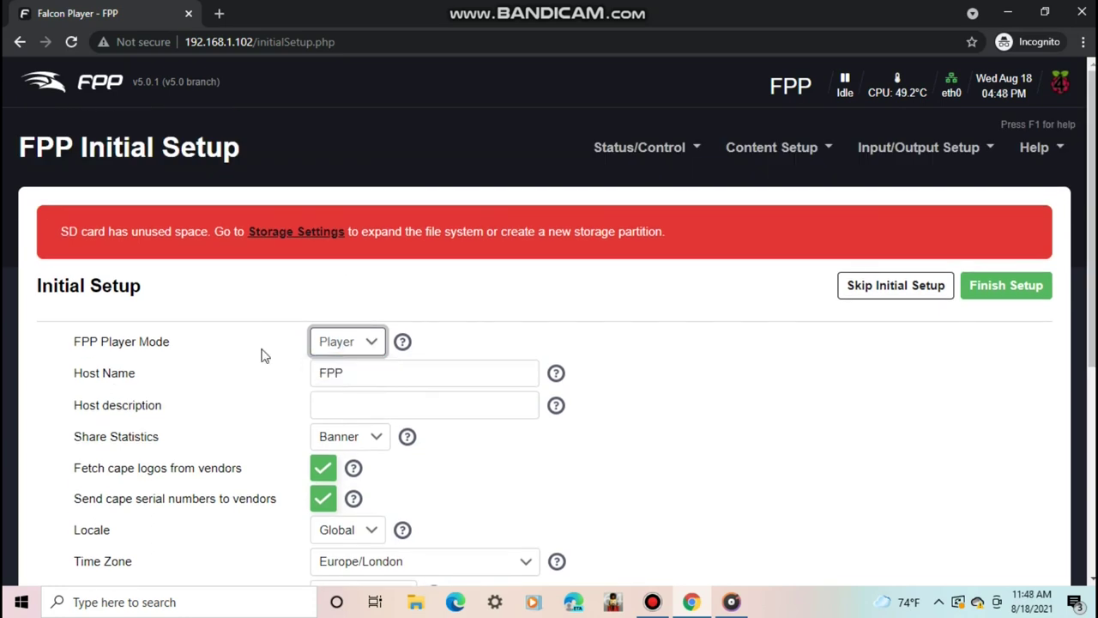
- Rename the host to 'FPP-lights' after 'FPP lights' is rejected as an invalid format
{"action": "key", "text": "Tab"}
{"action": "key", "text": "BackSpace"}
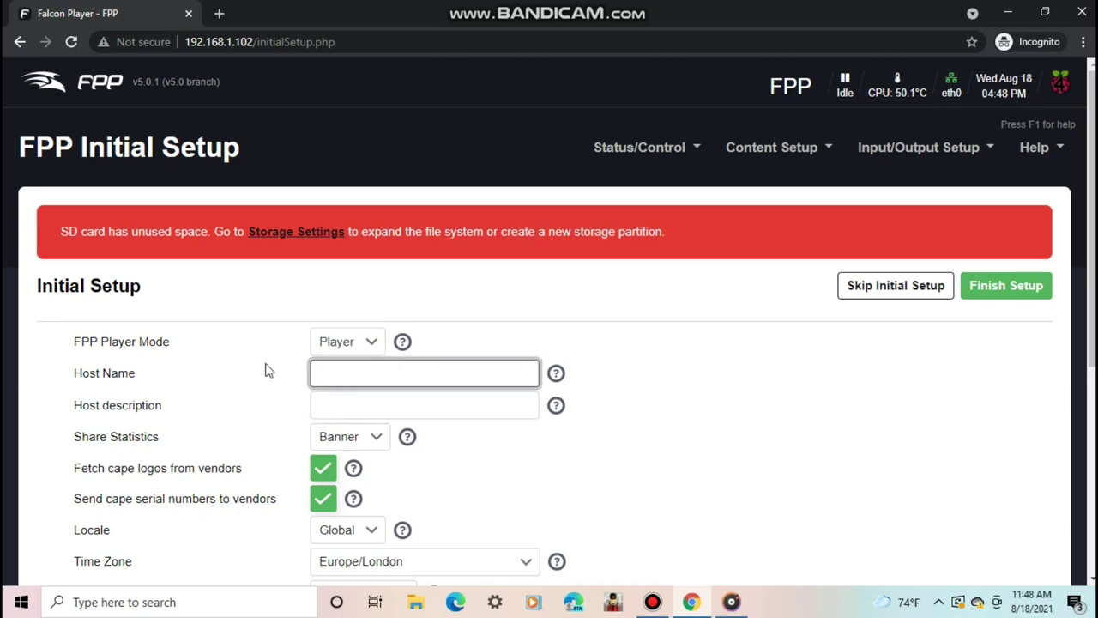
{"action": "type", "text": "FPP lights"}
{"action": "left_click", "coordinate": [998, 287]}
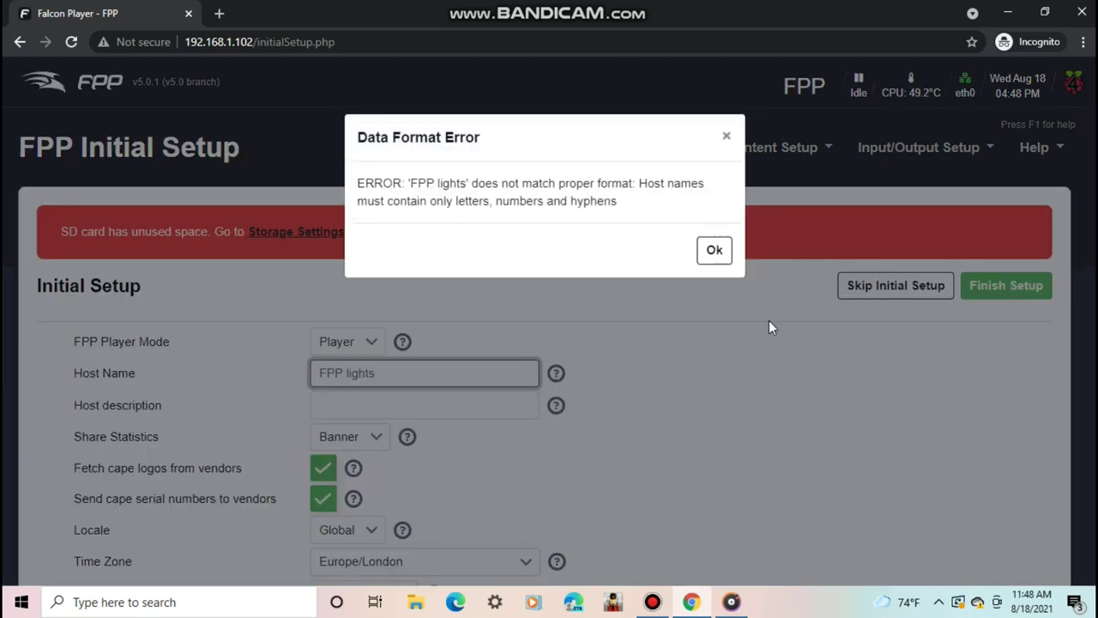
{"action": "left_click", "coordinate": [726, 139]}
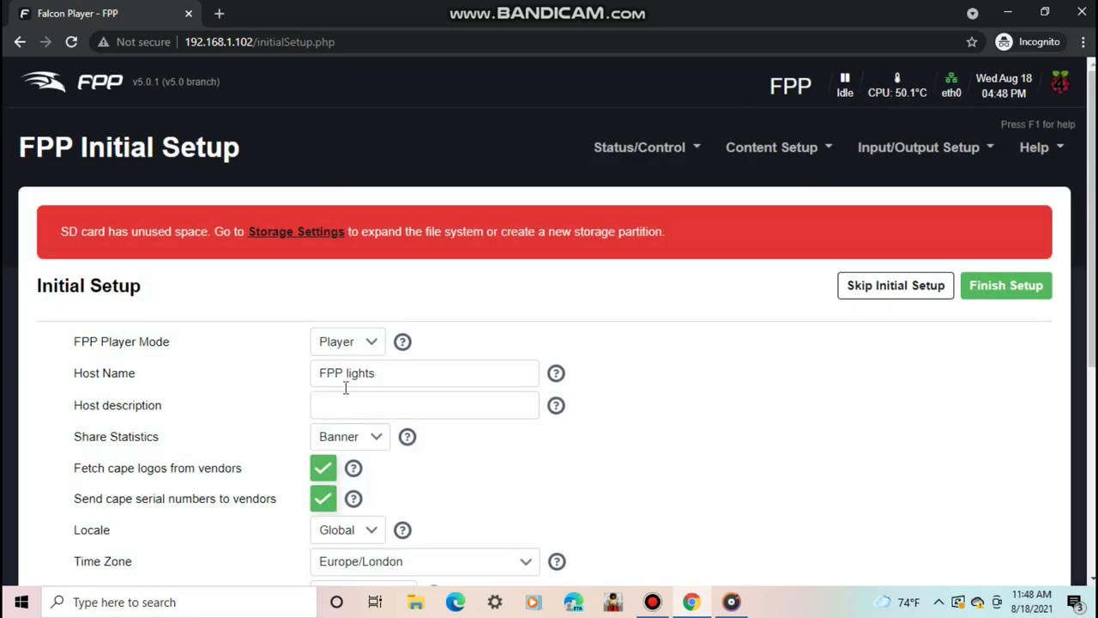
{"action": "left_click", "coordinate": [347, 374]}
{"action": "type", "text": "-"}
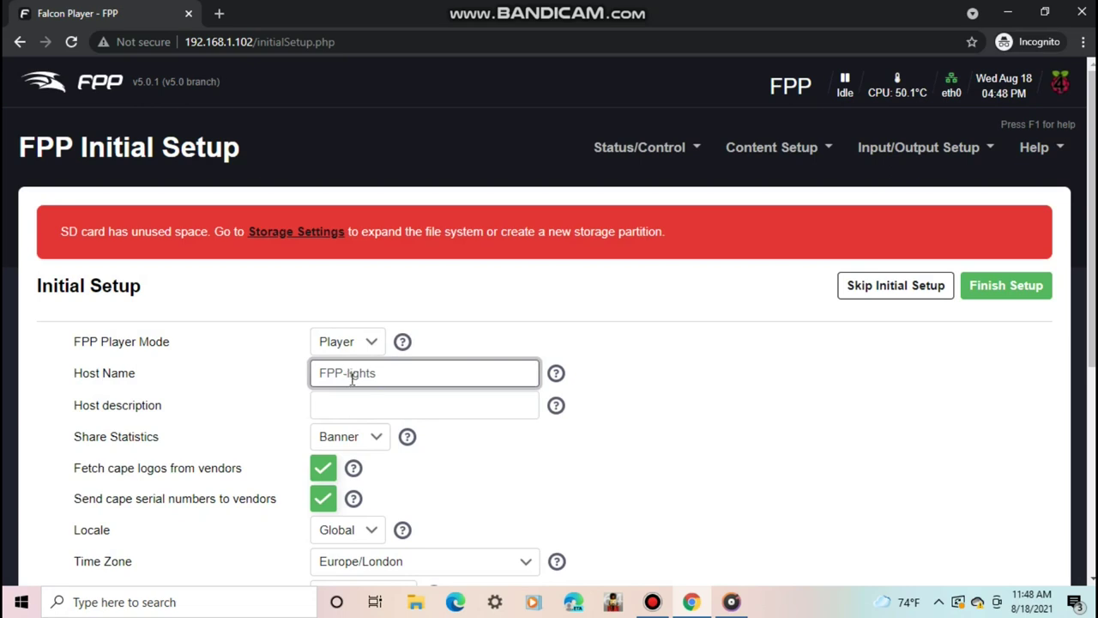
{"action": "left_click", "coordinate": [350, 440]}
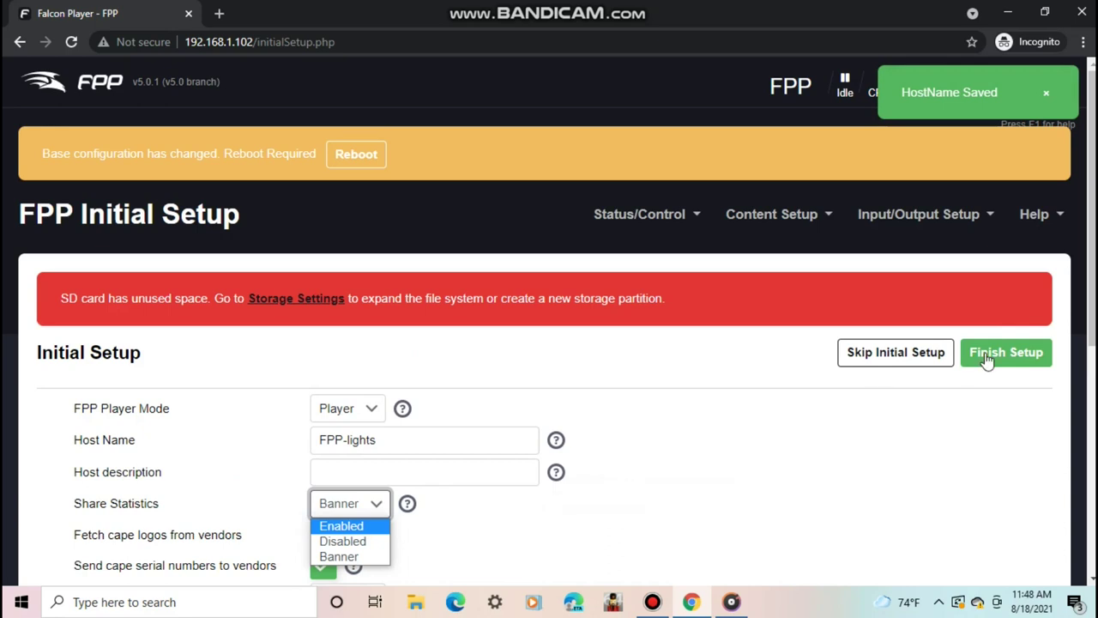
- Set Share Statistics to Enabled, leaving cape logo fetching and cape serial-number sending on
{"action": "scroll", "coordinate": [338, 326], "scroll_direction": "down", "scroll_amount": 3}
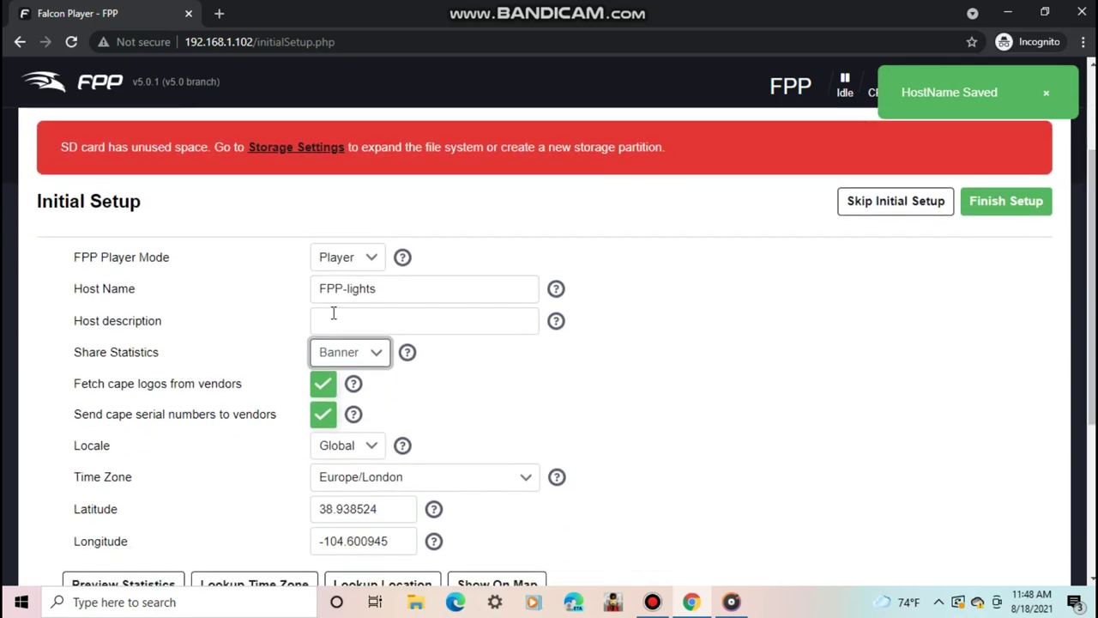
{"action": "left_click", "coordinate": [345, 353]}
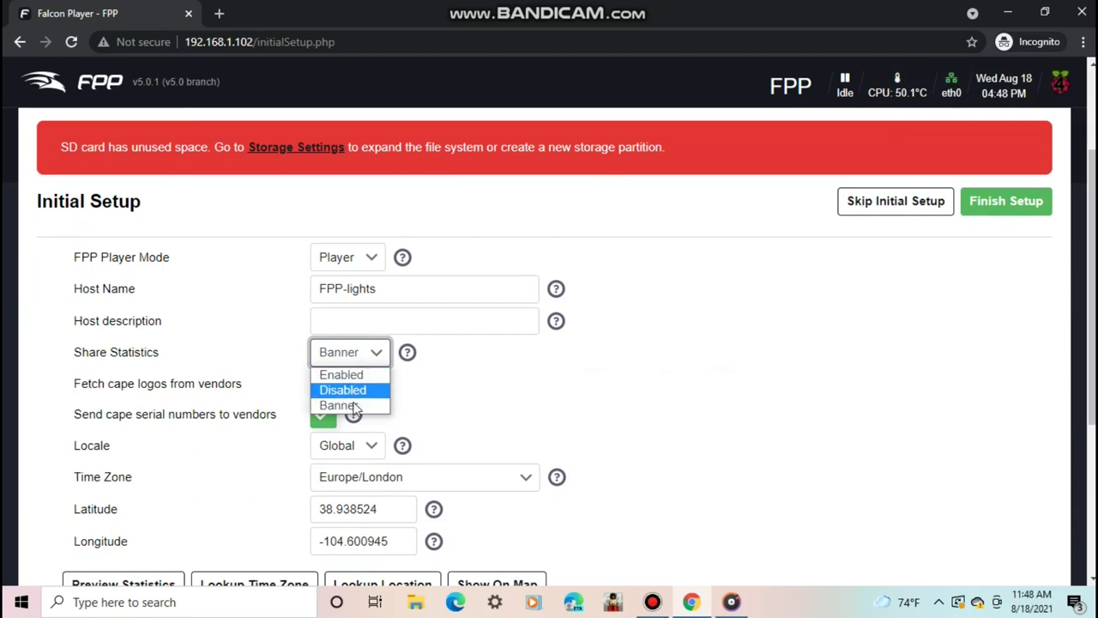
{"action": "left_click", "coordinate": [353, 376]}
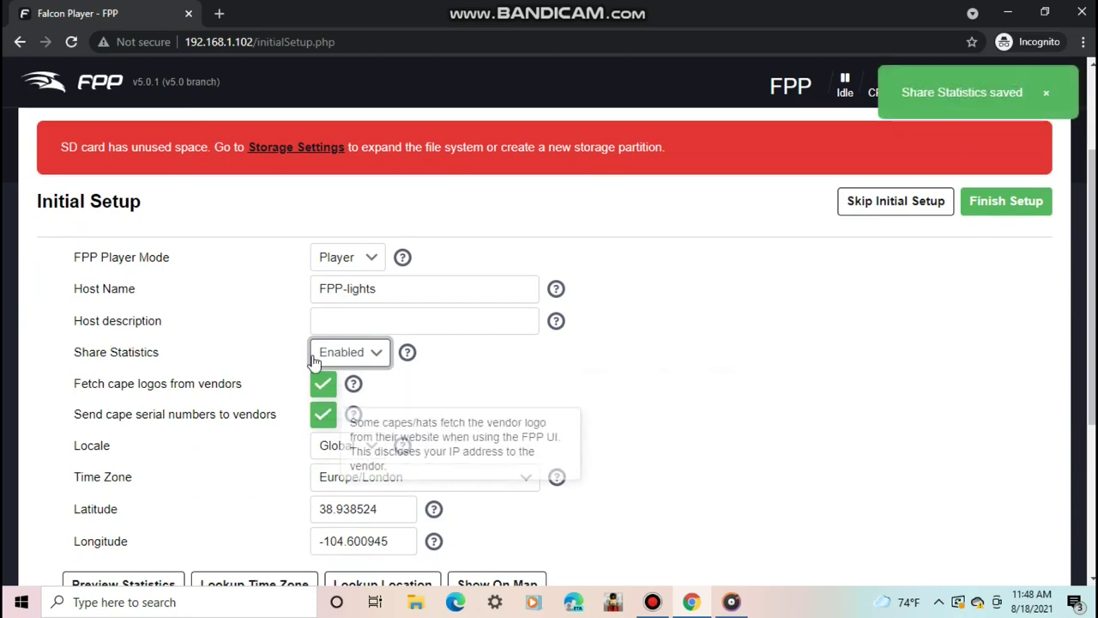
{"action": "left_click", "coordinate": [349, 358]}
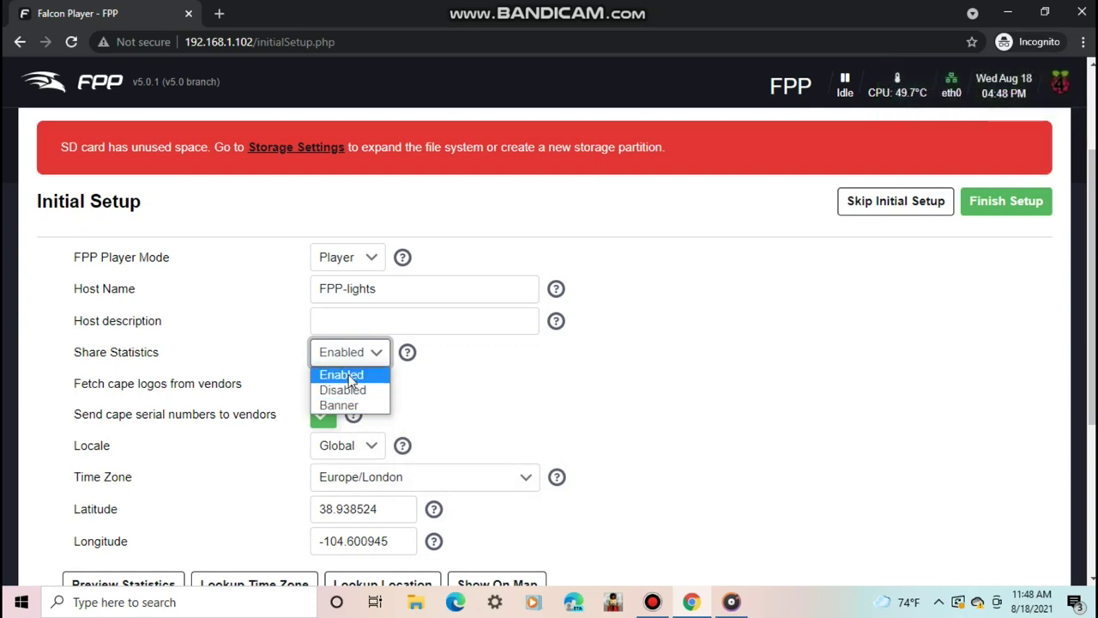
{"action": "left_click", "coordinate": [352, 375]}
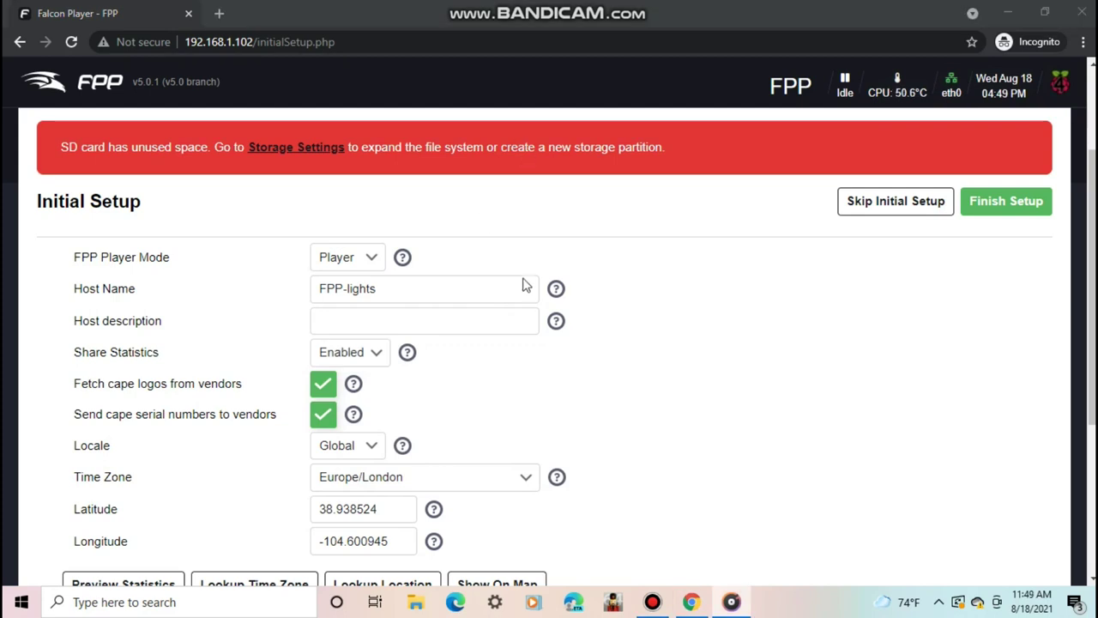
{"action": "mouse_move", "coordinate": [355, 388]}
{"action": "mouse_move", "coordinate": [359, 417]}
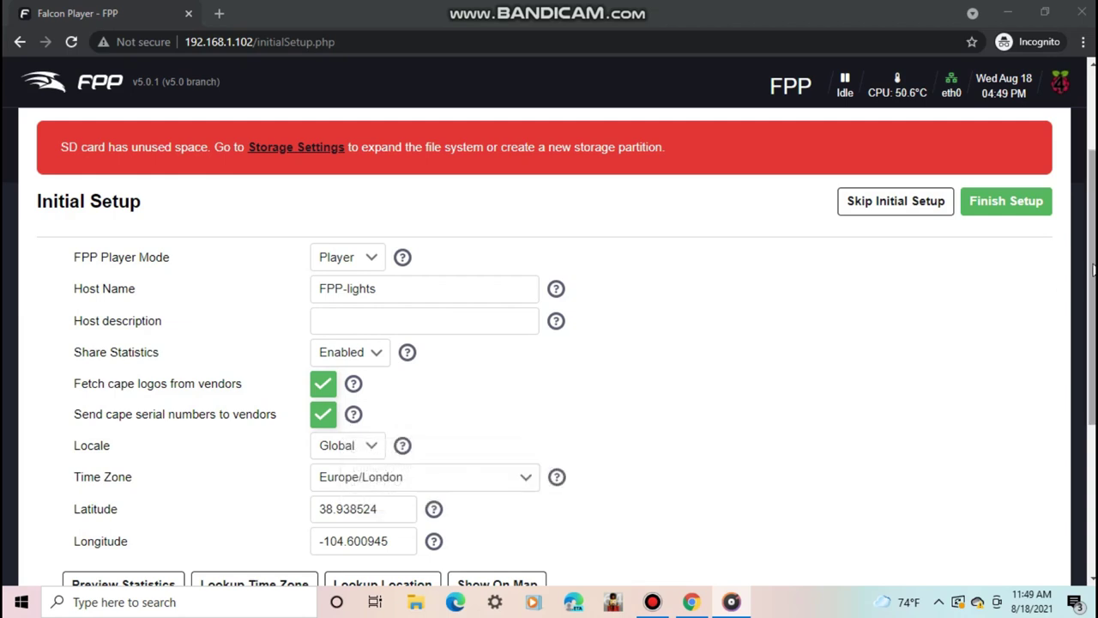
{"action": "left_click_drag", "start_coordinate": [1092, 270], "coordinate": [1092, 339]}
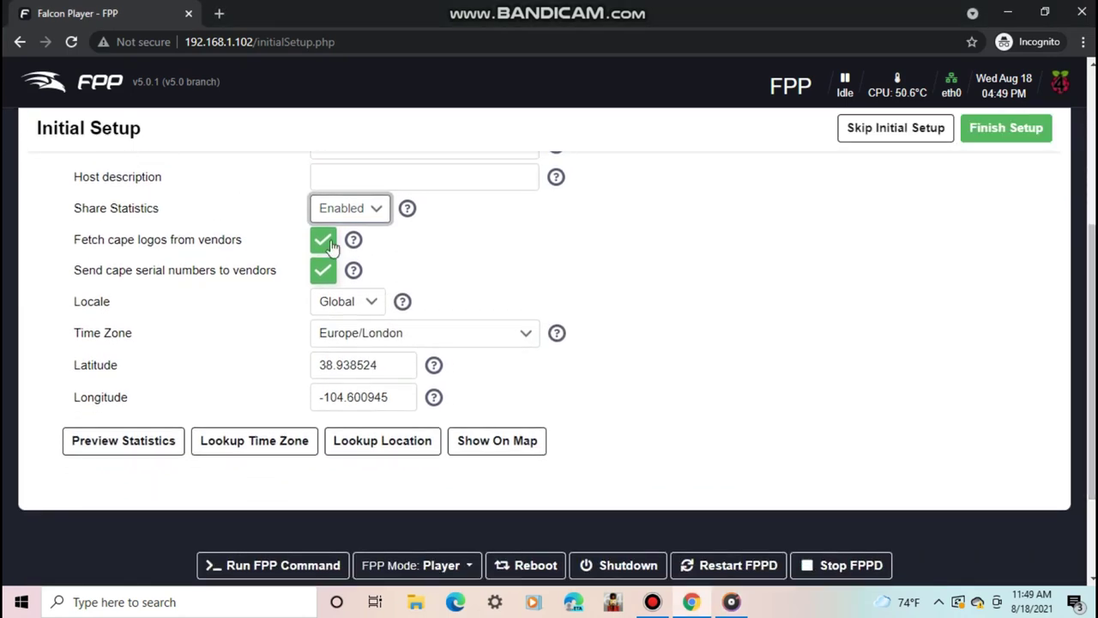
{"action": "mouse_move", "coordinate": [358, 249]}
{"action": "mouse_move", "coordinate": [352, 275]}
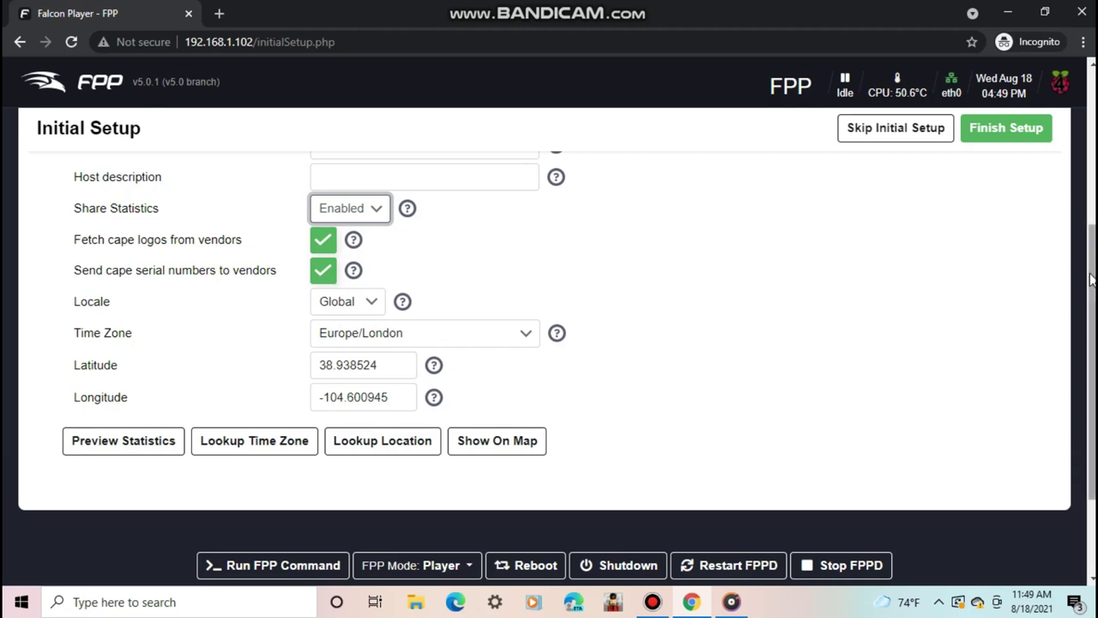
{"action": "left_click_drag", "start_coordinate": [1088, 276], "coordinate": [1092, 255]}
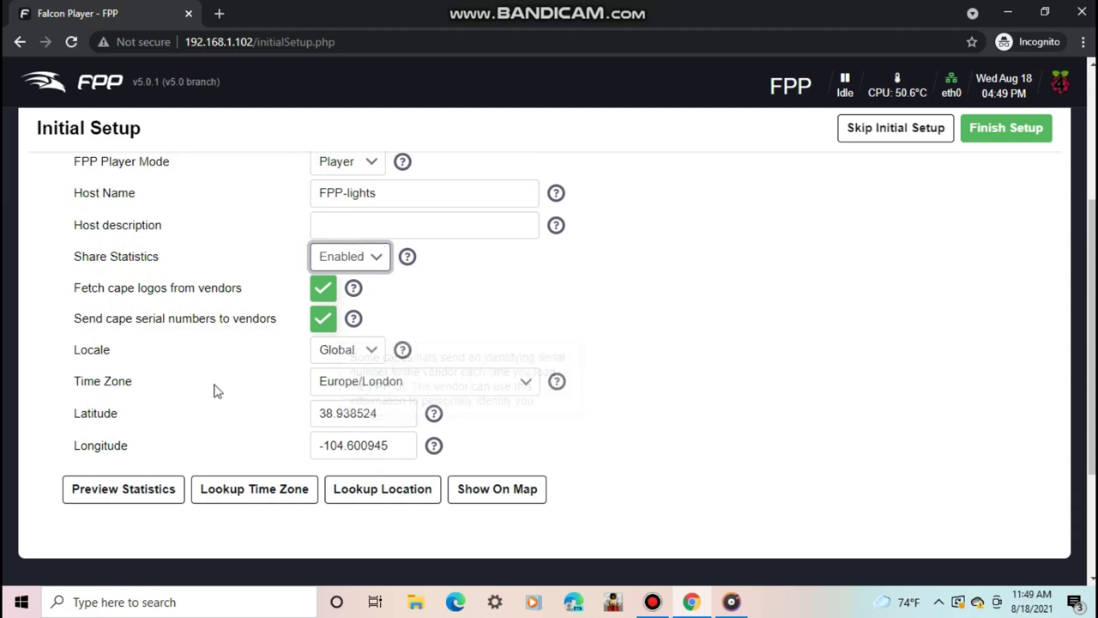
- Set the locale to USA and the time zone to US/Eastern
{"action": "left_click", "coordinate": [349, 357]}
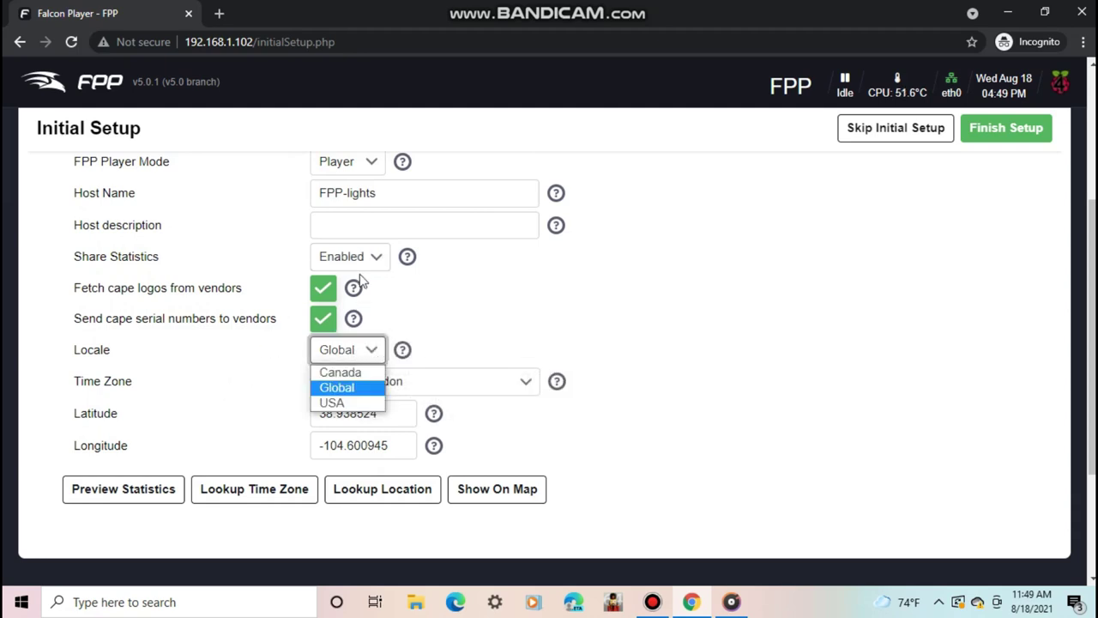
{"action": "left_click", "coordinate": [364, 405]}
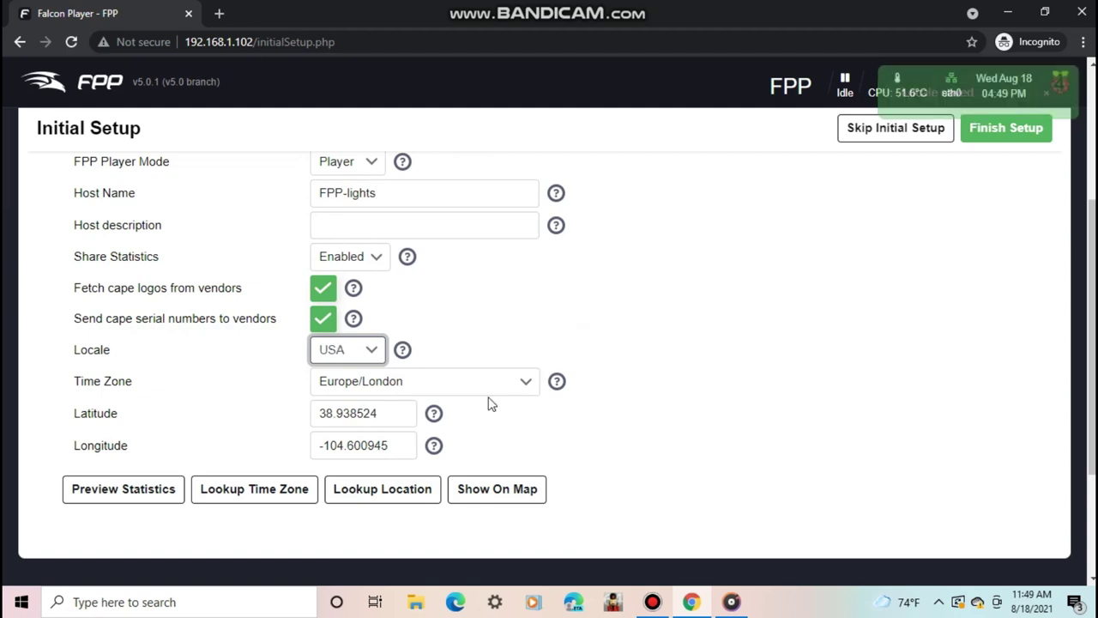
{"action": "left_click", "coordinate": [527, 389]}
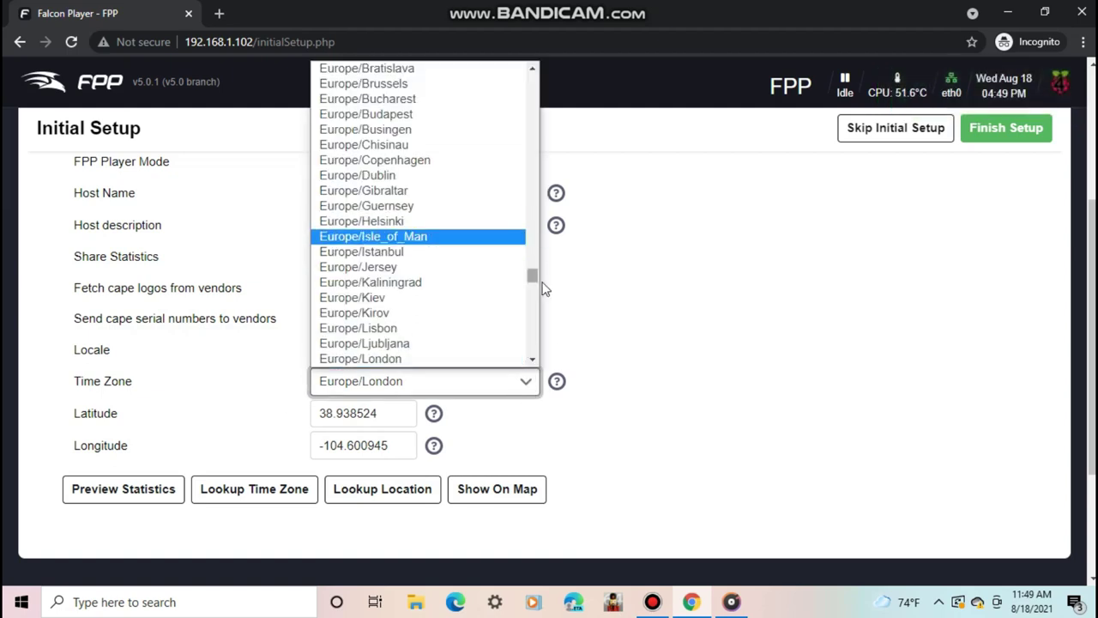
{"action": "left_click_drag", "start_coordinate": [532, 283], "coordinate": [531, 361]}
{"action": "left_click", "coordinate": [339, 161]}
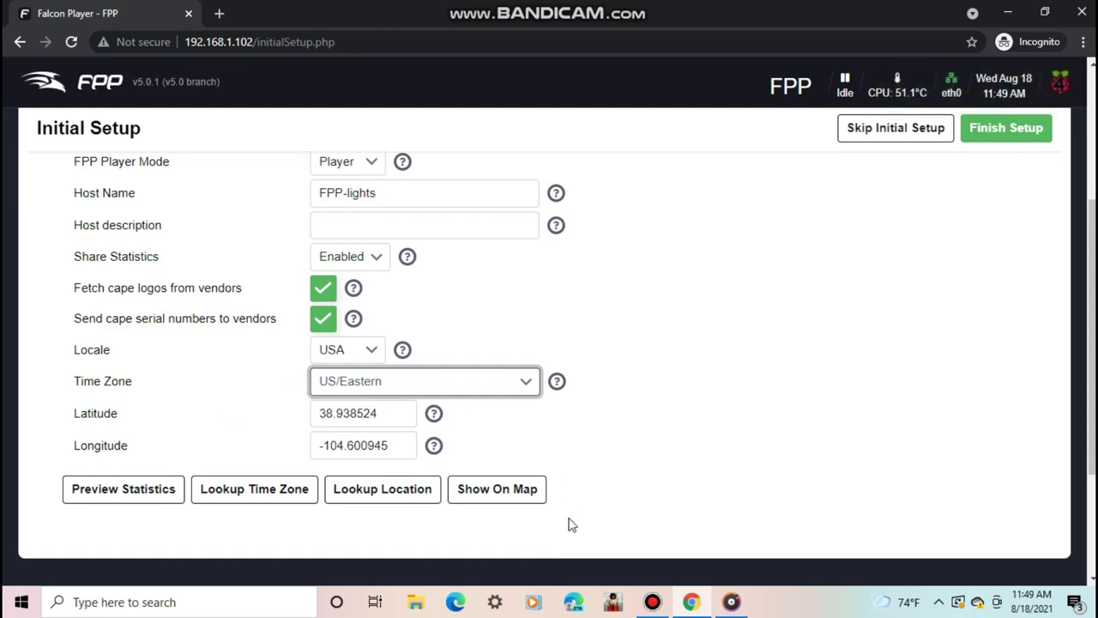
- Fill latitude and longitude with Lookup Location and finish the initial setup
{"action": "left_click", "coordinate": [371, 502]}
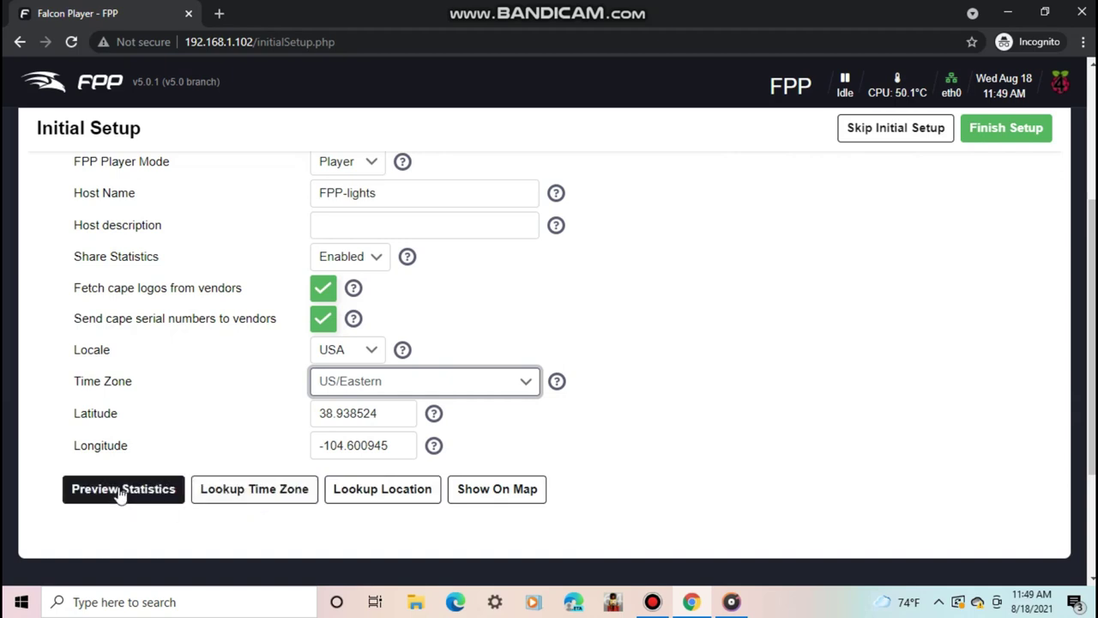
{"action": "left_click", "coordinate": [120, 492]}
{"action": "left_click", "coordinate": [413, 505]}
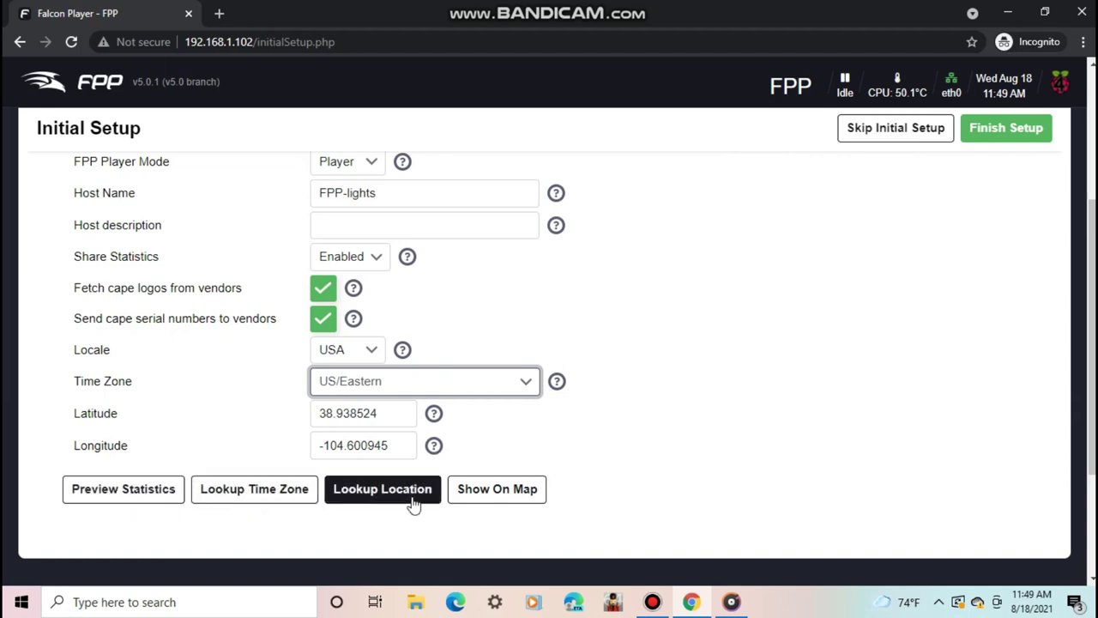
{"action": "left_click", "coordinate": [375, 491]}
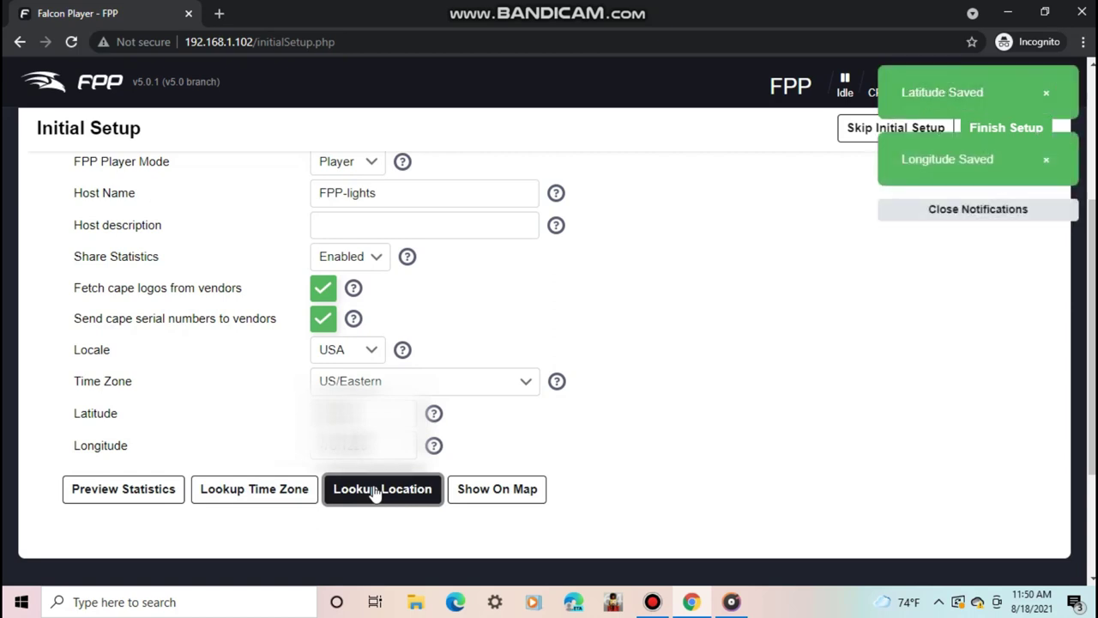
{"action": "left_click_drag", "start_coordinate": [1083, 419], "coordinate": [1077, 189]}
{"action": "left_click", "coordinate": [1006, 352]}
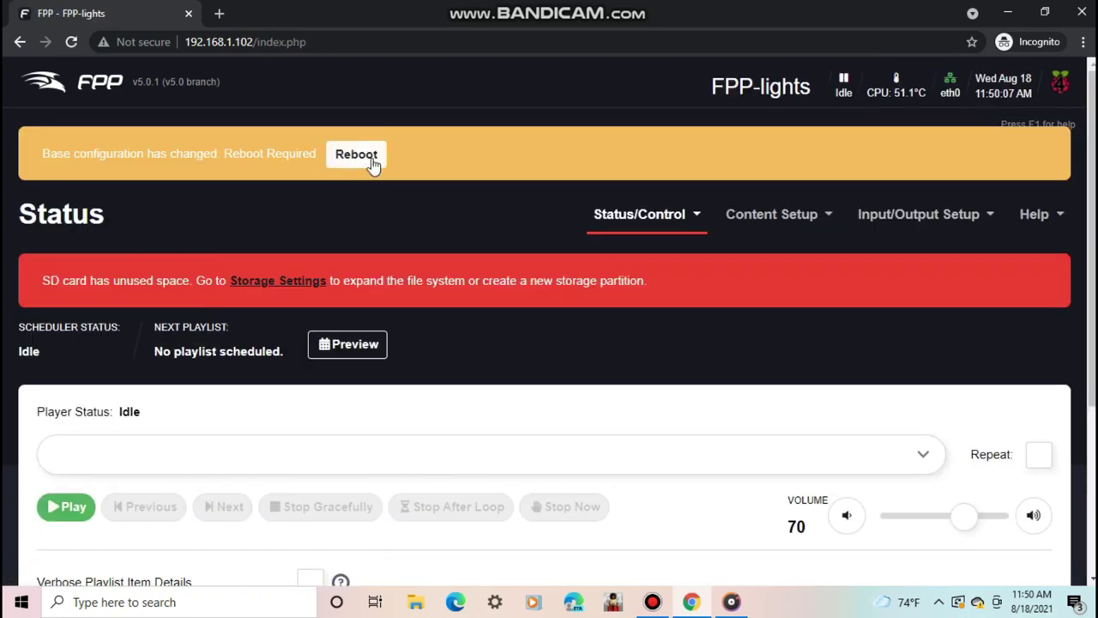
- Reboot FPP, then grow the filesystem from Storage Settings to fill the SD card
{"action": "left_click", "coordinate": [356, 155]}
{"action": "left_click", "coordinate": [627, 130]}
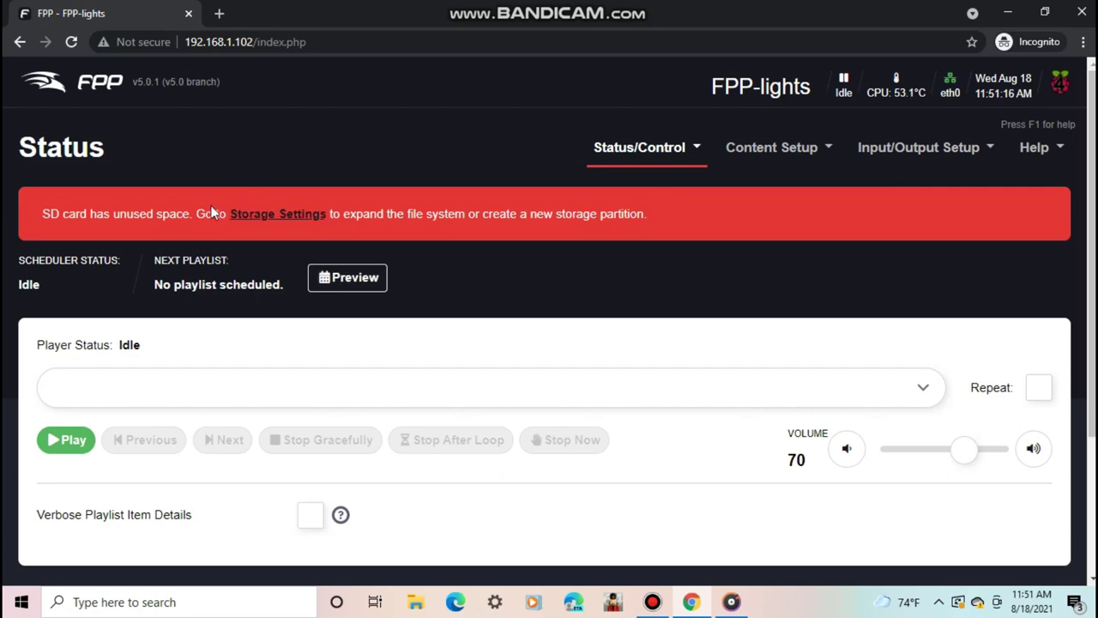
{"action": "left_click", "coordinate": [272, 219]}
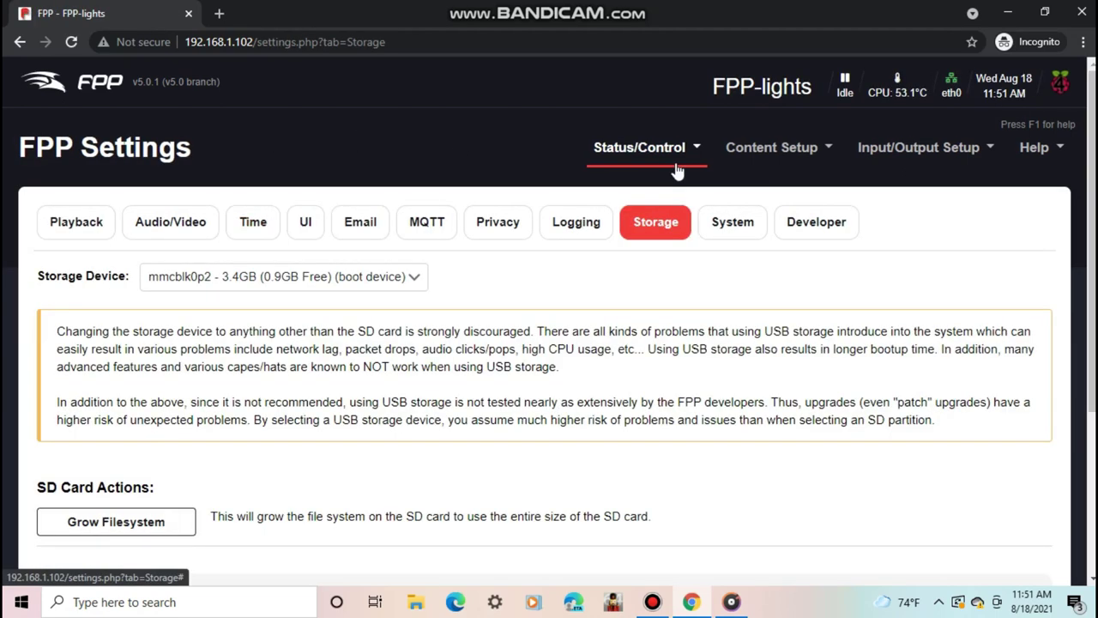
{"action": "scroll", "coordinate": [549, 343], "scroll_direction": "down", "scroll_amount": 2}
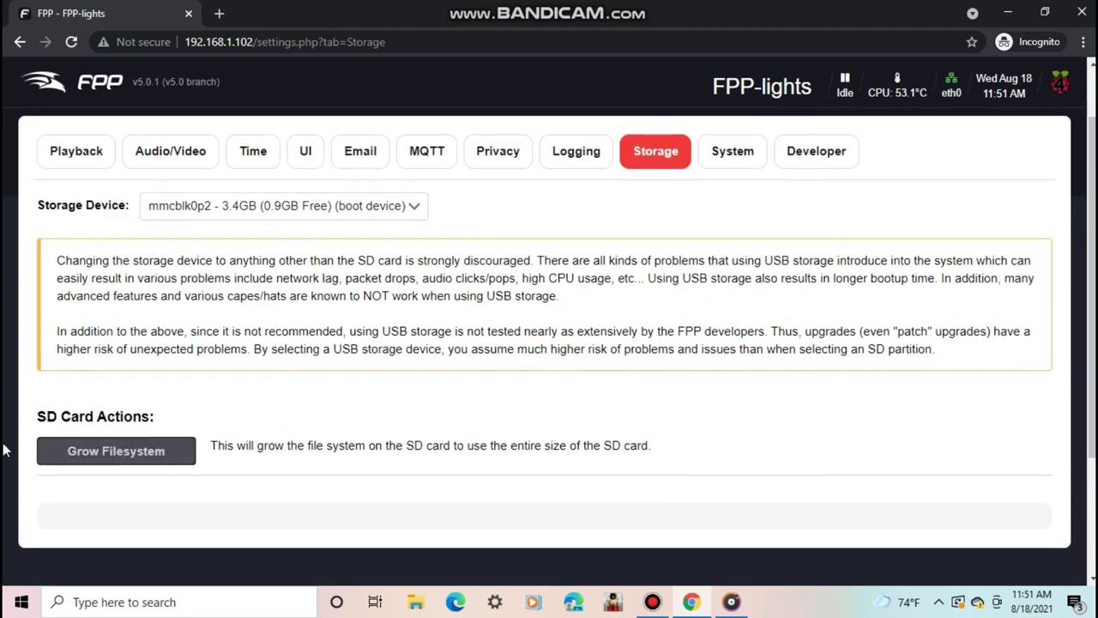
{"action": "left_click", "coordinate": [51, 452]}
{"action": "left_click", "coordinate": [671, 433]}
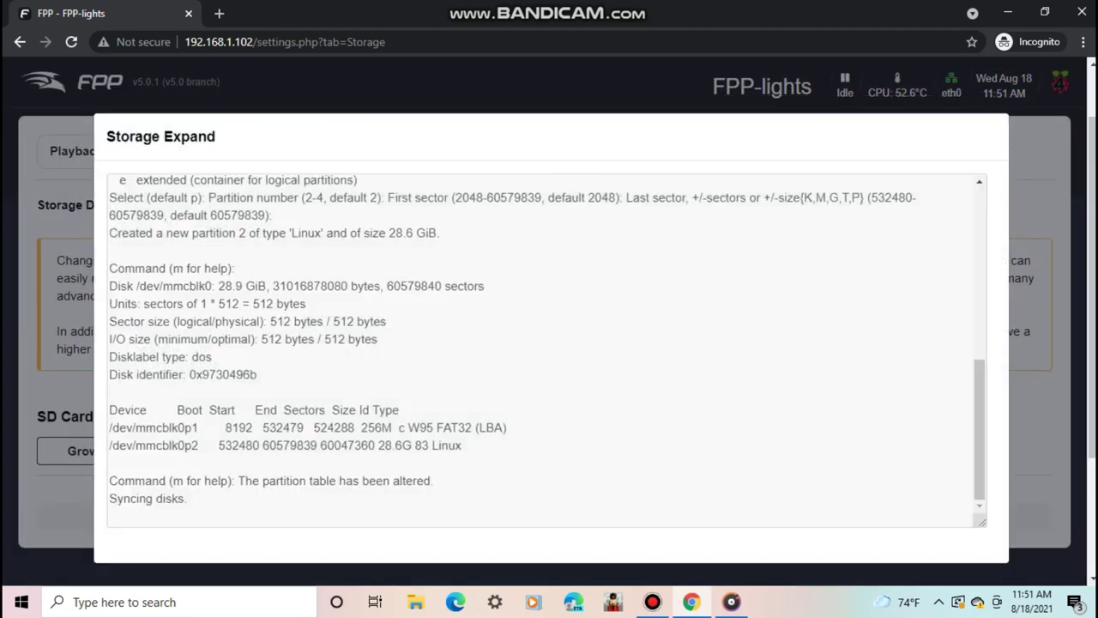
- Close the expansion results and reboot again so the 28.6 GiB partition takes effect
{"action": "key", "text": "F12"}
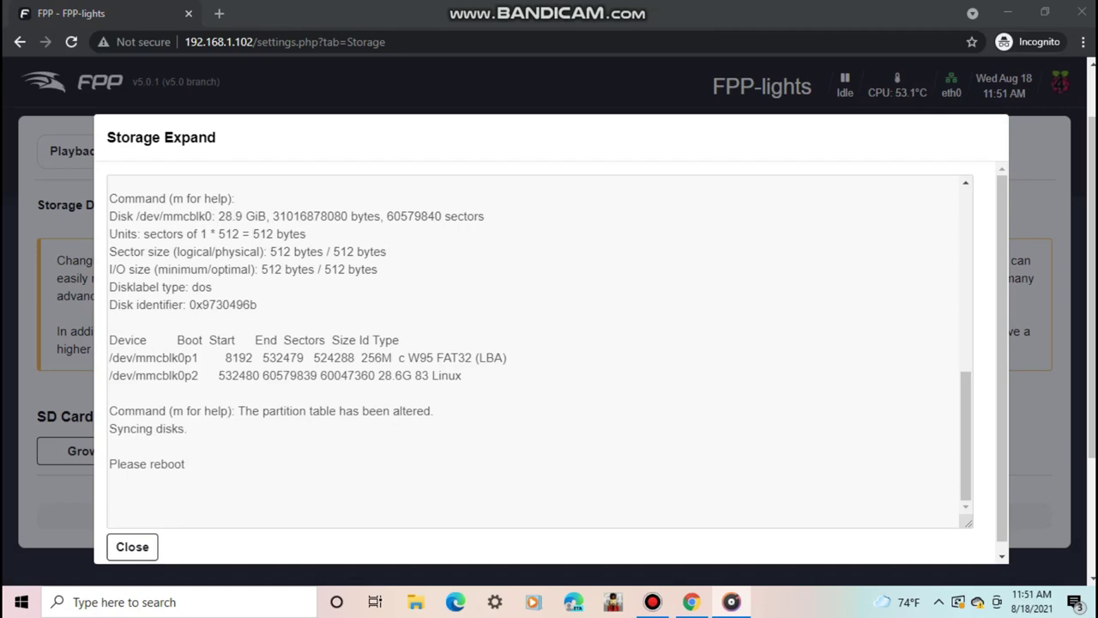
{"action": "left_click", "coordinate": [132, 546]}
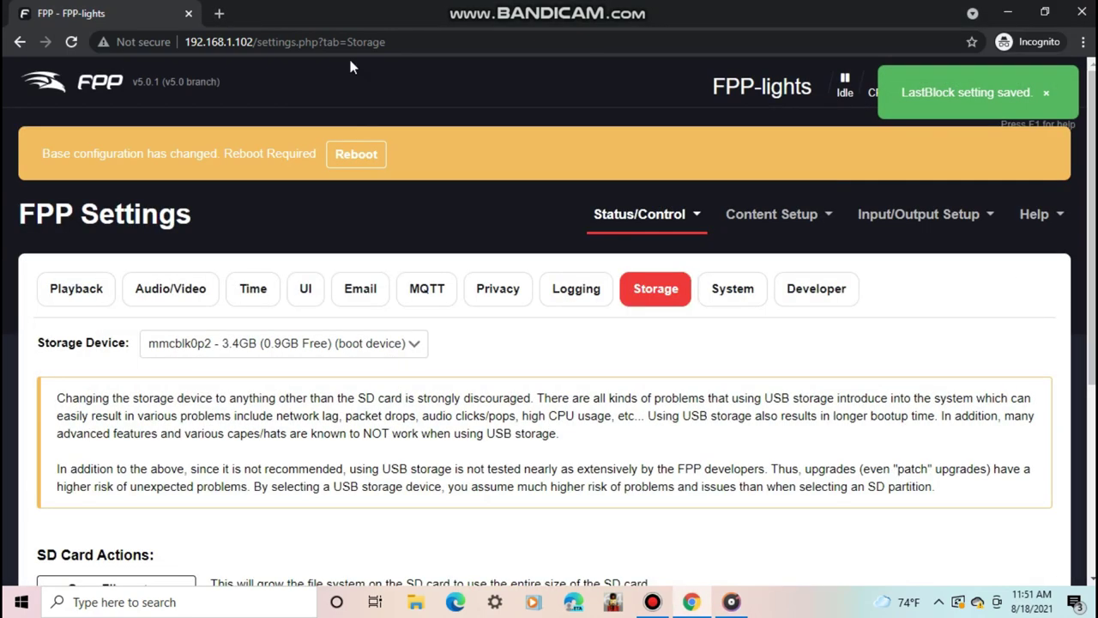
{"action": "left_click", "coordinate": [370, 158]}
{"action": "left_click", "coordinate": [633, 132]}
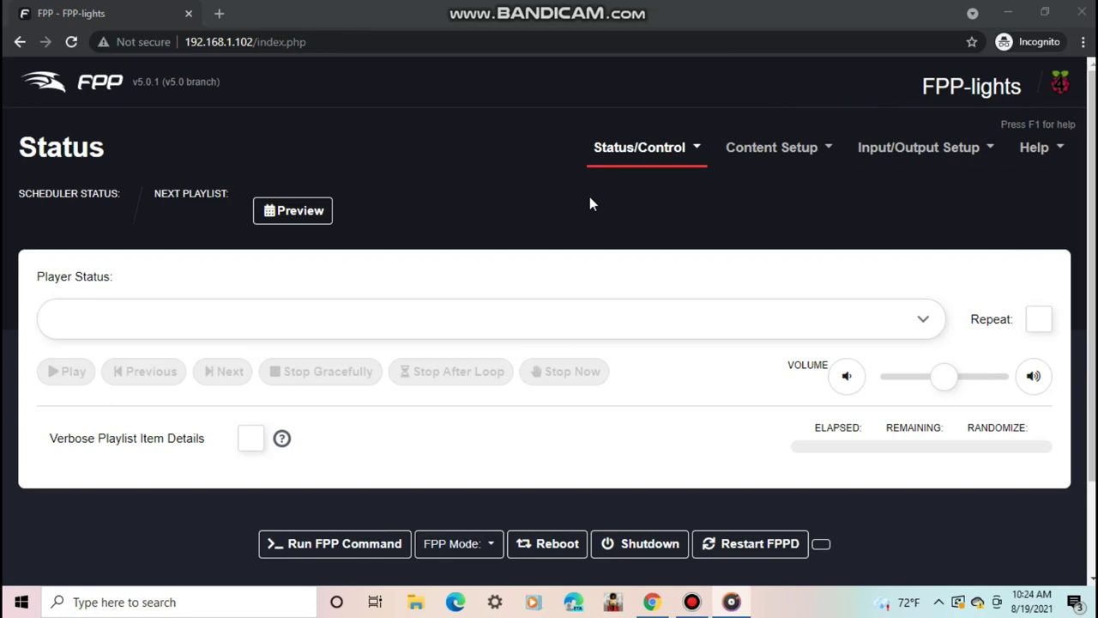
- Glance at the Status/Control page list and the empty playlist dropdown without choosing anything
{"action": "left_click", "coordinate": [650, 151]}
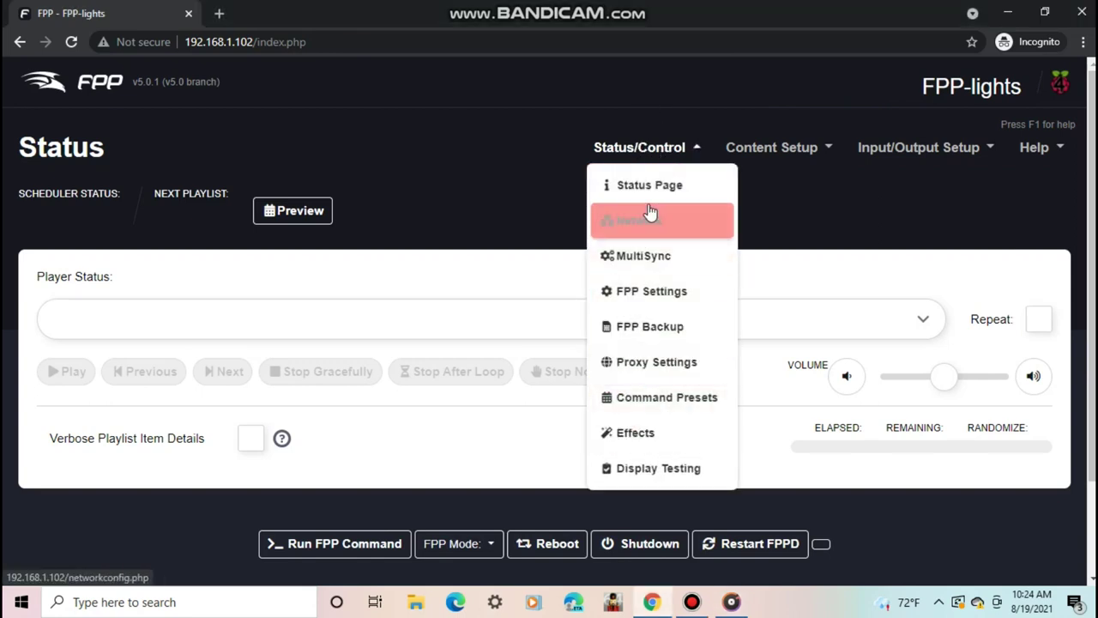
{"action": "left_click", "coordinate": [519, 213]}
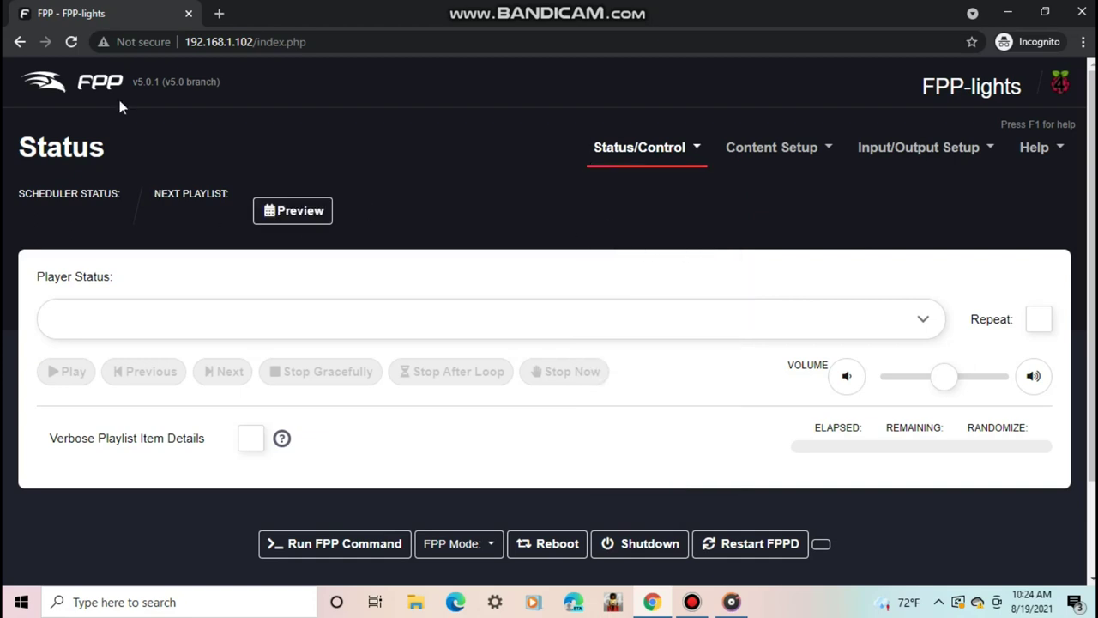
{"action": "left_click", "coordinate": [272, 323]}
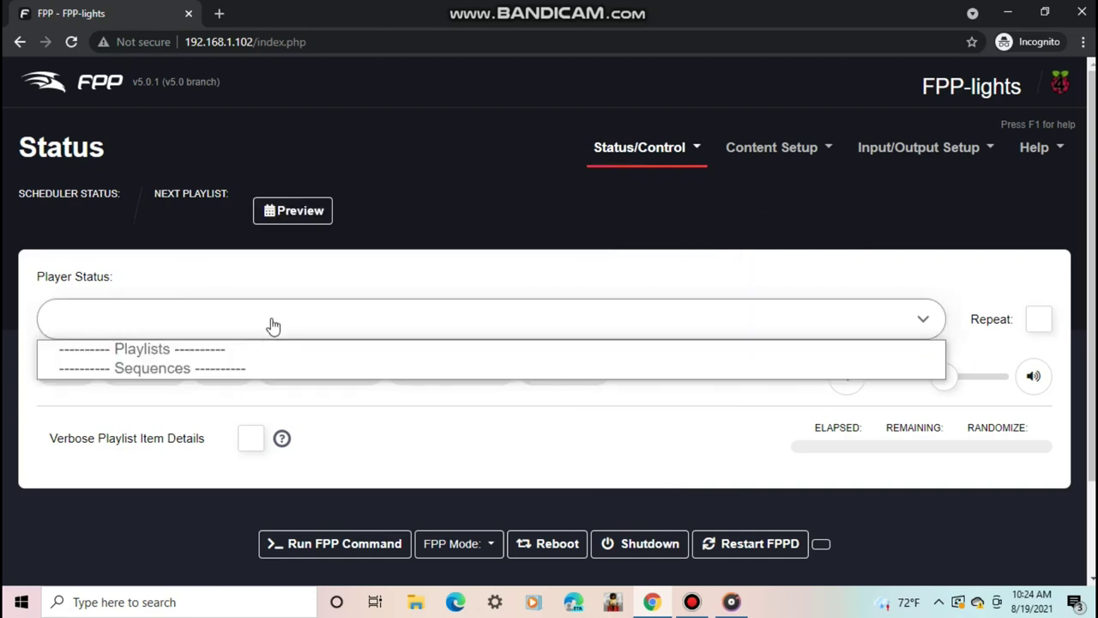
{"action": "left_click", "coordinate": [505, 285]}
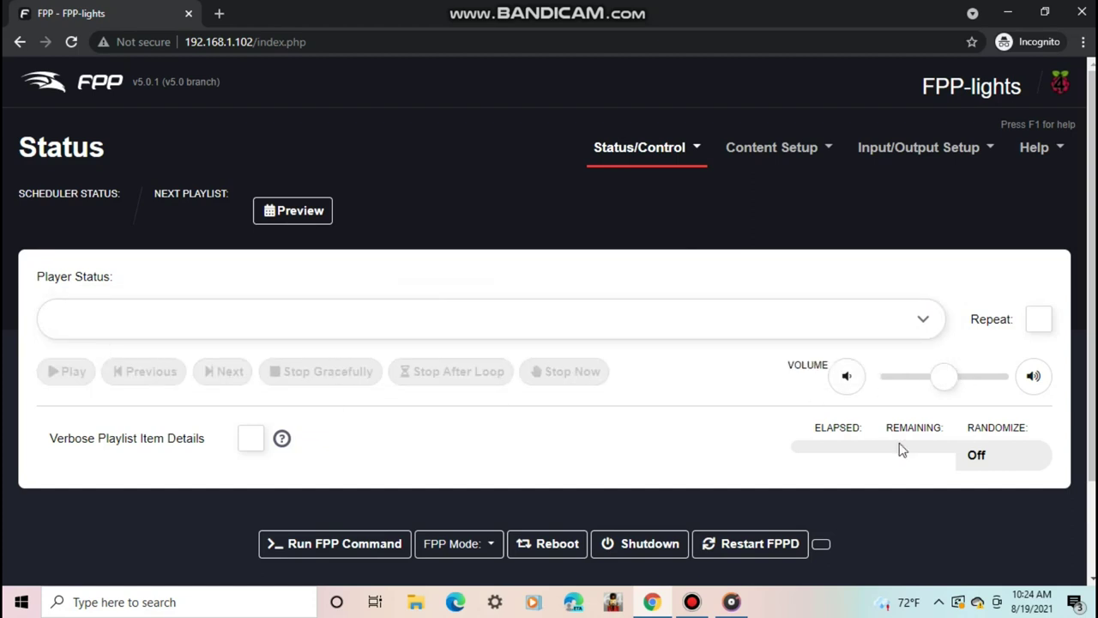
- Adjust the player volume with the +/- buttons so it ends at 79
{"action": "left_click", "coordinate": [964, 379]}
{"action": "left_click", "coordinate": [1023, 384]}
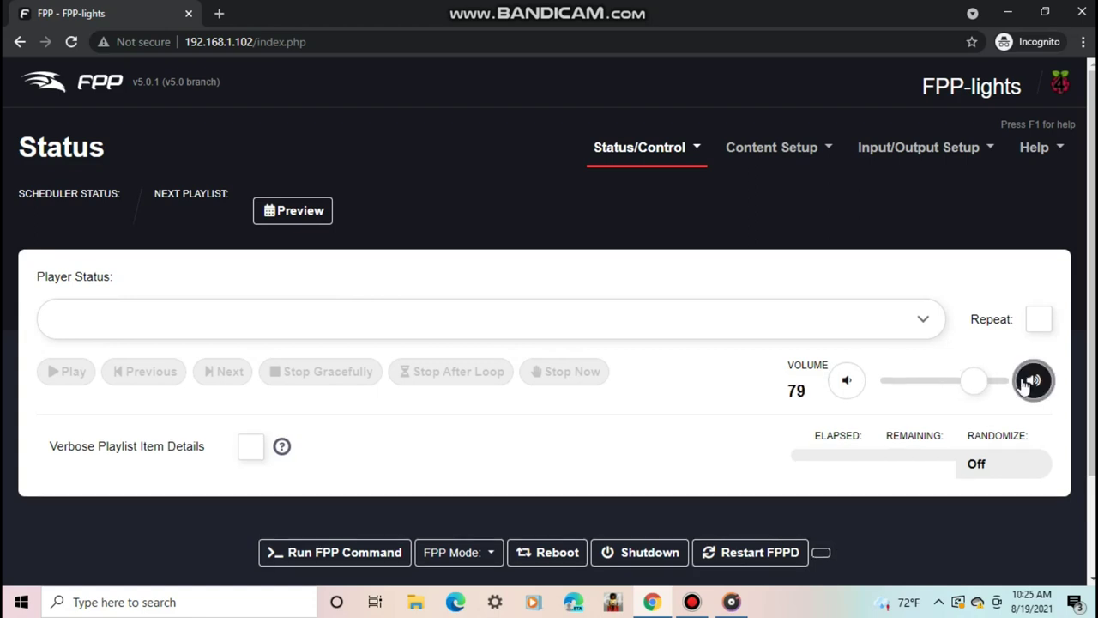
{"action": "left_click", "coordinate": [1023, 384]}
{"action": "left_click", "coordinate": [846, 381]}
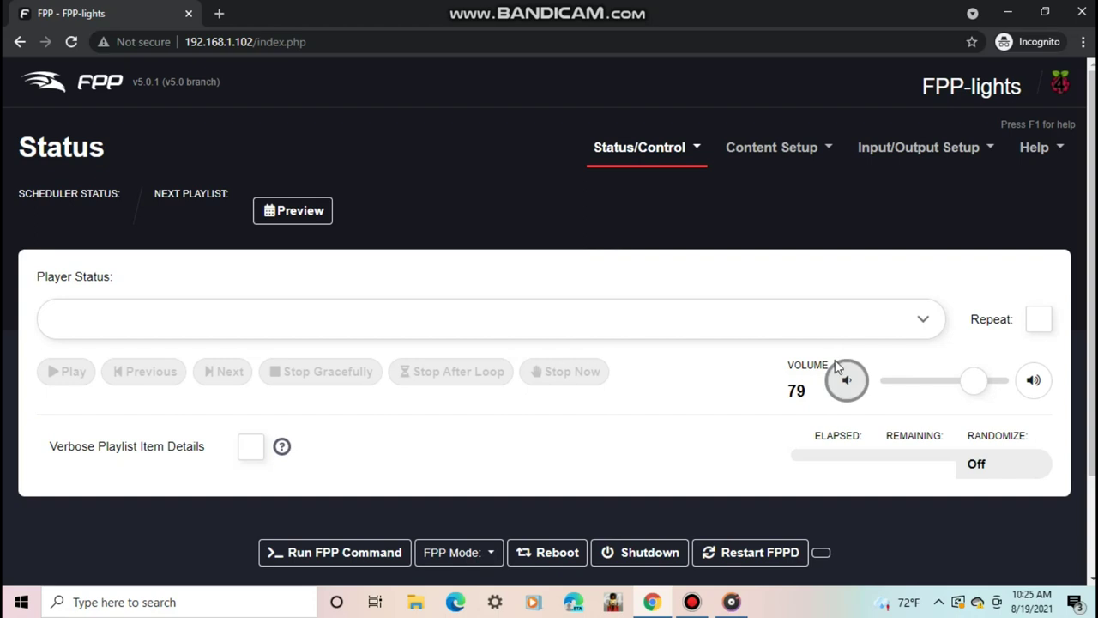
- Review the MultiSync device table, then return to the Status/Control menu
{"action": "left_click", "coordinate": [631, 148]}
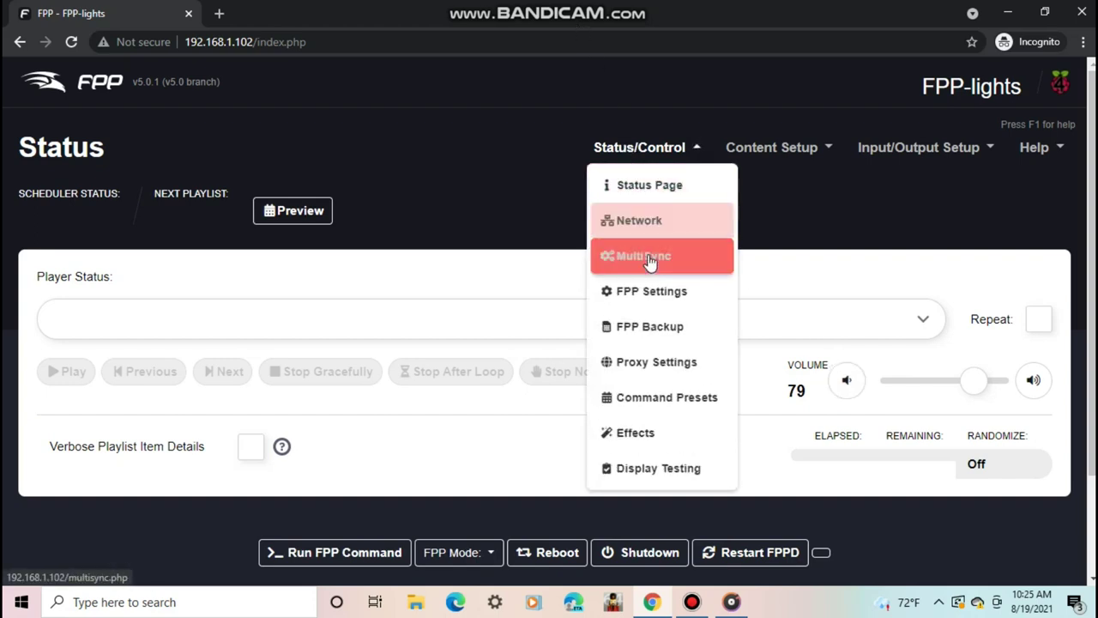
{"action": "left_click", "coordinate": [607, 262]}
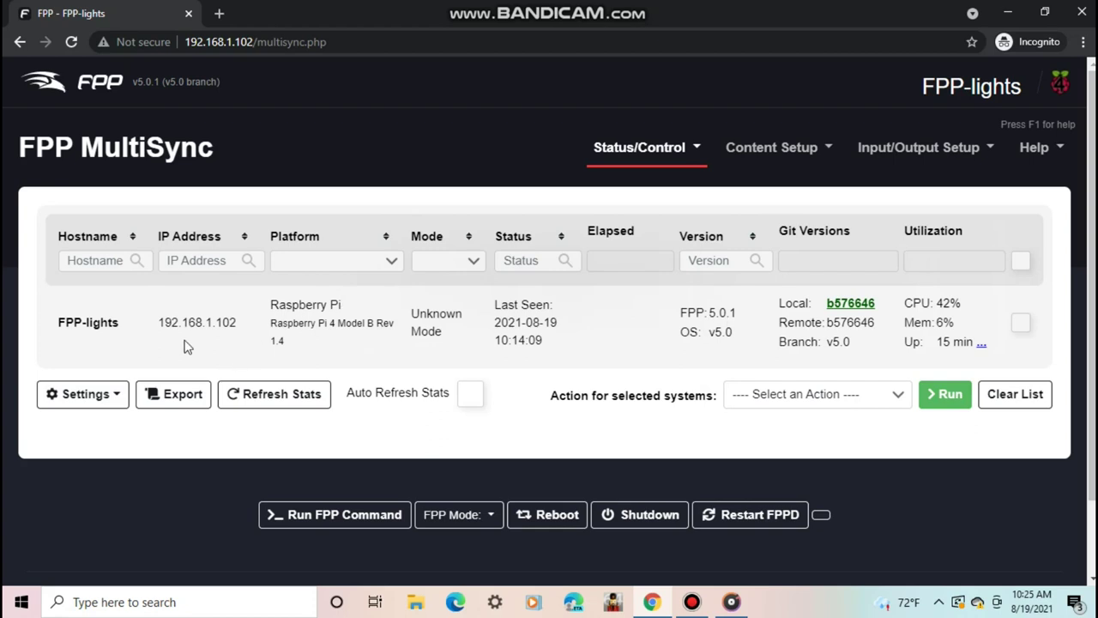
{"action": "left_click", "coordinate": [663, 151]}
- In FPP Settings' Playback tab, enable Blank between sequences
{"action": "left_click", "coordinate": [651, 279]}
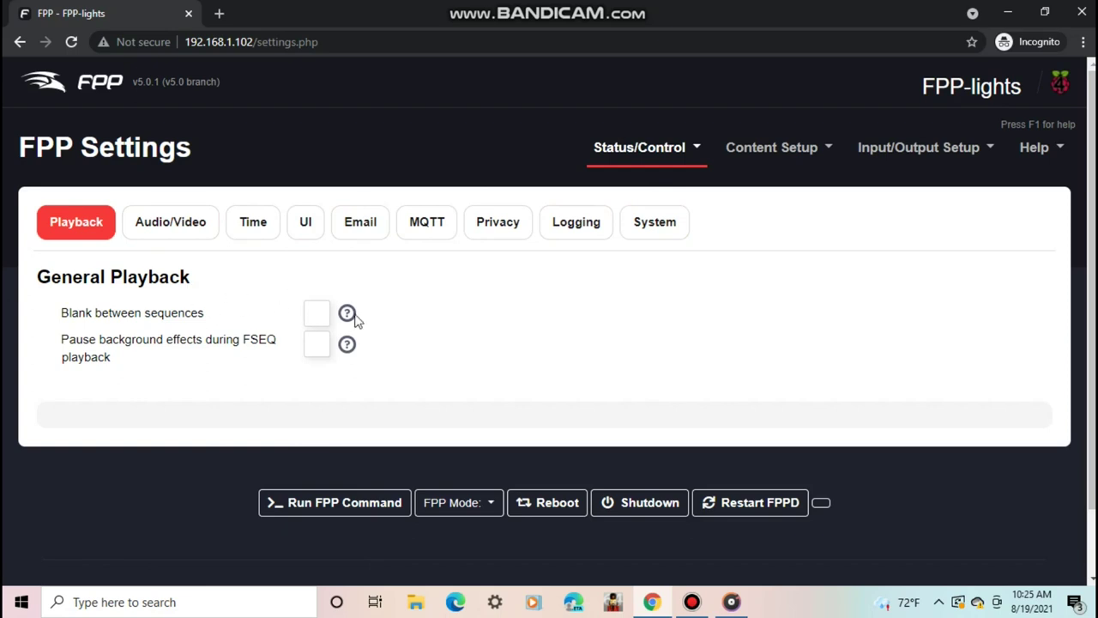
{"action": "mouse_move", "coordinate": [341, 314]}
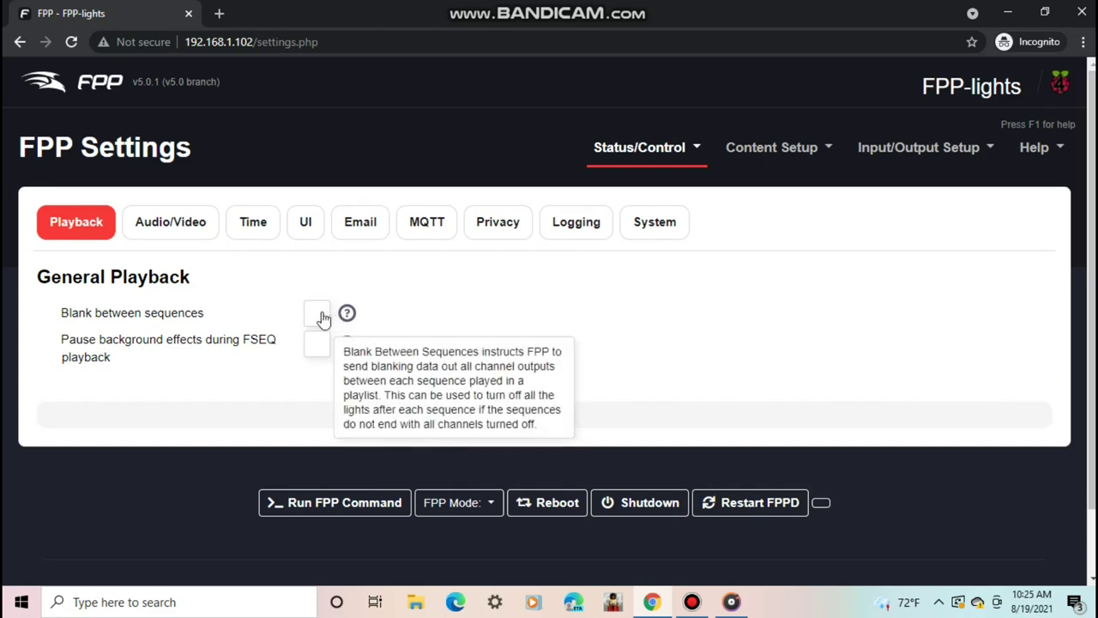
{"action": "left_click", "coordinate": [316, 316]}
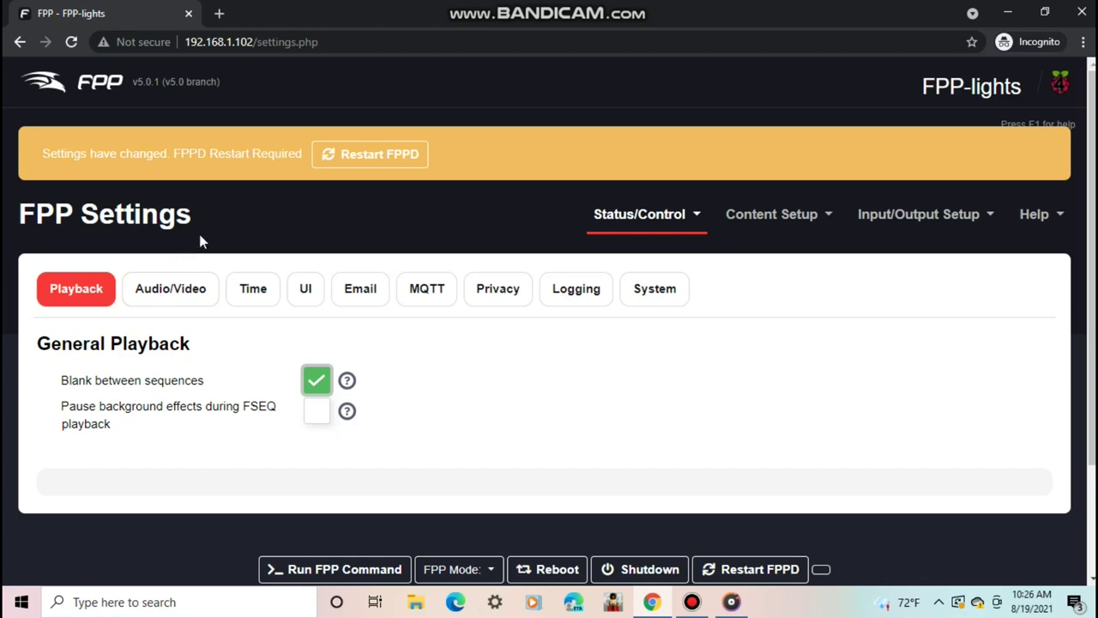
- Review the Audio Output, Mixer and Video Output choices, keeping onboard audio and HDMI, then view Time
{"action": "left_click", "coordinate": [166, 297]}
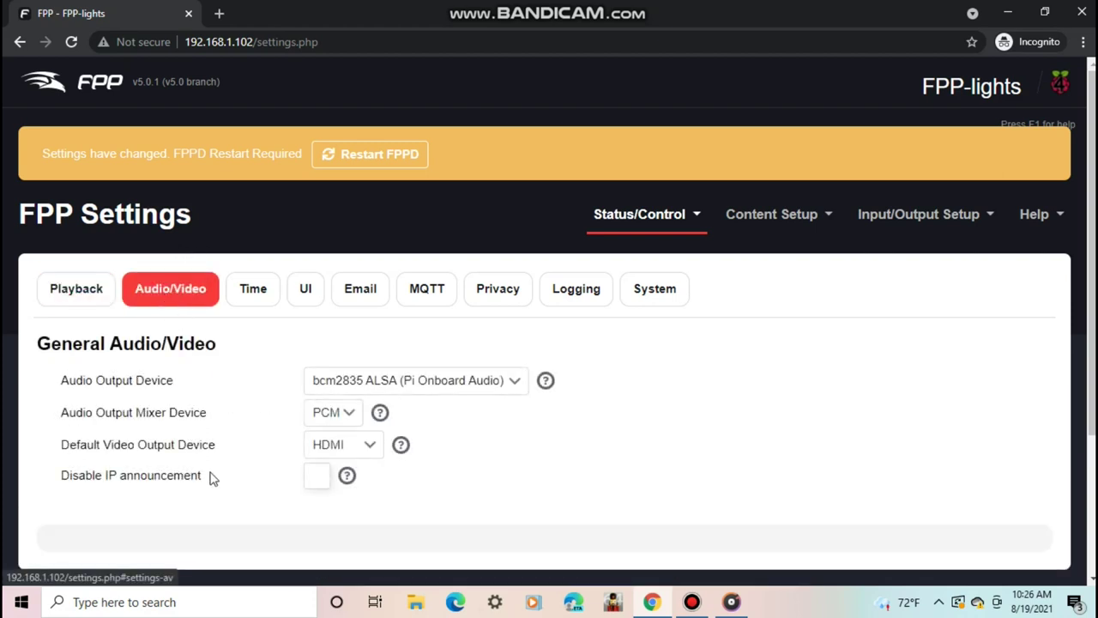
{"action": "left_click", "coordinate": [479, 397]}
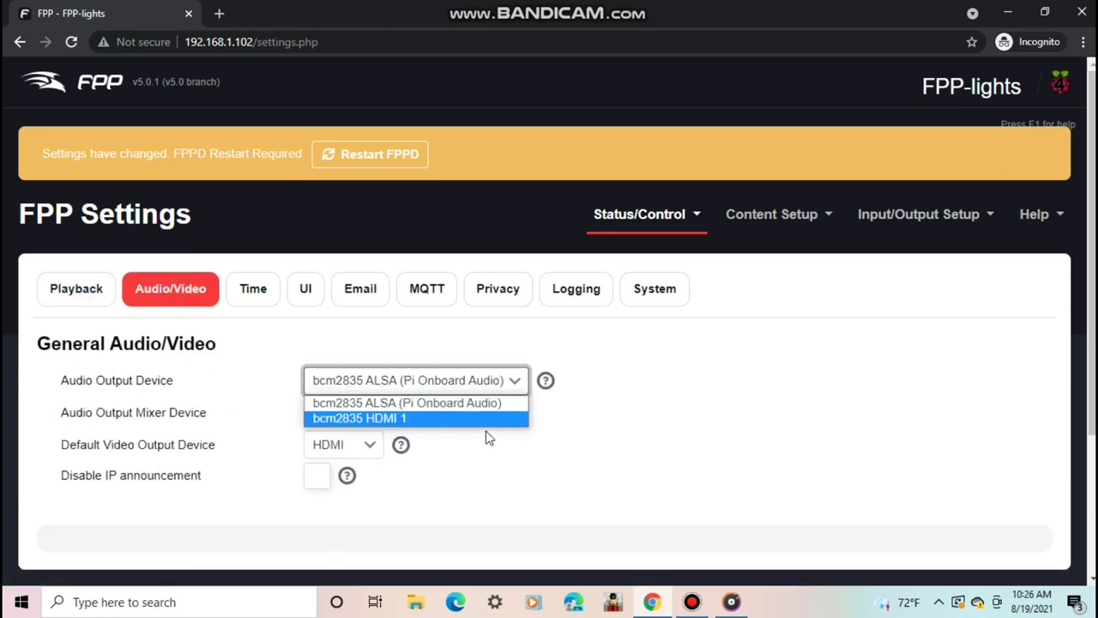
{"action": "left_click", "coordinate": [477, 403]}
{"action": "left_click", "coordinate": [339, 405]}
{"action": "left_click", "coordinate": [326, 453]}
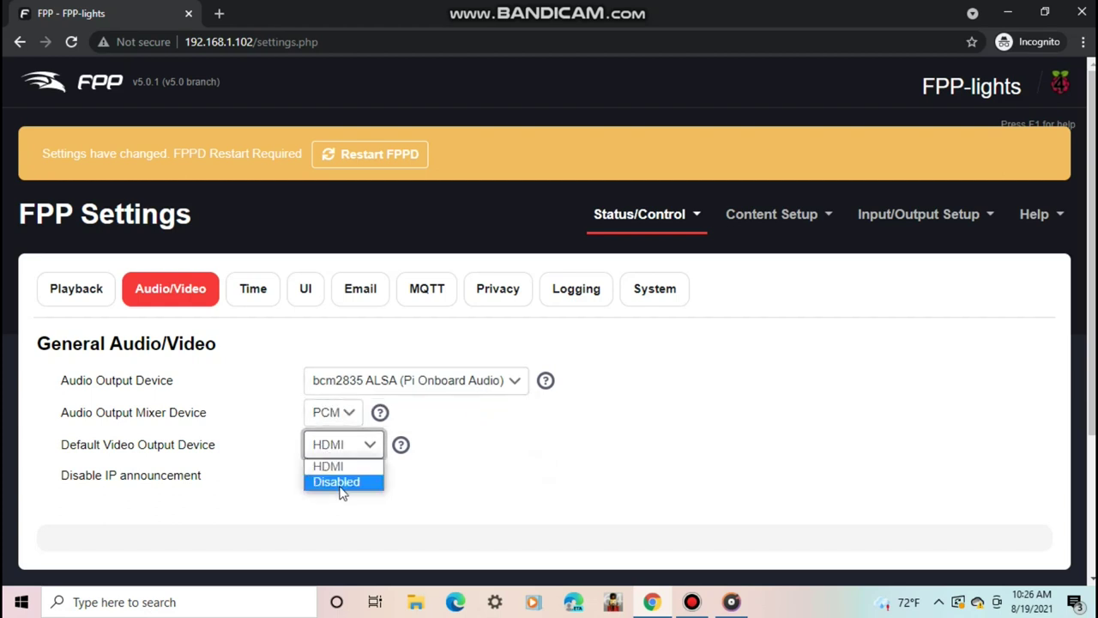
{"action": "key", "text": "Escape"}
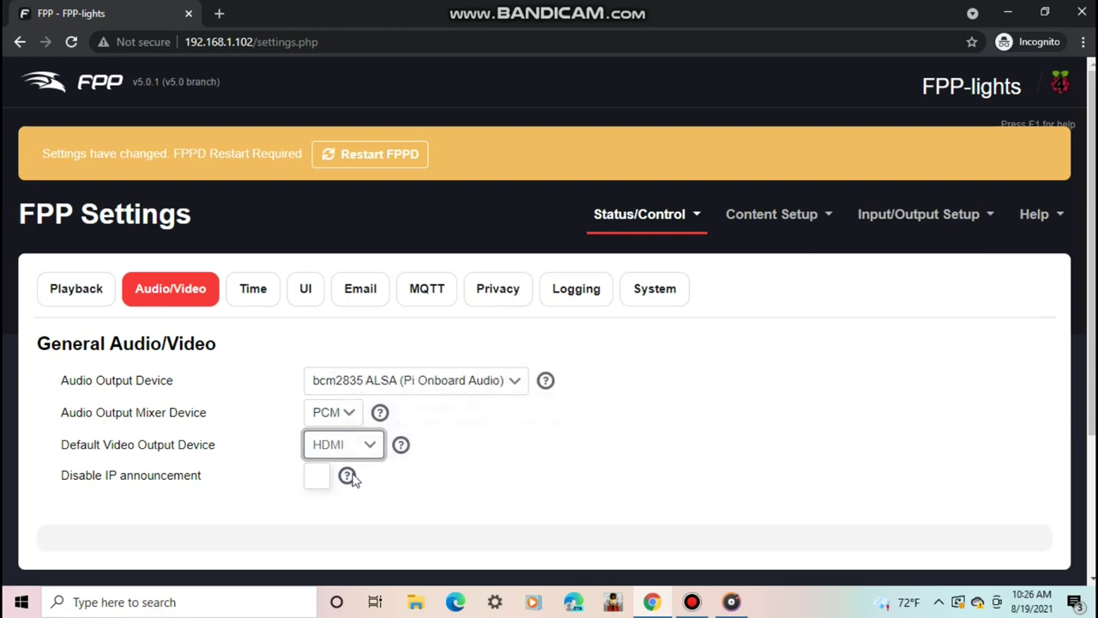
{"action": "left_click", "coordinate": [254, 296]}
{"action": "scroll", "coordinate": [1088, 316], "scroll_direction": "down", "scroll_amount": 1}
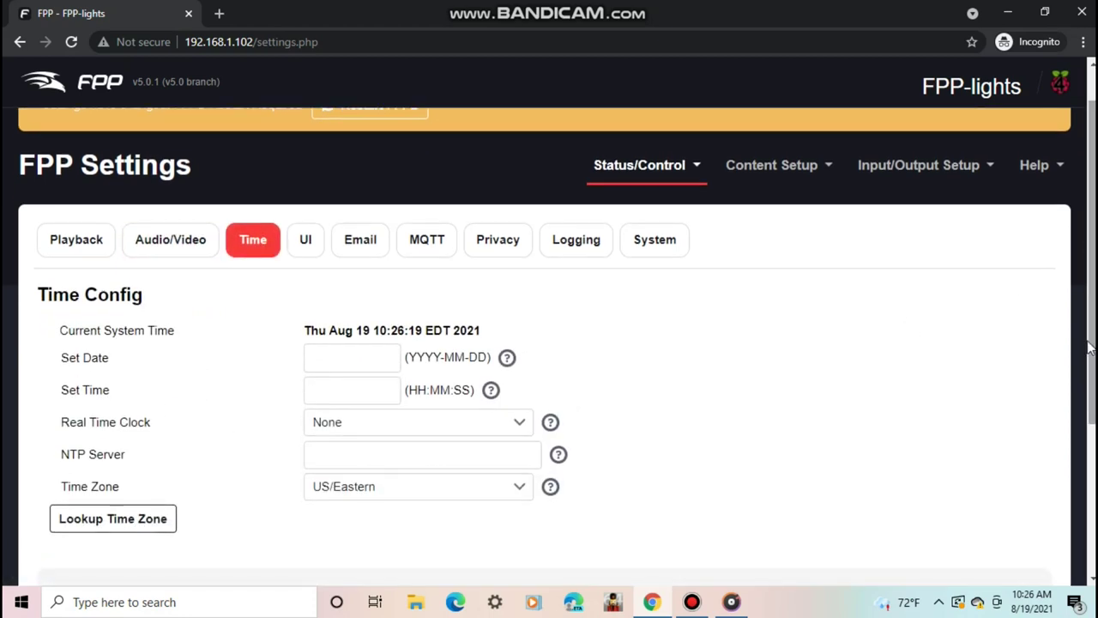
- On the UI tab, change the User Interface Level from Basic to Advanced
{"action": "left_click", "coordinate": [306, 244]}
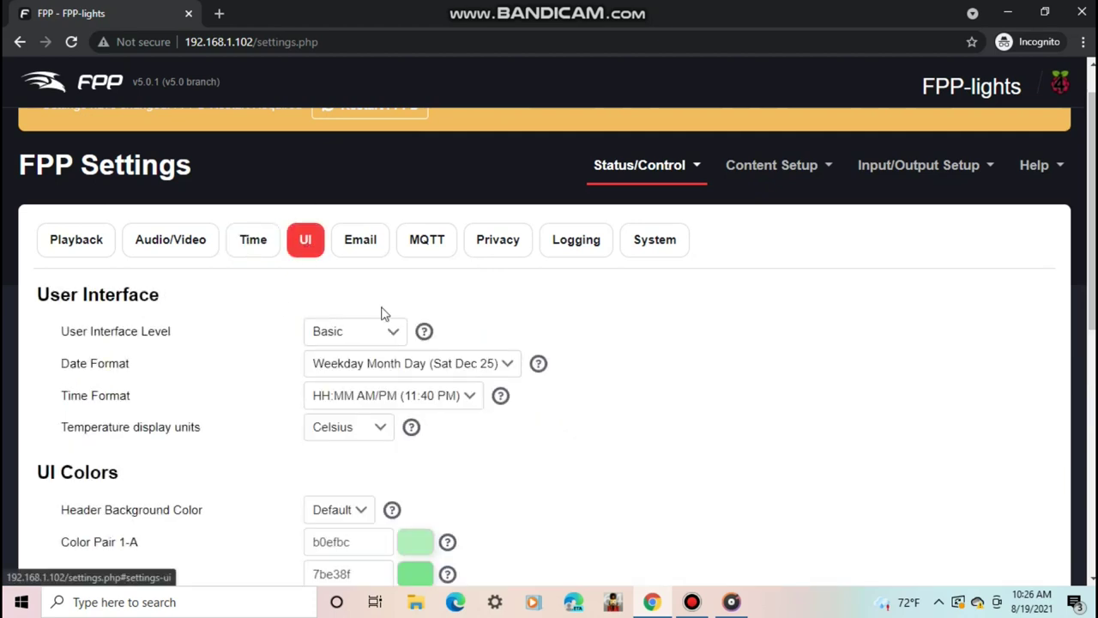
{"action": "left_click_drag", "start_coordinate": [1088, 330], "coordinate": [1092, 368]}
{"action": "left_click", "coordinate": [393, 251]}
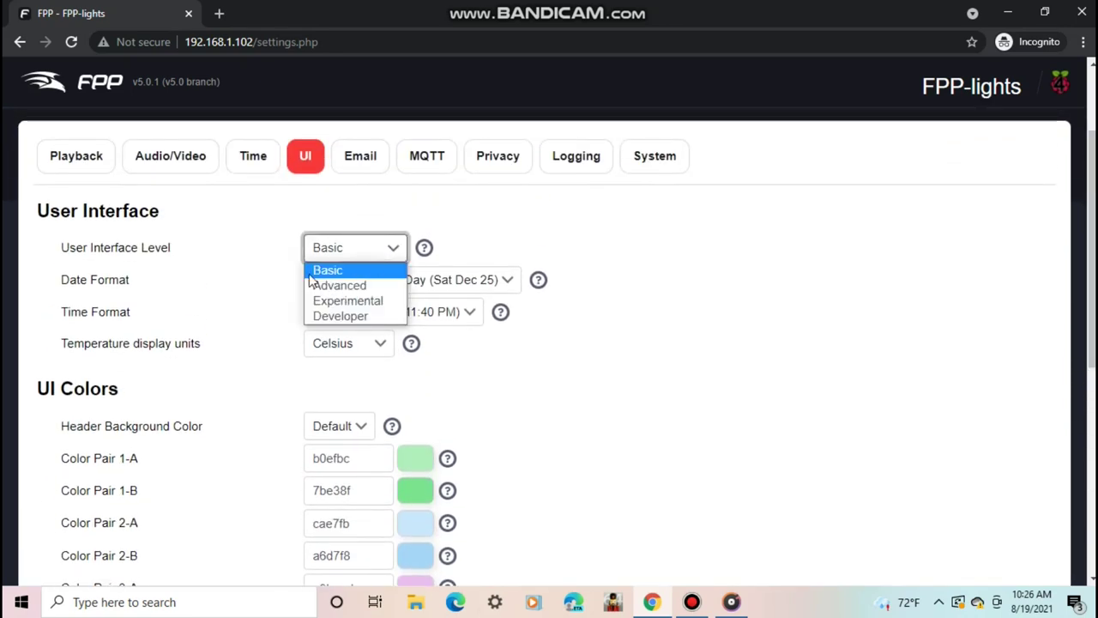
{"action": "left_click", "coordinate": [371, 290]}
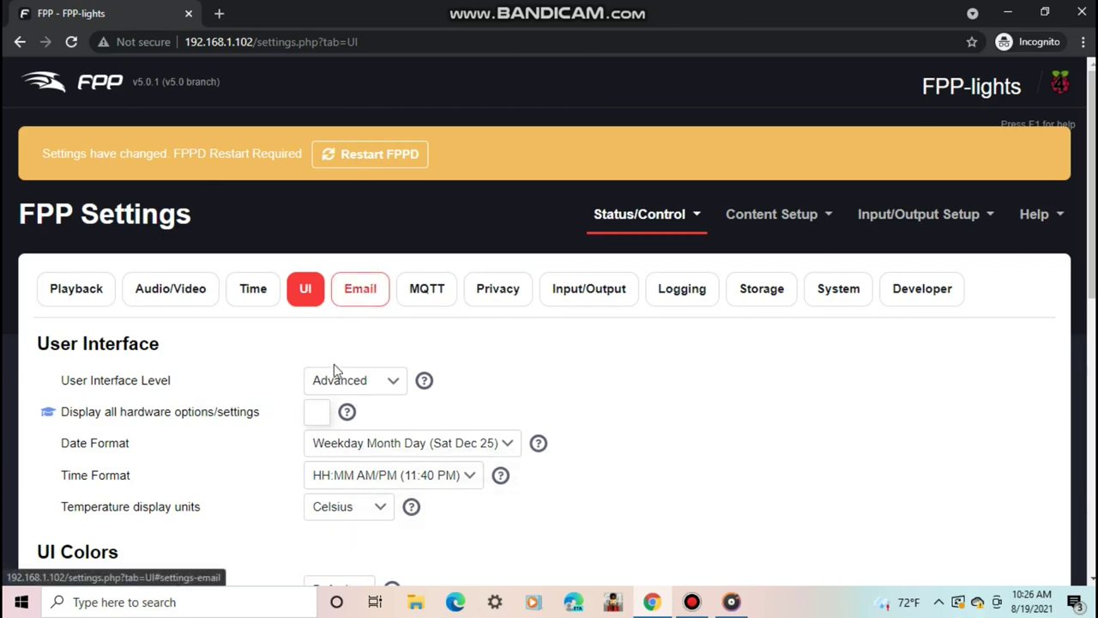
{"action": "left_click", "coordinate": [356, 509]}
- Set temperature units to Fahrenheit and look over the Email and MQTT settings
{"action": "left_click", "coordinate": [351, 545]}
{"action": "left_click", "coordinate": [362, 292]}
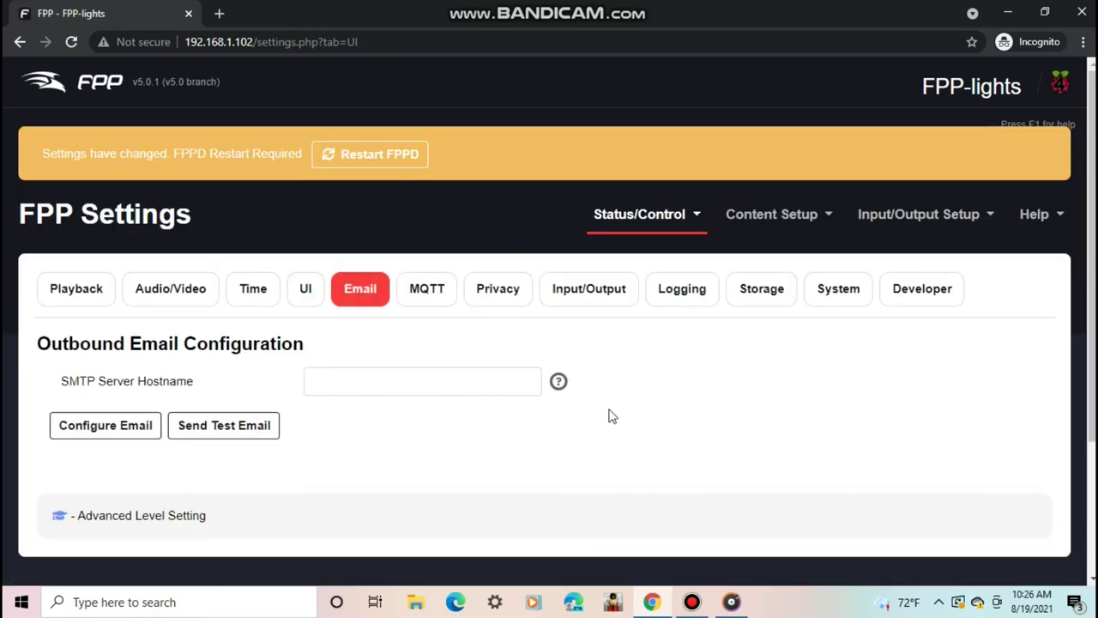
{"action": "mouse_move", "coordinate": [556, 388]}
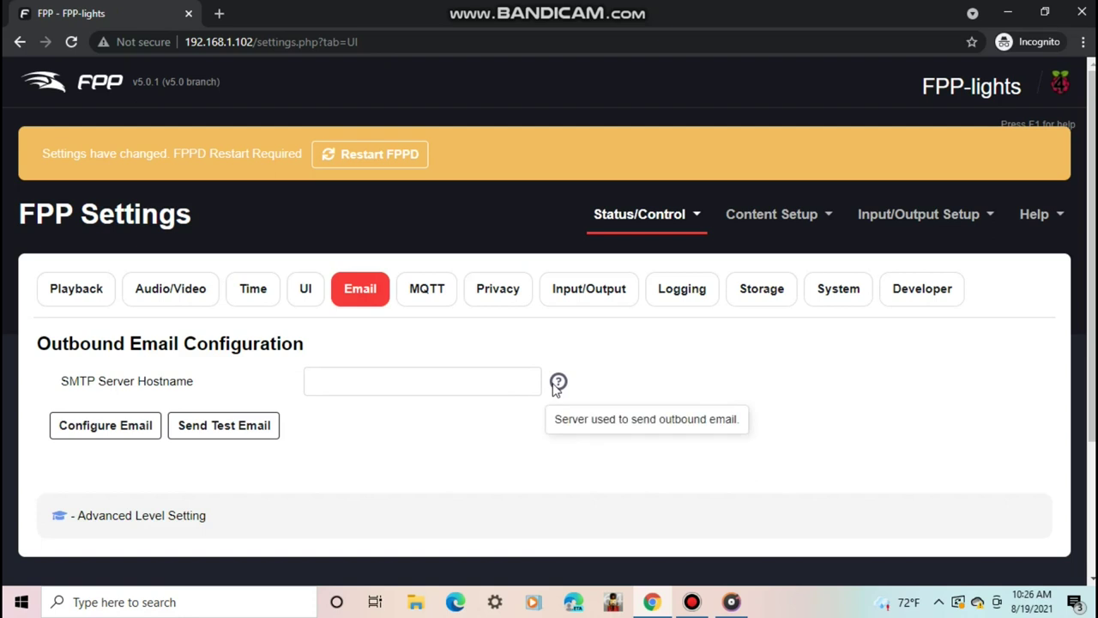
{"action": "left_click", "coordinate": [436, 307]}
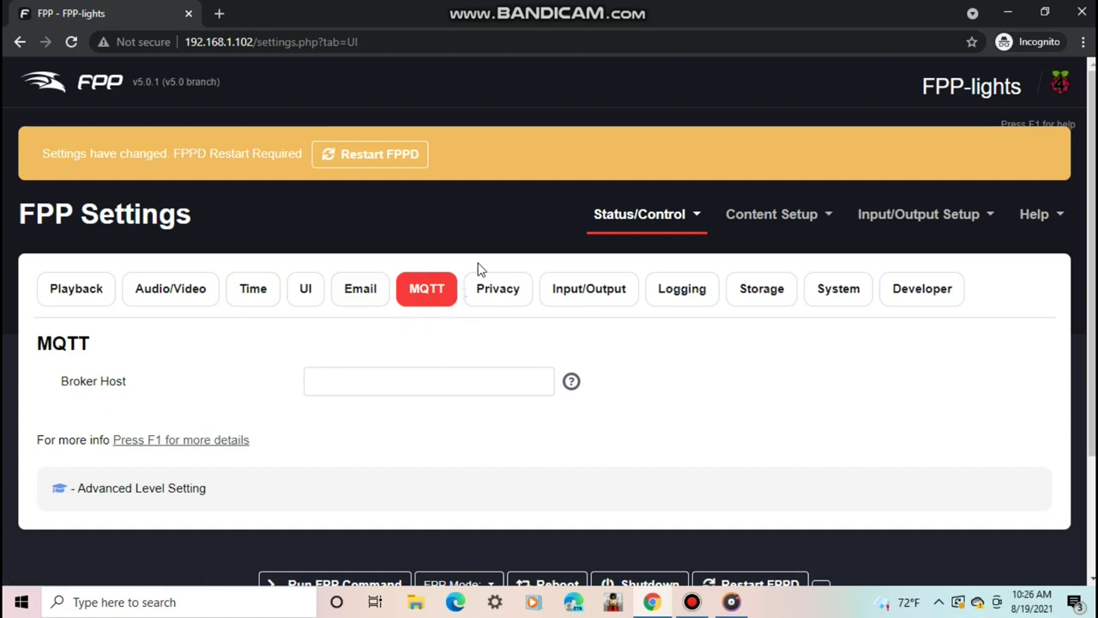
- Keep statistics sharing Enabled on Privacy and preview the shared statistics JSON
{"action": "left_click", "coordinate": [501, 292]}
{"action": "scroll", "coordinate": [273, 344], "scroll_direction": "down", "scroll_amount": 1}
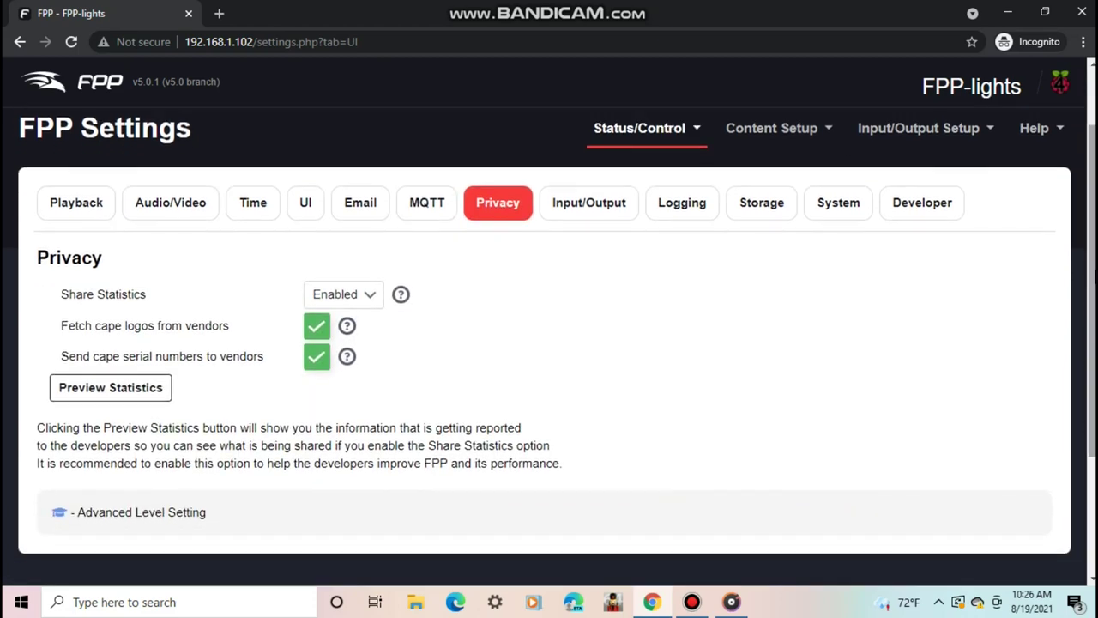
{"action": "left_click", "coordinate": [380, 292]}
{"action": "left_click", "coordinate": [373, 314]}
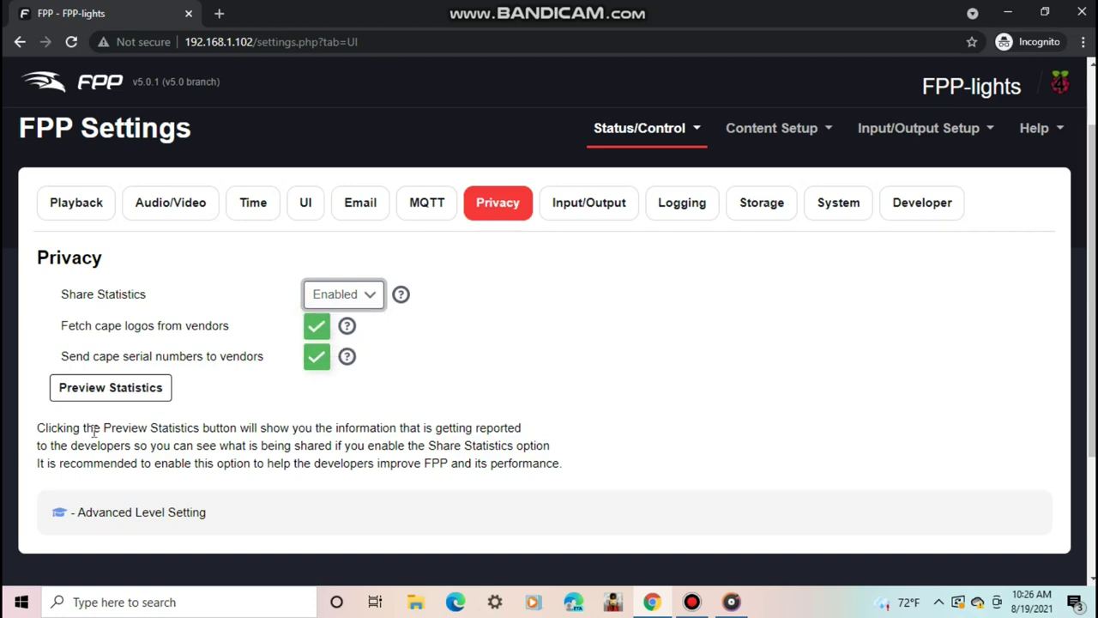
{"action": "left_click", "coordinate": [111, 389]}
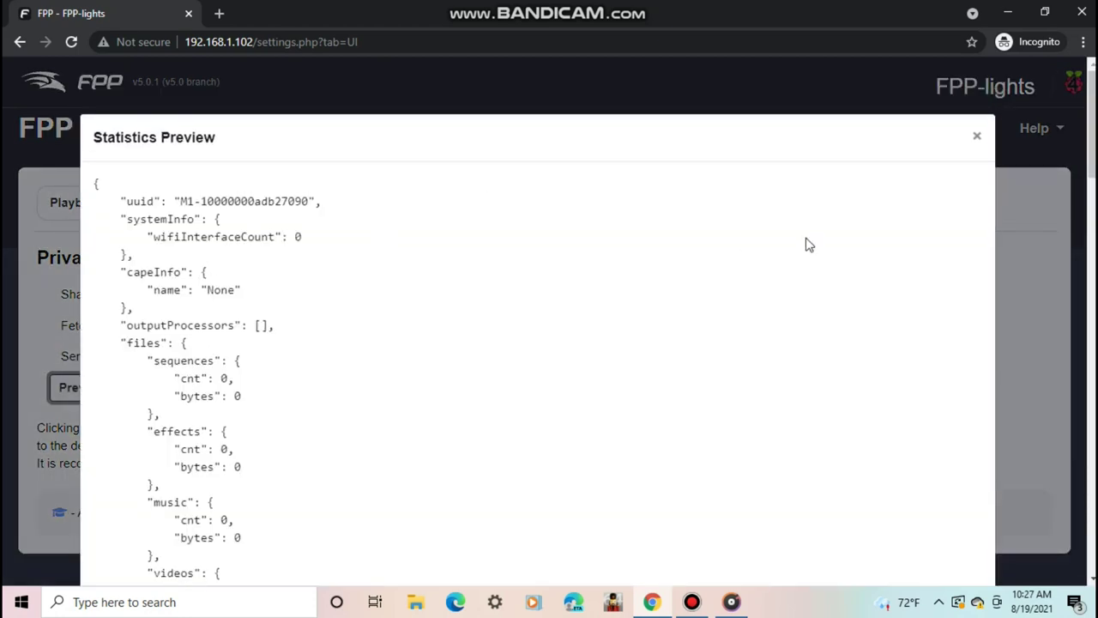
{"action": "left_click_drag", "start_coordinate": [1088, 102], "coordinate": [1076, 80]}
{"action": "left_click", "coordinate": [978, 135]}
{"action": "left_click", "coordinate": [563, 204]}
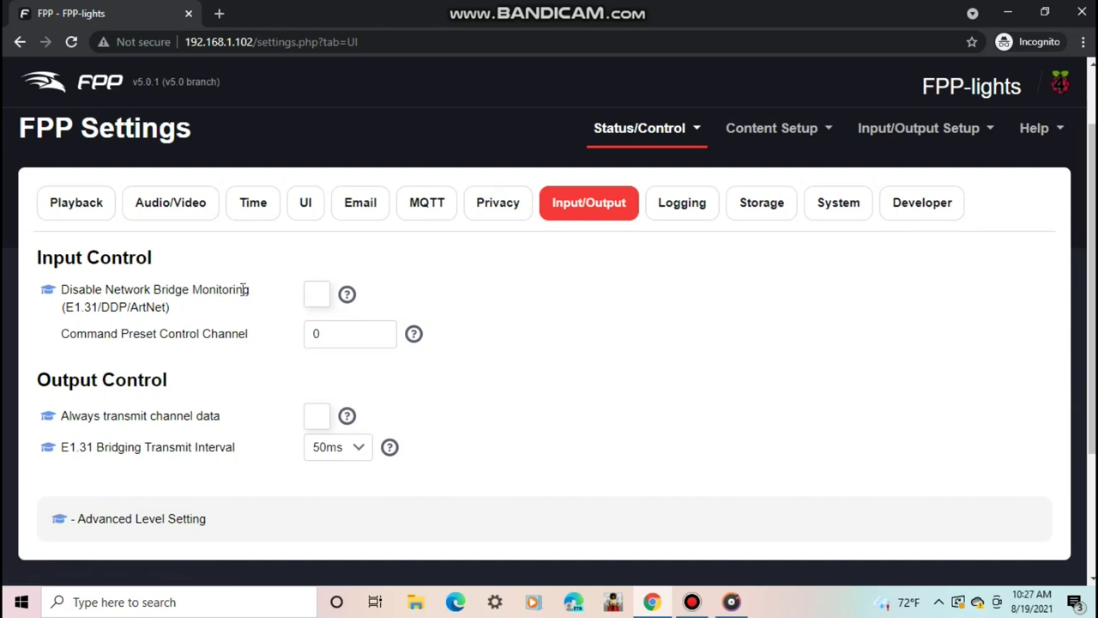
- Look over the Logging and Storage settings
{"action": "left_click", "coordinate": [674, 210]}
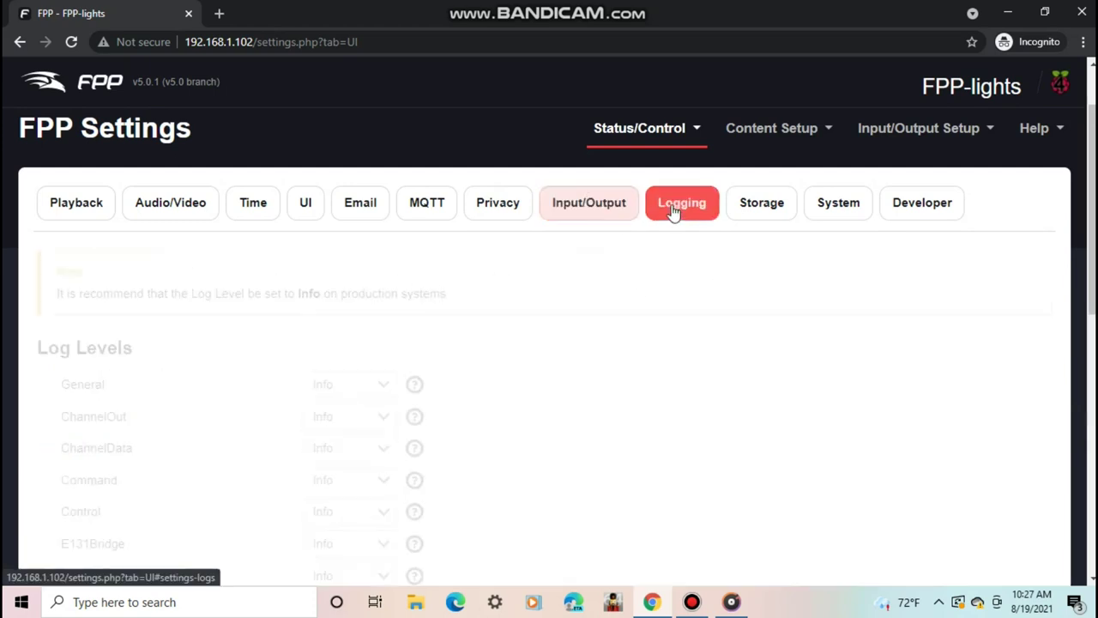
{"action": "left_click_drag", "start_coordinate": [1091, 170], "coordinate": [1092, 136]}
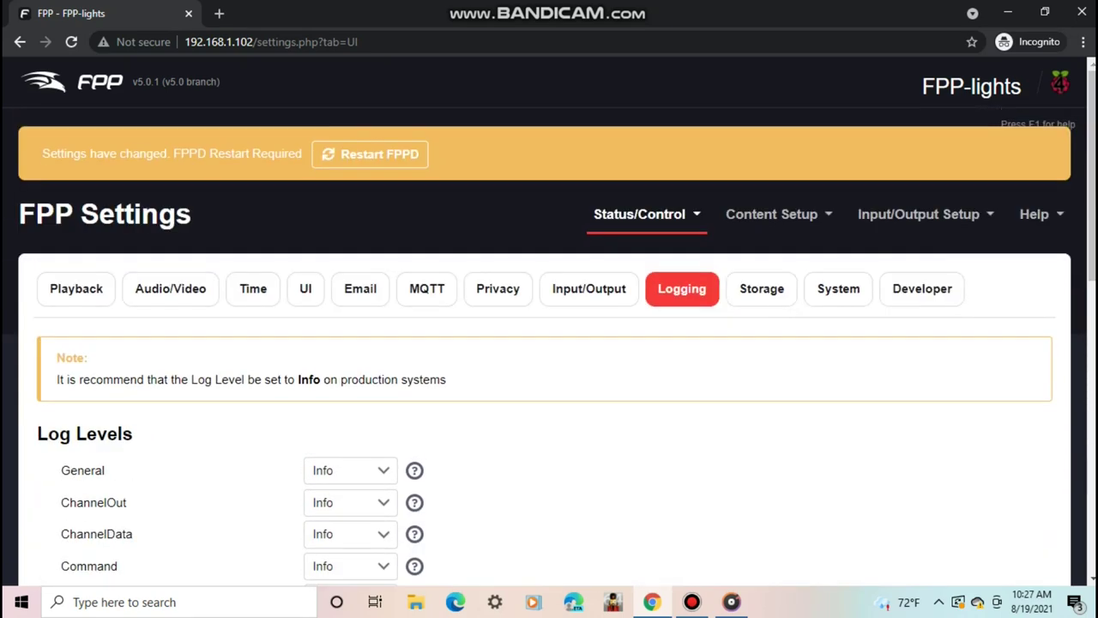
{"action": "left_click", "coordinate": [764, 290]}
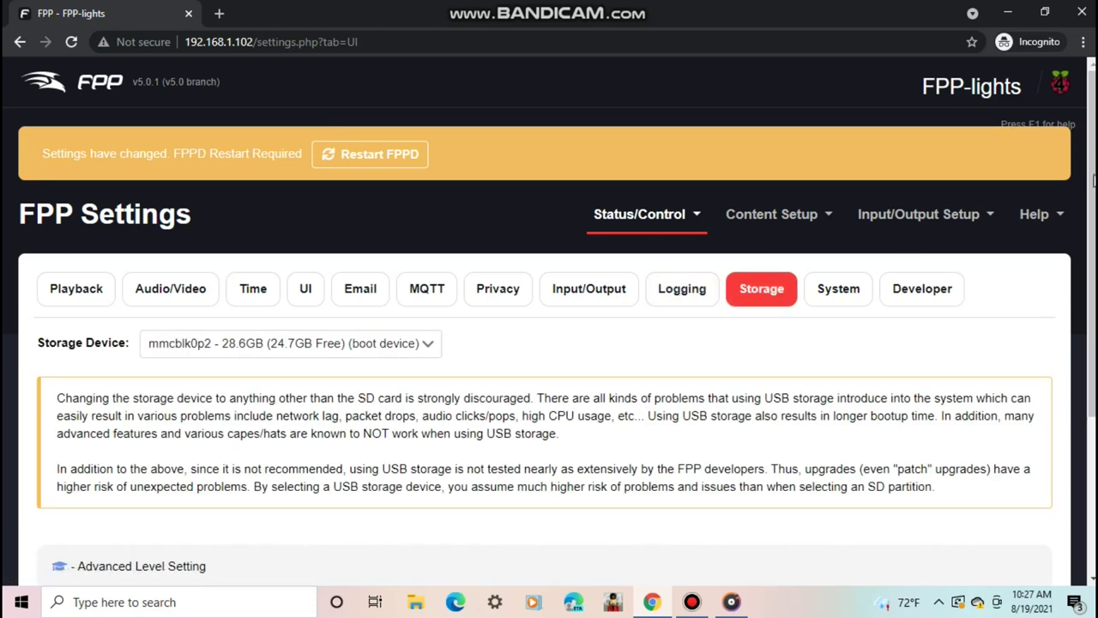
{"action": "scroll", "coordinate": [1094, 181], "scroll_direction": "down", "scroll_amount": 1}
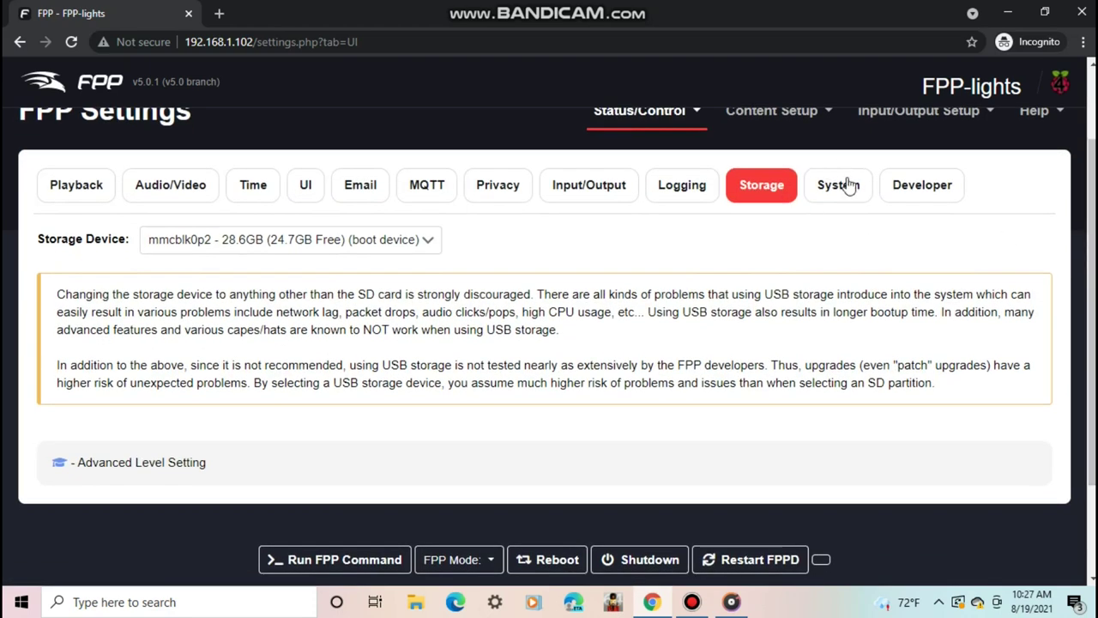
- Review the System and Developer settings, then restart FPPD from the banner
{"action": "left_click", "coordinate": [846, 185]}
{"action": "scroll", "coordinate": [1092, 209], "scroll_direction": "down", "scroll_amount": 1}
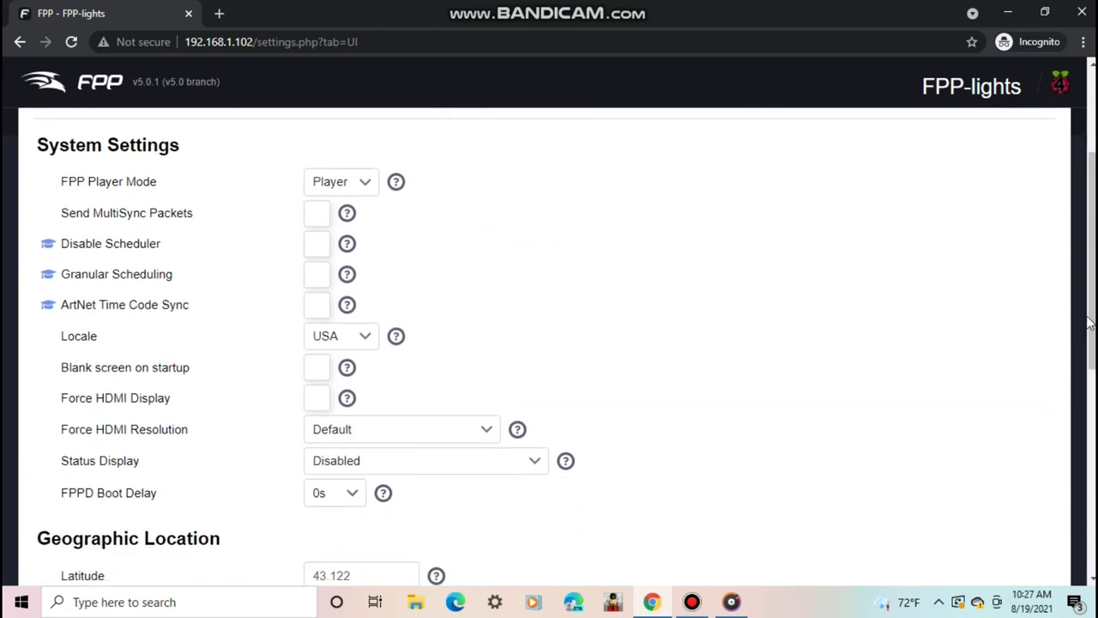
{"action": "left_click_drag", "start_coordinate": [1088, 323], "coordinate": [1026, 91]}
{"action": "left_click", "coordinate": [931, 209]}
{"action": "left_click", "coordinate": [377, 159]}
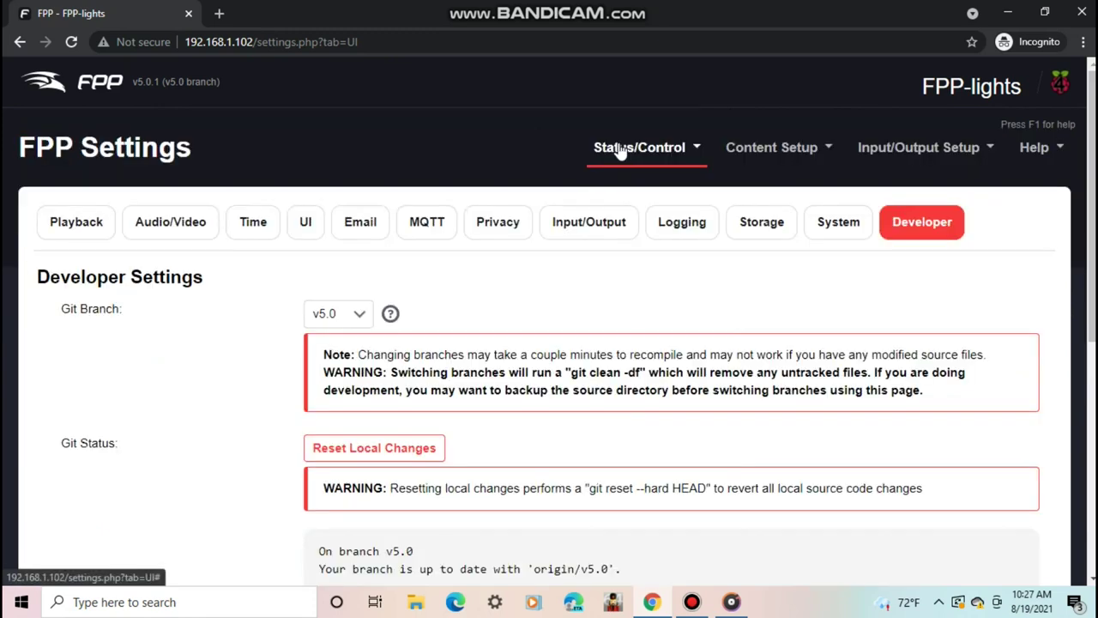
- On the FPP Backup page, choose FPP_all-backup_v3_20210806103658.json as the restore file
{"action": "left_click", "coordinate": [622, 150]}
{"action": "left_click", "coordinate": [643, 335]}
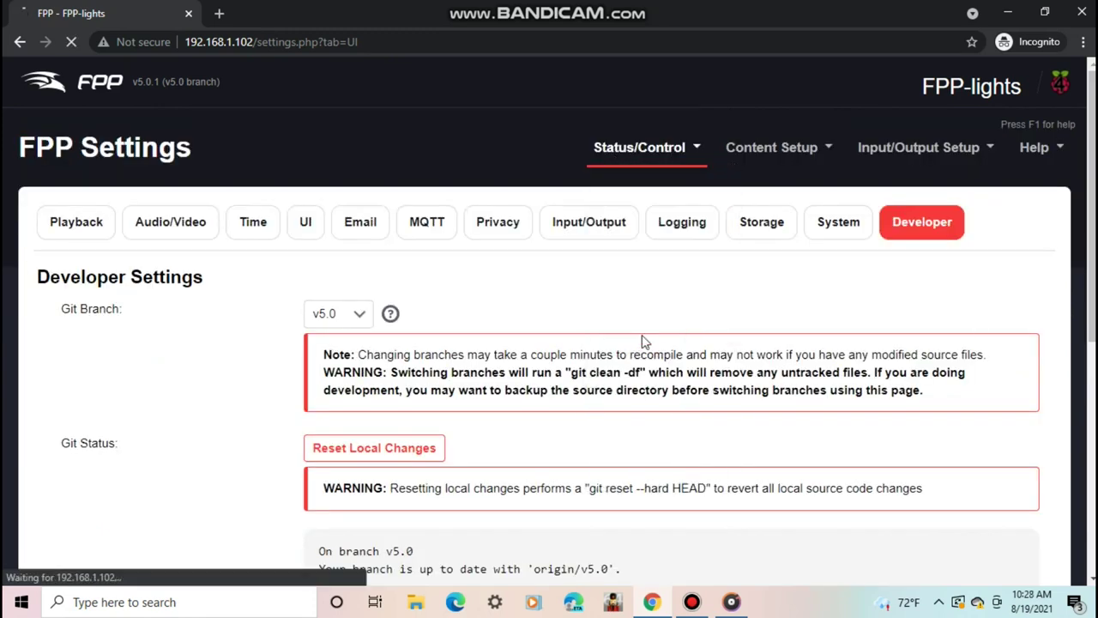
{"action": "left_click_drag", "start_coordinate": [1092, 101], "coordinate": [1085, 200]}
{"action": "left_click", "coordinate": [549, 490]}
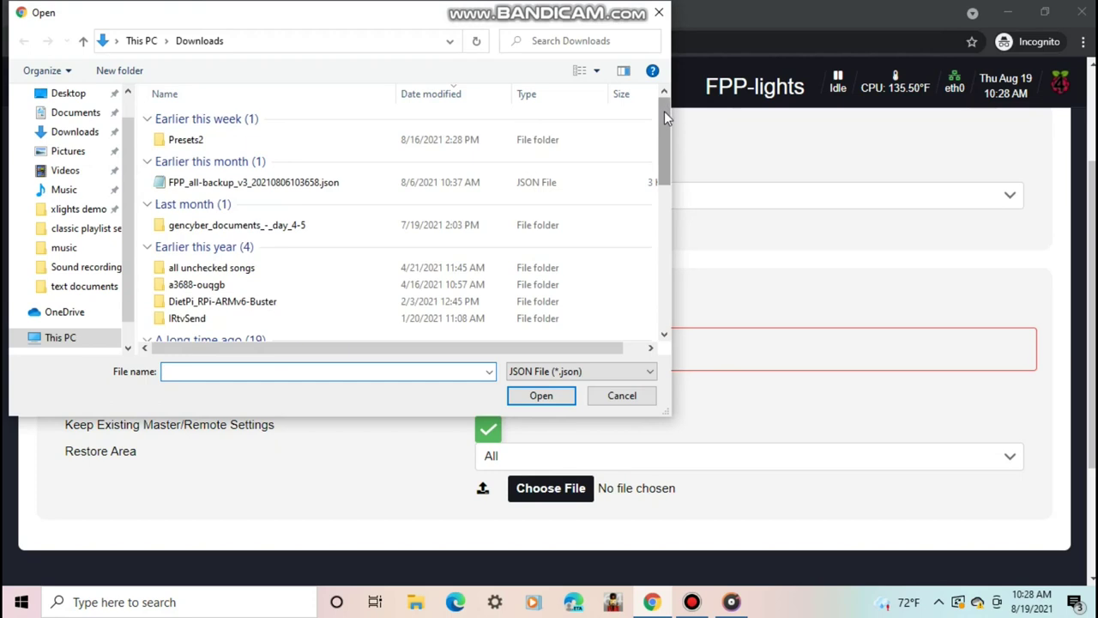
{"action": "left_click_drag", "start_coordinate": [664, 111], "coordinate": [564, 147]}
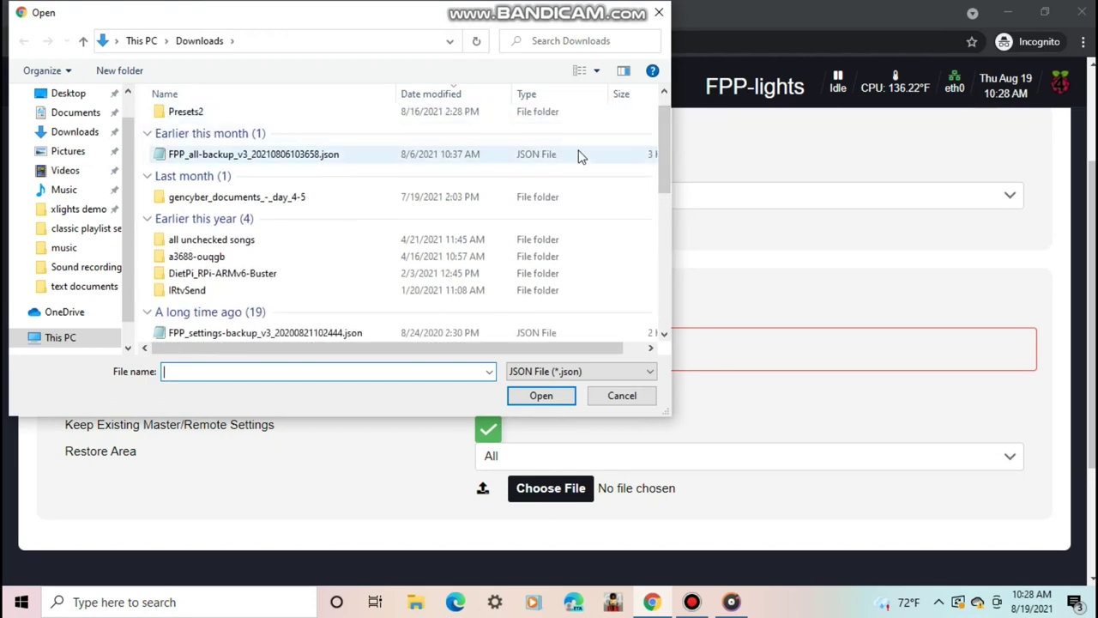
{"action": "double_click", "coordinate": [580, 157]}
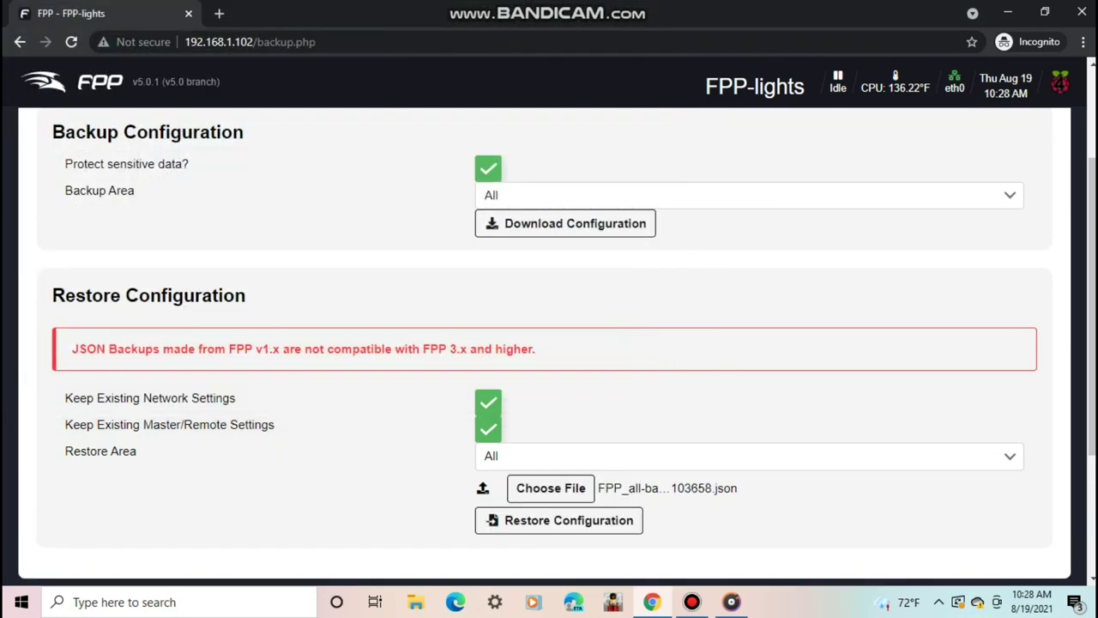
- Restore the configuration with Restore Area All, keeping network and master/remote settings, then restart FPPD
{"action": "scroll", "coordinate": [489, 393], "scroll_direction": "down", "scroll_amount": 1}
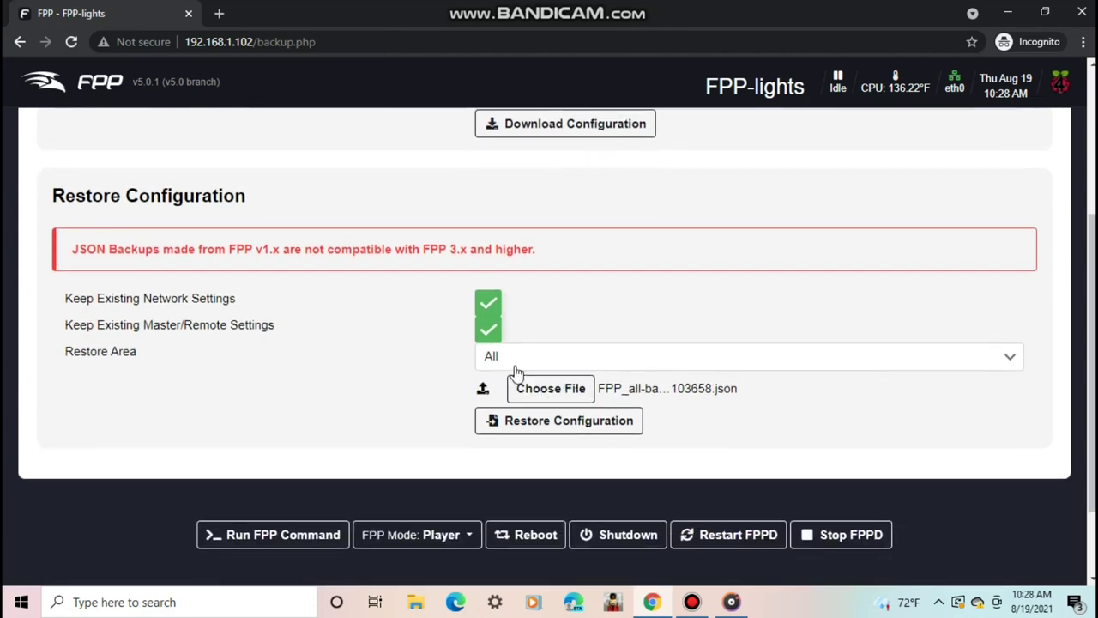
{"action": "left_click", "coordinate": [486, 330]}
{"action": "left_click", "coordinate": [491, 309]}
{"action": "left_click", "coordinate": [487, 303]}
{"action": "left_click", "coordinate": [487, 330]}
{"action": "left_click", "coordinate": [627, 368]}
{"action": "left_click", "coordinate": [540, 50]}
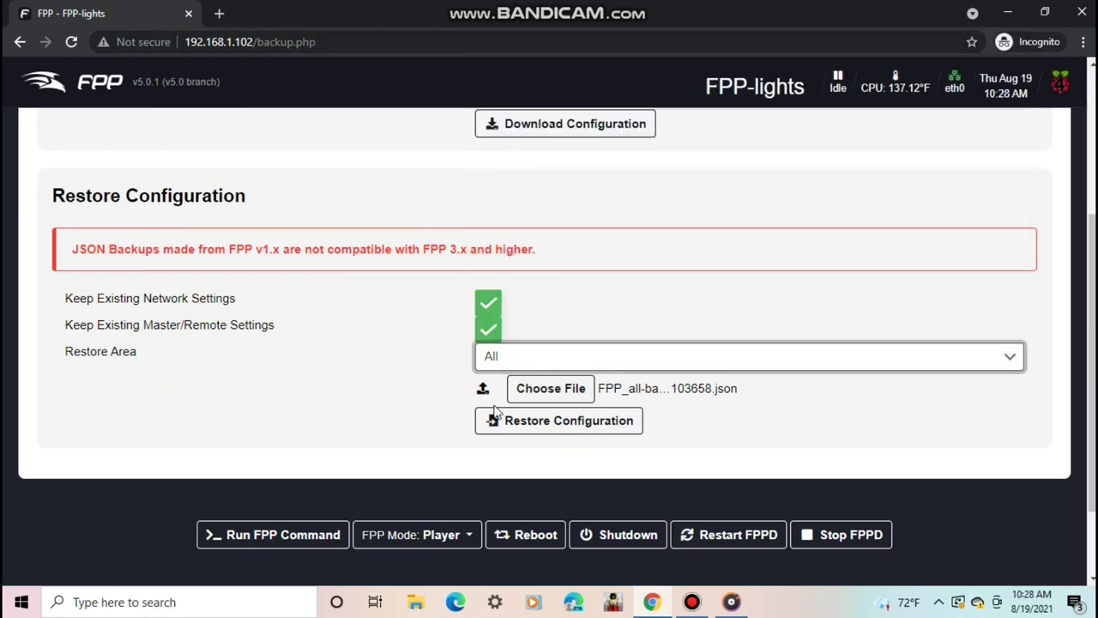
{"action": "left_click", "coordinate": [510, 425]}
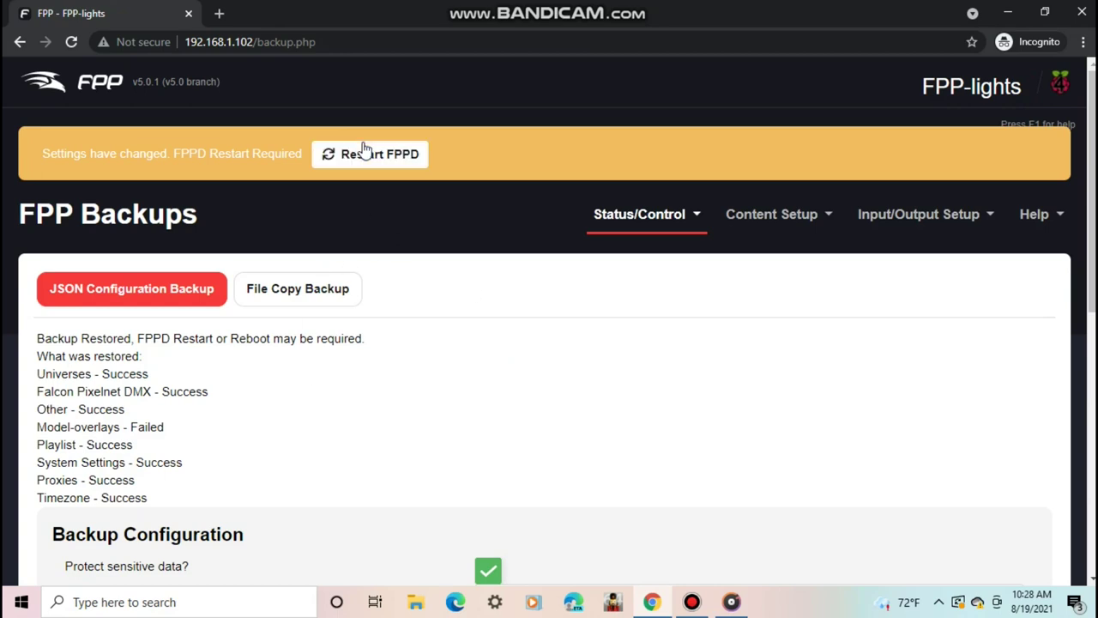
{"action": "left_click", "coordinate": [363, 152]}
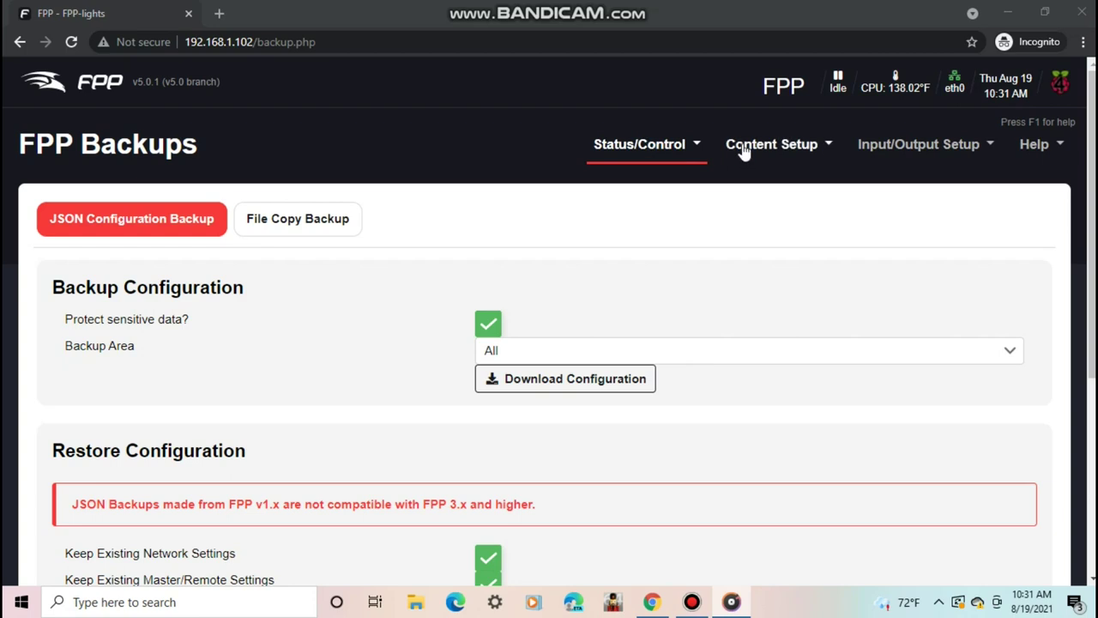
- Check the Proxy Settings page, which lists no proxied hosts
{"action": "left_click", "coordinate": [677, 151]}
{"action": "left_click", "coordinate": [706, 364]}
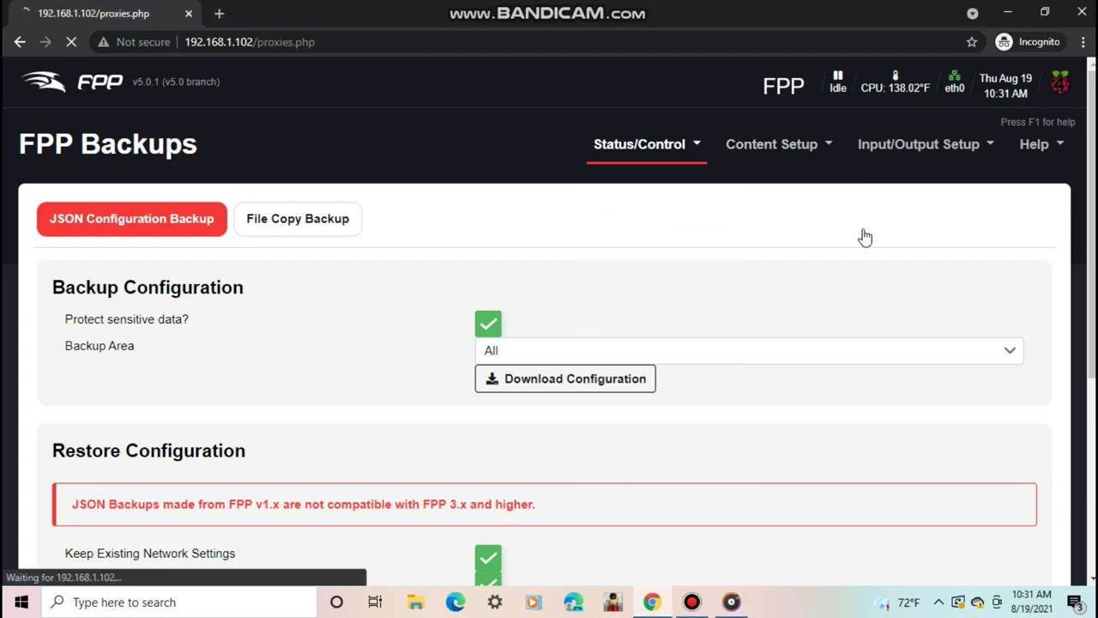
{"action": "scroll", "coordinate": [1056, 168], "scroll_direction": "down", "scroll_amount": 1}
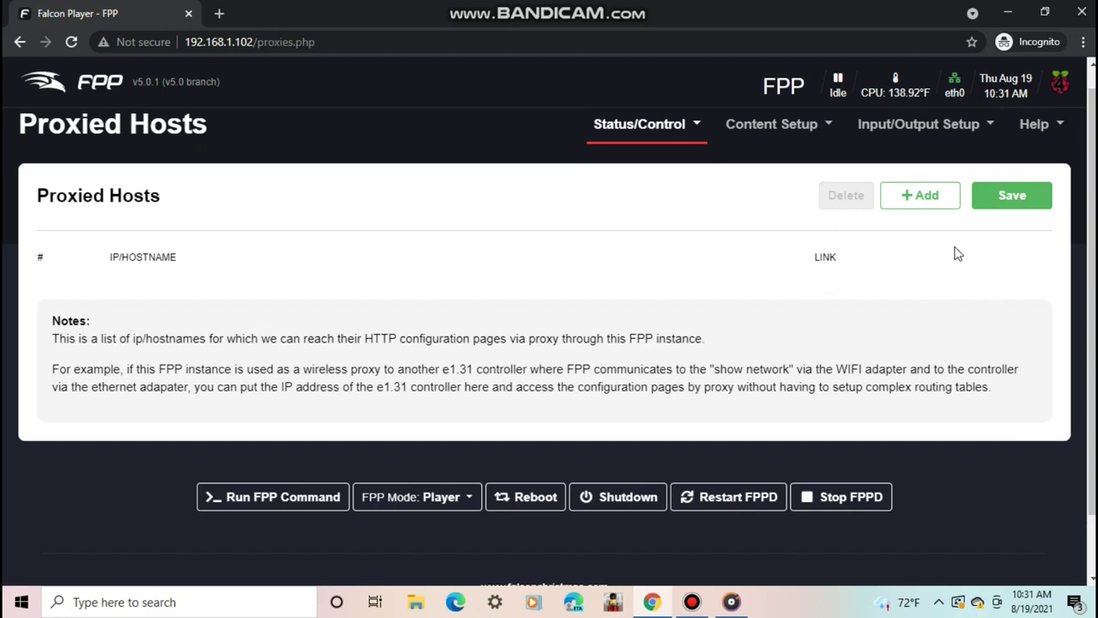
- Go to Command Presets and view the Preset Slot help
{"action": "left_click", "coordinate": [606, 141]}
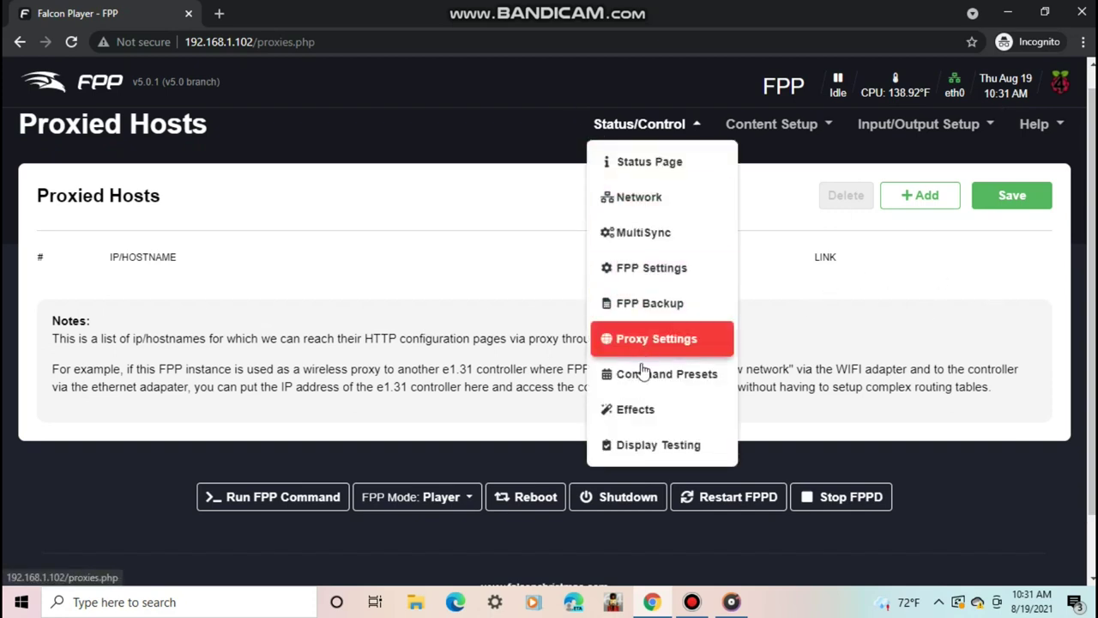
{"action": "left_click", "coordinate": [654, 372]}
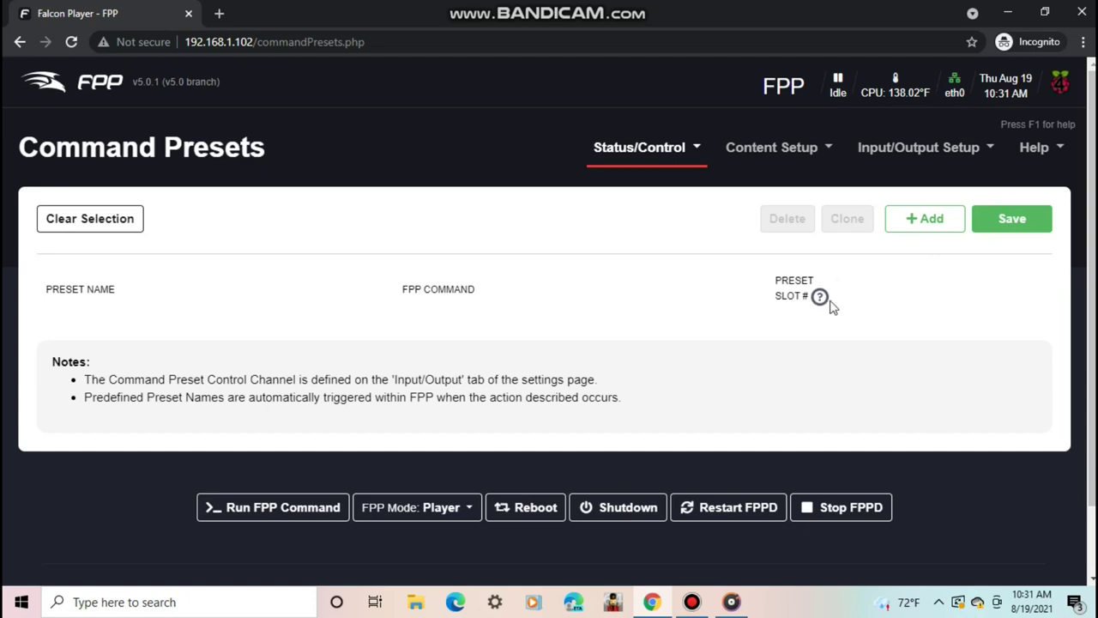
{"action": "mouse_move", "coordinate": [822, 300]}
- Visit the Effects page, then move to the Display Testing page
{"action": "left_click", "coordinate": [645, 153]}
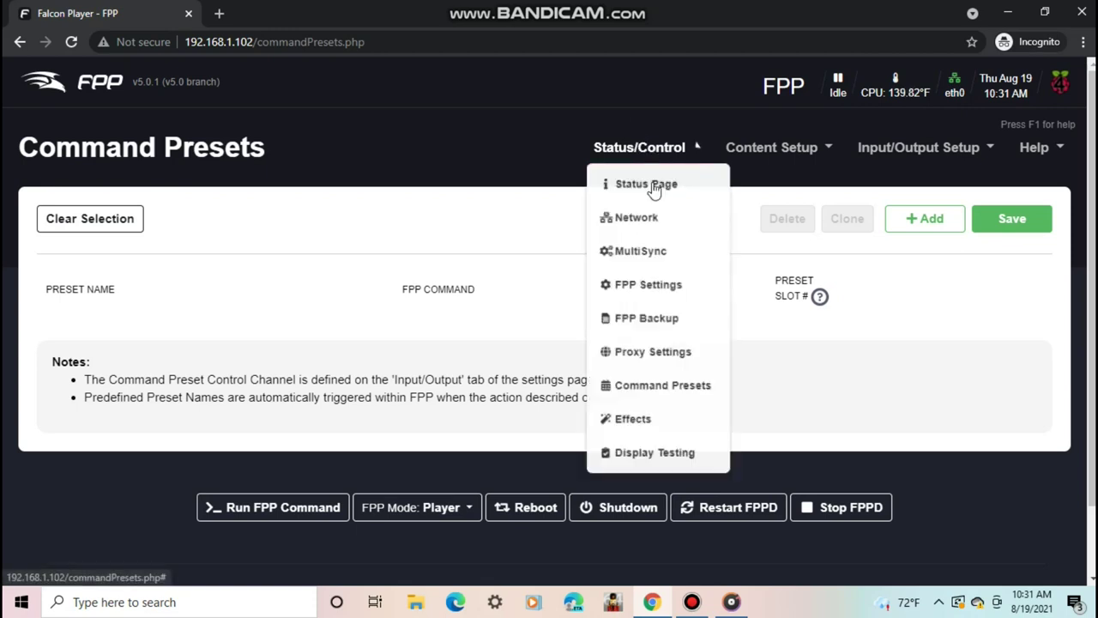
{"action": "left_click", "coordinate": [633, 437]}
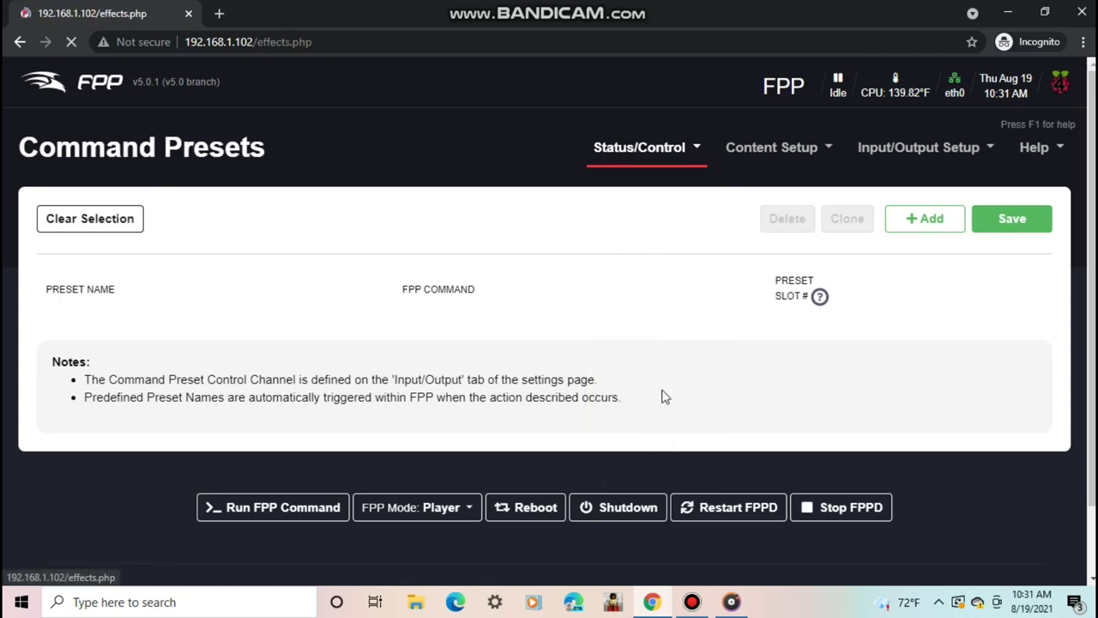
{"action": "scroll", "coordinate": [1094, 219], "scroll_direction": "down", "scroll_amount": 1}
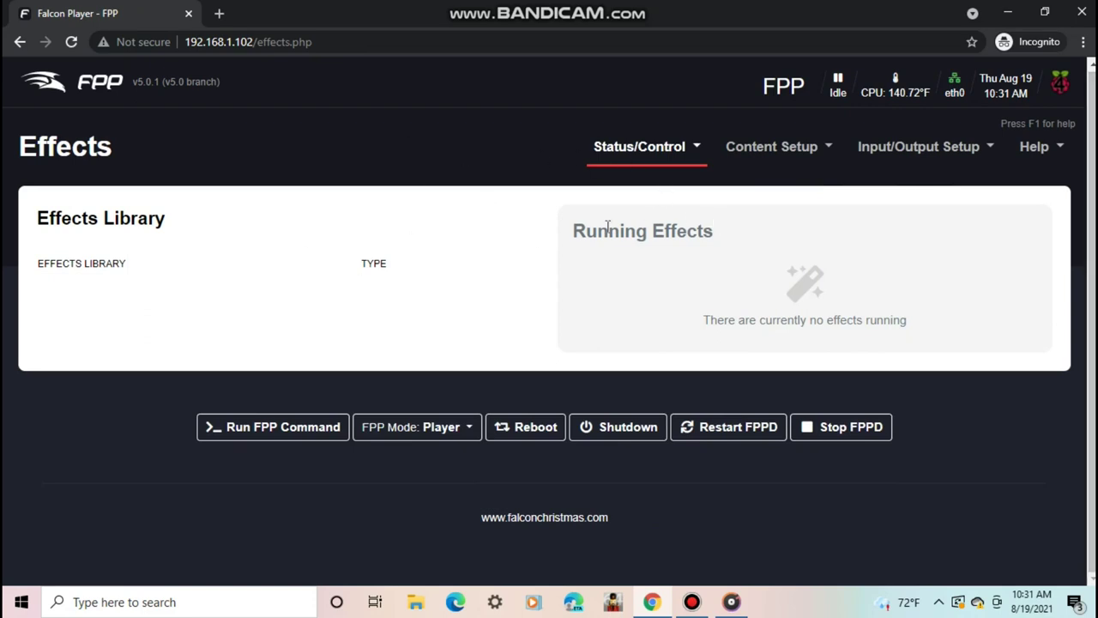
{"action": "left_click", "coordinate": [623, 160]}
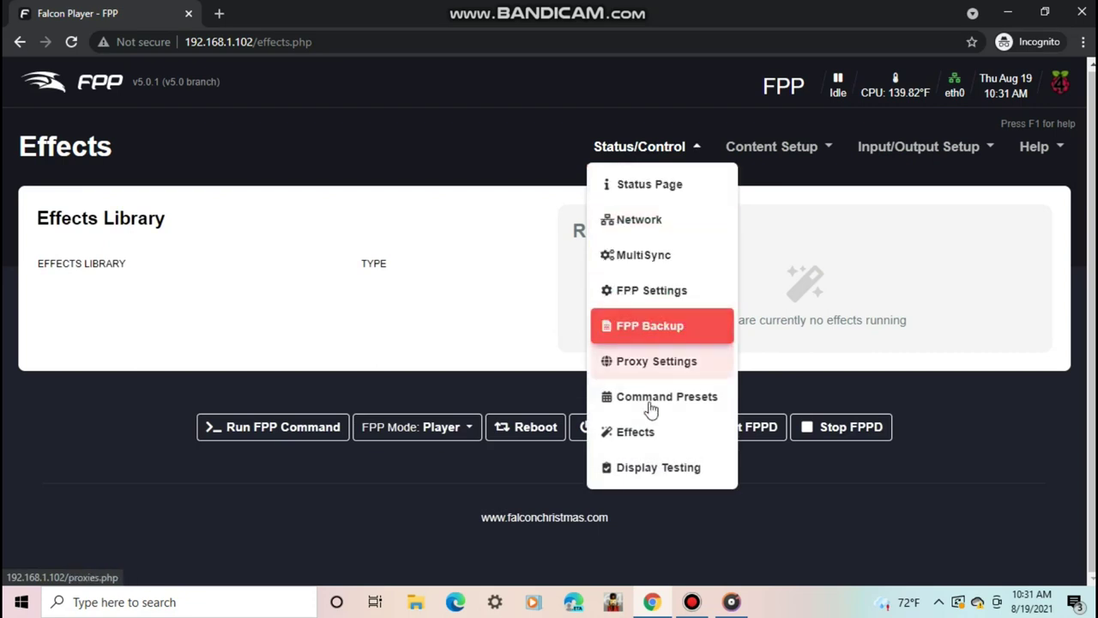
{"action": "left_click", "coordinate": [635, 467]}
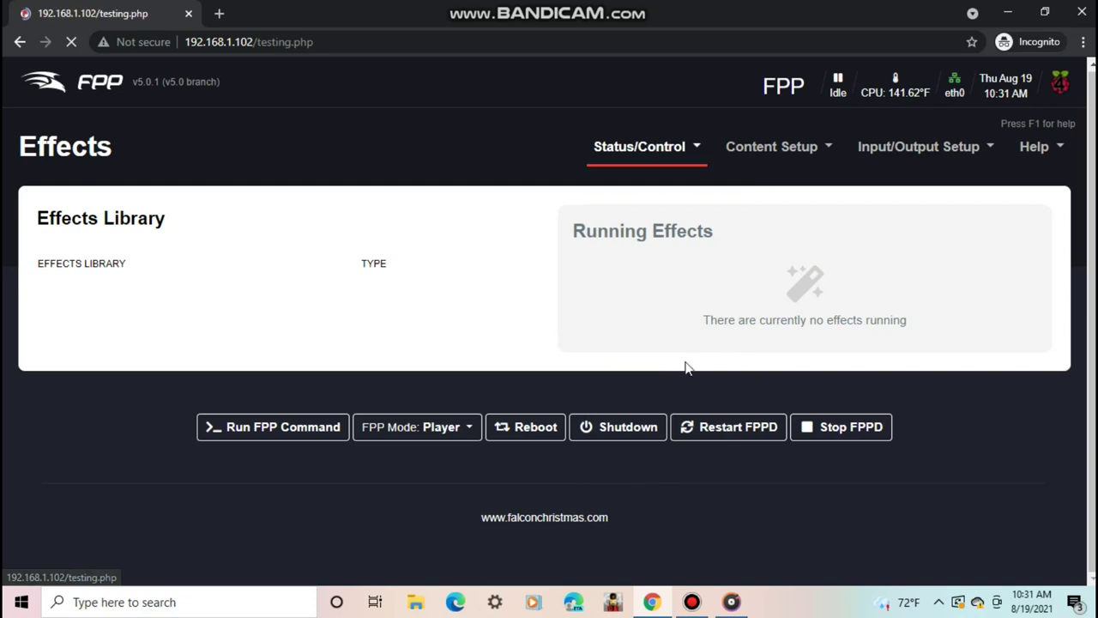
- Set the solid Fill Color to R 84, G 151, B 41, then switch to Sequence testing
{"action": "left_click_drag", "start_coordinate": [1092, 158], "coordinate": [1088, 184]}
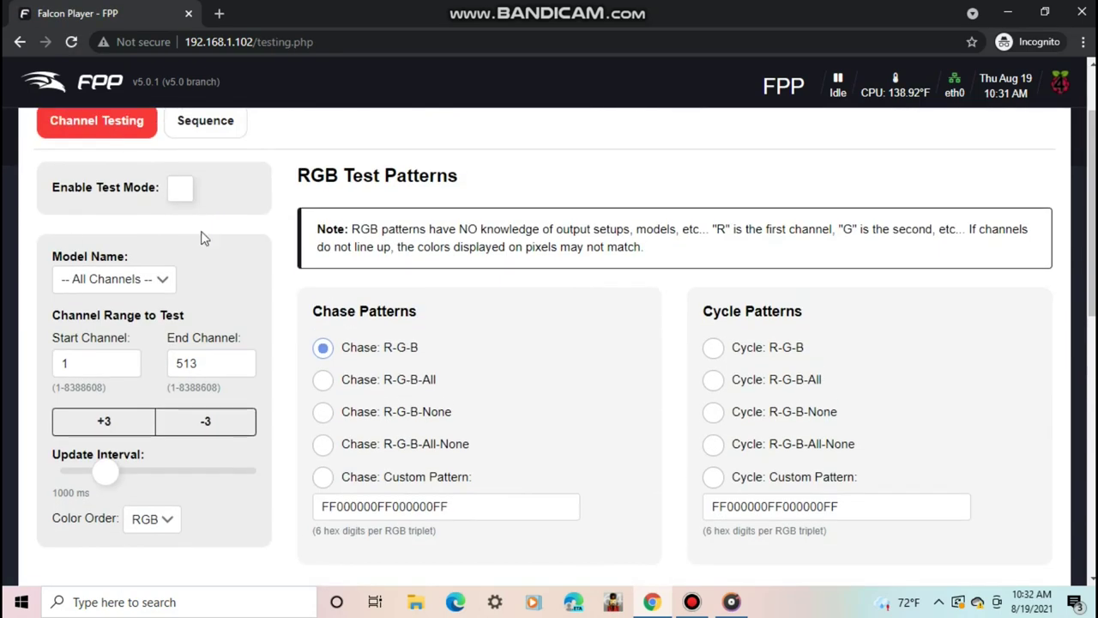
{"action": "left_click", "coordinate": [147, 273]}
{"action": "left_click", "coordinate": [275, 249]}
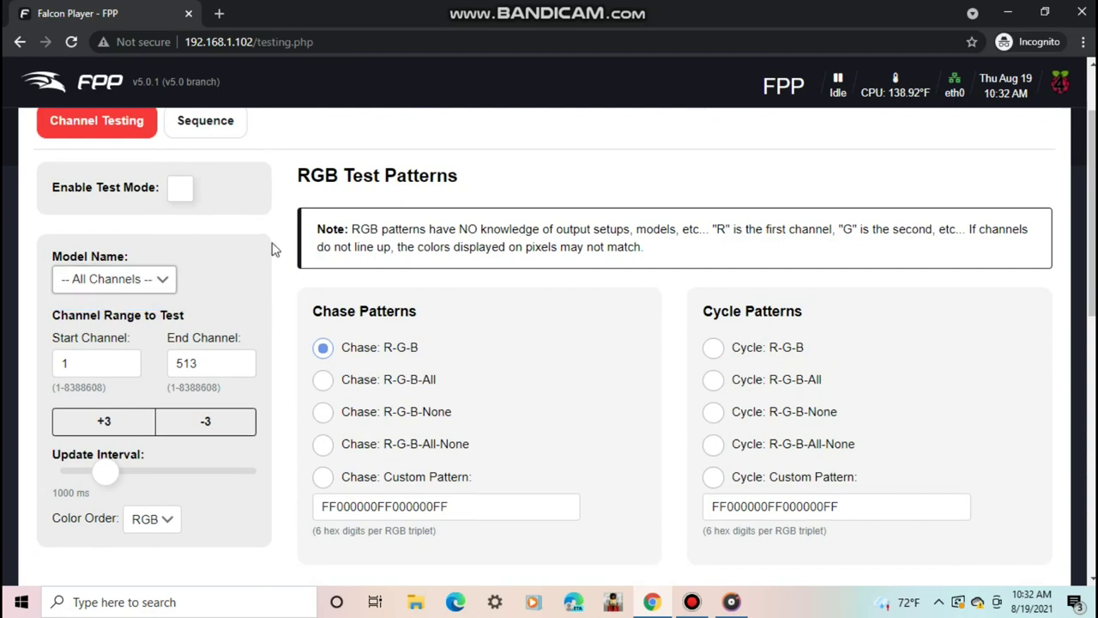
{"action": "mouse_move", "coordinate": [1088, 199]}
{"action": "left_mouse_down"}
{"action": "mouse_move", "coordinate": [1088, 258]}
{"action": "mouse_move", "coordinate": [1088, 193]}
{"action": "left_mouse_up"}
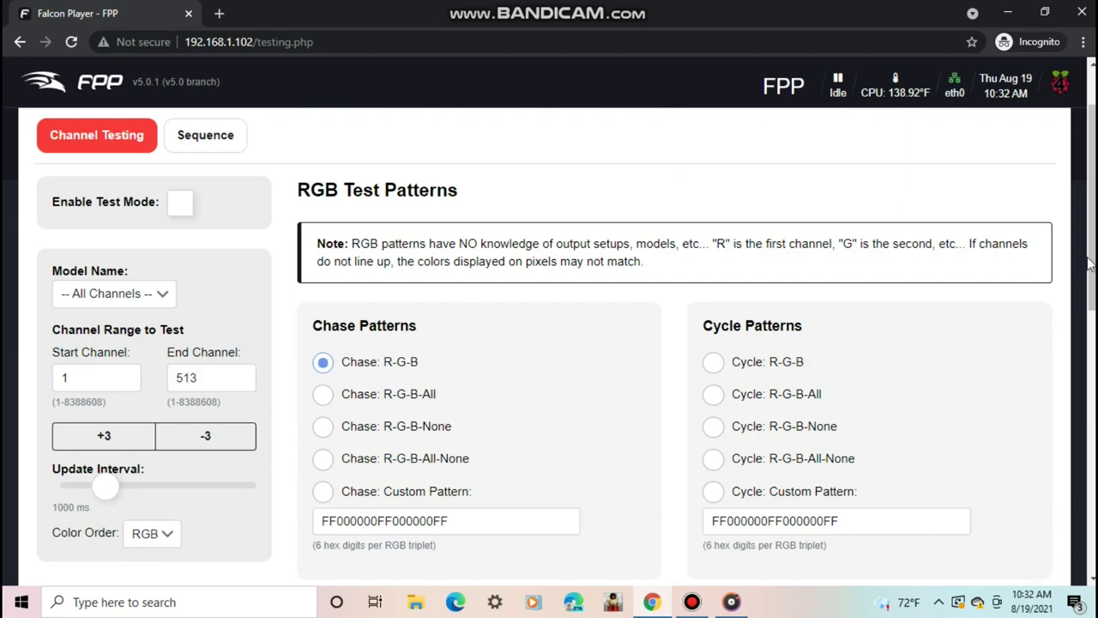
{"action": "left_click_drag", "start_coordinate": [1088, 305], "coordinate": [1088, 382]}
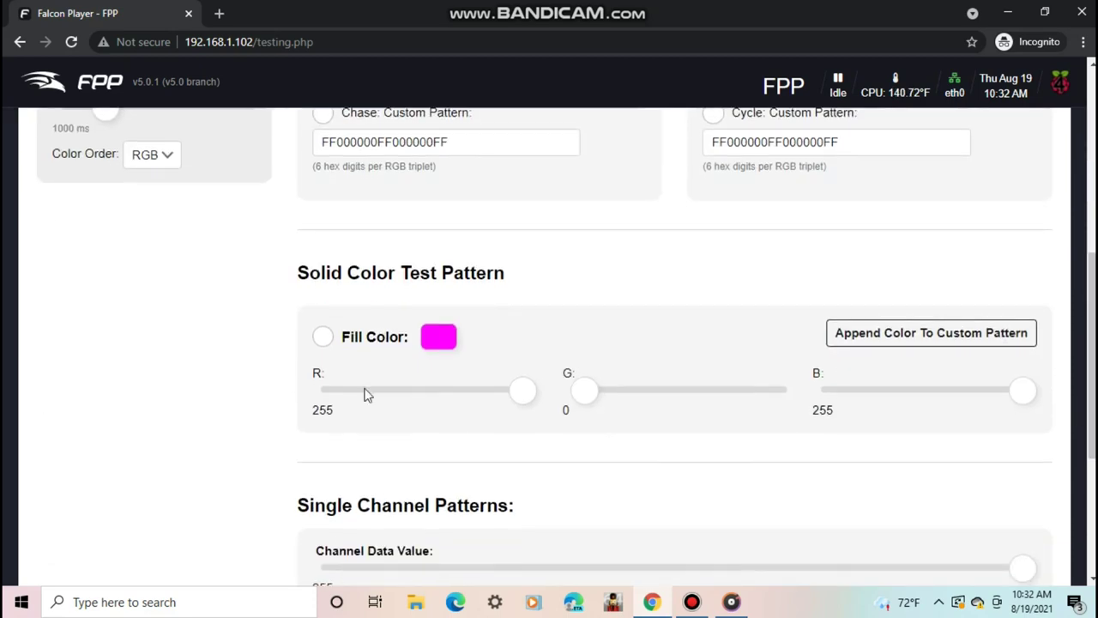
{"action": "left_click_drag", "start_coordinate": [523, 390], "coordinate": [396, 392]}
{"action": "left_click", "coordinate": [652, 390]}
{"action": "left_click_drag", "start_coordinate": [1021, 392], "coordinate": [865, 392]}
{"action": "left_click_drag", "start_coordinate": [1092, 356], "coordinate": [1091, 174]}
{"action": "left_click", "coordinate": [204, 226]}
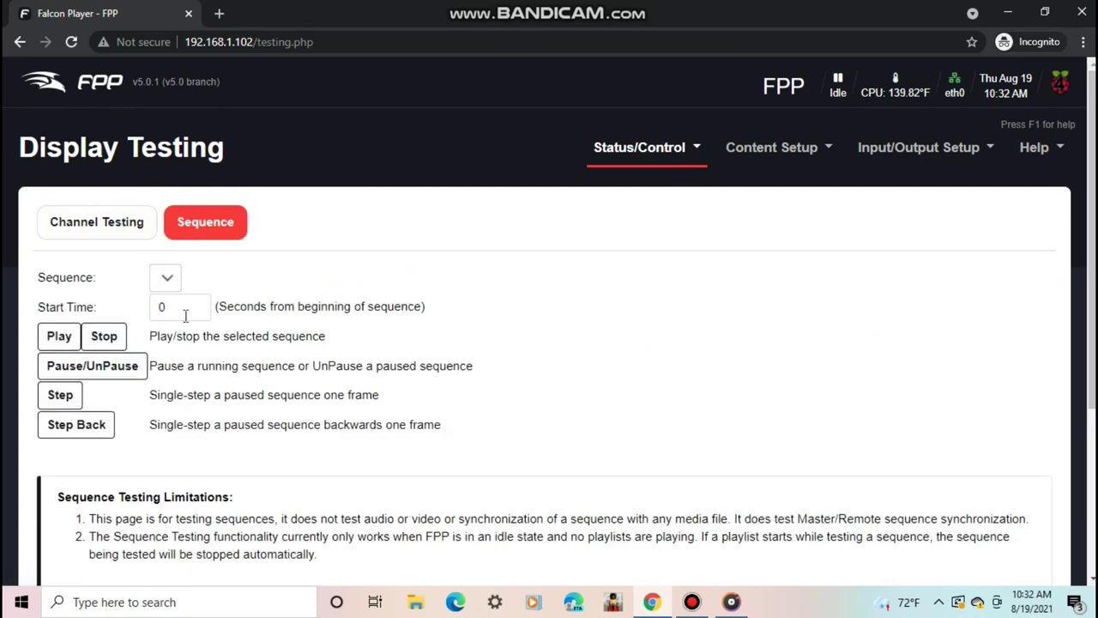
{"action": "scroll", "coordinate": [1064, 282], "scroll_direction": "down", "scroll_amount": 2}
{"action": "scroll", "coordinate": [1084, 256], "scroll_direction": "up", "scroll_amount": 2}
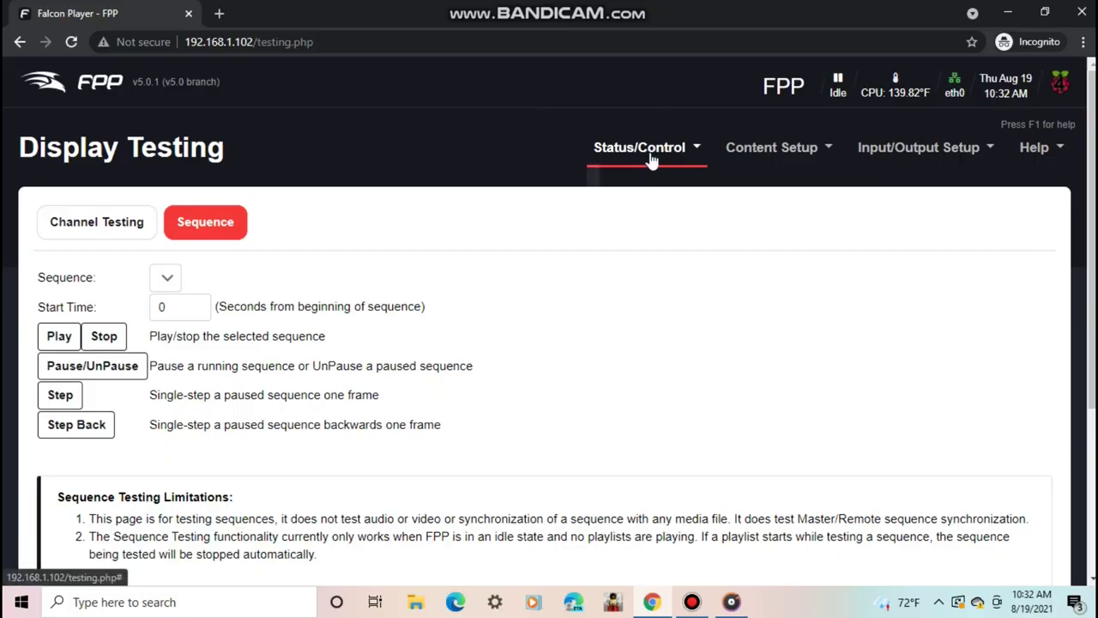
- Go to the network configuration page and keep the External WiFi driver
{"action": "left_click", "coordinate": [642, 151]}
{"action": "left_click", "coordinate": [619, 222]}
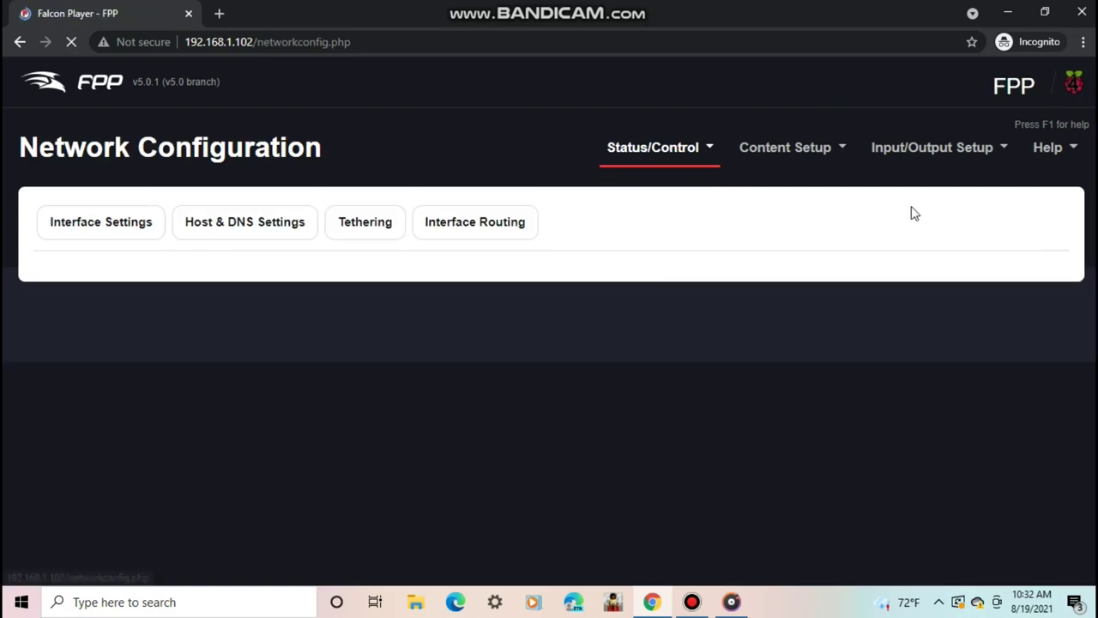
{"action": "scroll", "coordinate": [958, 215], "scroll_direction": "down", "scroll_amount": 2}
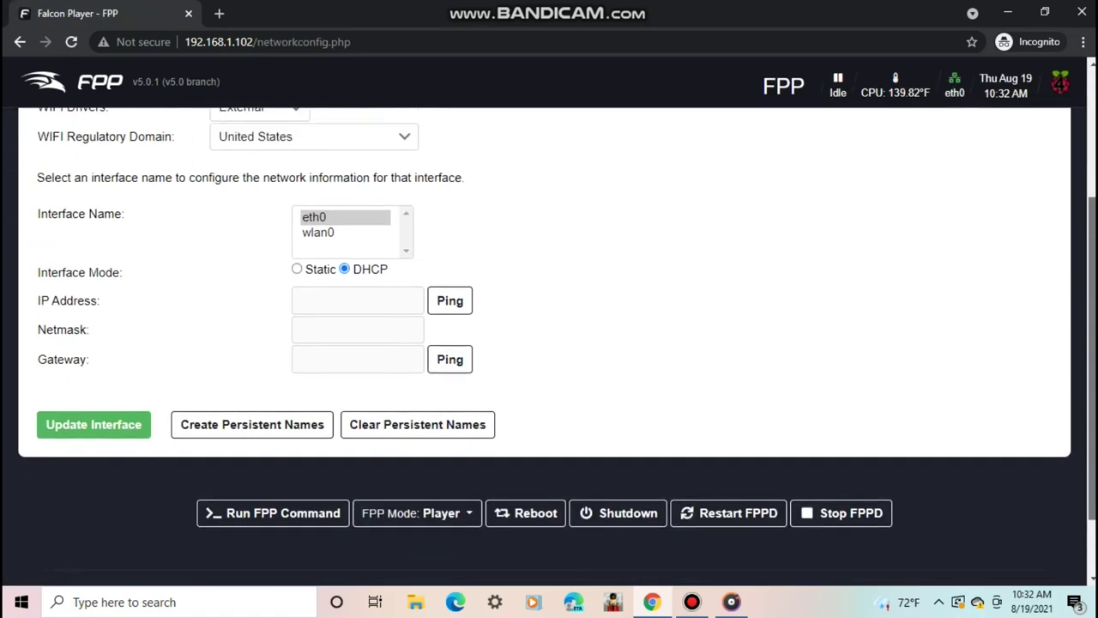
{"action": "scroll", "coordinate": [550, 343], "scroll_direction": "up", "scroll_amount": 2}
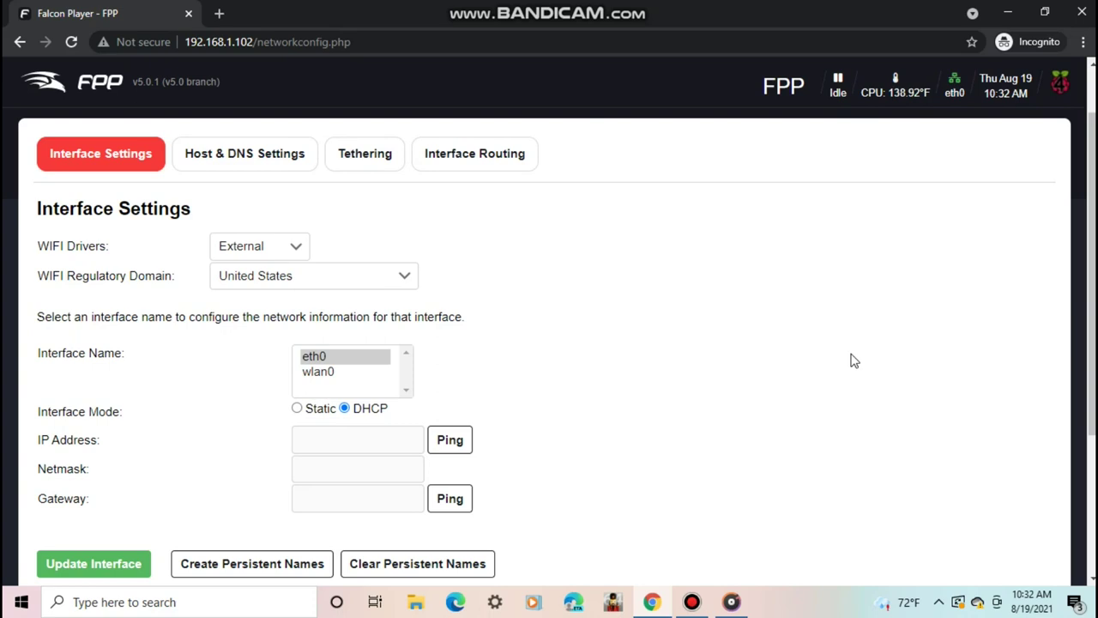
{"action": "left_click", "coordinate": [247, 247]}
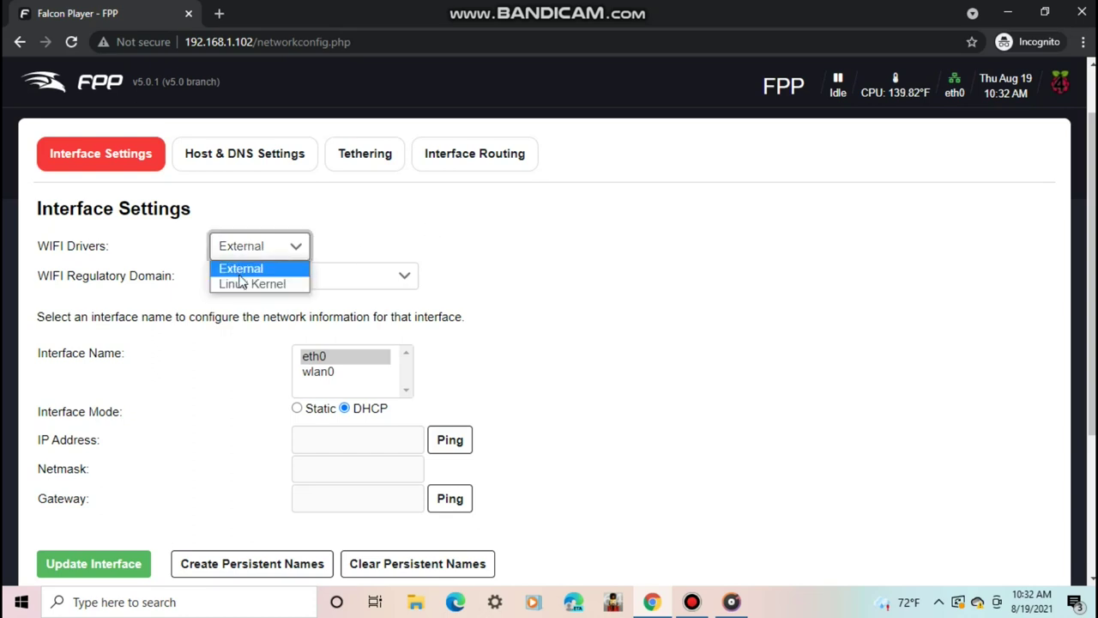
{"action": "left_click", "coordinate": [238, 273]}
- Keep United States as the regulatory domain and bring up the wlan0 interface settings
{"action": "left_click", "coordinate": [247, 282]}
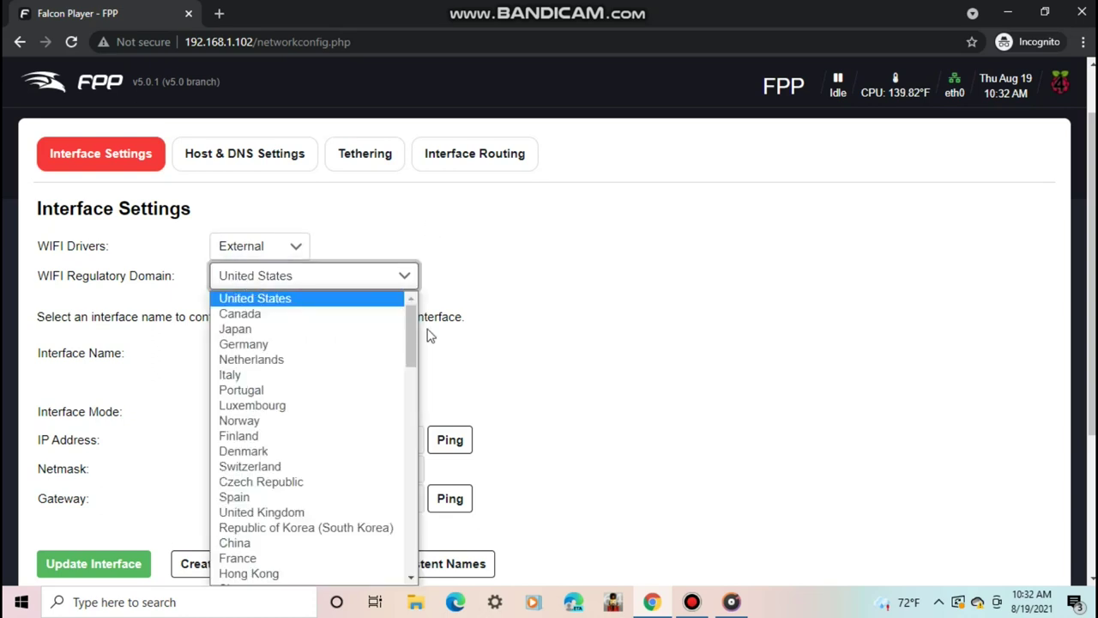
{"action": "left_click_drag", "start_coordinate": [410, 325], "coordinate": [369, 303]}
{"action": "left_click", "coordinate": [366, 302]}
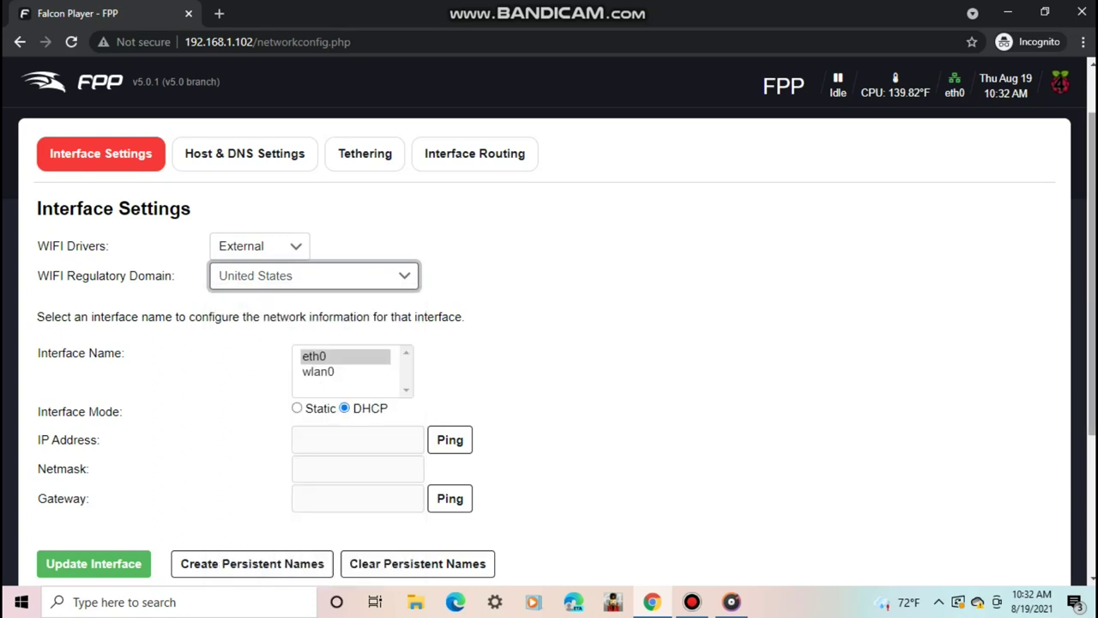
{"action": "scroll", "coordinate": [549, 343], "scroll_direction": "down", "scroll_amount": 2}
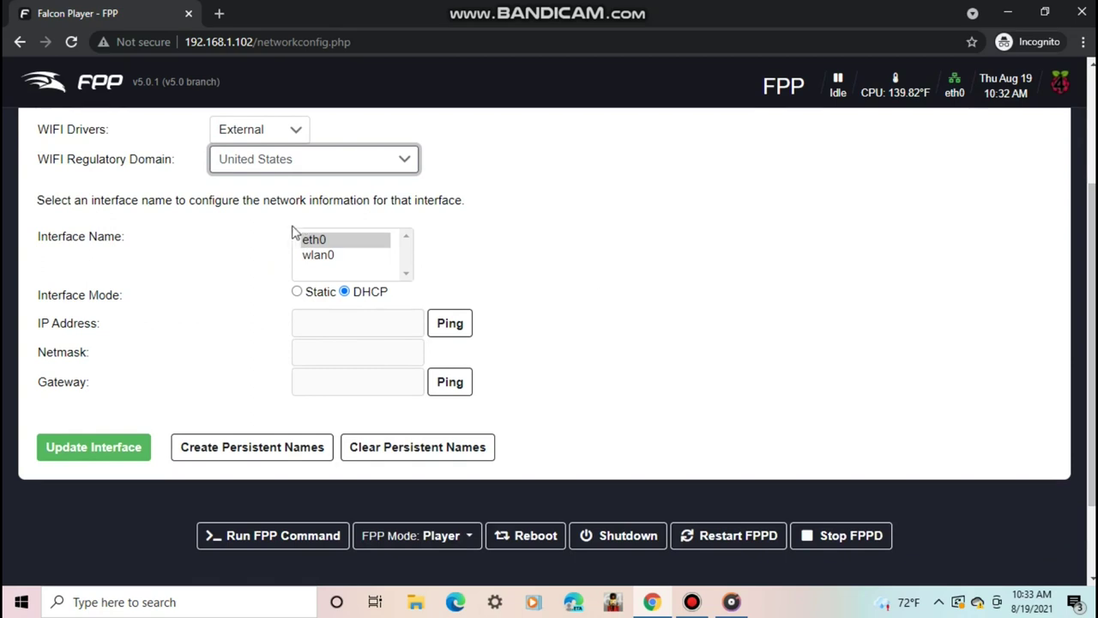
{"action": "left_click", "coordinate": [319, 257]}
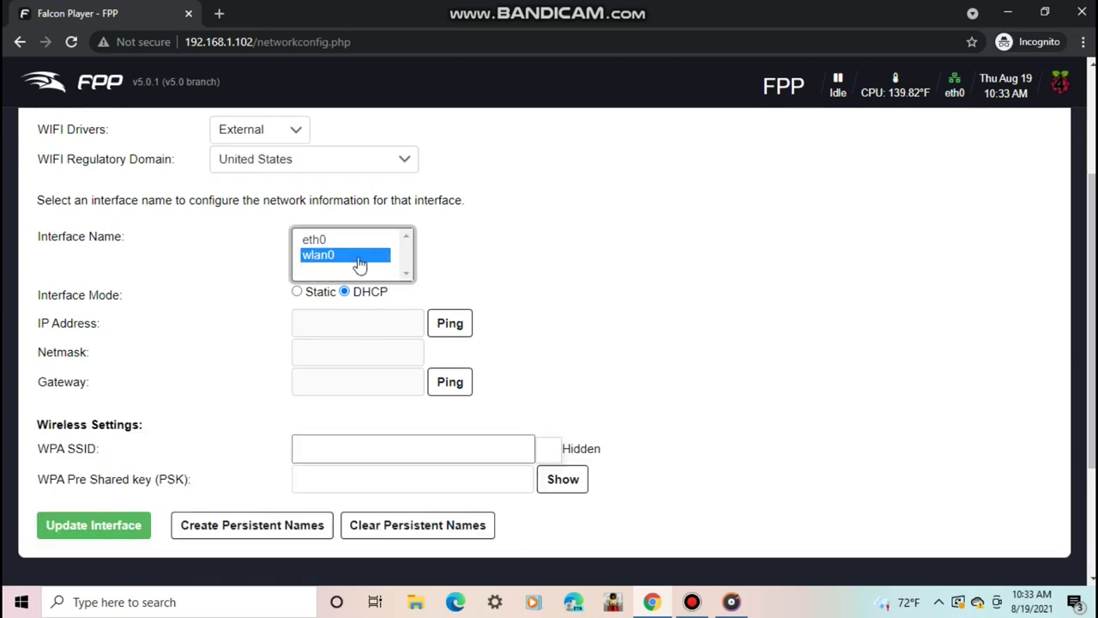
{"action": "left_click", "coordinate": [310, 242]}
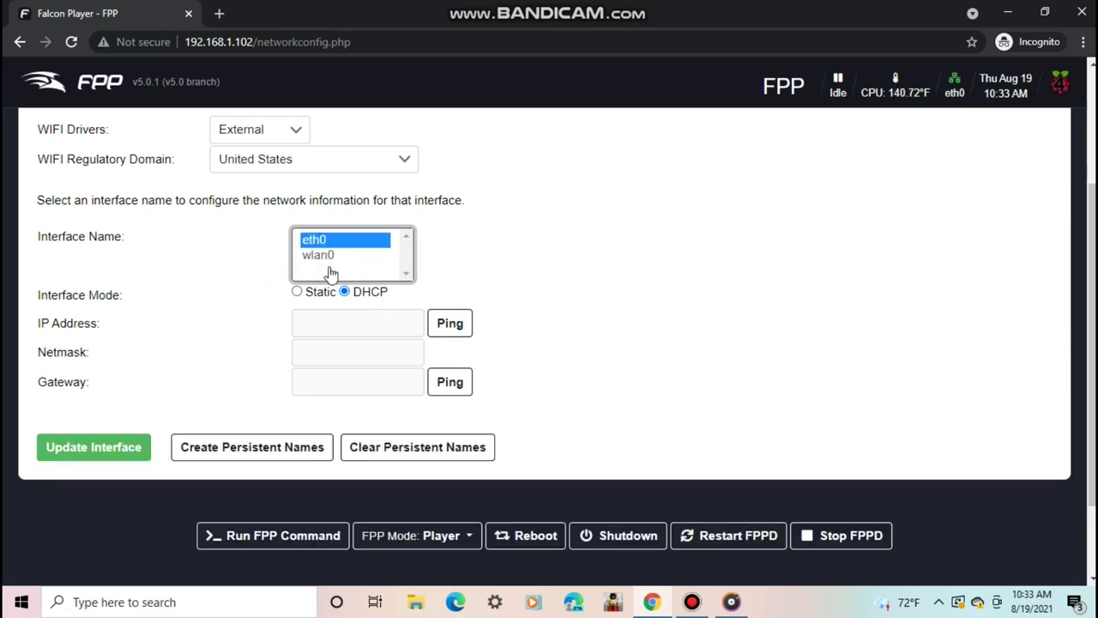
- Change wlan0's Interface Mode from DHCP to Static
{"action": "left_click", "coordinate": [322, 256]}
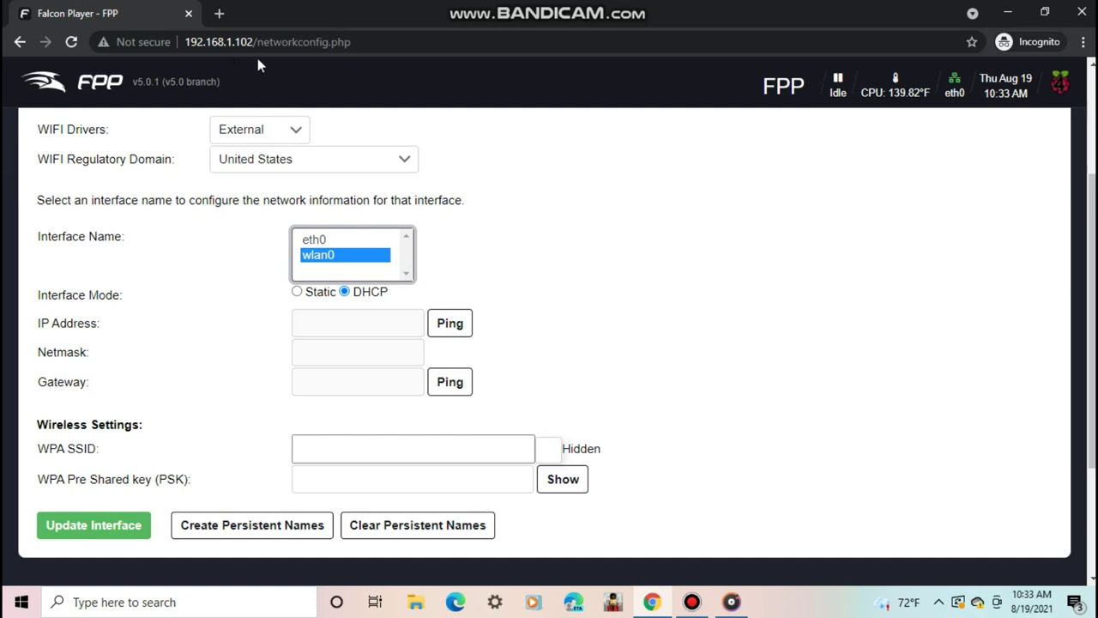
{"action": "left_click", "coordinate": [297, 293]}
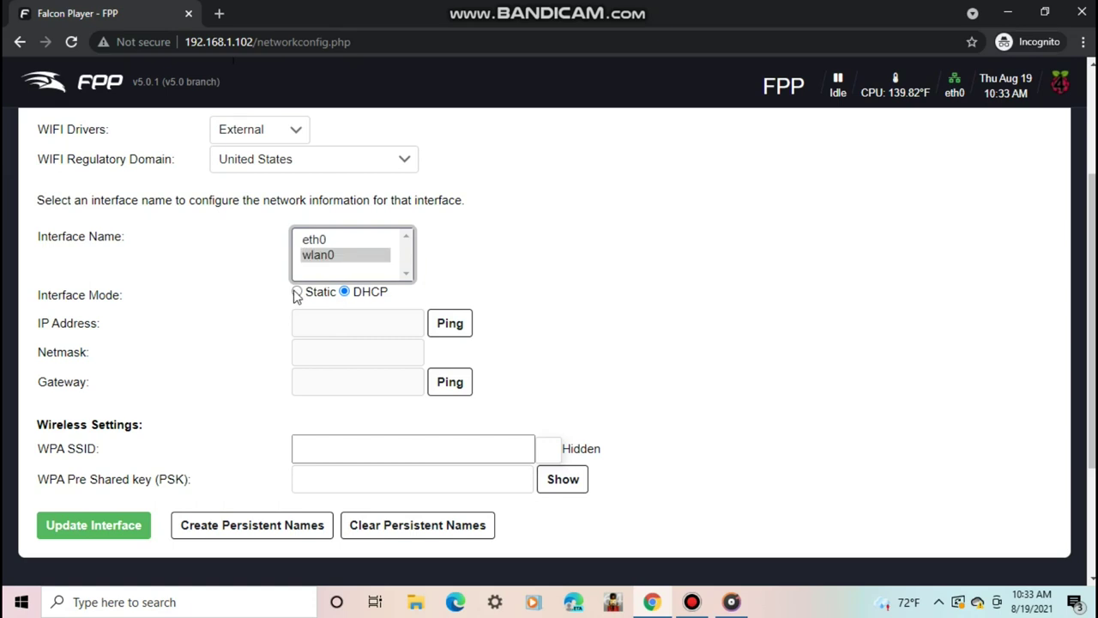
{"action": "left_click", "coordinate": [296, 293]}
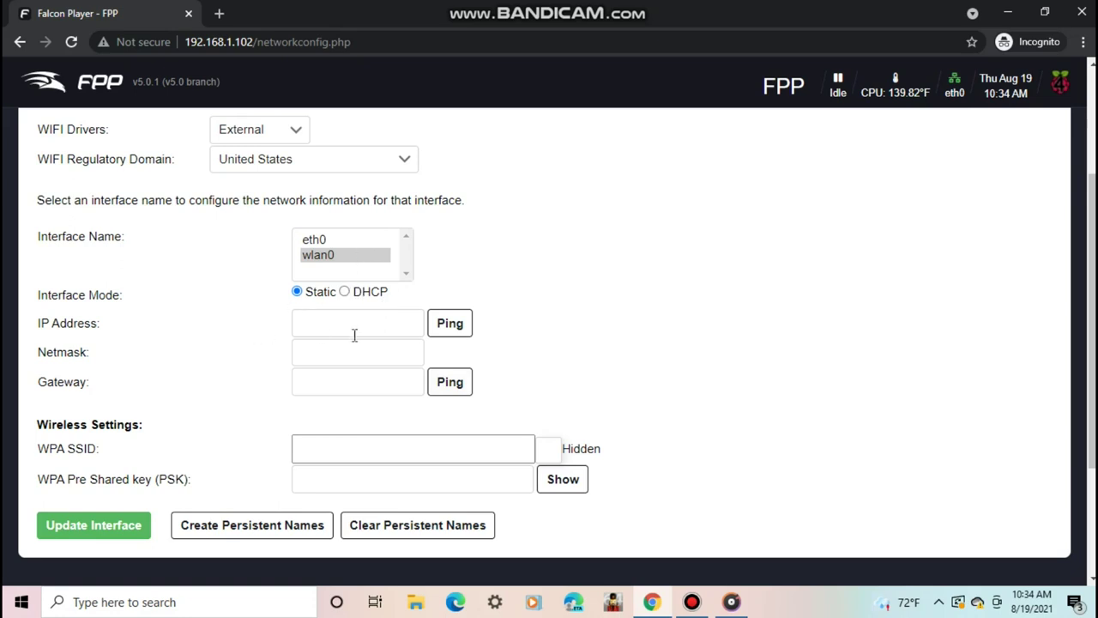
- Choose the home 5G network as wlan0's WPA SSID and enter its pre-shared key
{"action": "left_click", "coordinate": [346, 448]}
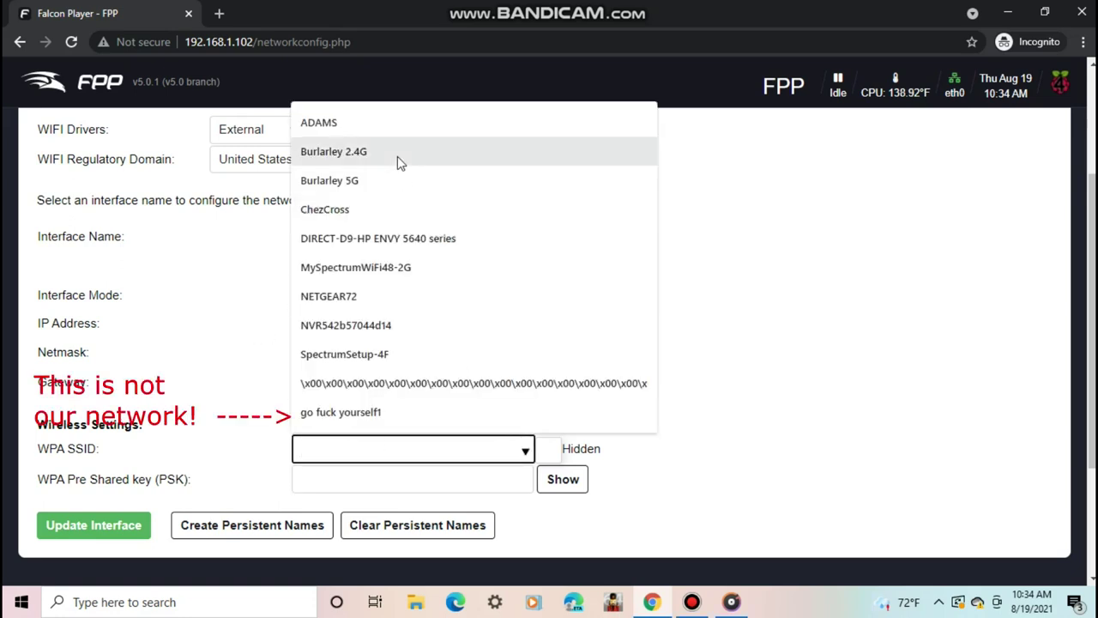
{"action": "left_click", "coordinate": [359, 182]}
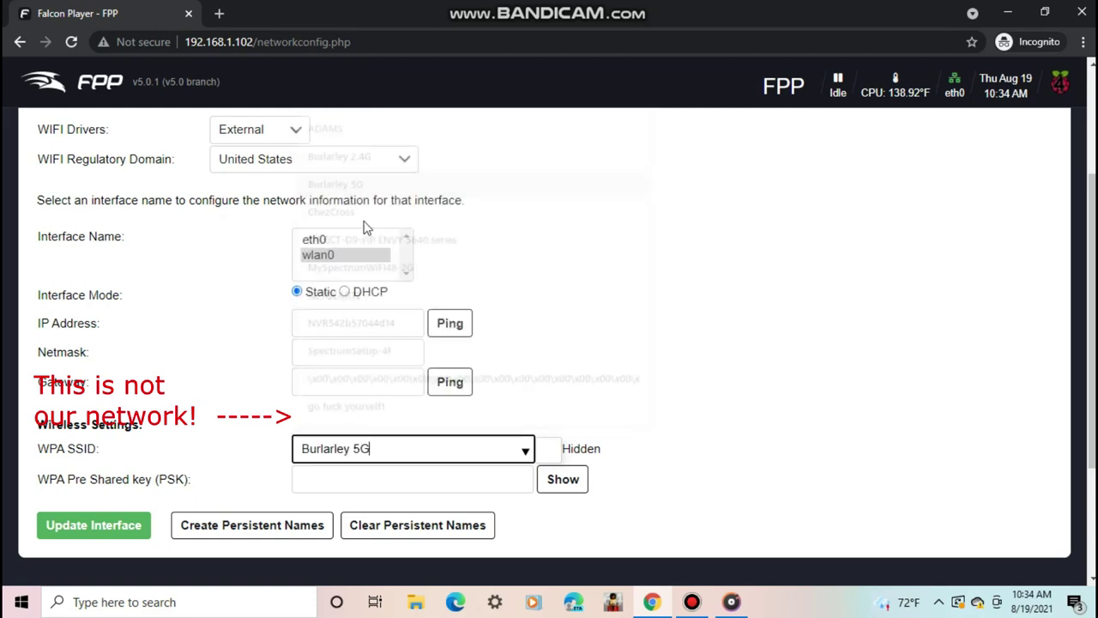
{"action": "left_click", "coordinate": [384, 474]}
{"action": "type", "text": "••••••"}
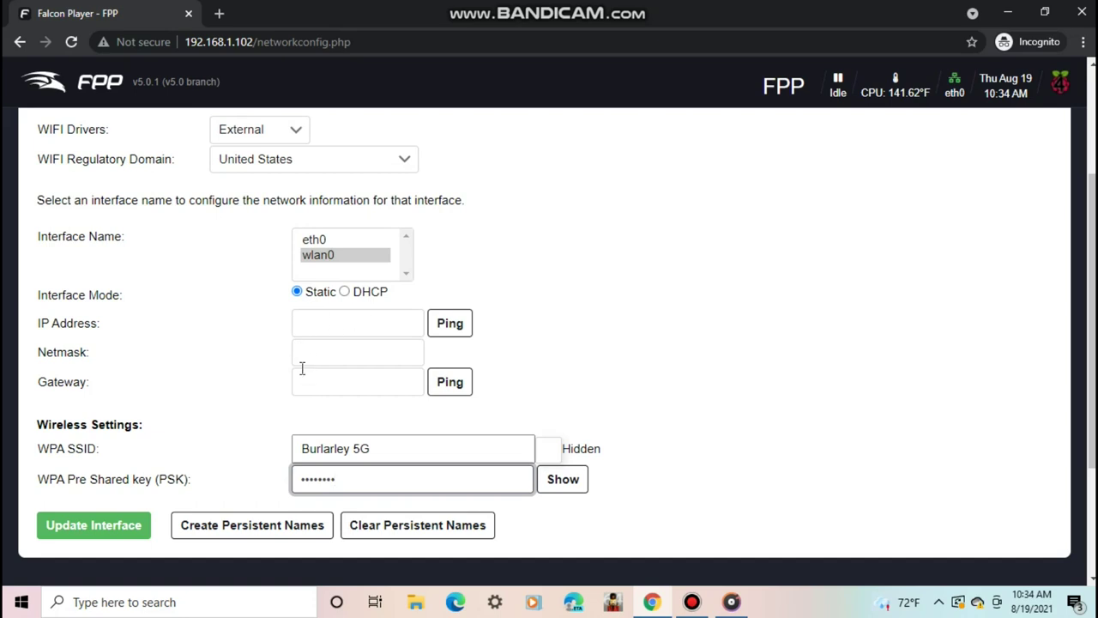
{"action": "left_click", "coordinate": [353, 446]}
{"action": "left_click", "coordinate": [525, 453]}
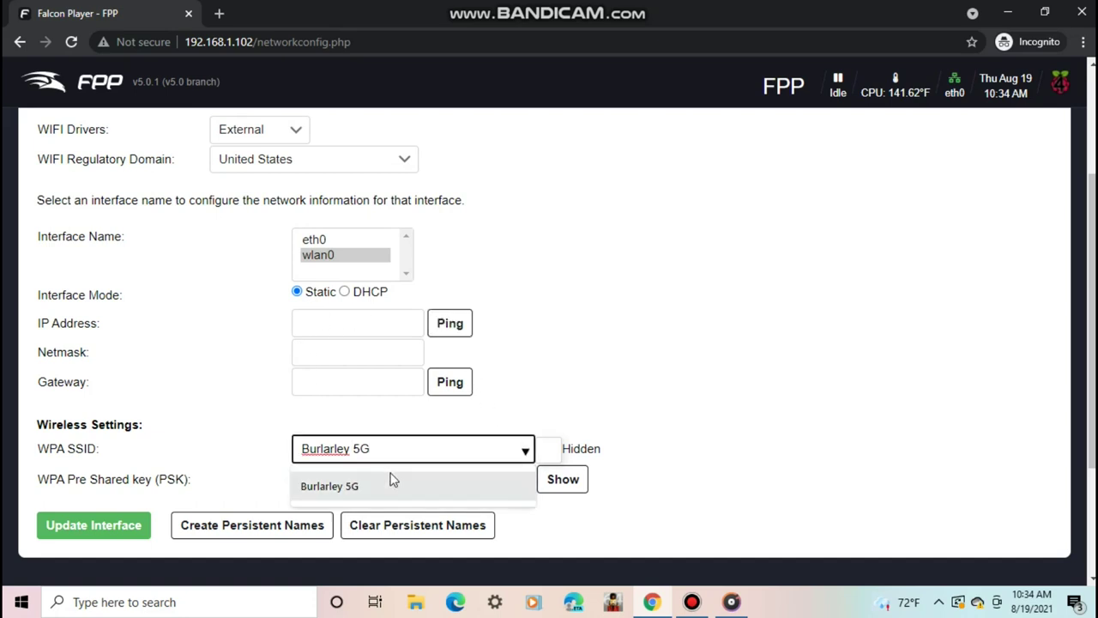
{"action": "left_click", "coordinate": [443, 494]}
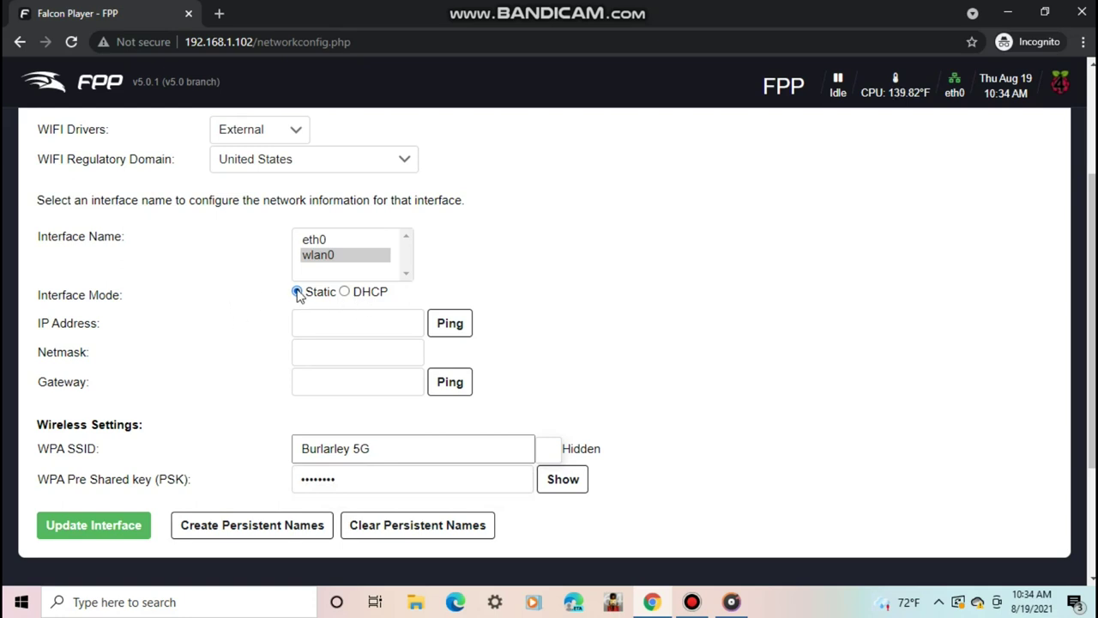
- Fill in gateway 192.168.1.1 and netmask 255.255.255.0, leaving the IP address field next
{"action": "left_click", "coordinate": [316, 379]}
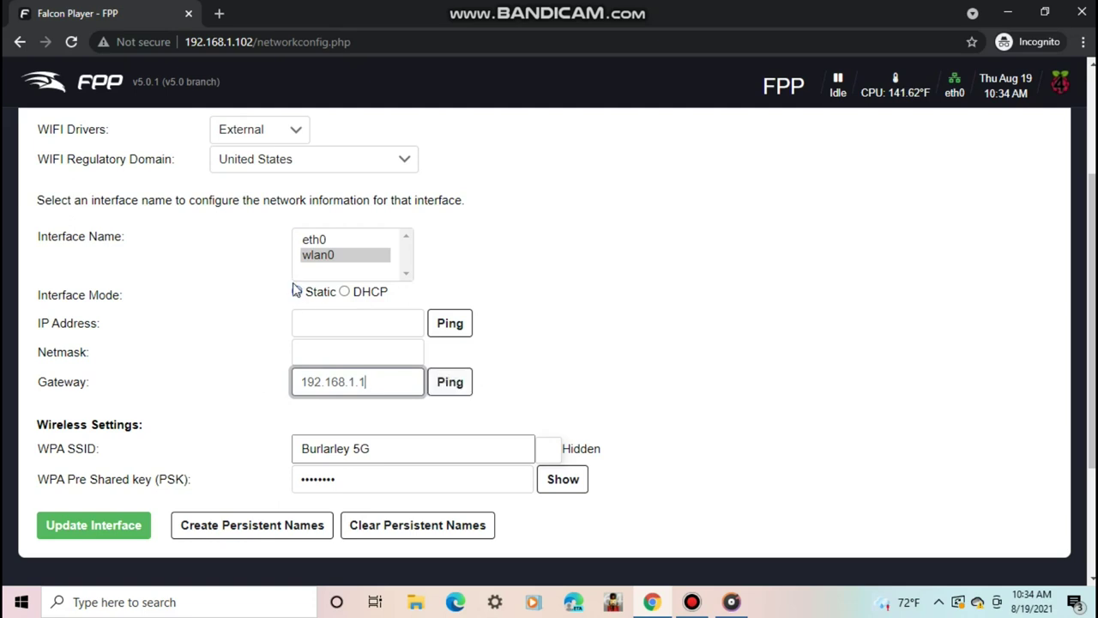
{"action": "left_click", "coordinate": [331, 348]}
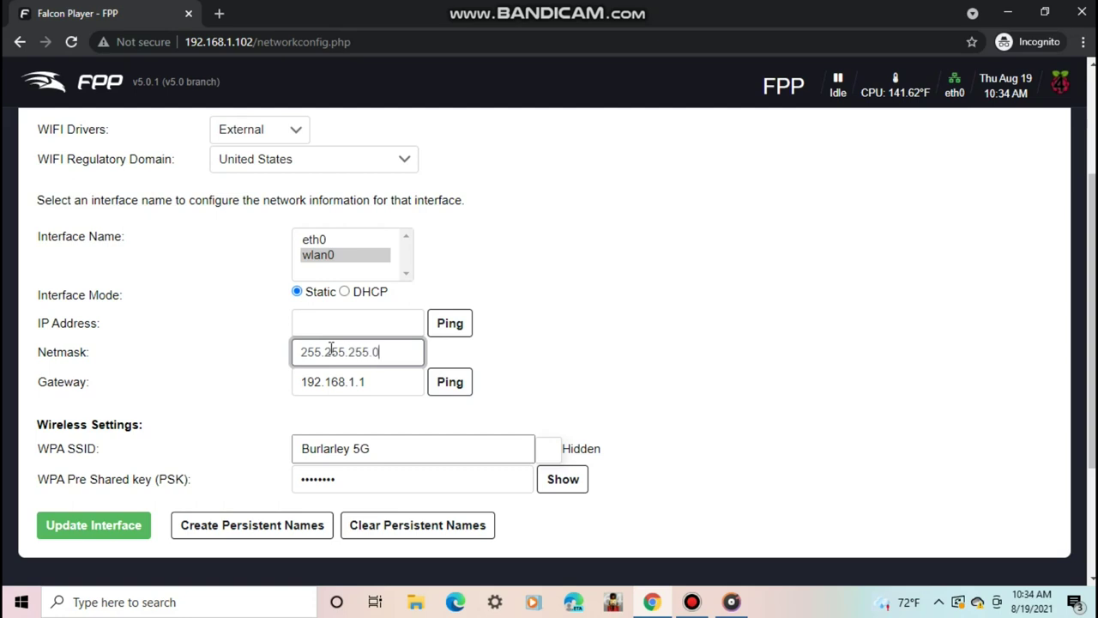
{"action": "left_click", "coordinate": [306, 324]}
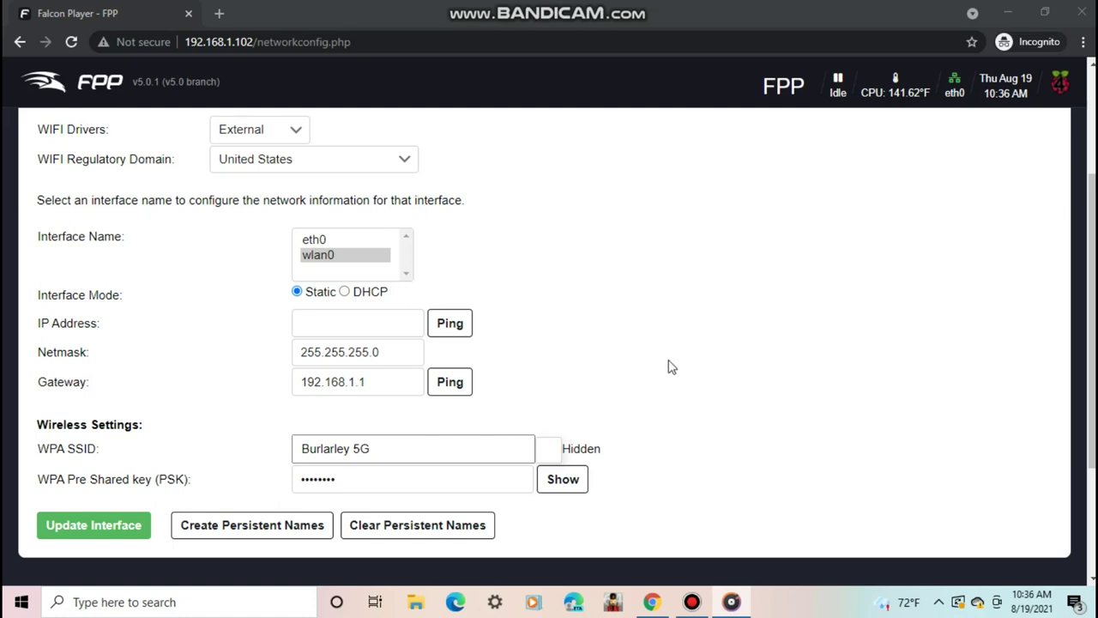
- Look up connected devices' IPv4 addresses in the router's Troubleshooting table
{"action": "left_click", "coordinate": [354, 324]}
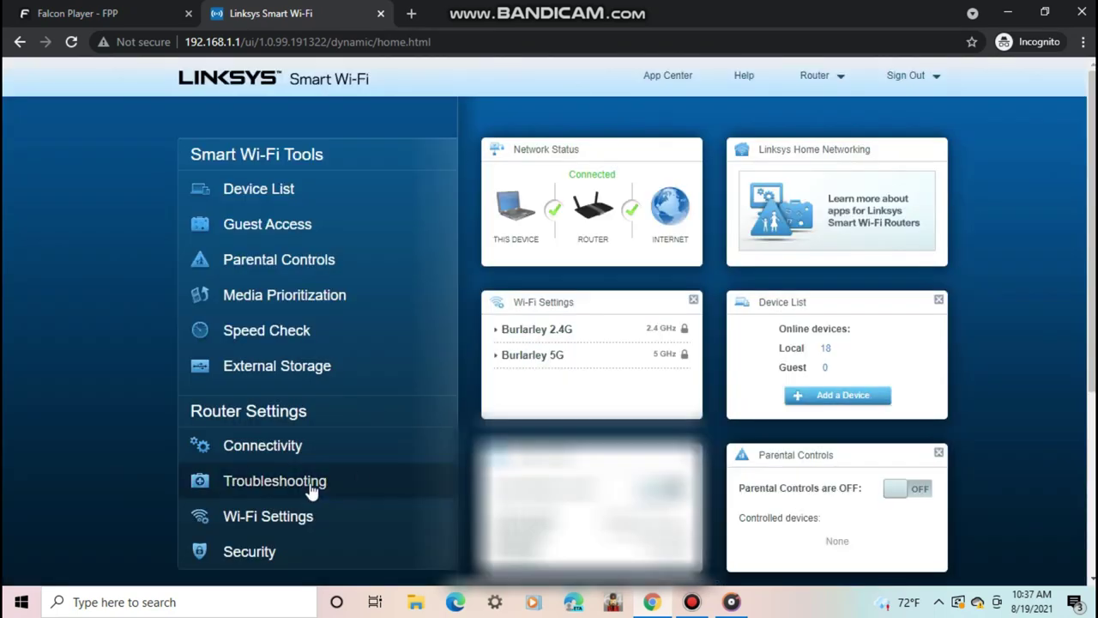
{"action": "left_click", "coordinate": [314, 482]}
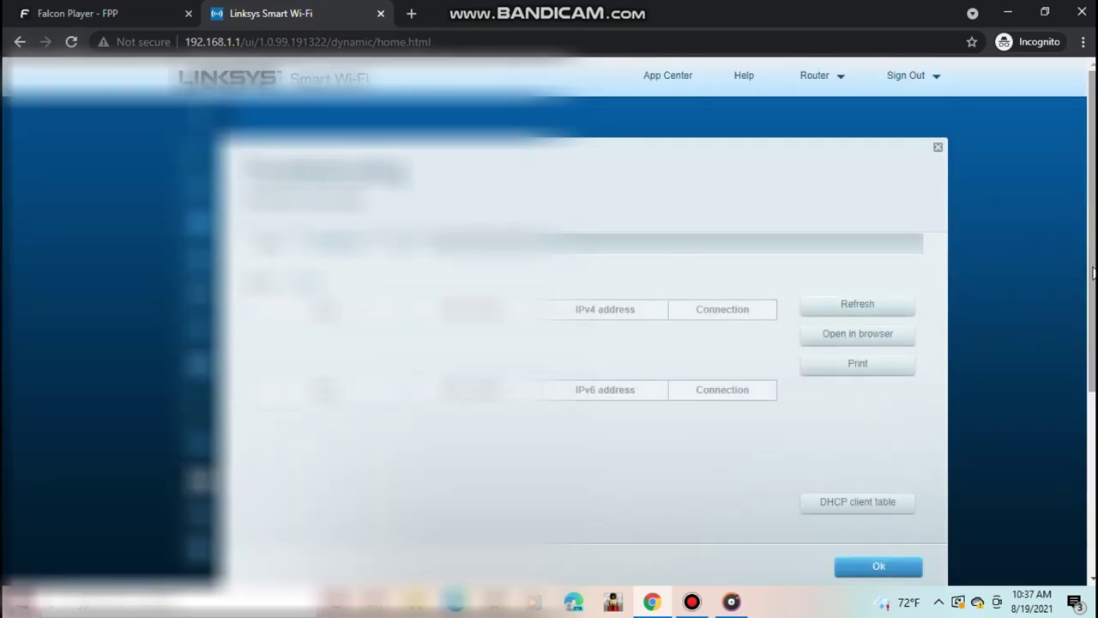
{"action": "scroll", "coordinate": [1079, 343], "scroll_direction": "down", "scroll_amount": 3}
{"action": "scroll", "coordinate": [1082, 284], "scroll_direction": "up", "scroll_amount": 2}
{"action": "scroll", "coordinate": [1081, 284], "scroll_direction": "up", "scroll_amount": 2}
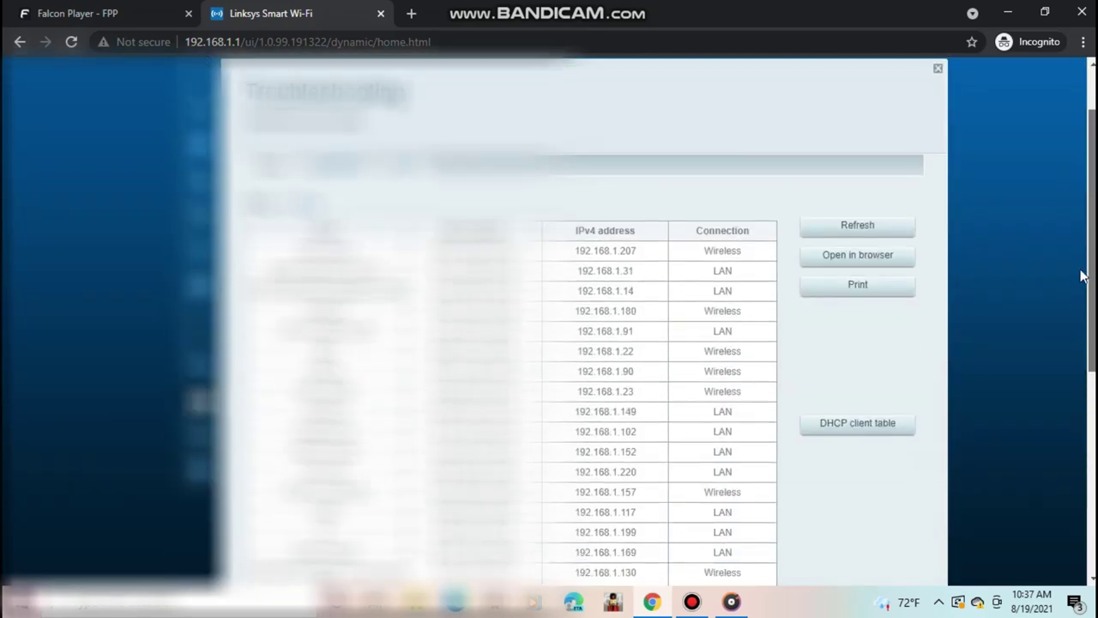
{"action": "scroll", "coordinate": [1086, 309], "scroll_direction": "down", "scroll_amount": 3}
{"action": "scroll", "coordinate": [1089, 331], "scroll_direction": "up", "scroll_amount": 2}
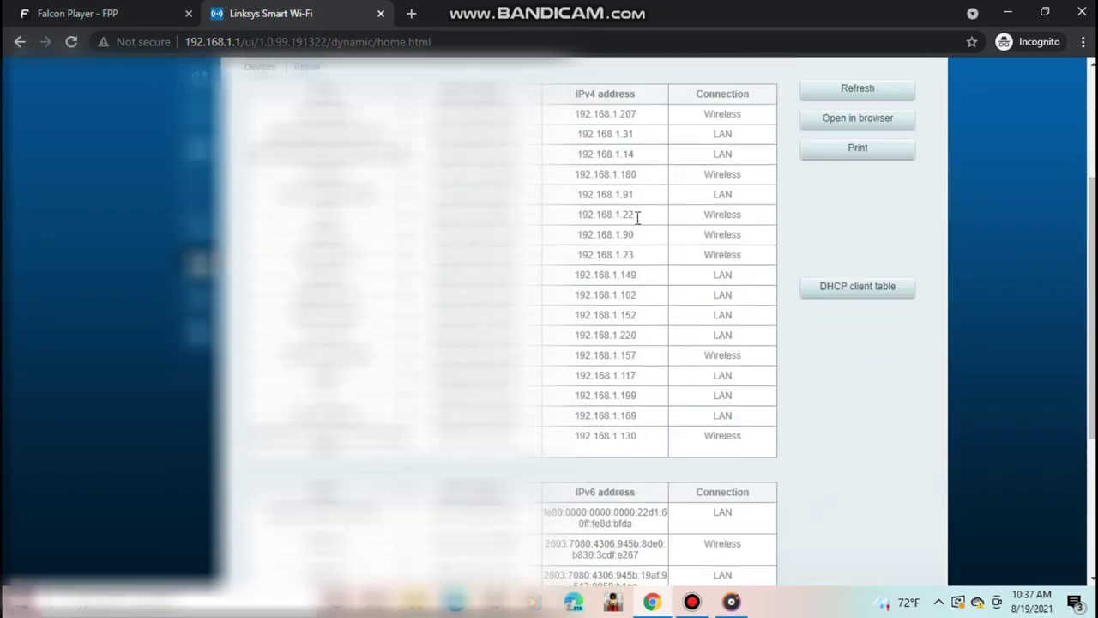
- Save wlan0 with static IP 192.168.1.104, dismiss the DNS reminder, and restart networking
{"action": "left_click", "coordinate": [77, 13]}
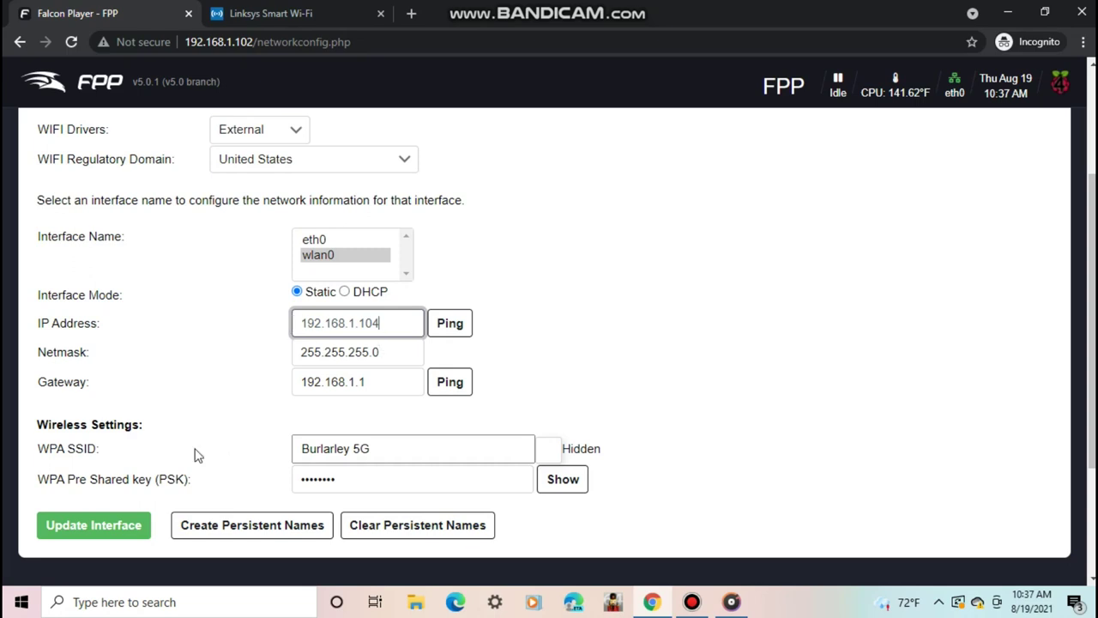
{"action": "left_click", "coordinate": [100, 527]}
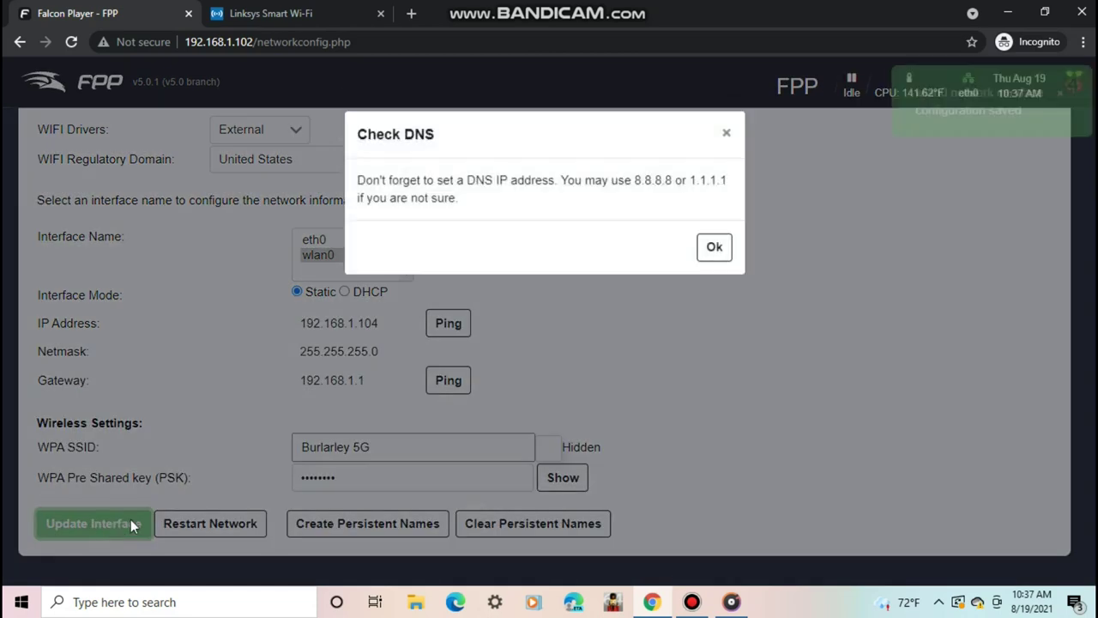
{"action": "left_click", "coordinate": [713, 251]}
{"action": "left_click", "coordinate": [228, 525]}
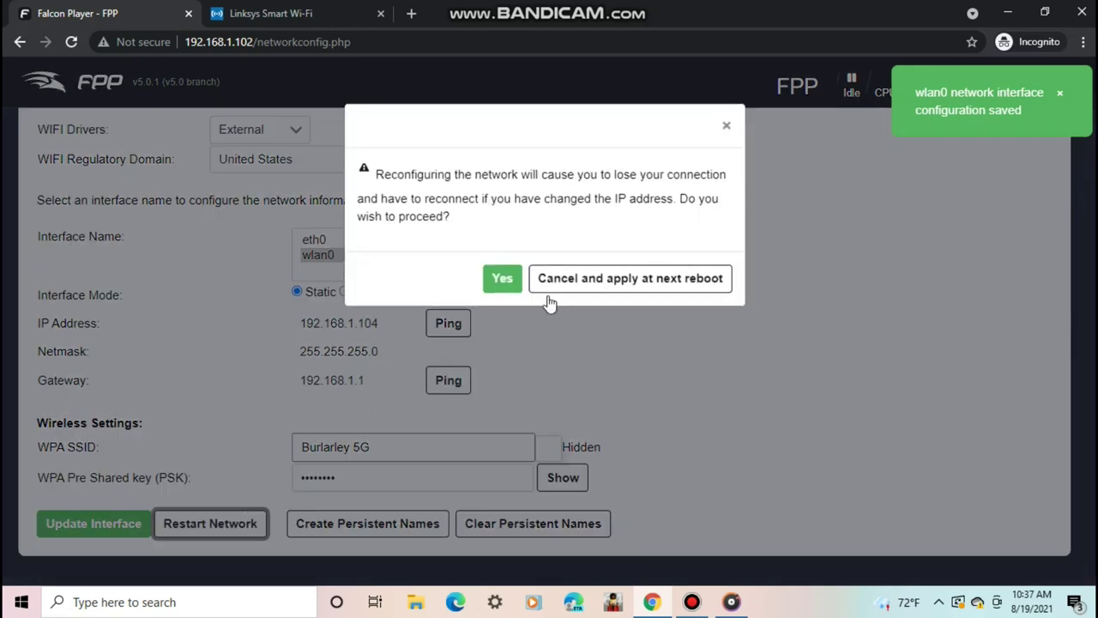
{"action": "left_click", "coordinate": [505, 288]}
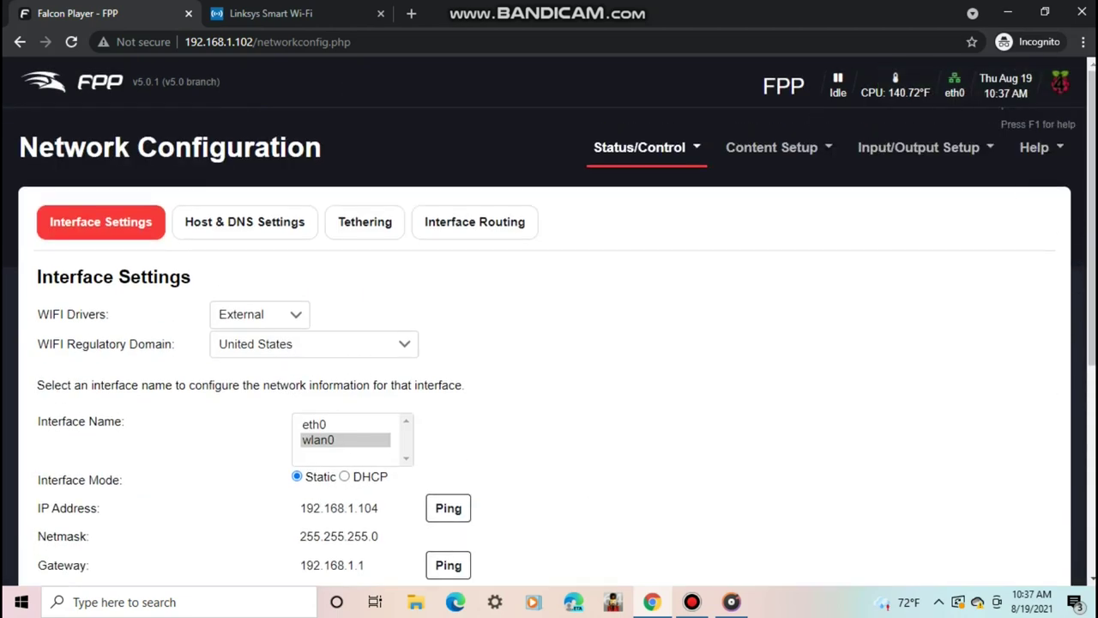
- Enter DNS servers 8.8.8.8 and 8.8.4.4, save them, and reboot the player
{"action": "left_click", "coordinate": [255, 226]}
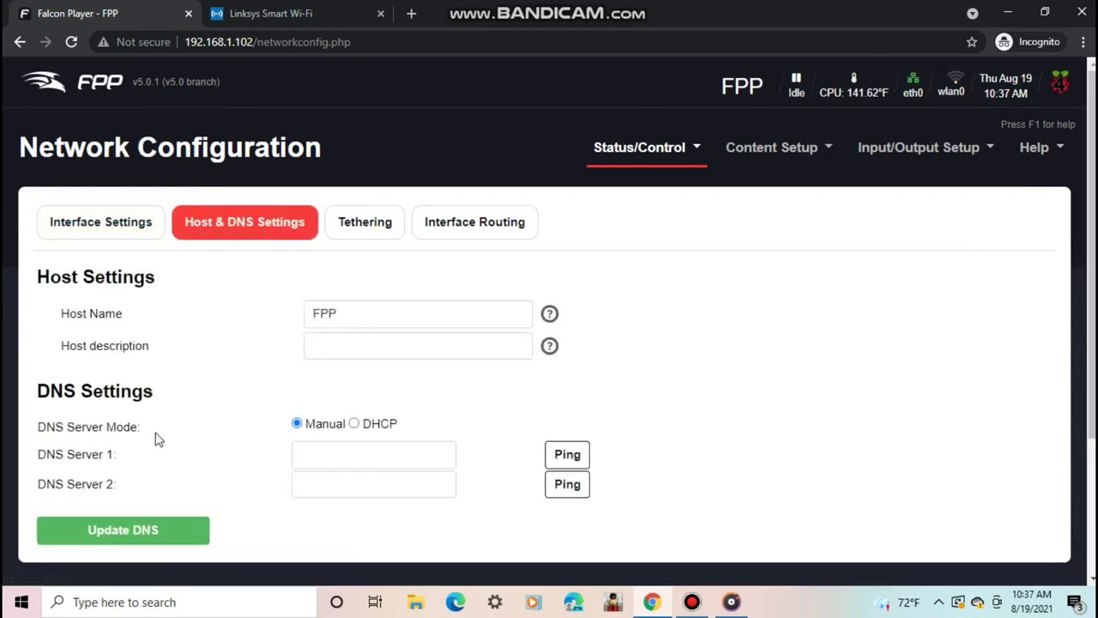
{"action": "left_click", "coordinate": [355, 451]}
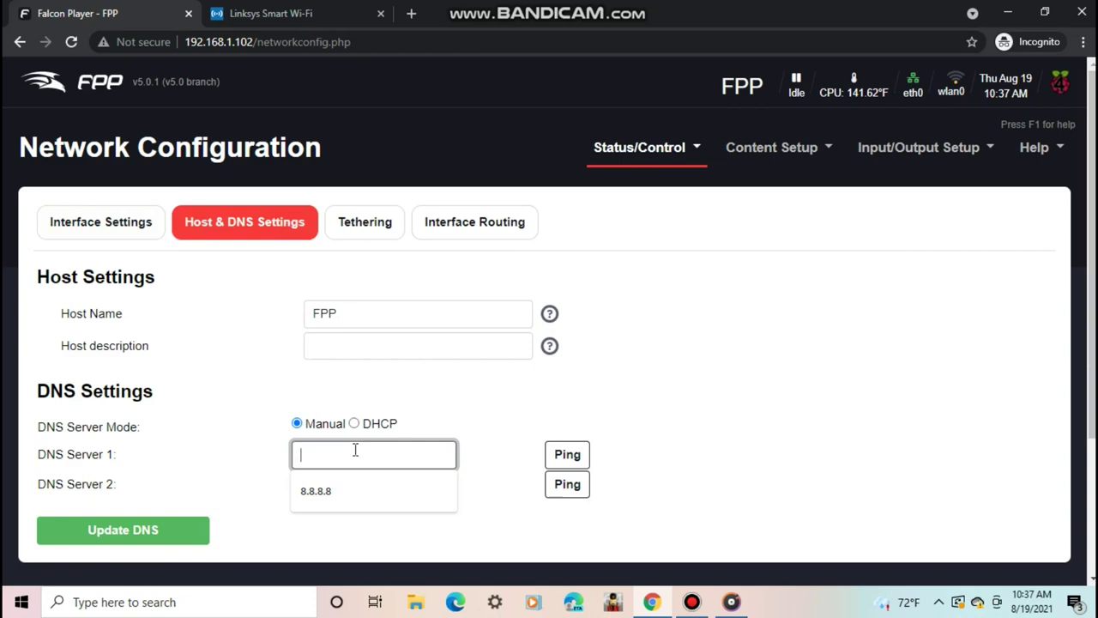
{"action": "left_click", "coordinate": [323, 489]}
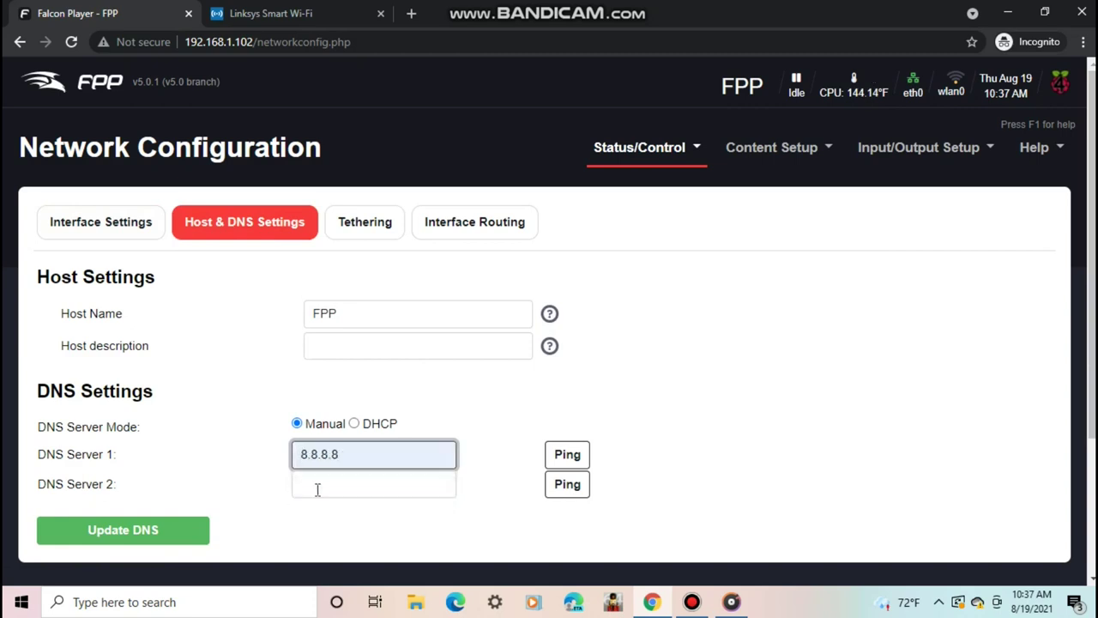
{"action": "left_click", "coordinate": [321, 485]}
{"action": "left_click", "coordinate": [329, 523]}
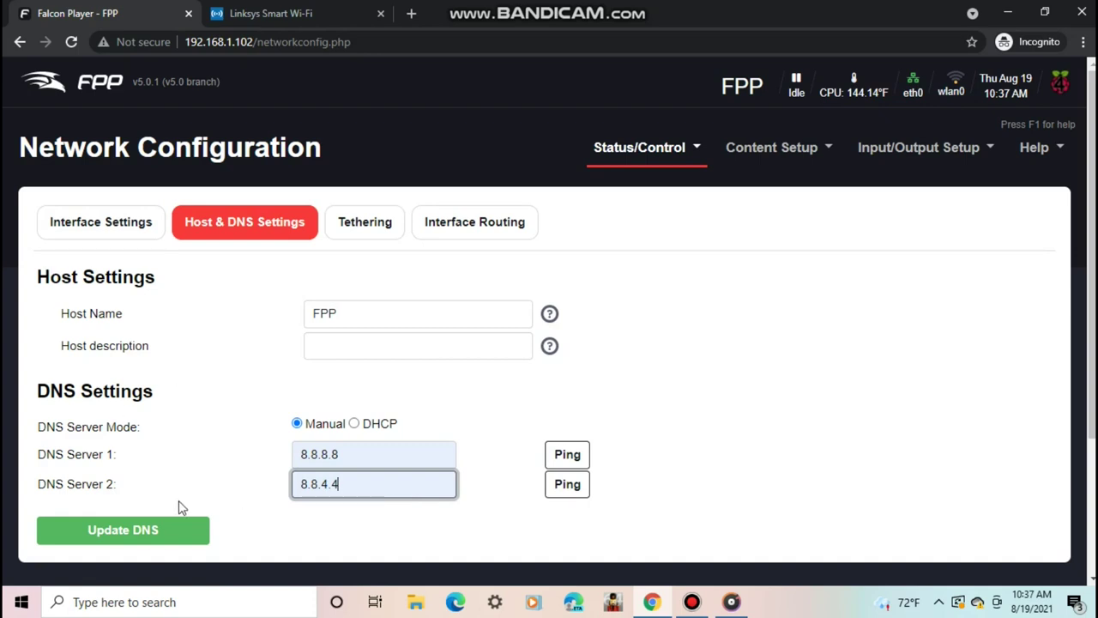
{"action": "left_click", "coordinate": [151, 536]}
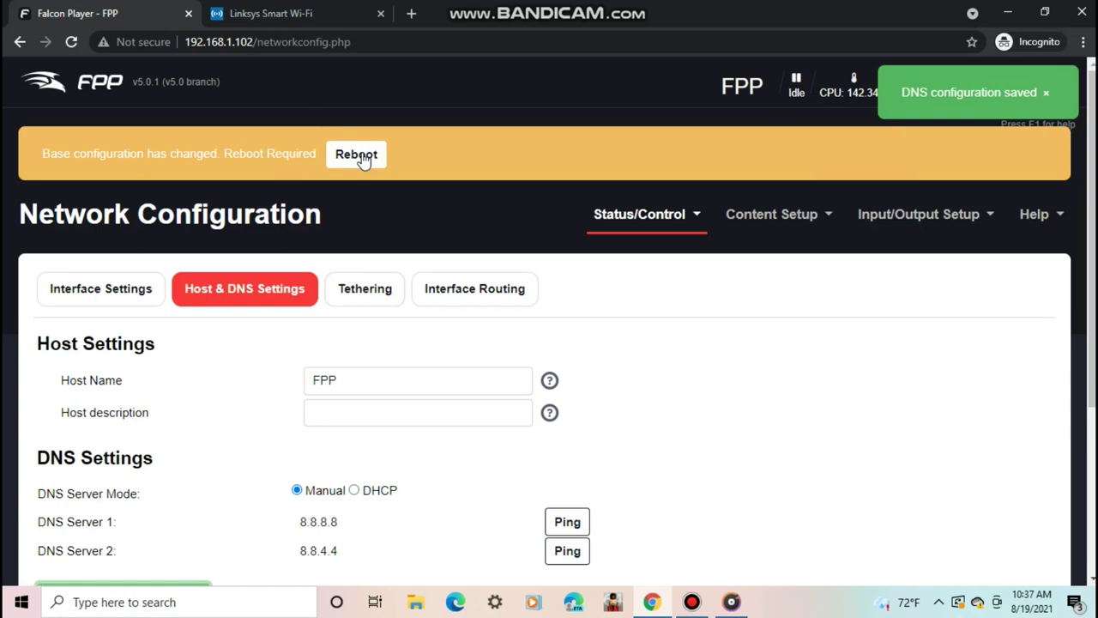
{"action": "left_click", "coordinate": [356, 154]}
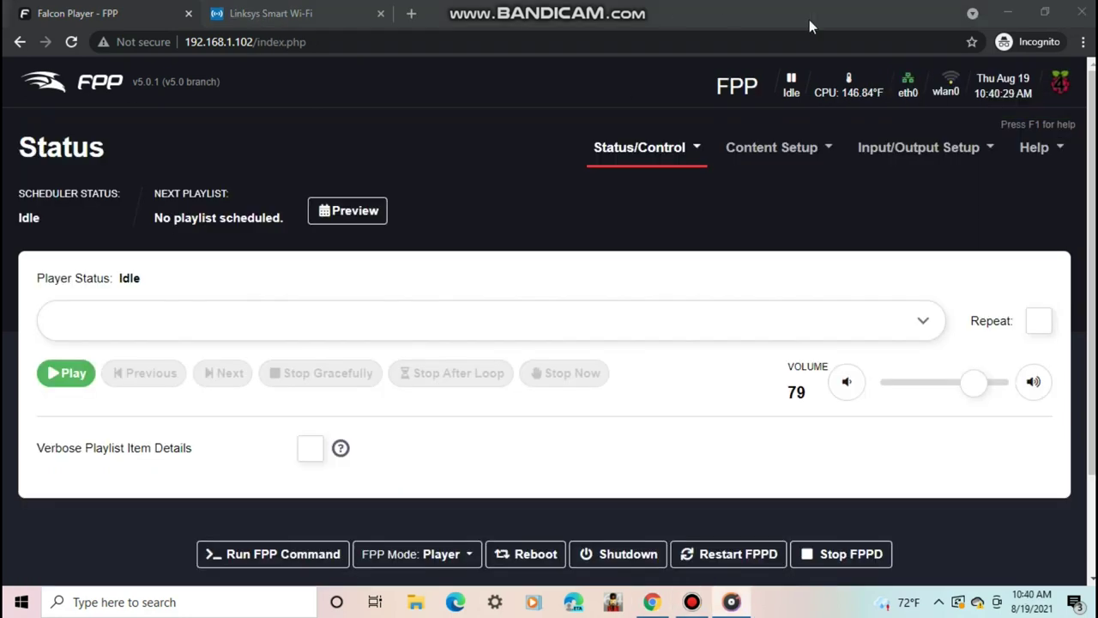
{"action": "mouse_move", "coordinate": [947, 83]}
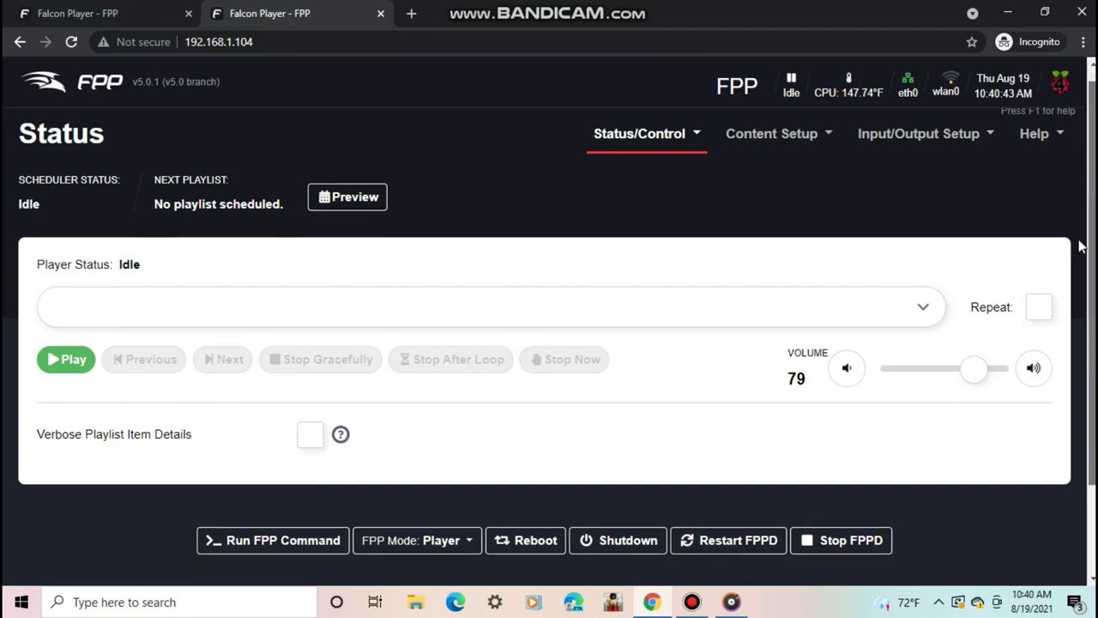
{"action": "scroll", "coordinate": [549, 320], "scroll_direction": "down", "scroll_amount": 1}
{"action": "scroll", "coordinate": [549, 320], "scroll_direction": "up", "scroll_amount": 1}
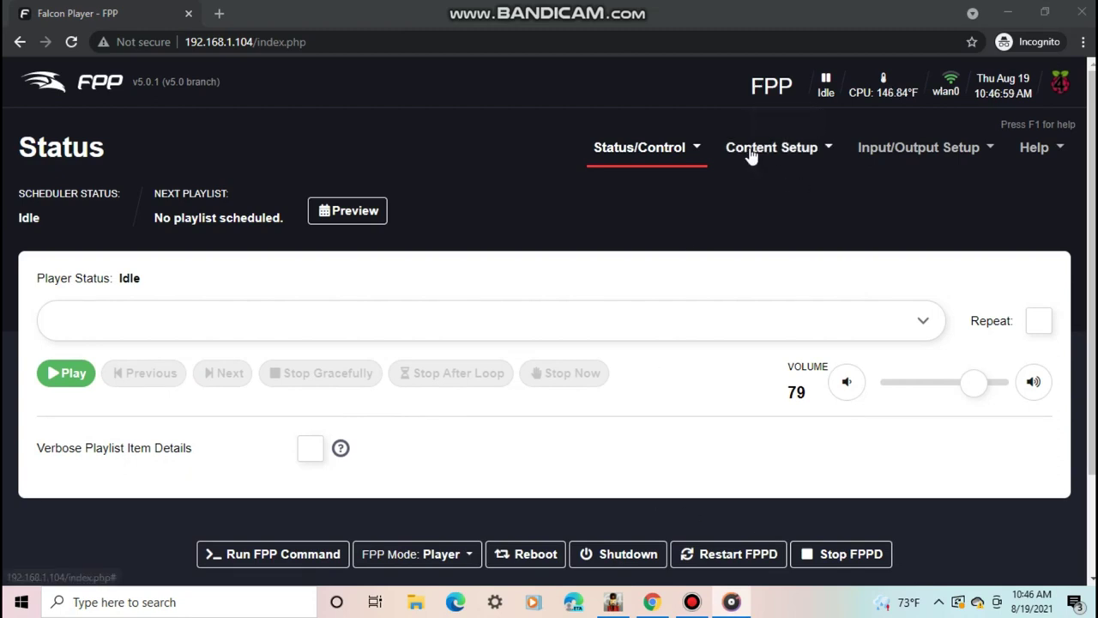
- Open the File Manager, browse to the classic playlist sequences folder, then cancel the upload
{"action": "left_click", "coordinate": [759, 155]}
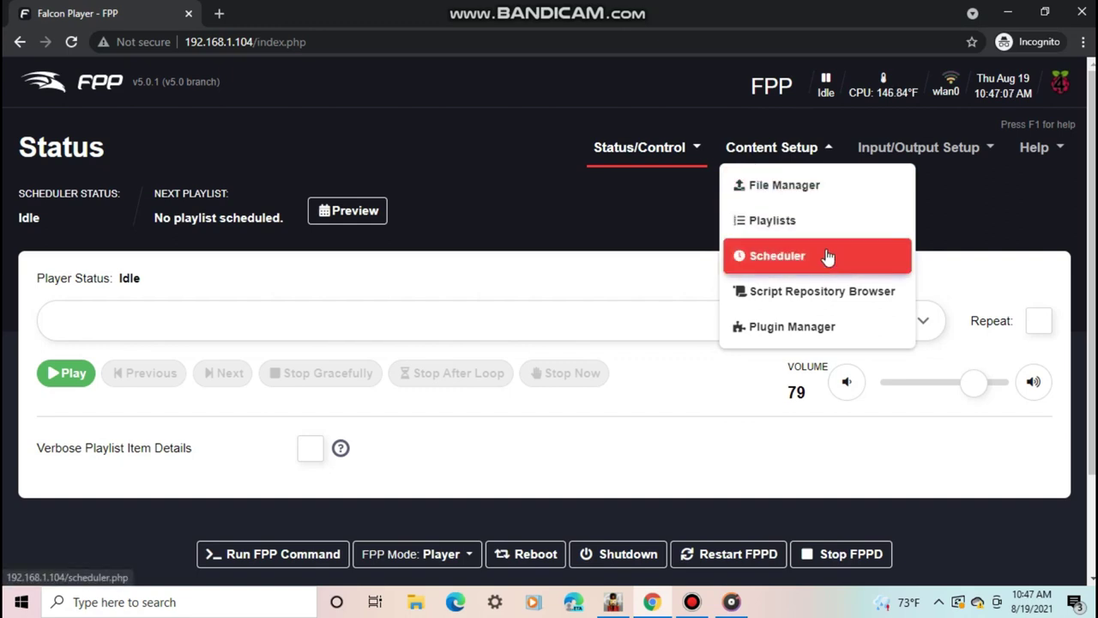
{"action": "left_click", "coordinate": [778, 185]}
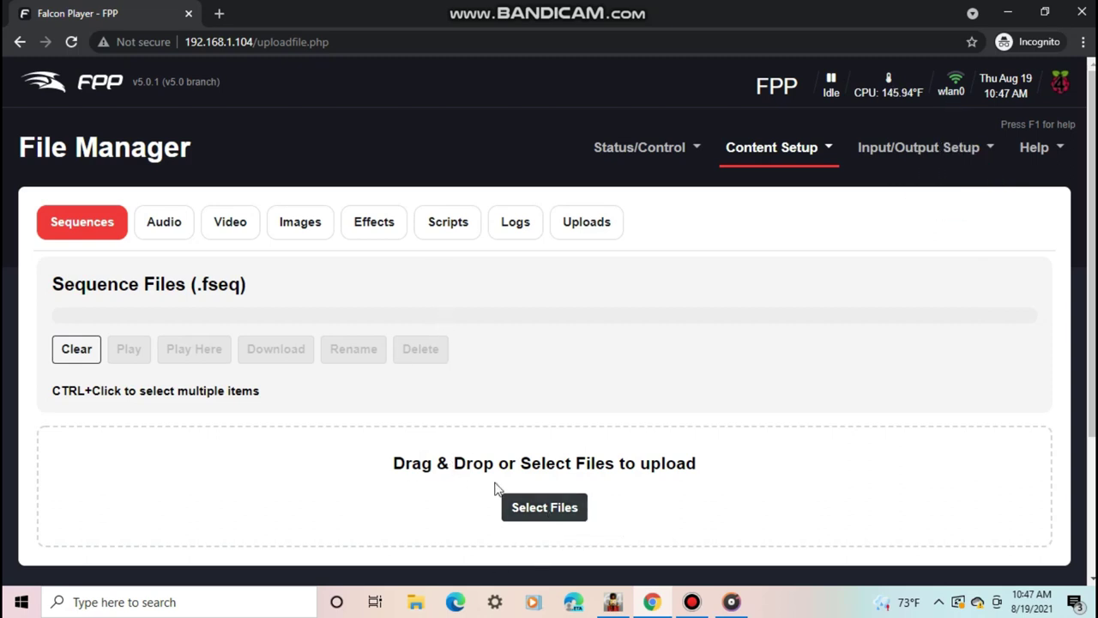
{"action": "left_click", "coordinate": [527, 505]}
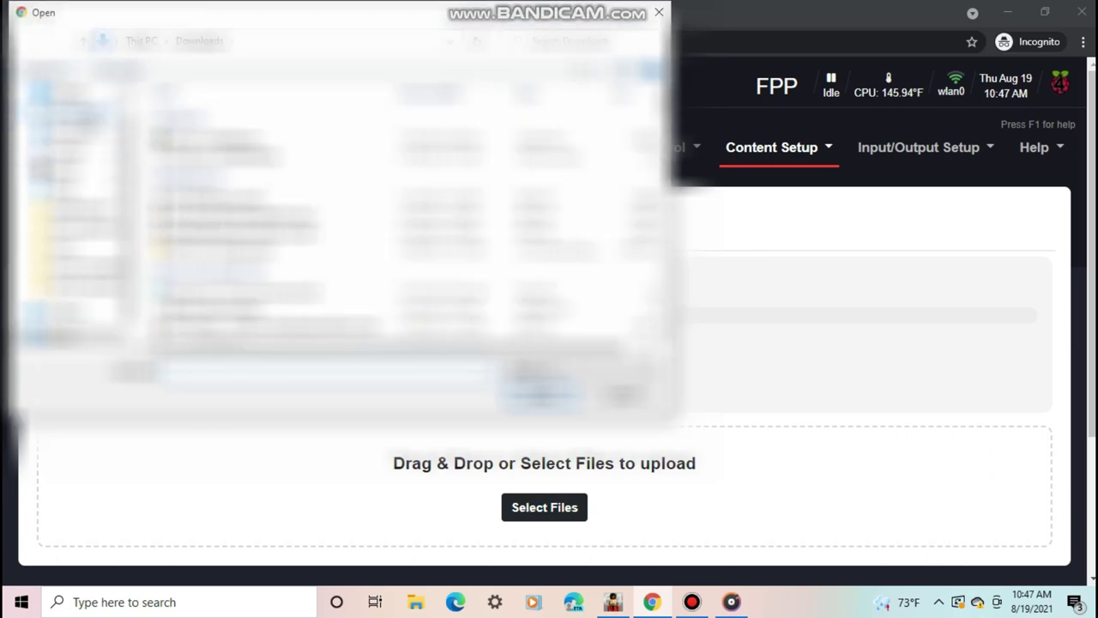
{"action": "left_click", "coordinate": [64, 113]}
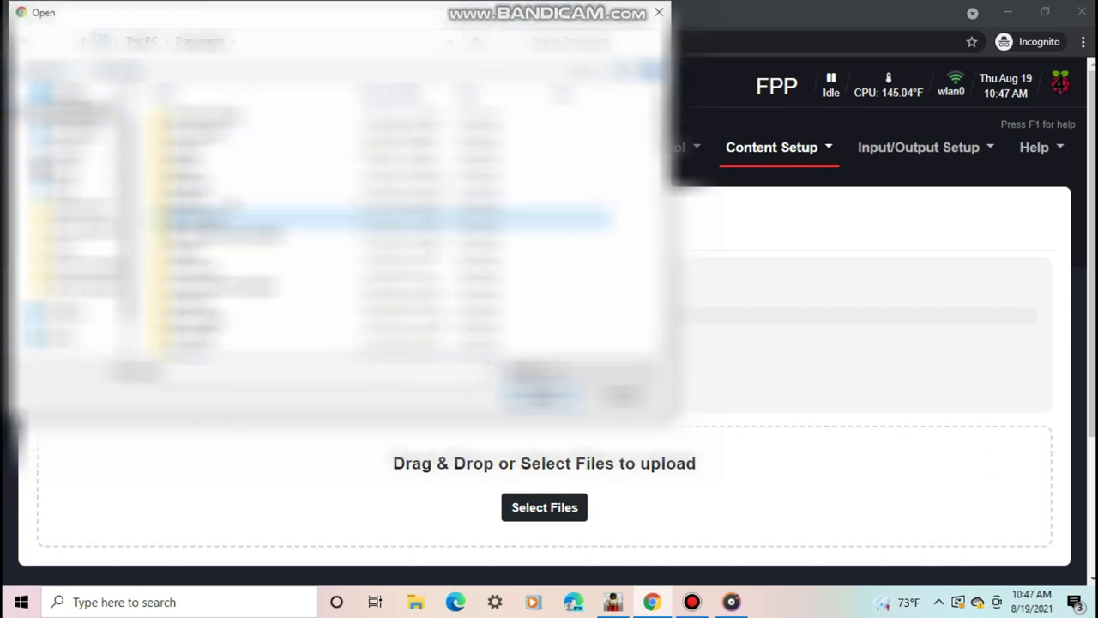
{"action": "double_click", "coordinate": [197, 219]}
{"action": "double_click", "coordinate": [329, 254]}
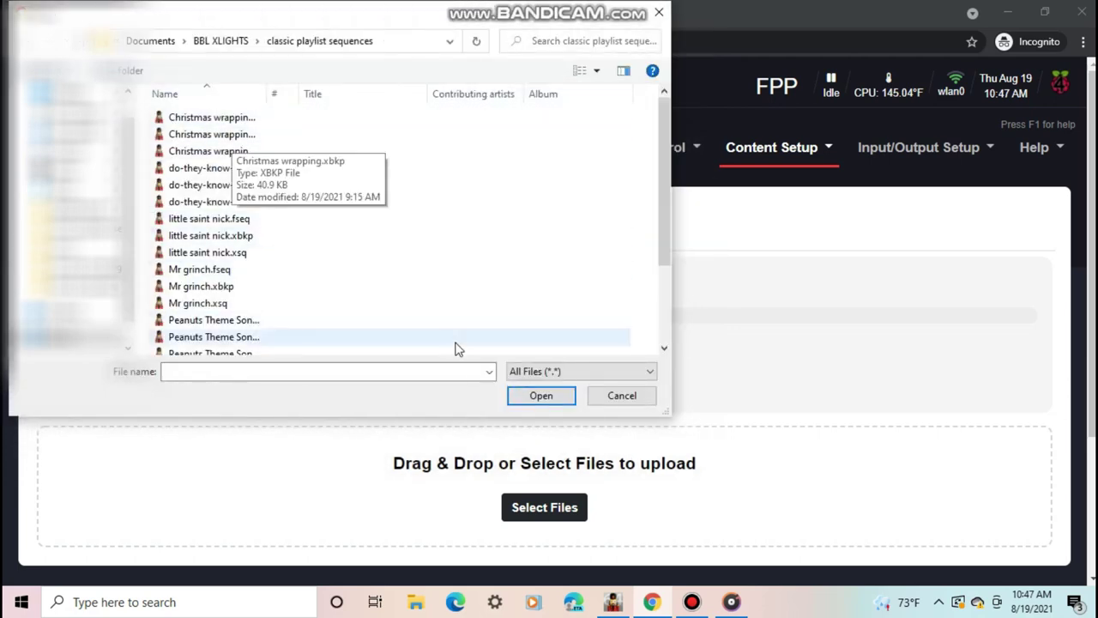
{"action": "left_click", "coordinate": [627, 396]}
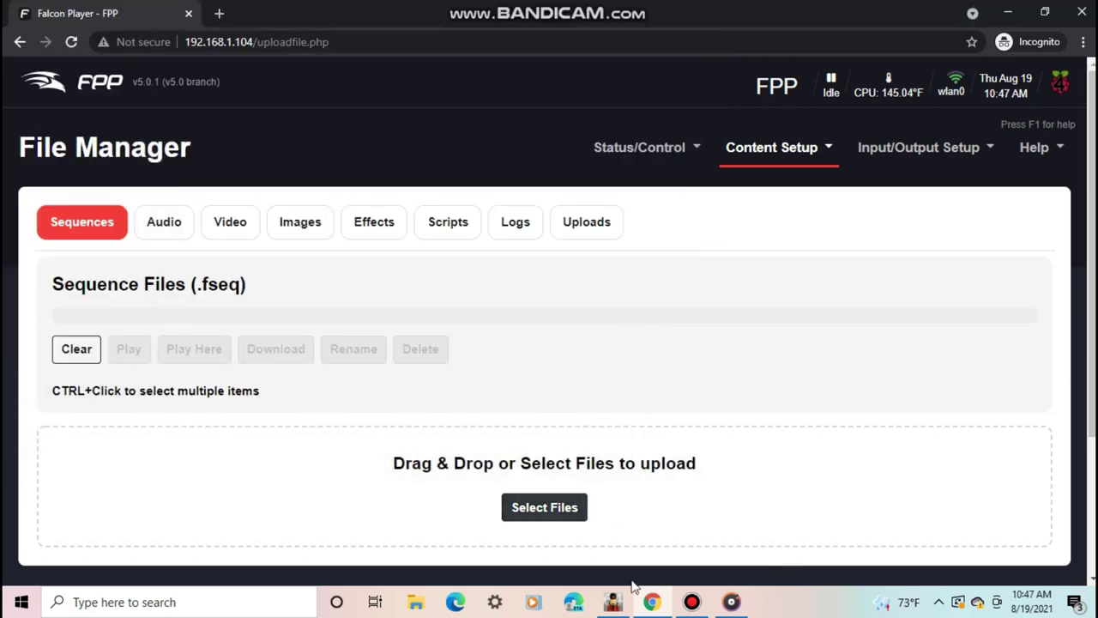
- Upload Mr grinch, Peanuts Theme Song and Snoopy's Christmas to 192.168.1.104 via xLights FPP Connect
{"action": "left_click", "coordinate": [612, 602]}
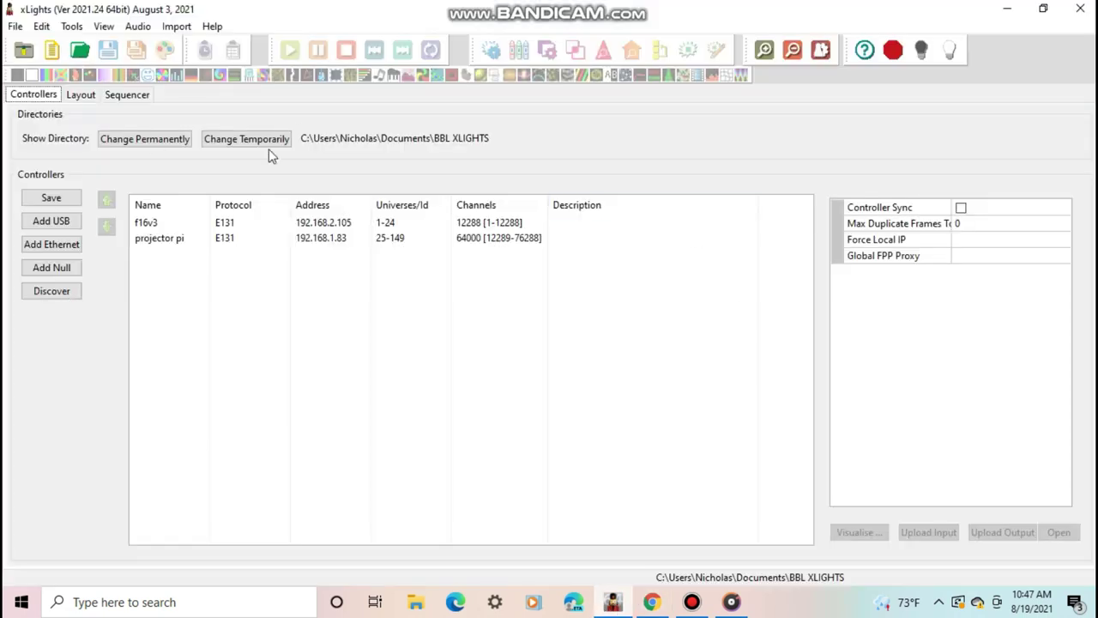
{"action": "left_click", "coordinate": [64, 27]}
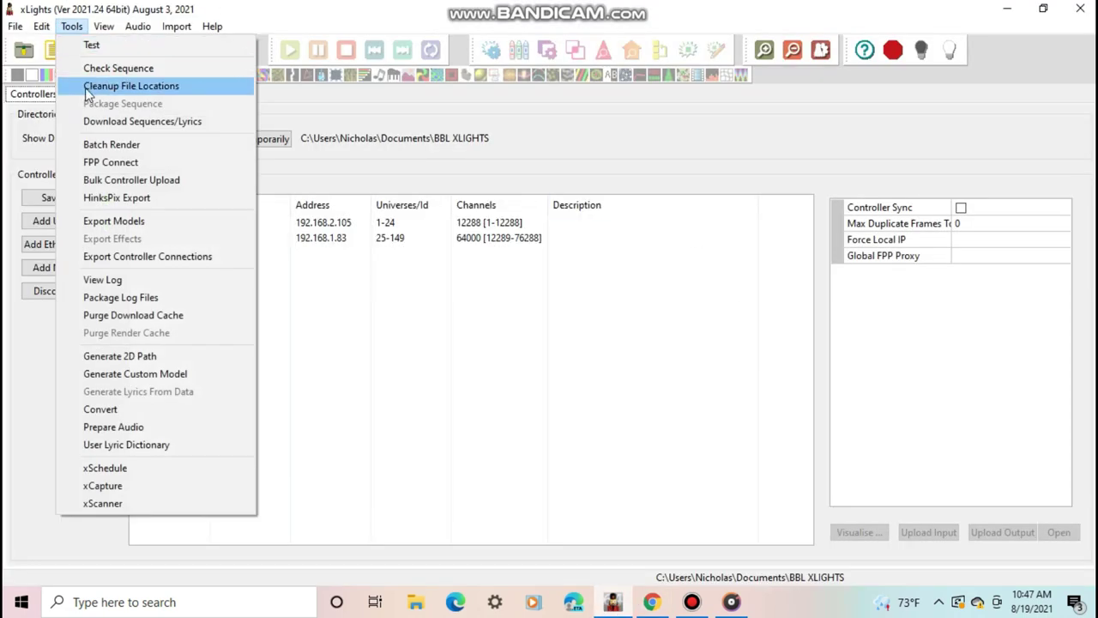
{"action": "left_click", "coordinate": [90, 161]}
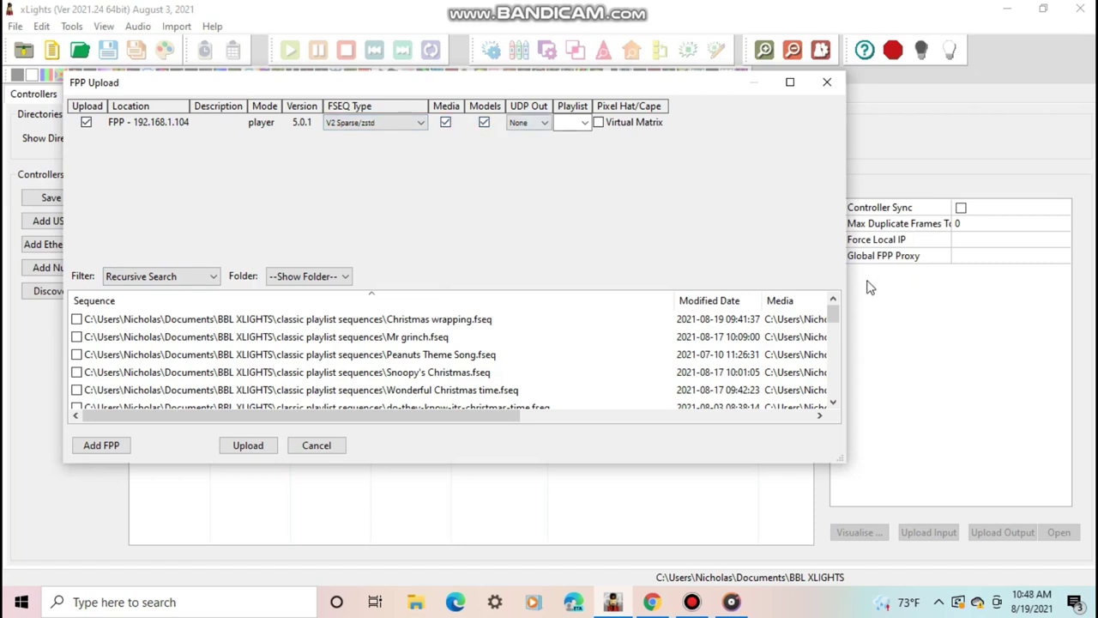
{"action": "mouse_move", "coordinate": [833, 320]}
{"action": "left_mouse_down"}
{"action": "mouse_move", "coordinate": [832, 339]}
{"action": "mouse_move", "coordinate": [832, 324]}
{"action": "left_mouse_up"}
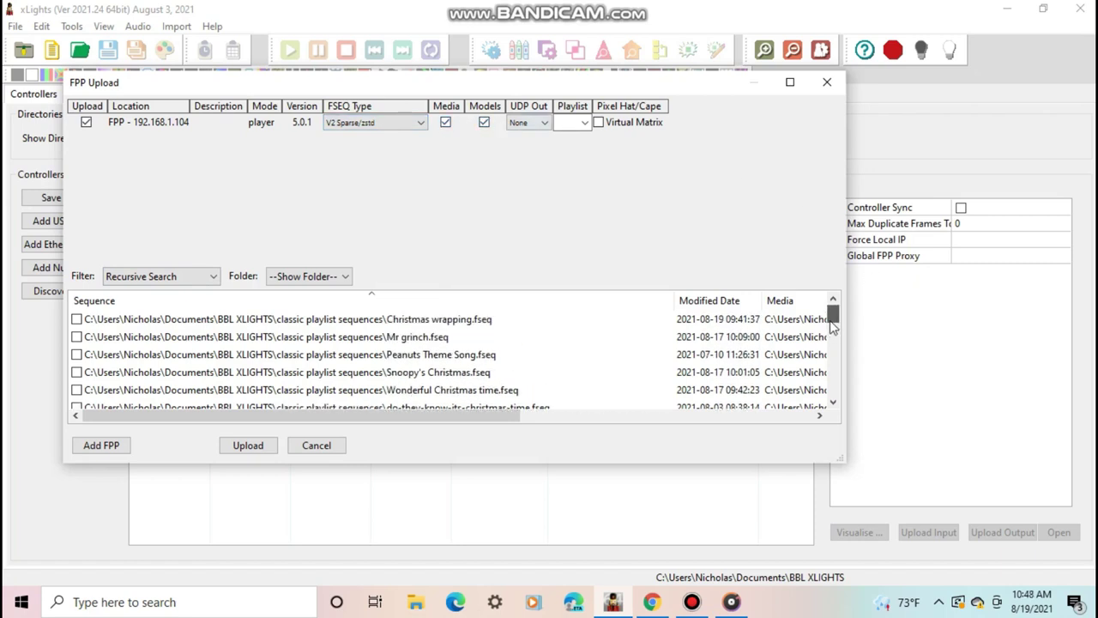
{"action": "left_click", "coordinate": [77, 337]}
{"action": "left_click", "coordinate": [76, 355]}
{"action": "left_click", "coordinate": [77, 371]}
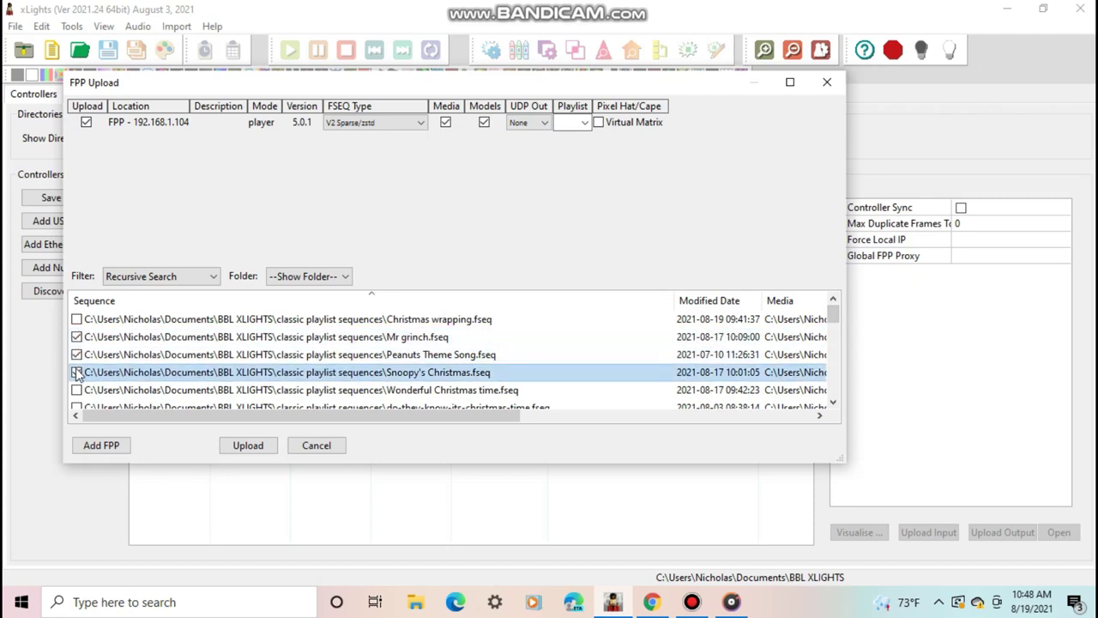
{"action": "left_click", "coordinate": [250, 447]}
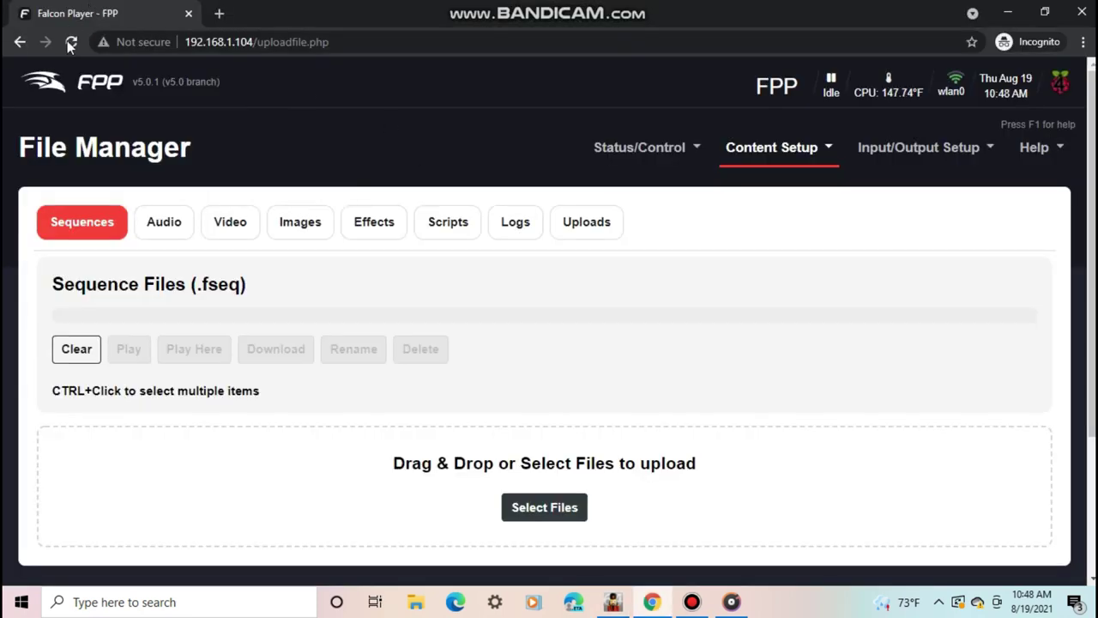
- Refresh the File Manager to confirm the uploaded audio and .fseq files, then go to Playlists
{"action": "left_click", "coordinate": [71, 41]}
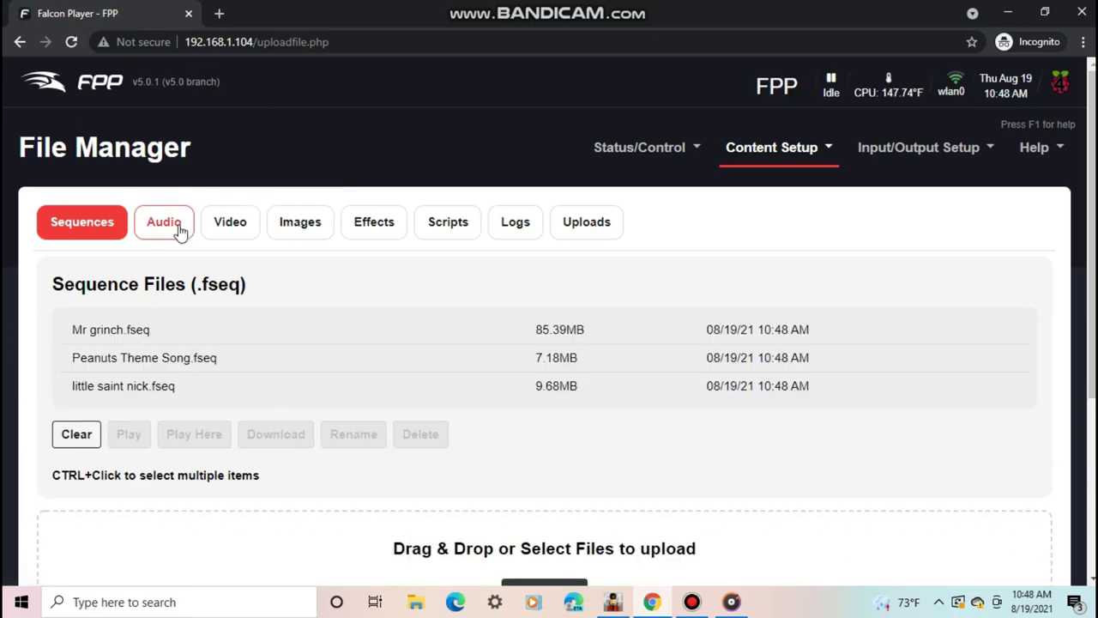
{"action": "left_click", "coordinate": [177, 226]}
{"action": "left_click", "coordinate": [85, 229]}
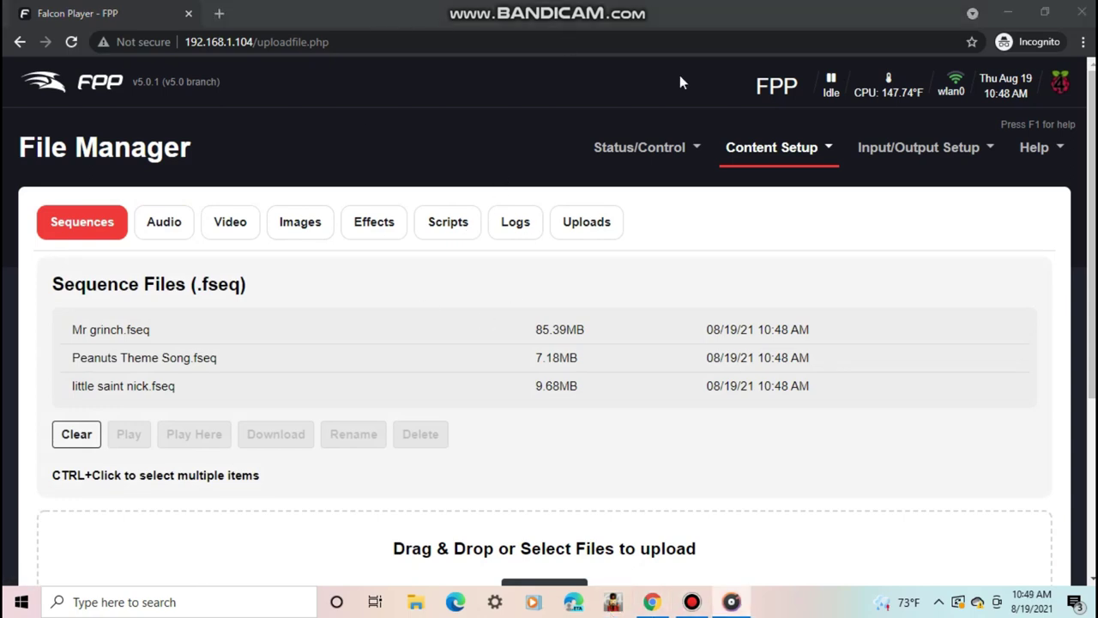
{"action": "left_click", "coordinate": [776, 153]}
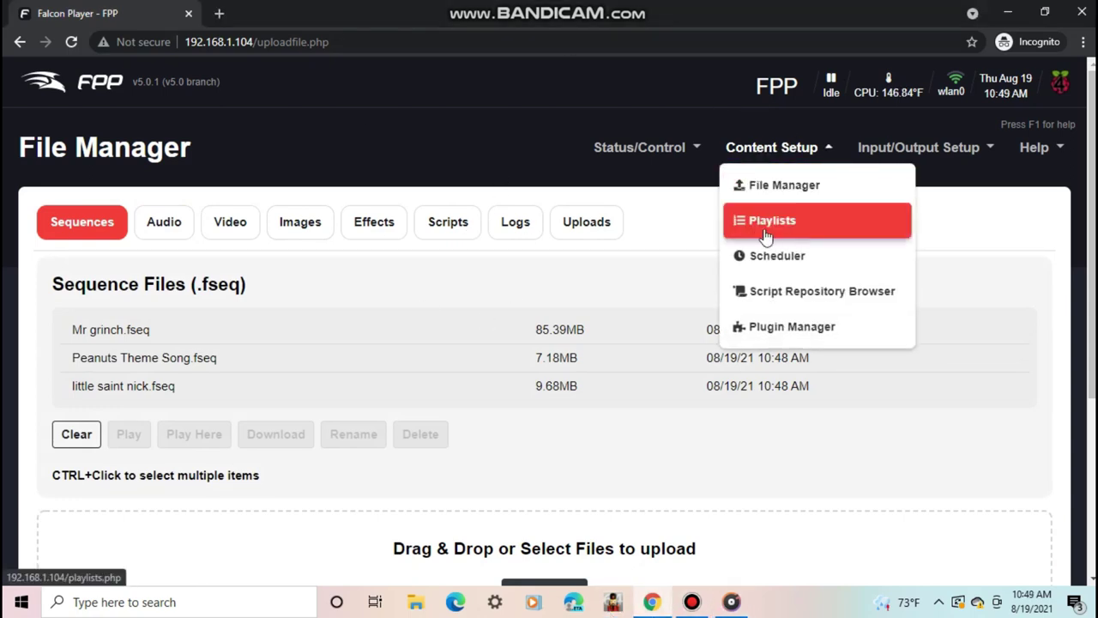
{"action": "left_click", "coordinate": [757, 228]}
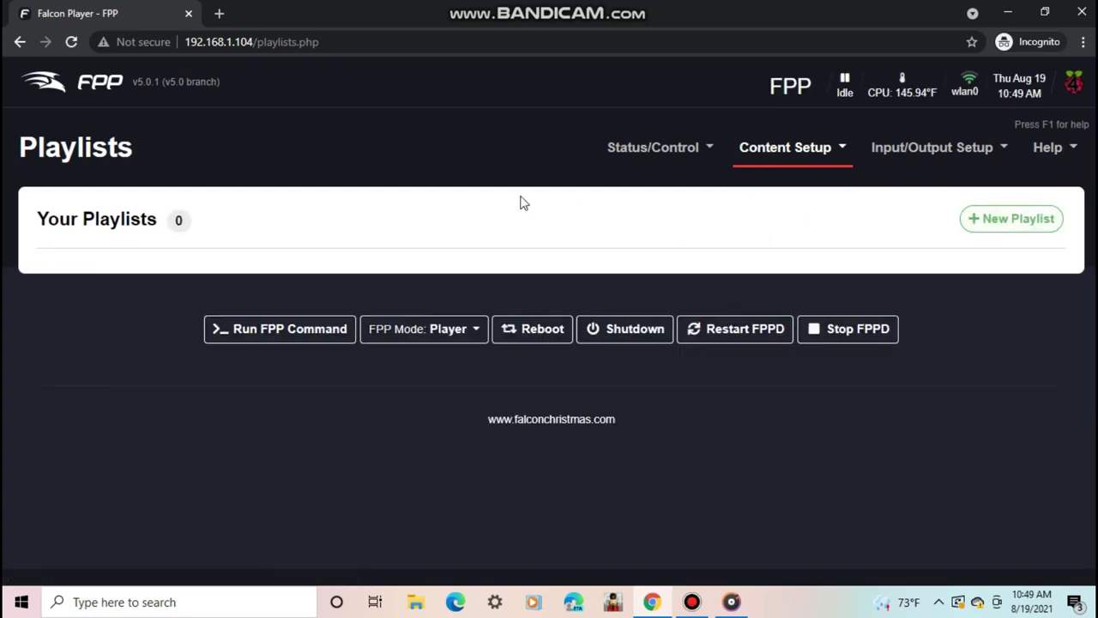
- Add a playlist named 'test', described 'this is a test', with Randomize kept Off
{"action": "left_click", "coordinate": [1018, 221]}
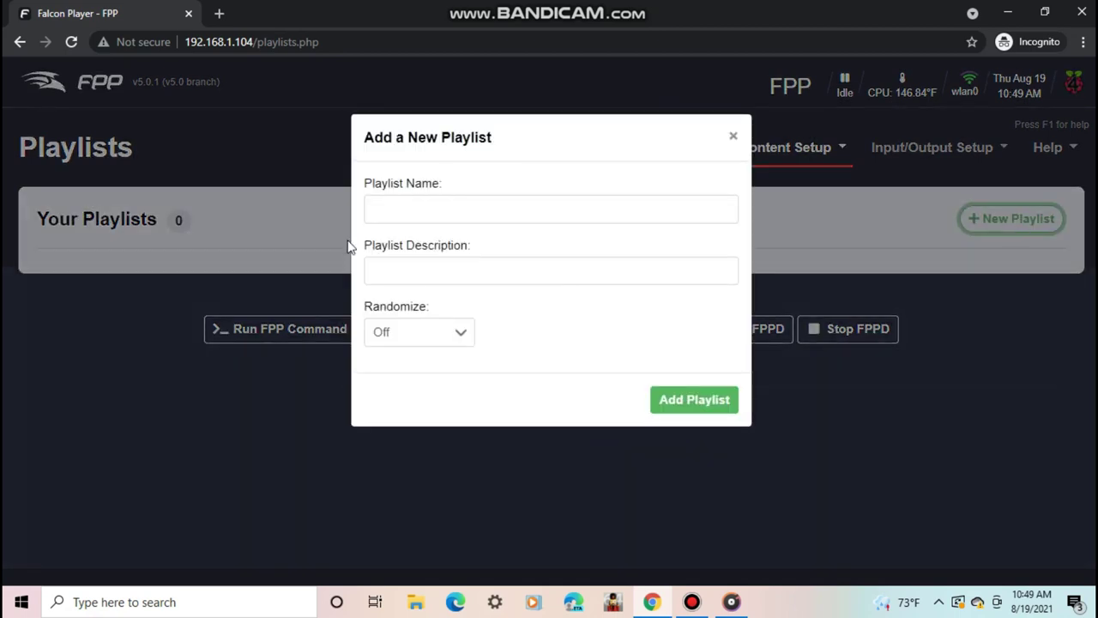
{"action": "left_click", "coordinate": [380, 210]}
{"action": "type", "text": "test"}
{"action": "left_click", "coordinate": [393, 267]}
{"action": "type", "text": "this is a tes"}
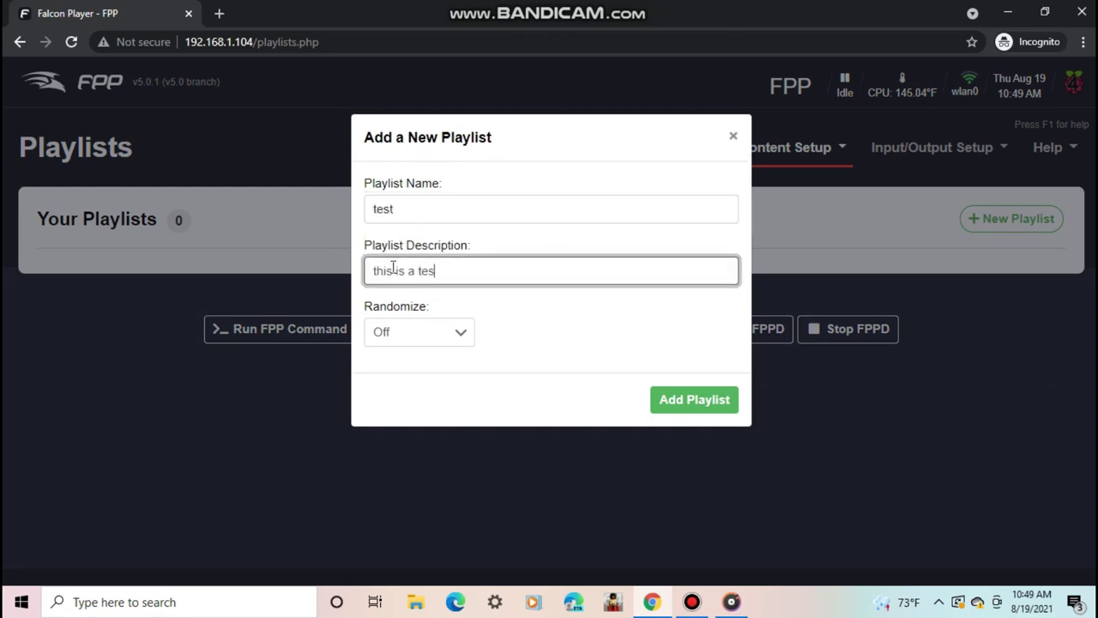
{"action": "left_click", "coordinate": [408, 332]}
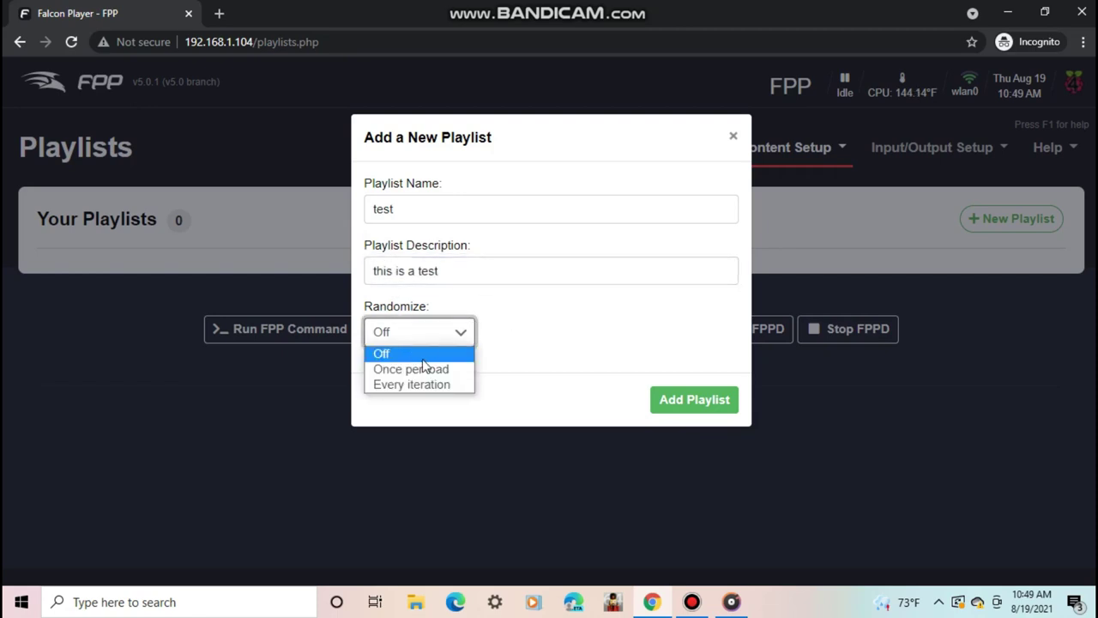
{"action": "left_click", "coordinate": [421, 354]}
{"action": "left_click", "coordinate": [696, 402]}
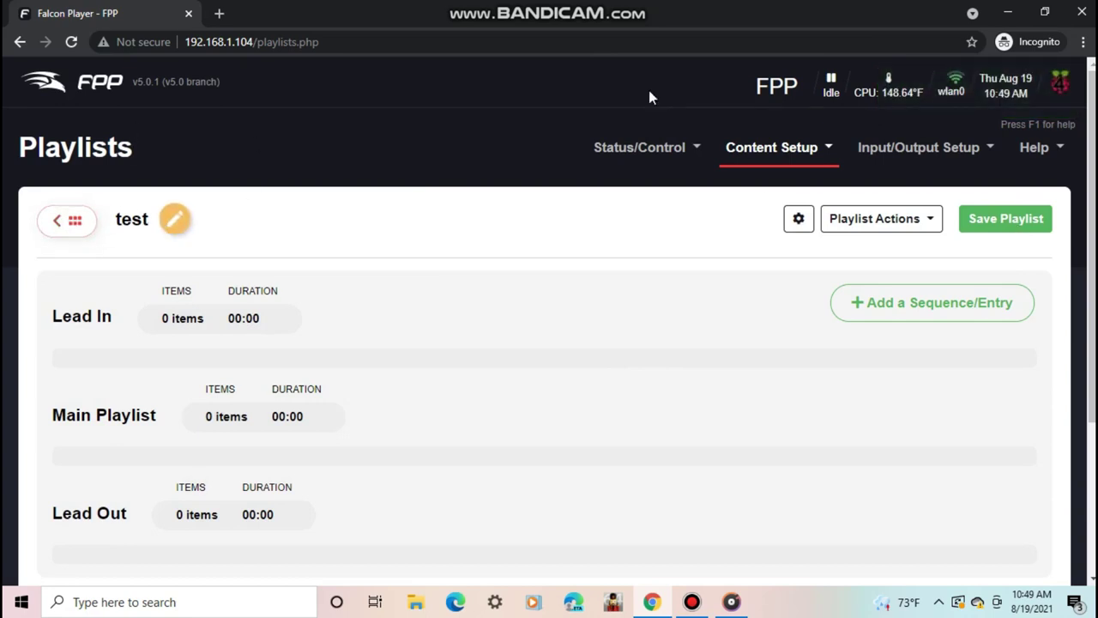
- Look over the new playlist's details panel and Playlist Actions list, then close them
{"action": "left_click", "coordinate": [798, 219]}
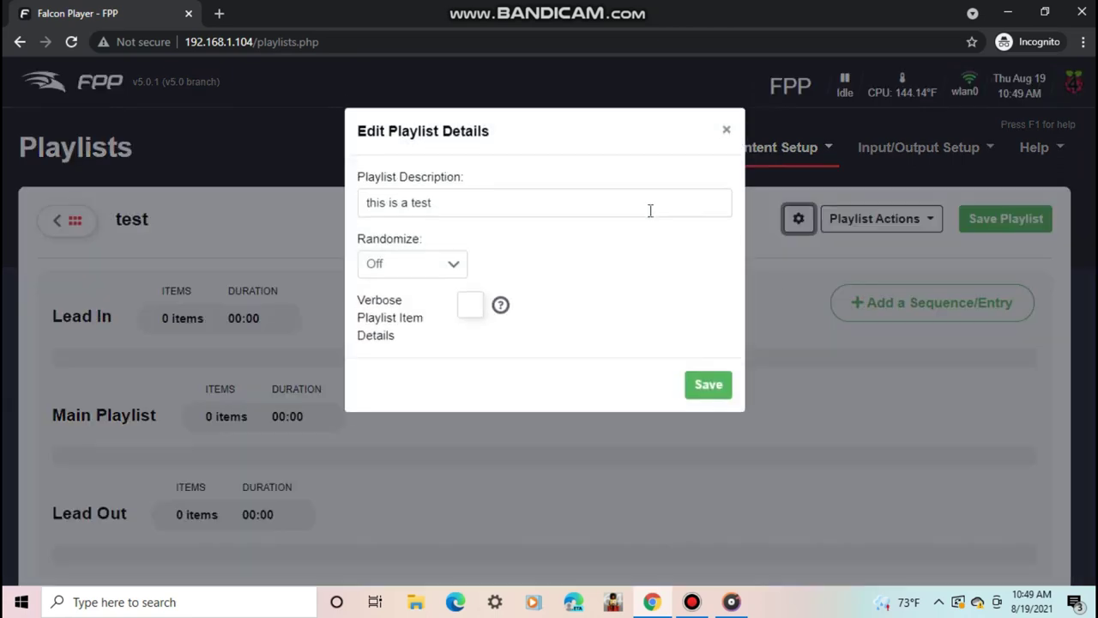
{"action": "left_click", "coordinate": [726, 133]}
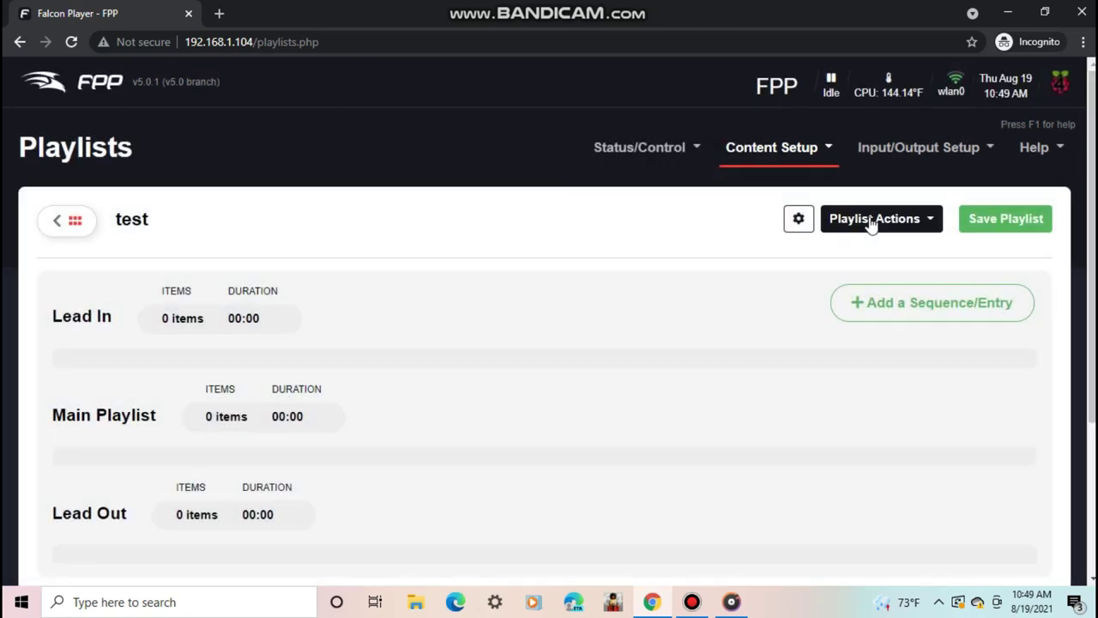
{"action": "left_click", "coordinate": [872, 219]}
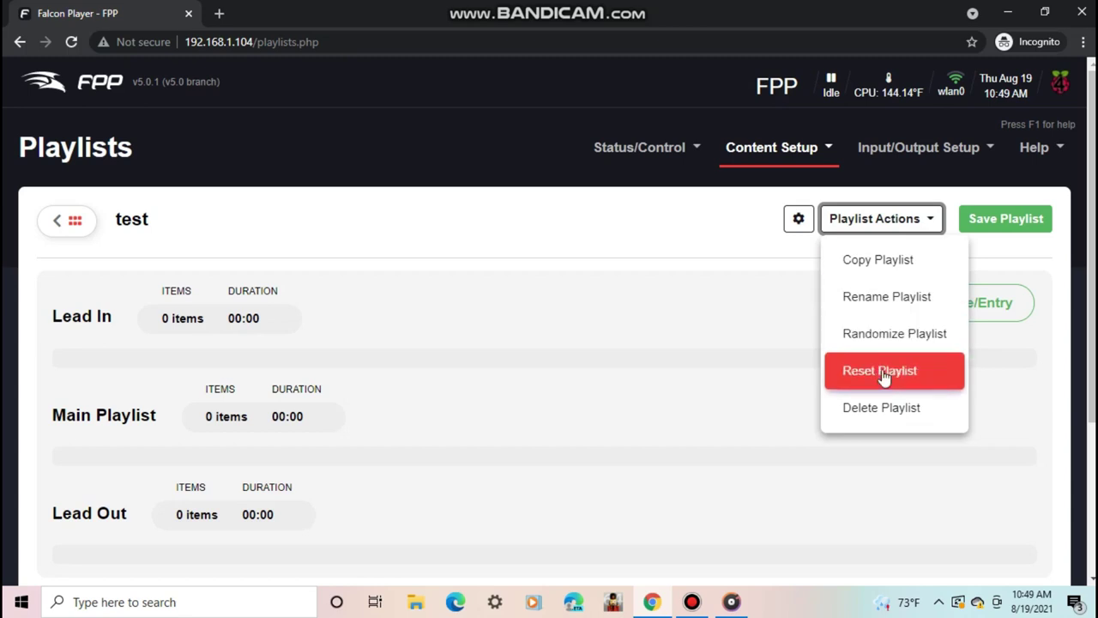
{"action": "left_click", "coordinate": [741, 245]}
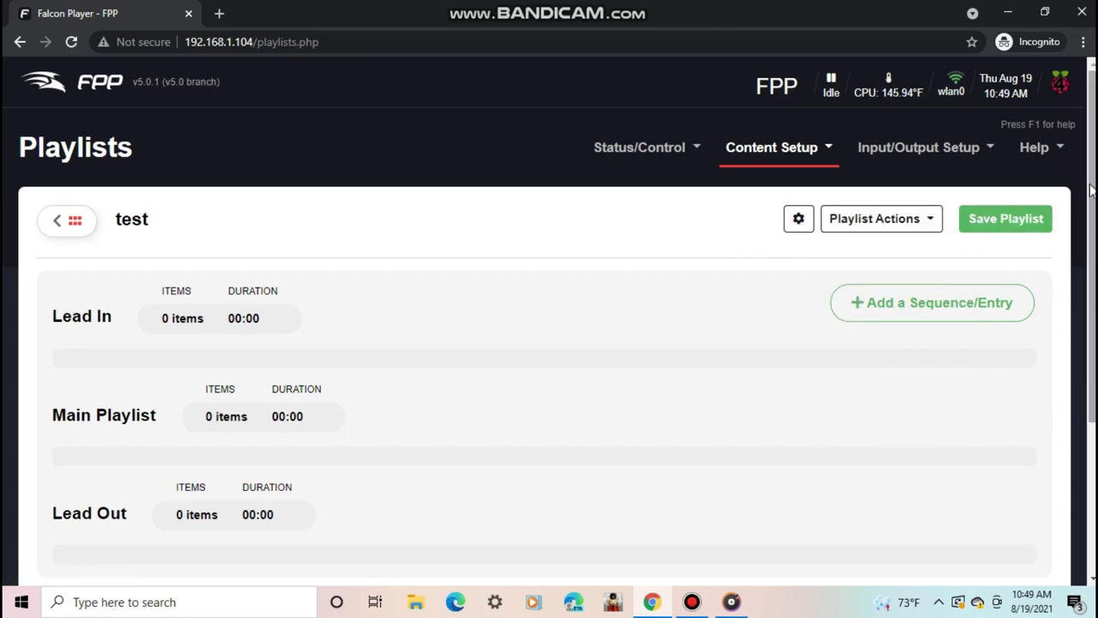
{"action": "scroll", "coordinate": [1091, 190], "scroll_direction": "down", "scroll_amount": 2}
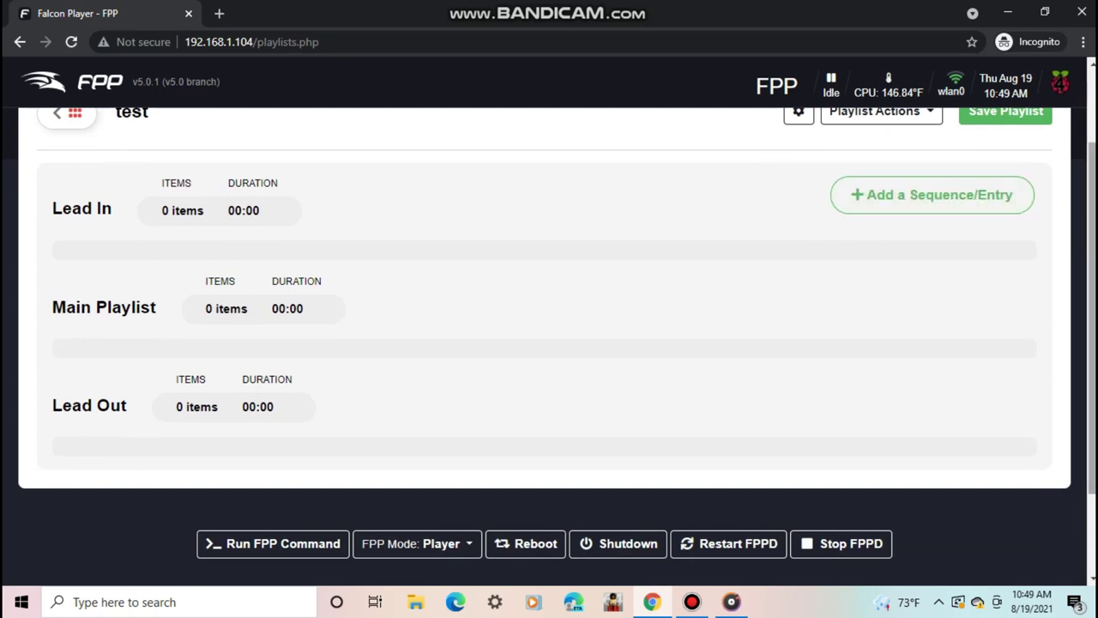
{"action": "scroll", "coordinate": [1085, 197], "scroll_direction": "up", "scroll_amount": 1}
- Add a Sequence and Media entry for little saint nick.fseq with a note
{"action": "left_click", "coordinate": [917, 249]}
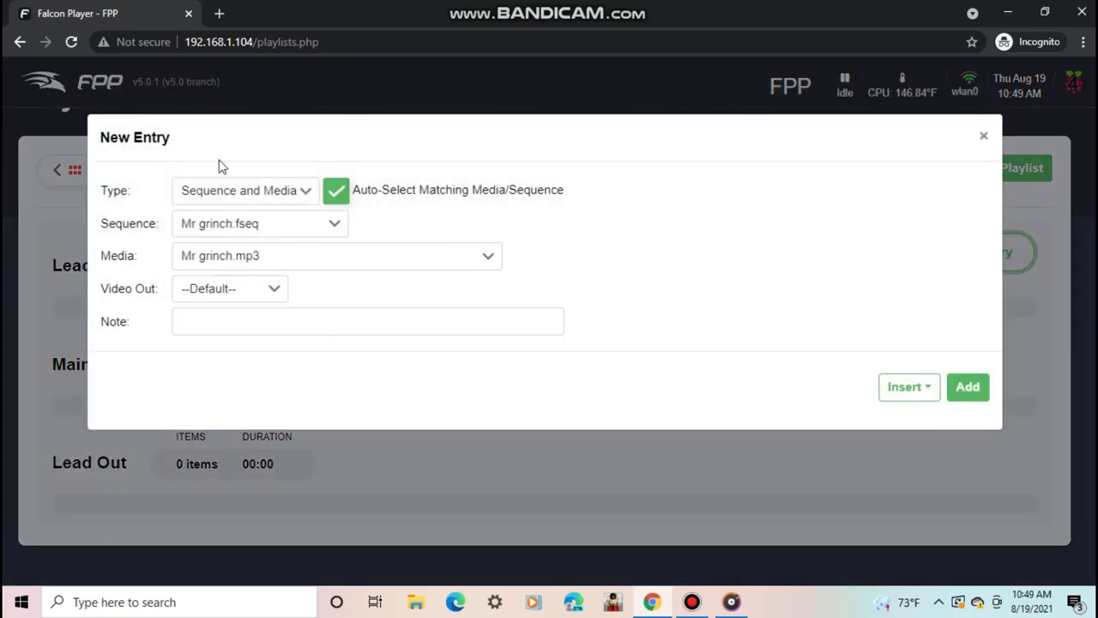
{"action": "left_click", "coordinate": [243, 198]}
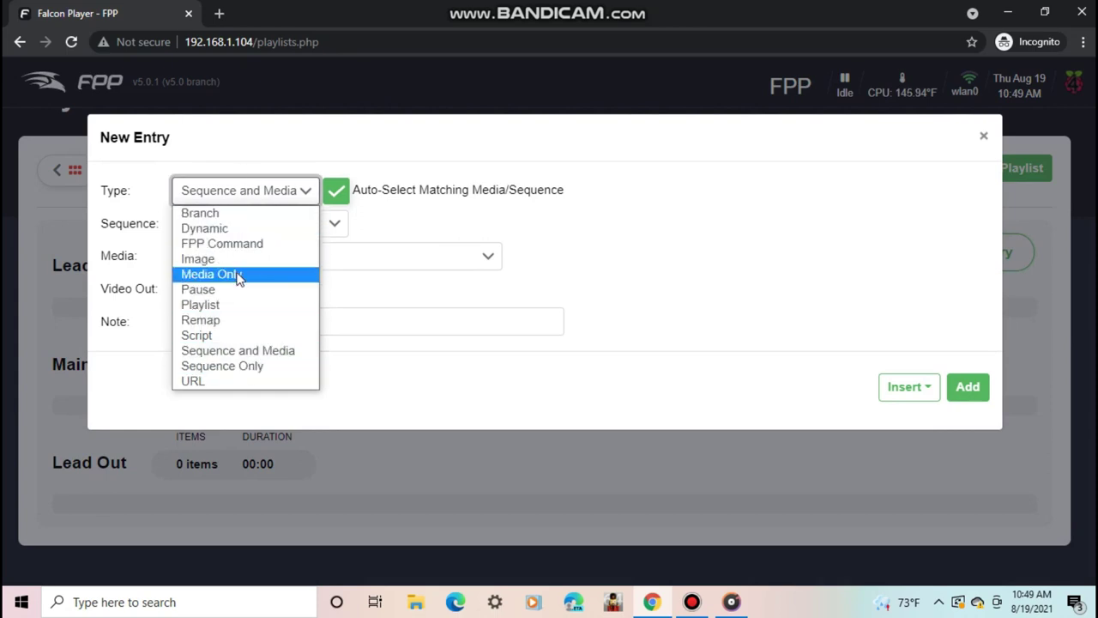
{"action": "left_click", "coordinate": [252, 350]}
{"action": "left_click", "coordinate": [221, 226]}
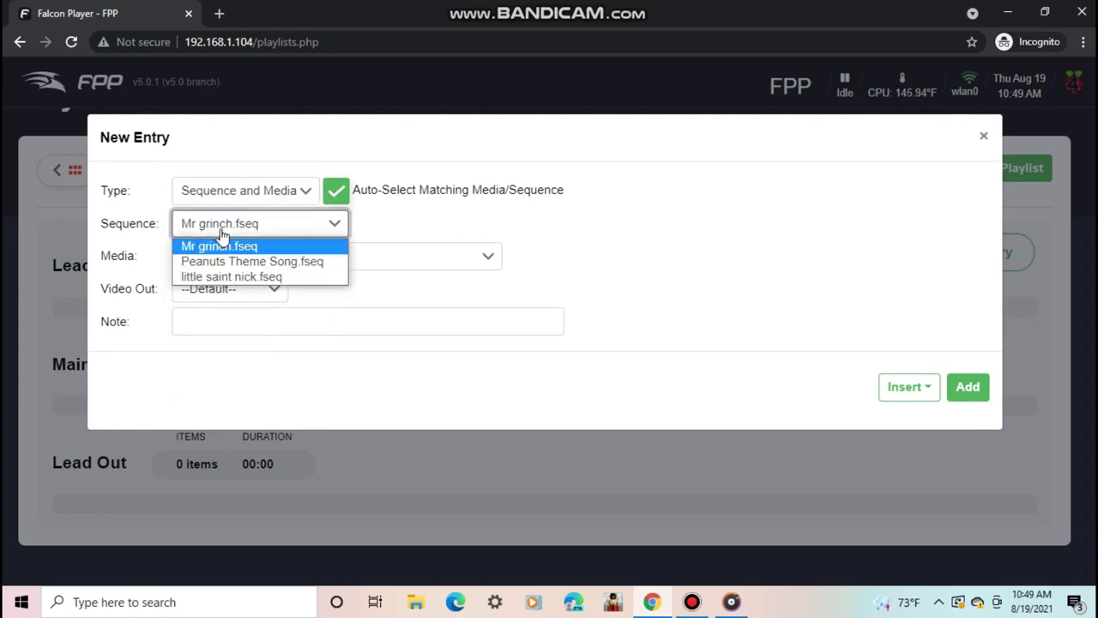
{"action": "left_click", "coordinate": [191, 257]}
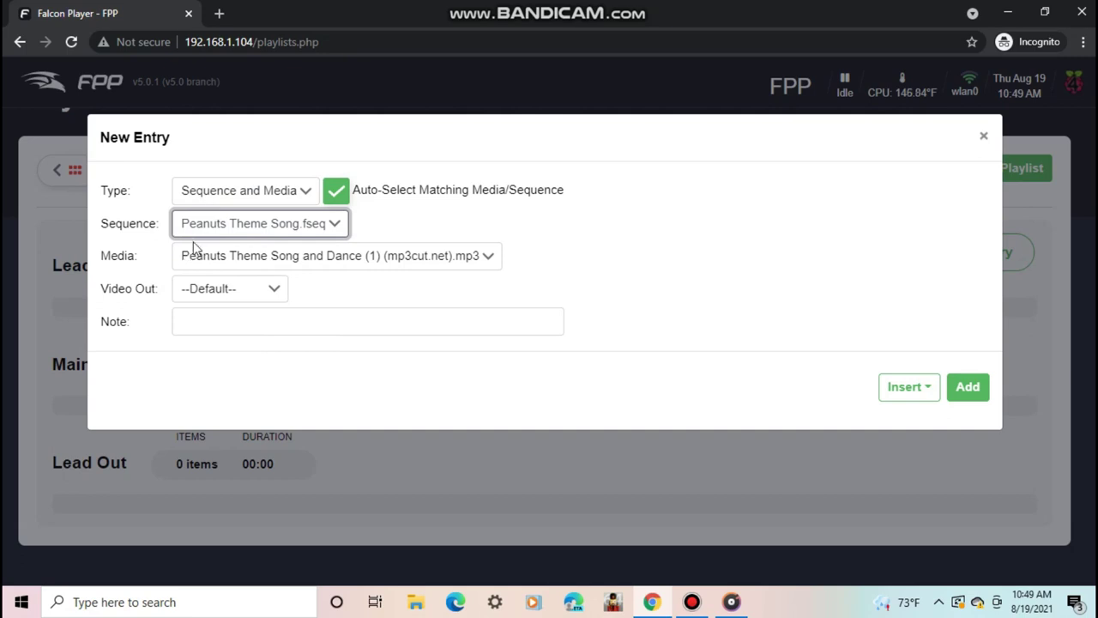
{"action": "left_click", "coordinate": [191, 230]}
{"action": "left_click", "coordinate": [190, 273]}
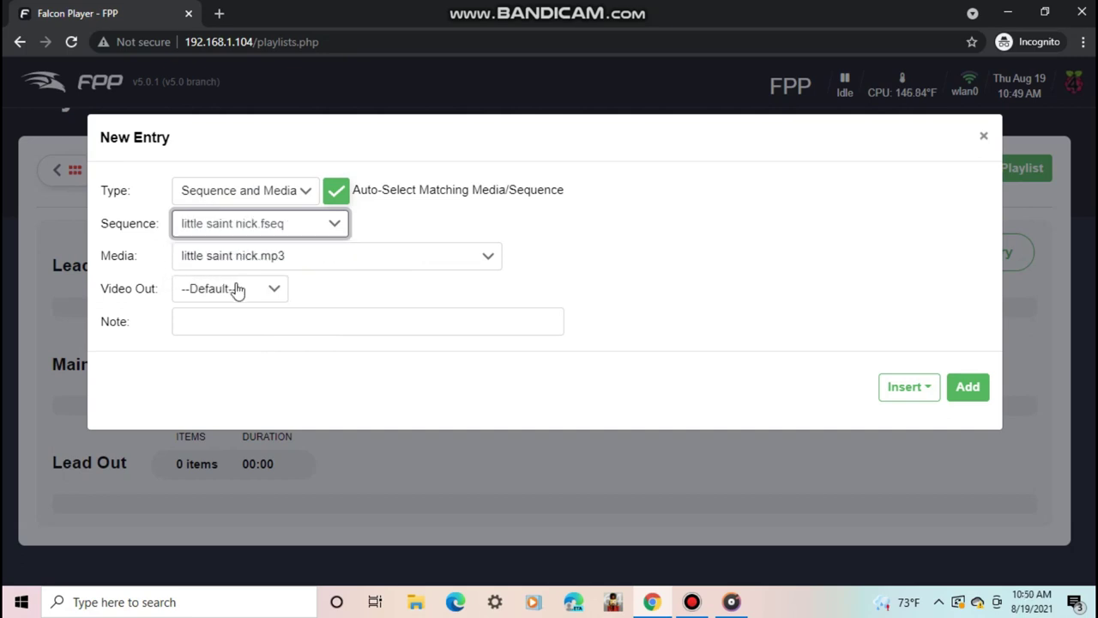
{"action": "left_click", "coordinate": [245, 329]}
{"action": "type", "text": "note"}
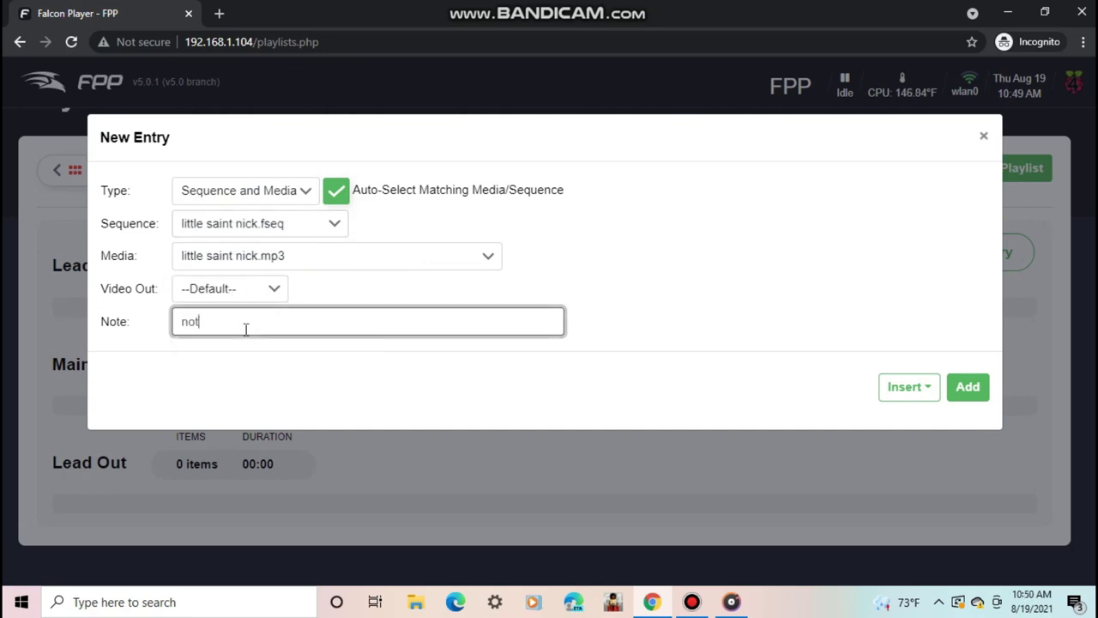
{"action": "left_click", "coordinate": [959, 388]}
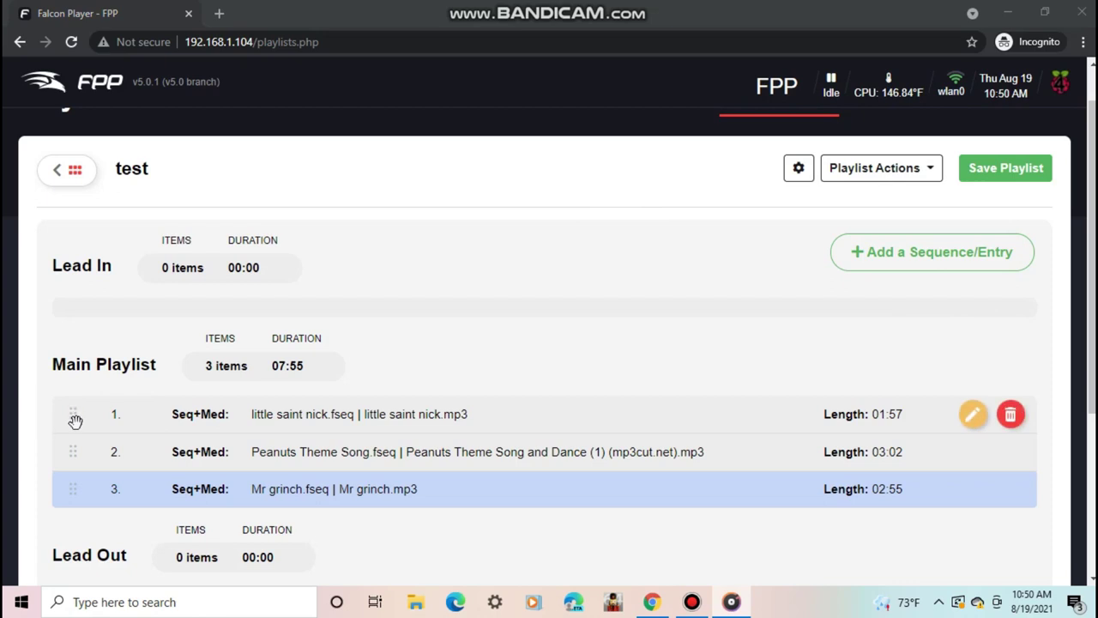
- Move little saint nick to second place after Peanuts Theme Song and save the playlist
{"action": "mouse_move", "coordinate": [74, 421]}
{"action": "left_mouse_down"}
{"action": "mouse_move", "coordinate": [63, 512]}
{"action": "mouse_move", "coordinate": [61, 420]}
{"action": "left_mouse_up"}
{"action": "mouse_move", "coordinate": [939, 451]}
{"action": "left_click", "coordinate": [974, 453]}
{"action": "left_click", "coordinate": [986, 146]}
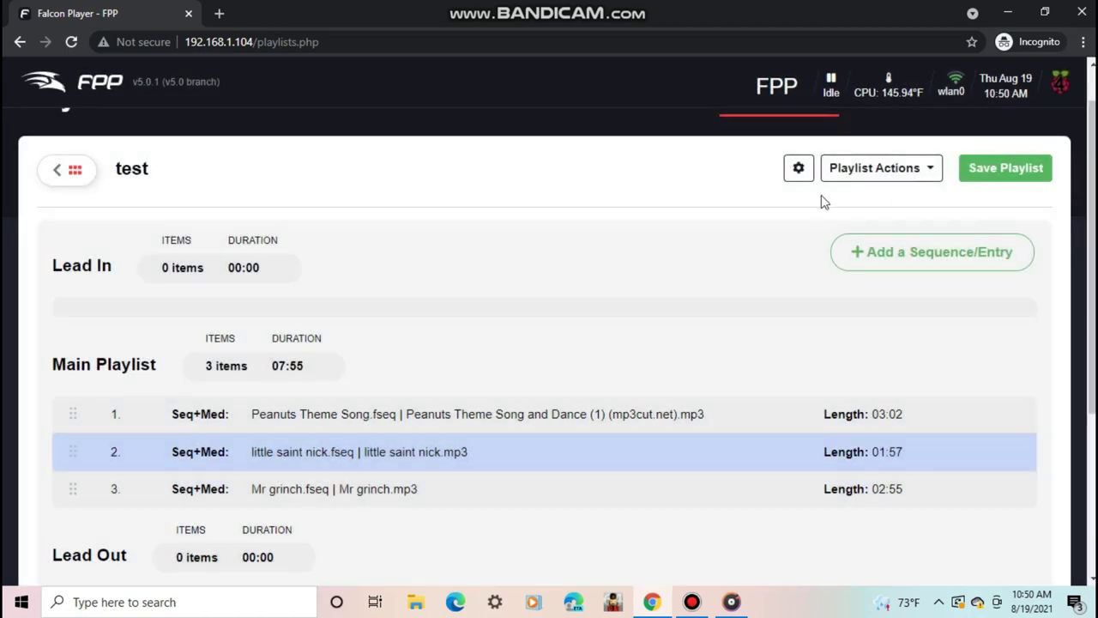
{"action": "left_click", "coordinate": [995, 170]}
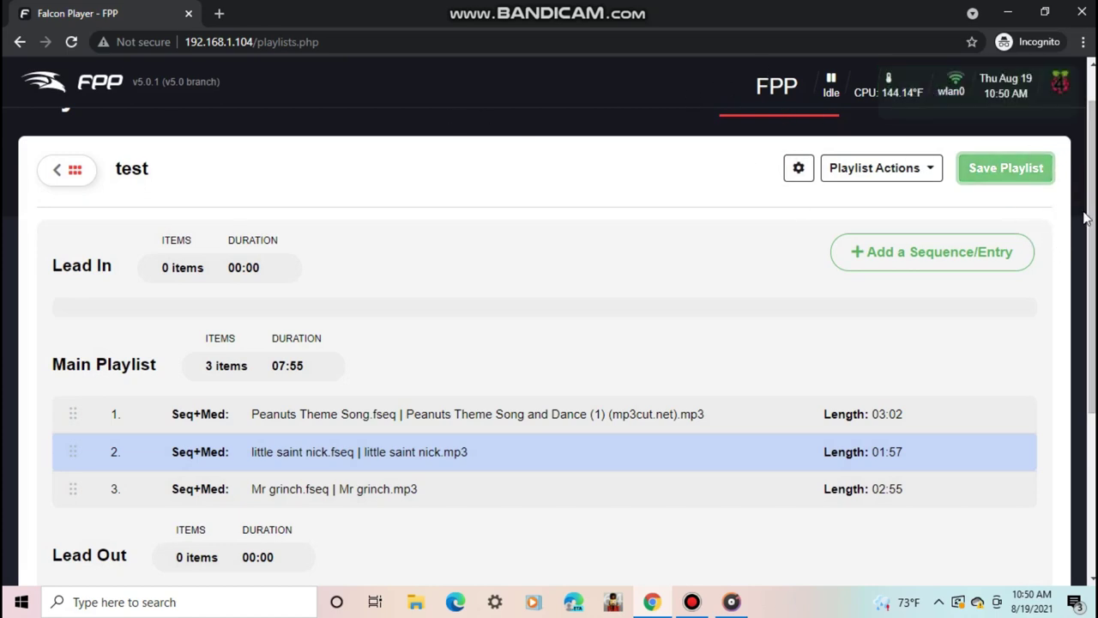
{"action": "left_click_drag", "start_coordinate": [1083, 219], "coordinate": [1067, 133]}
{"action": "scroll", "coordinate": [1084, 148], "scroll_direction": "up", "scroll_amount": 1}
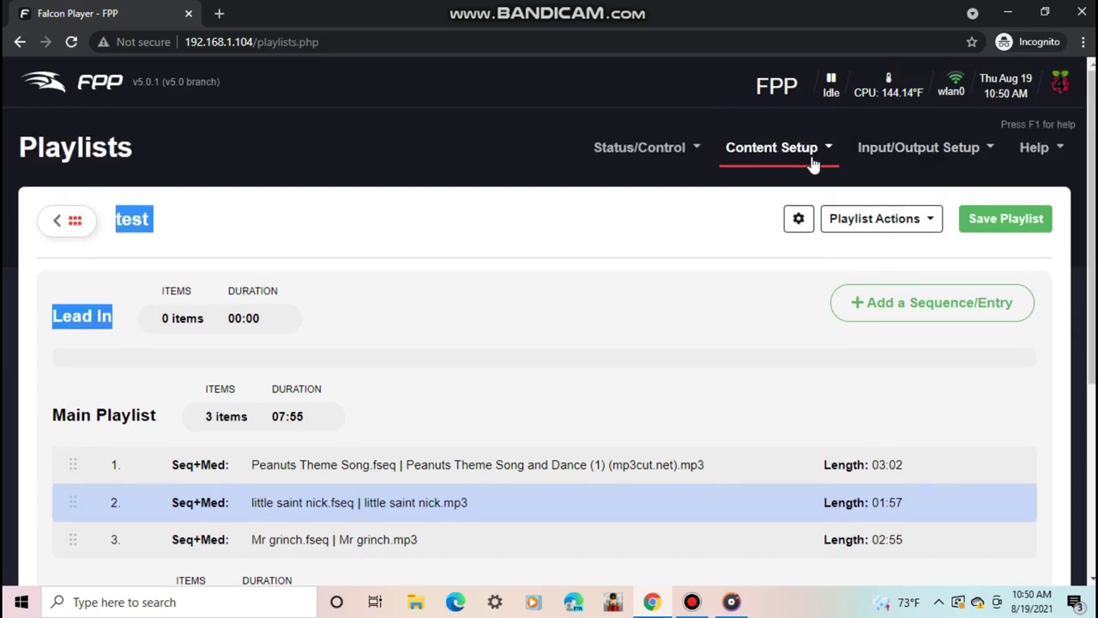
- Add a new entry on the Scheduler page, limited to Sunday, Monday and Tuesday
{"action": "left_click", "coordinate": [772, 147]}
{"action": "left_click", "coordinate": [761, 257]}
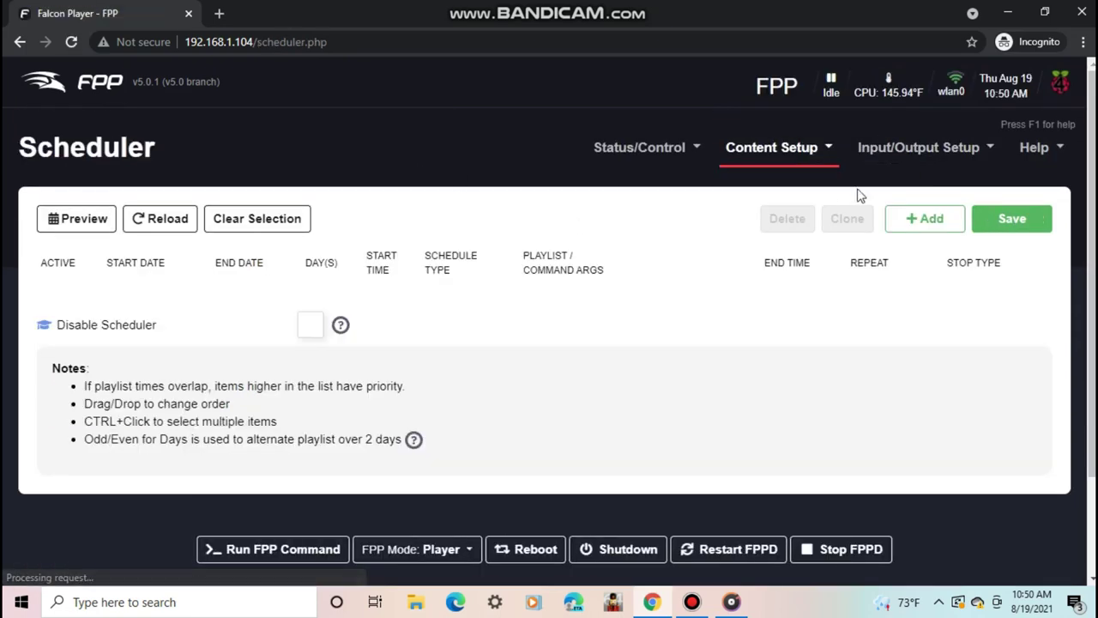
{"action": "left_click", "coordinate": [924, 218]}
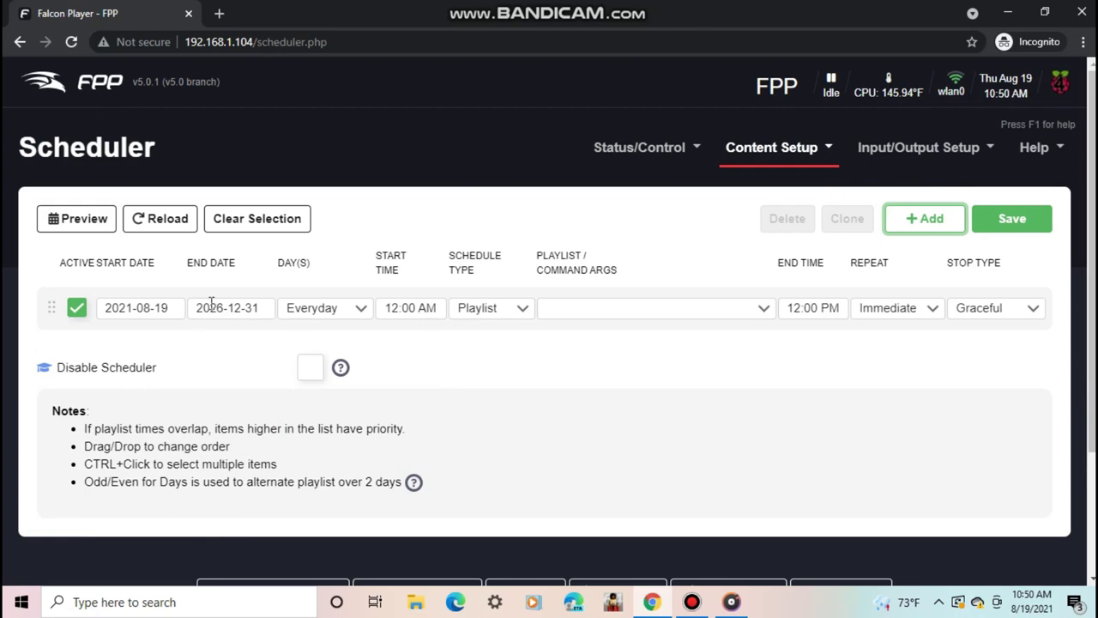
{"action": "left_click", "coordinate": [157, 313]}
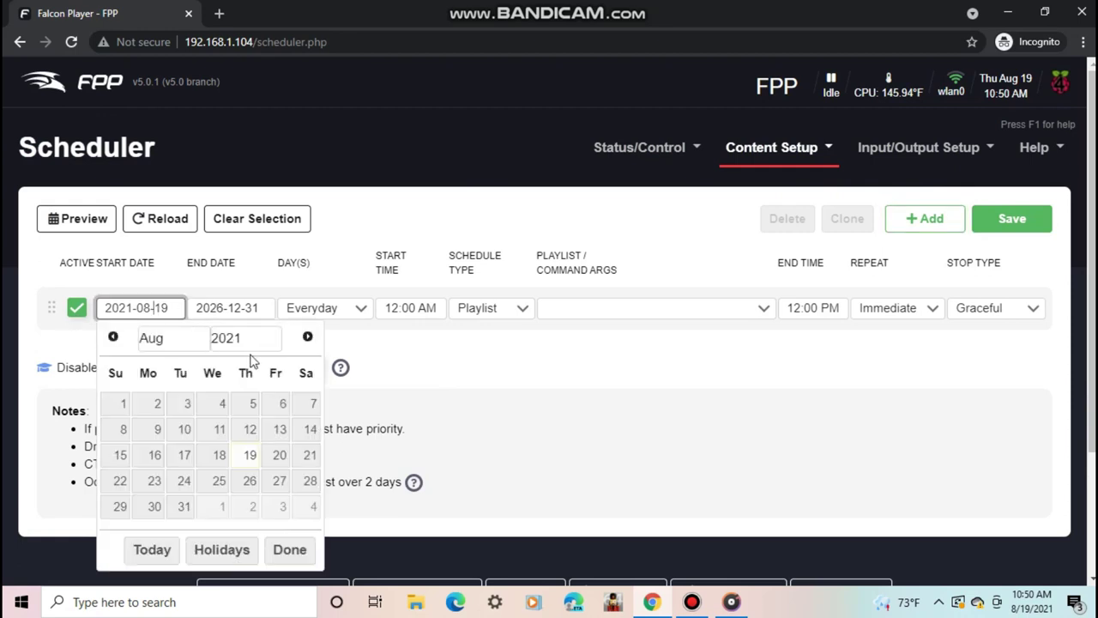
{"action": "left_click", "coordinate": [347, 314]}
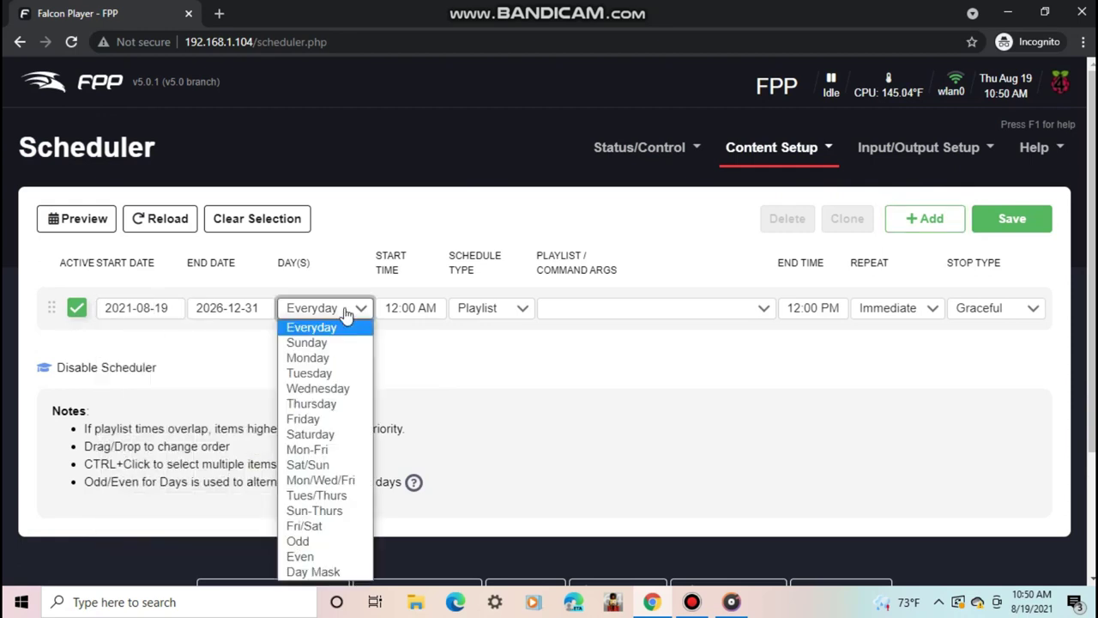
{"action": "left_click", "coordinate": [348, 573]}
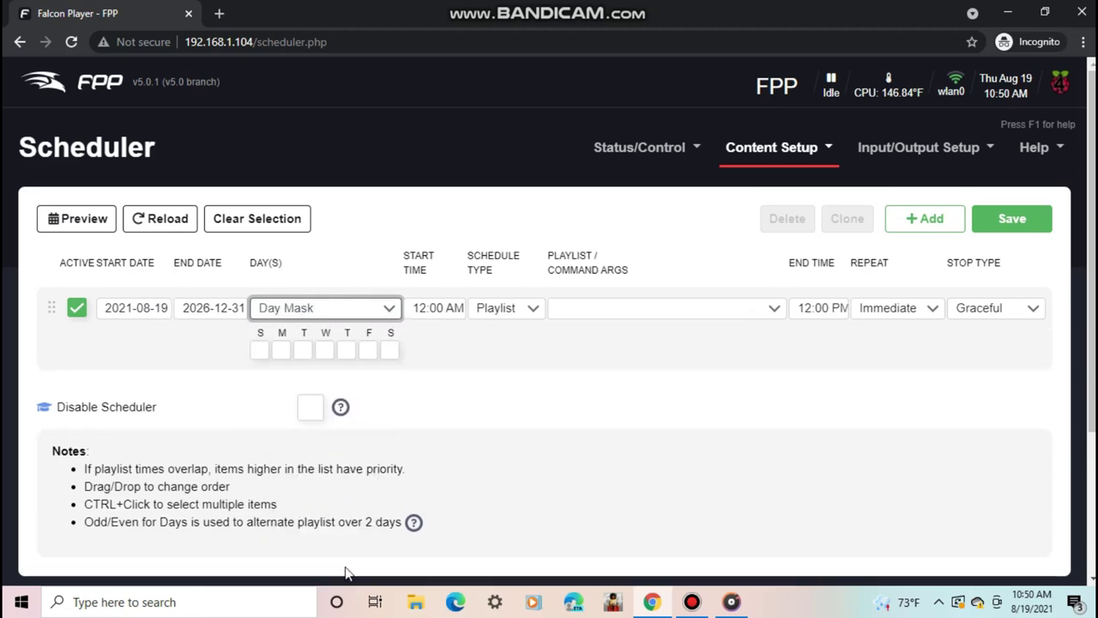
{"action": "left_click", "coordinate": [282, 350]}
{"action": "left_click", "coordinate": [303, 350]}
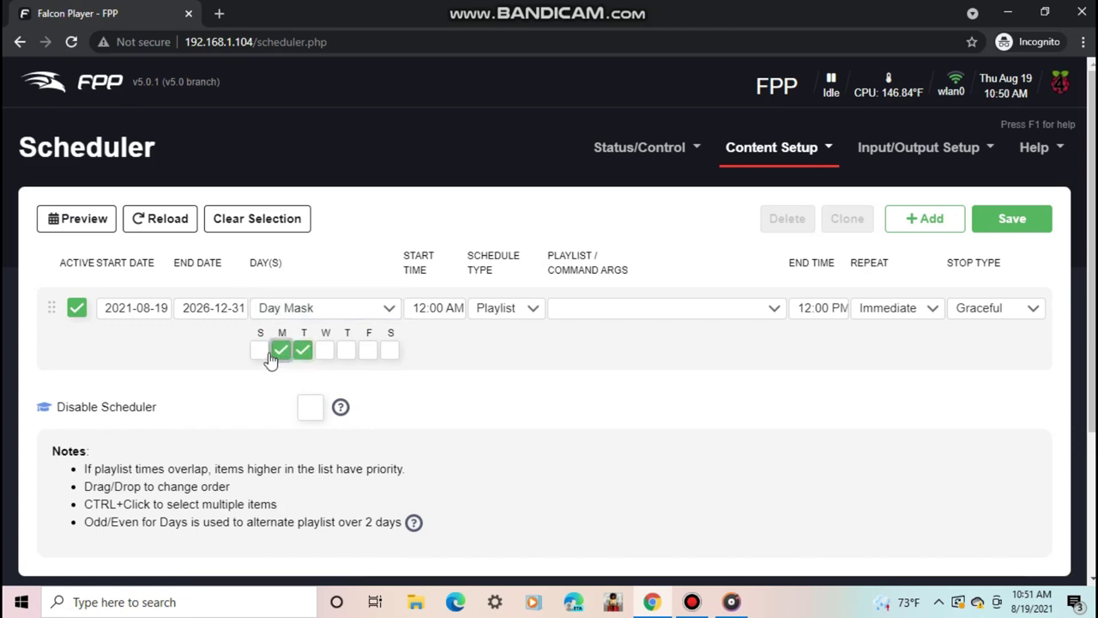
{"action": "left_click", "coordinate": [259, 350]}
- Set the entry's start time to 05:00 PM and schedule the 'test' playlist
{"action": "left_click", "coordinate": [438, 307]}
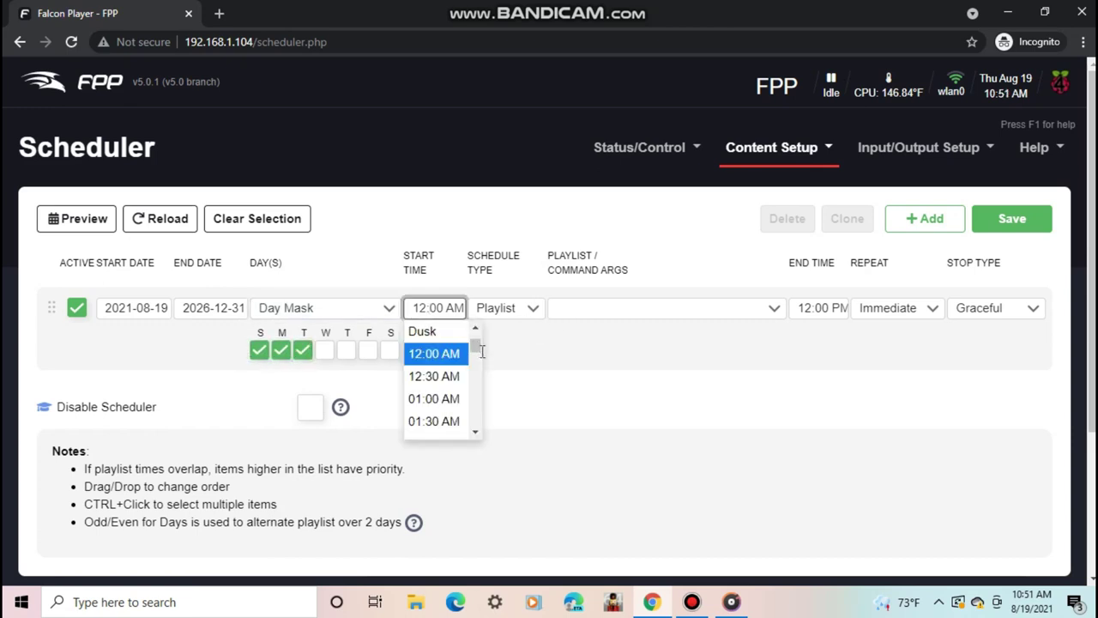
{"action": "left_click", "coordinate": [477, 395]}
{"action": "left_click", "coordinate": [478, 407]}
{"action": "left_click", "coordinate": [419, 355]}
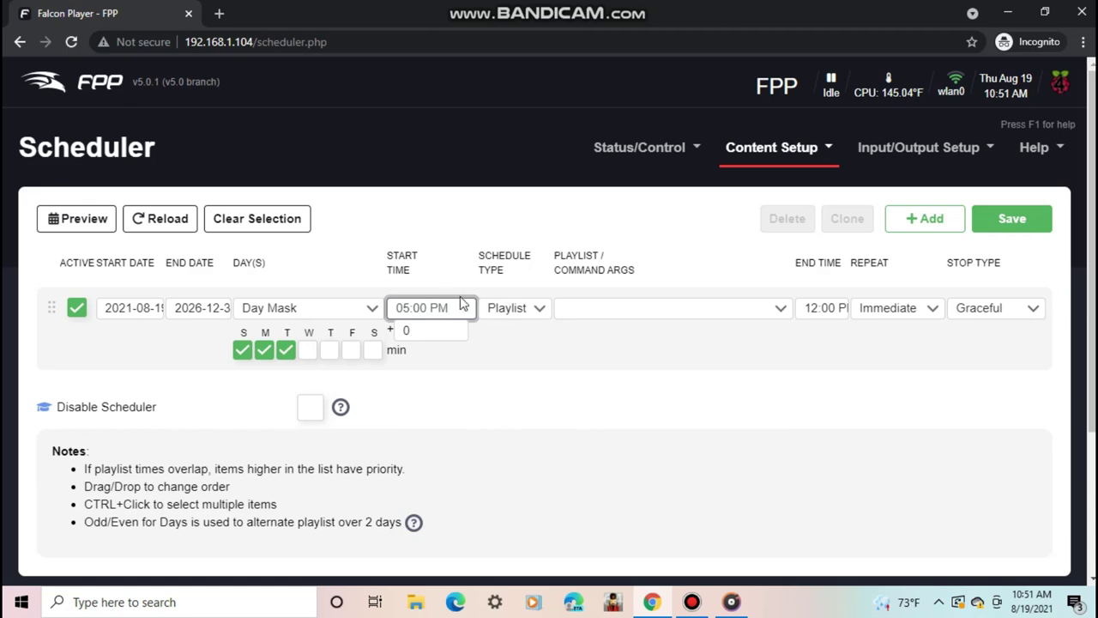
{"action": "left_click", "coordinate": [501, 312]}
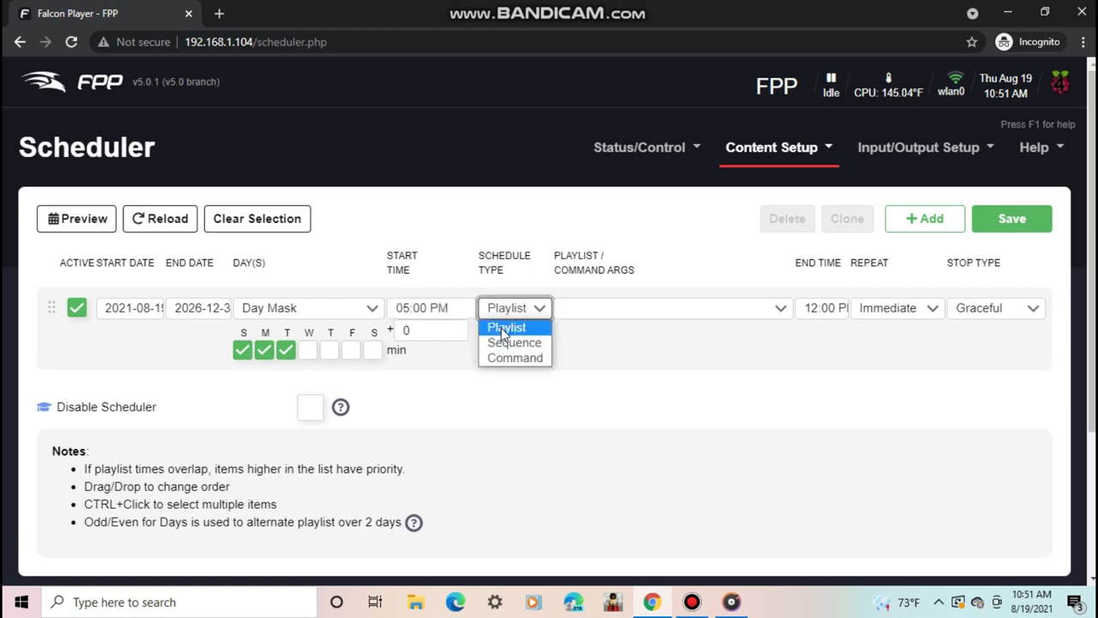
{"action": "left_click", "coordinate": [504, 334]}
{"action": "left_click", "coordinate": [541, 311]}
{"action": "left_click", "coordinate": [545, 326]}
{"action": "left_click", "coordinate": [573, 310]}
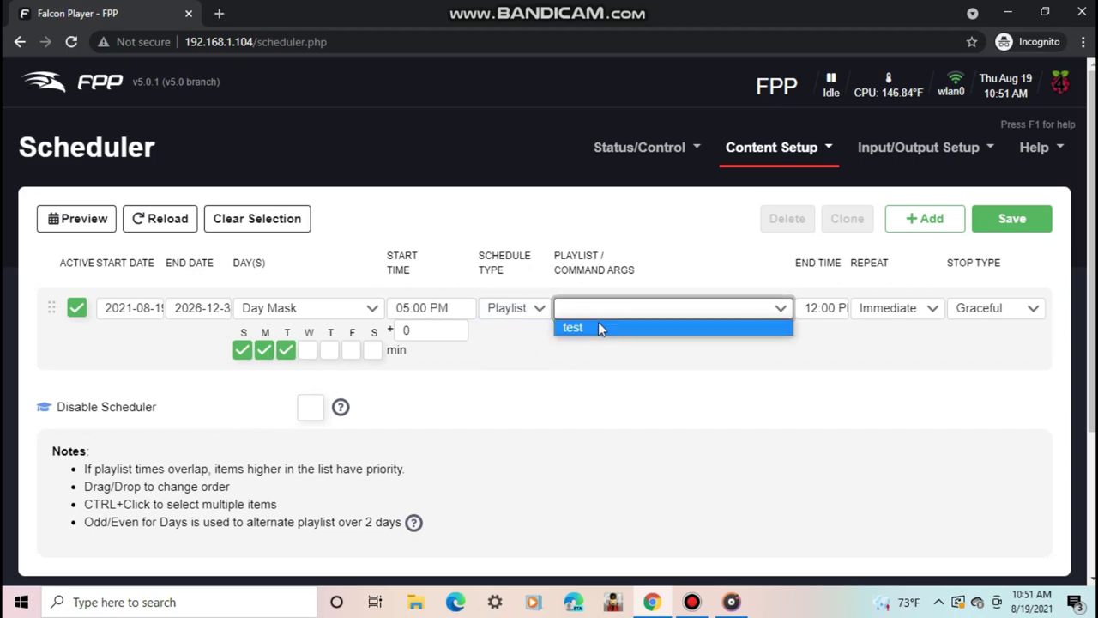
{"action": "left_click", "coordinate": [599, 326]}
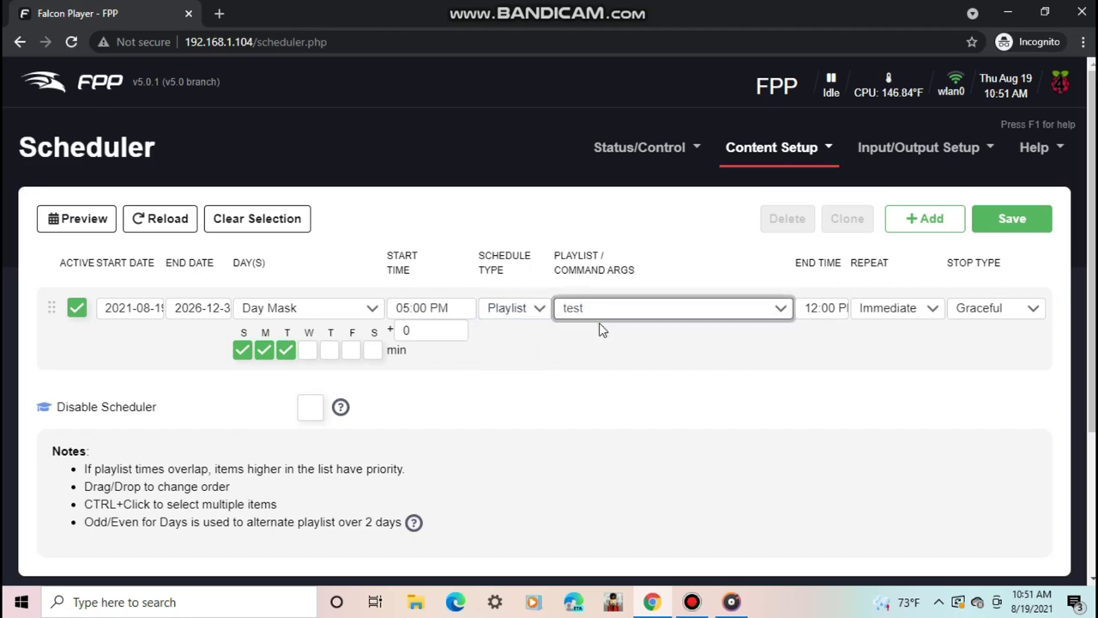
- Set the end time to 10:00 PM, keeping Immediate repeat and Graceful stop
{"action": "left_click", "coordinate": [821, 314]}
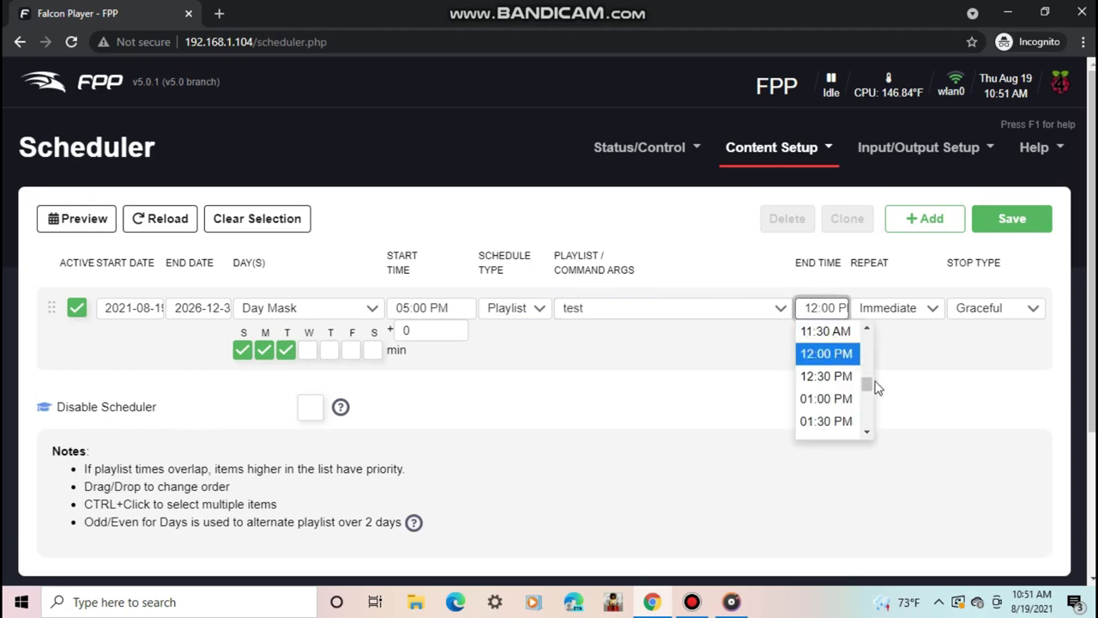
{"action": "left_click_drag", "start_coordinate": [867, 387], "coordinate": [867, 417]}
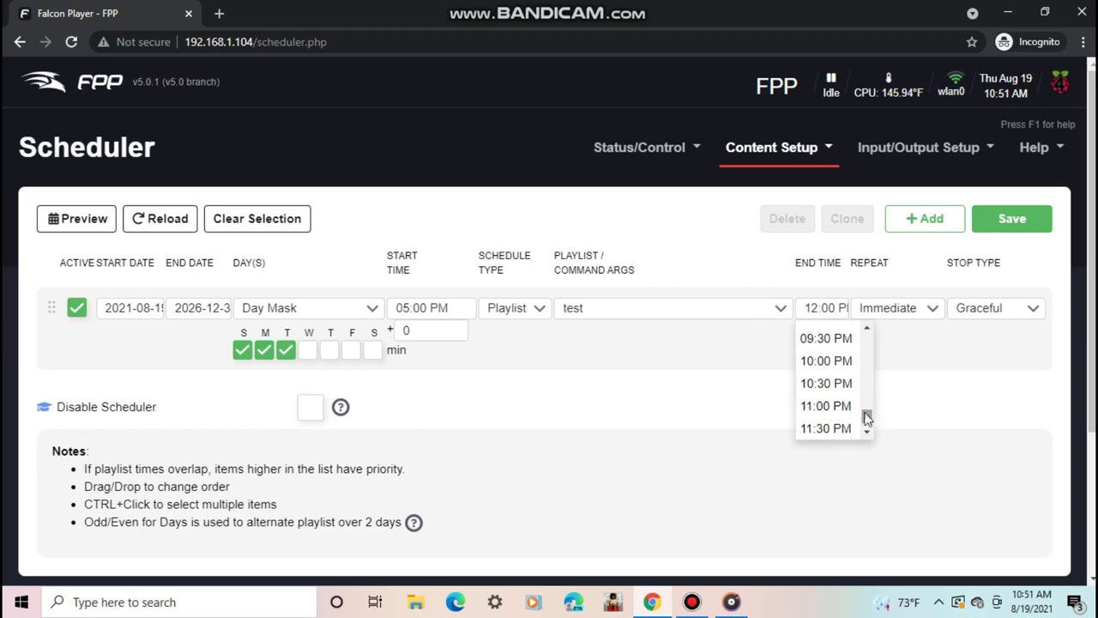
{"action": "left_click", "coordinate": [832, 361]}
{"action": "left_click", "coordinate": [879, 309]}
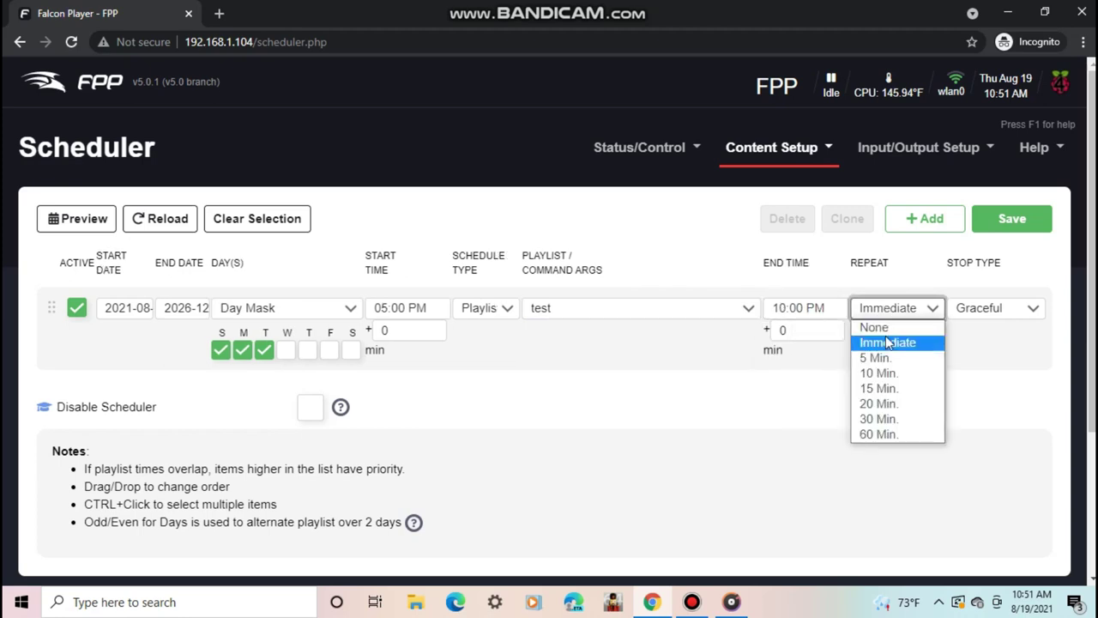
{"action": "left_click", "coordinate": [888, 343]}
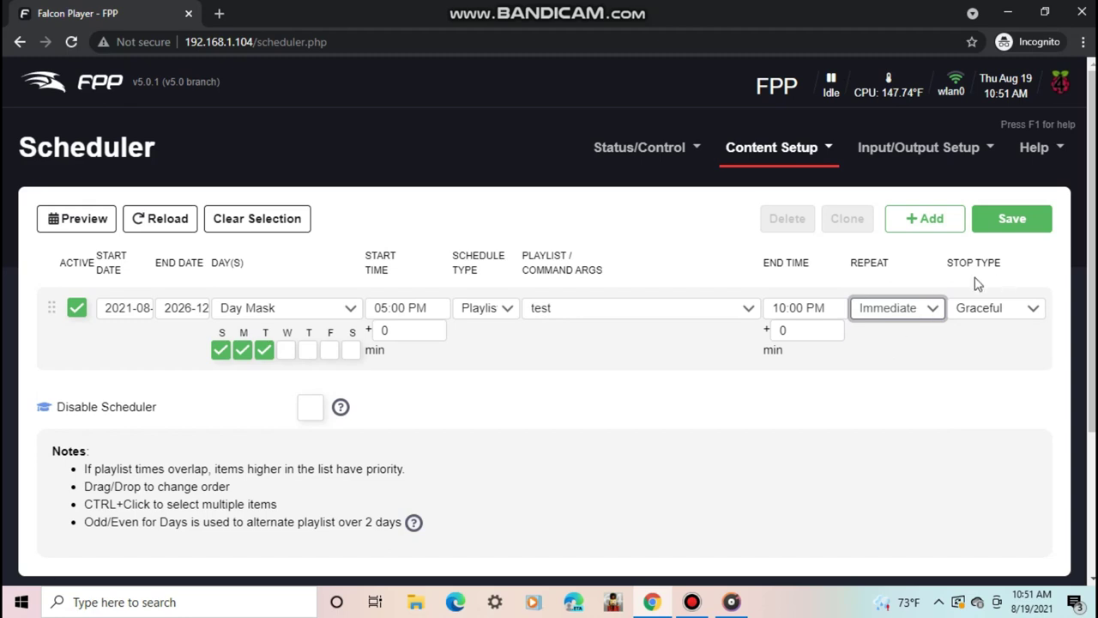
{"action": "left_click", "coordinate": [985, 311]}
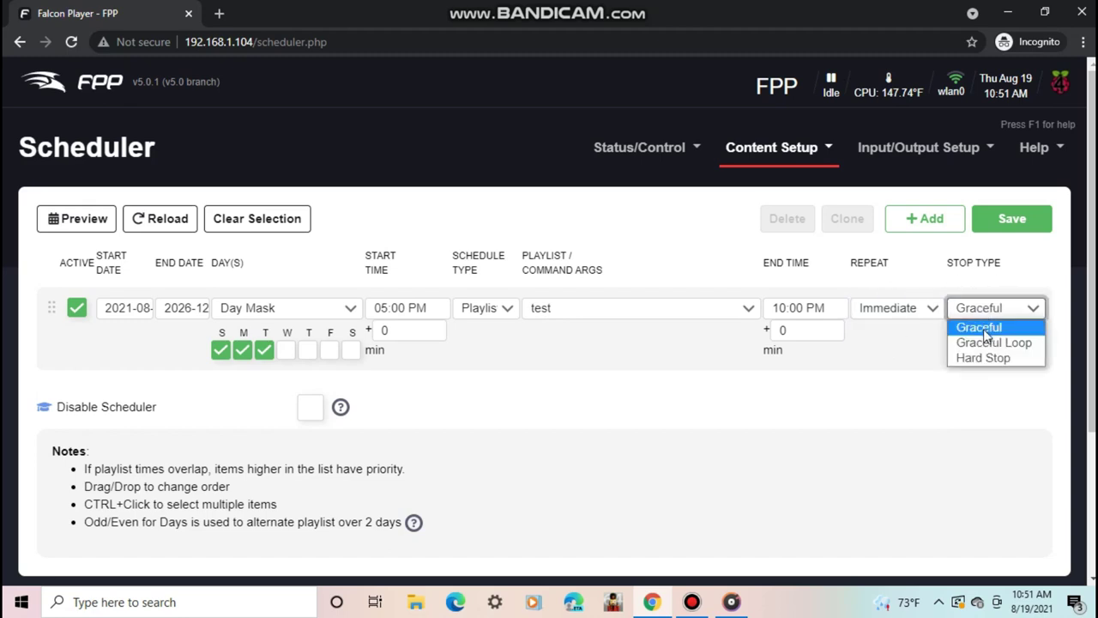
{"action": "left_click", "coordinate": [985, 335]}
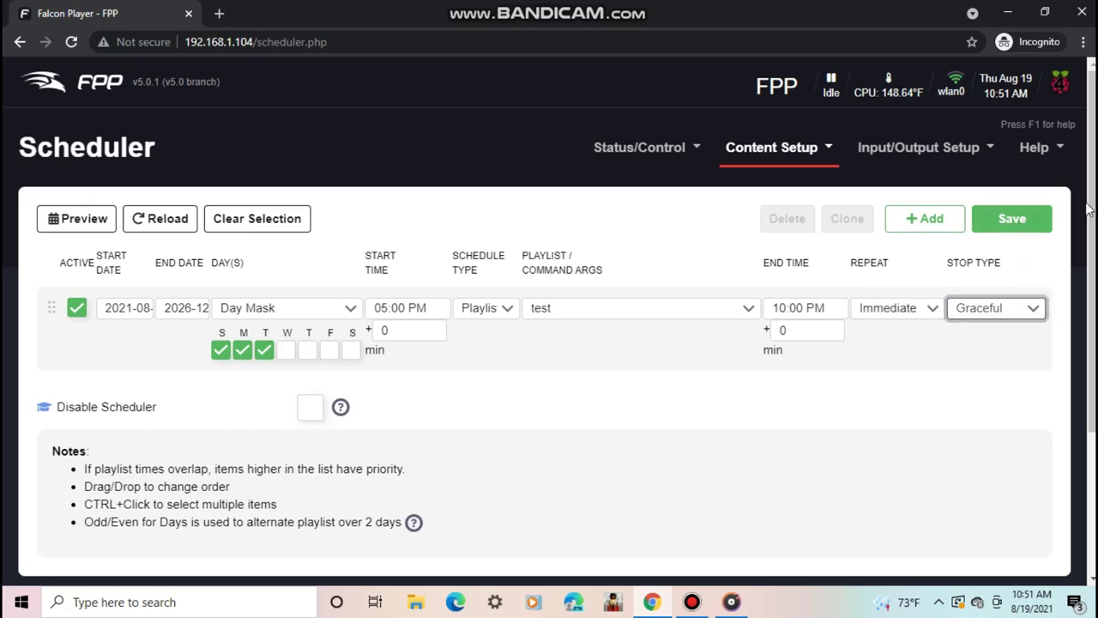
{"action": "scroll", "coordinate": [1072, 319], "scroll_direction": "down", "scroll_amount": 2}
{"action": "scroll", "coordinate": [1047, 257], "scroll_direction": "up", "scroll_amount": 2}
- Save the Sunday–Tuesday 05:00–10:00 PM schedule entry for the 'test' playlist
{"action": "left_click", "coordinate": [1000, 230]}
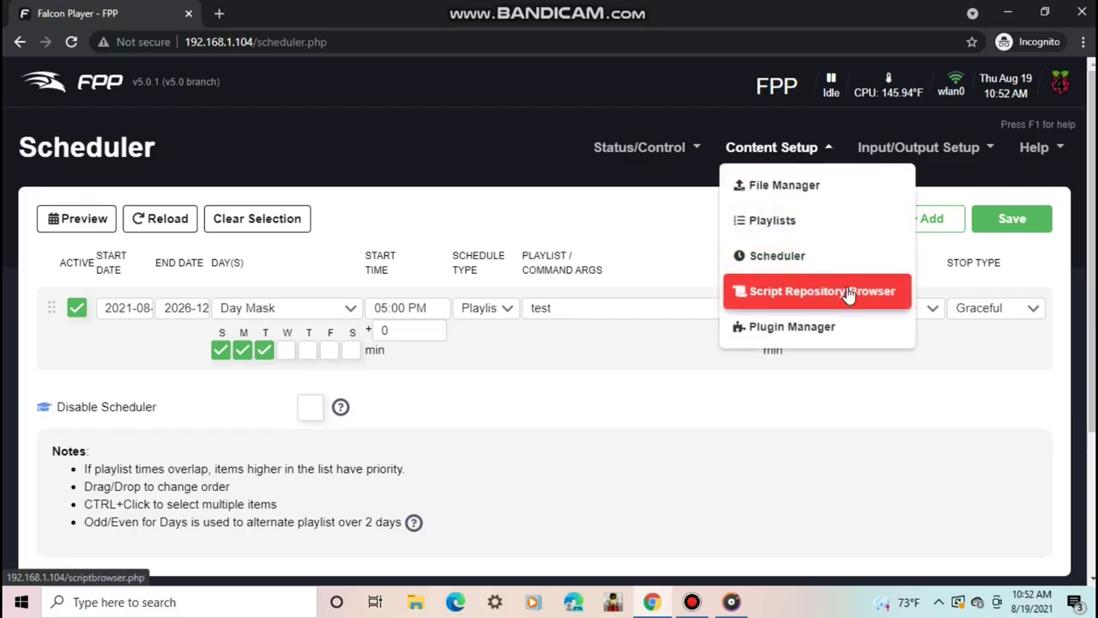
- In the Script Repository Browser, install the shutdown scripts, including Shutdown.sh
{"action": "left_click", "coordinate": [848, 292]}
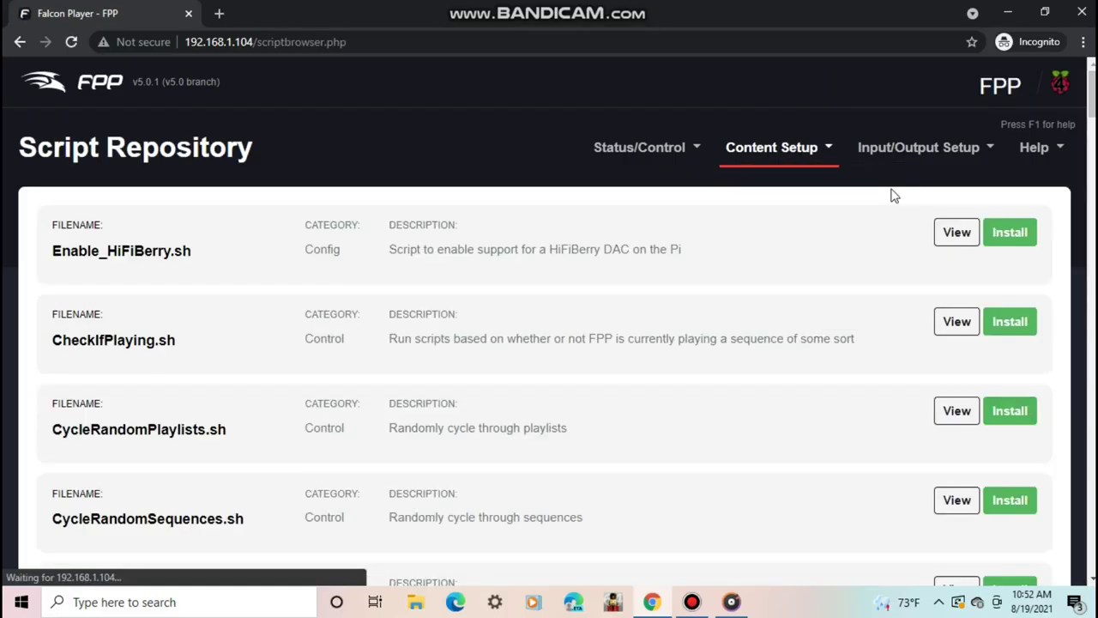
{"action": "scroll", "coordinate": [549, 343], "scroll_direction": "down", "scroll_amount": 10}
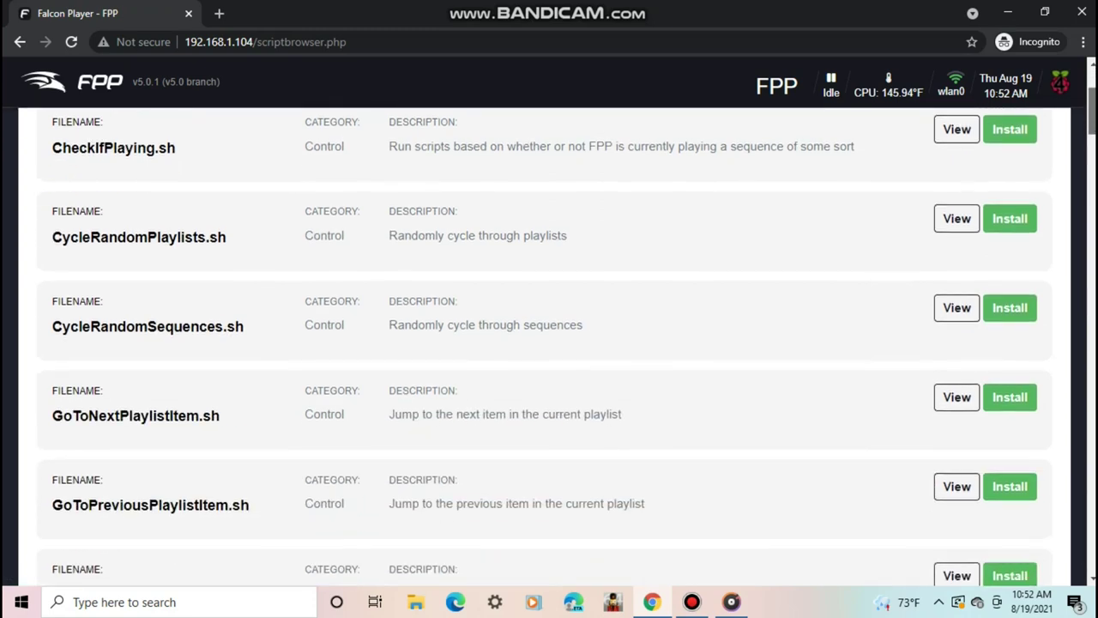
{"action": "scroll", "coordinate": [545, 347], "scroll_direction": "down", "scroll_amount": 16}
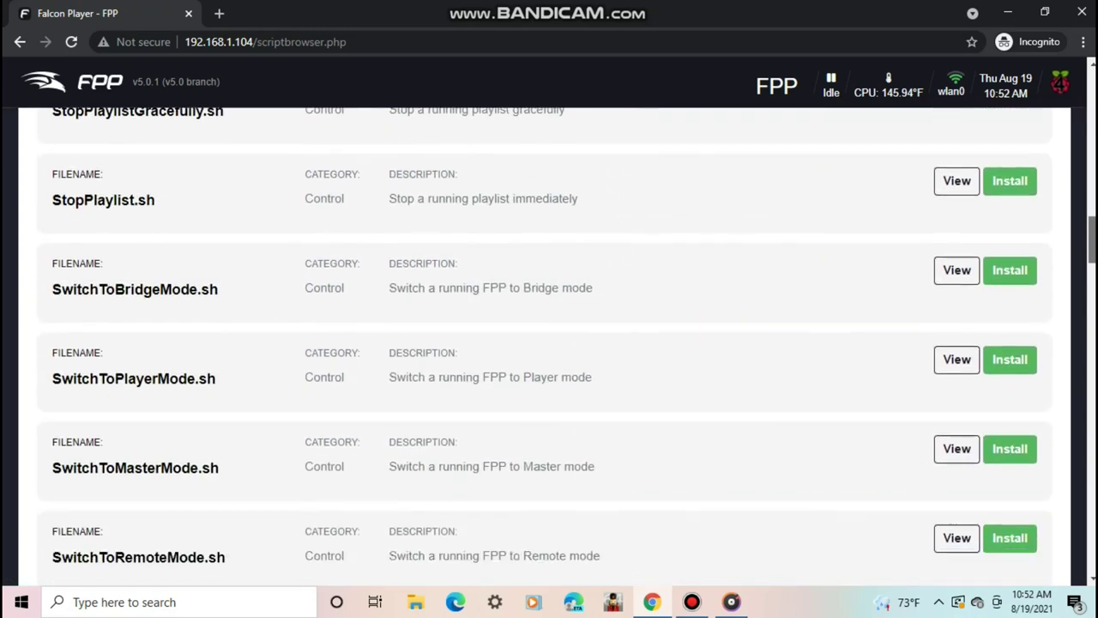
{"action": "scroll", "coordinate": [549, 347], "scroll_direction": "down", "scroll_amount": 20}
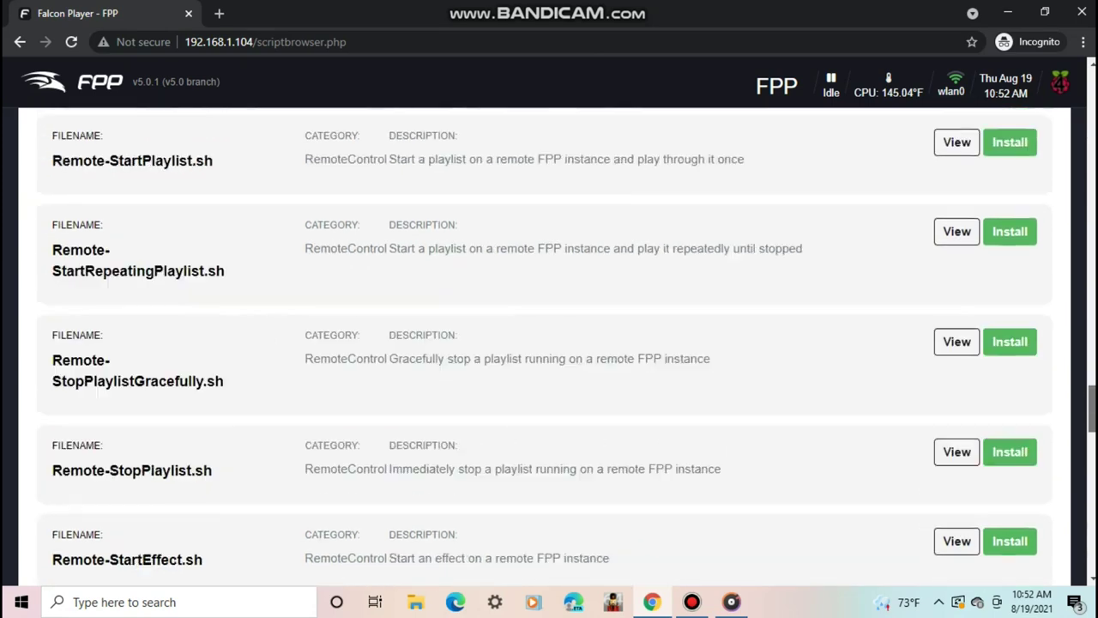
{"action": "scroll", "coordinate": [949, 461], "scroll_direction": "down", "scroll_amount": 7}
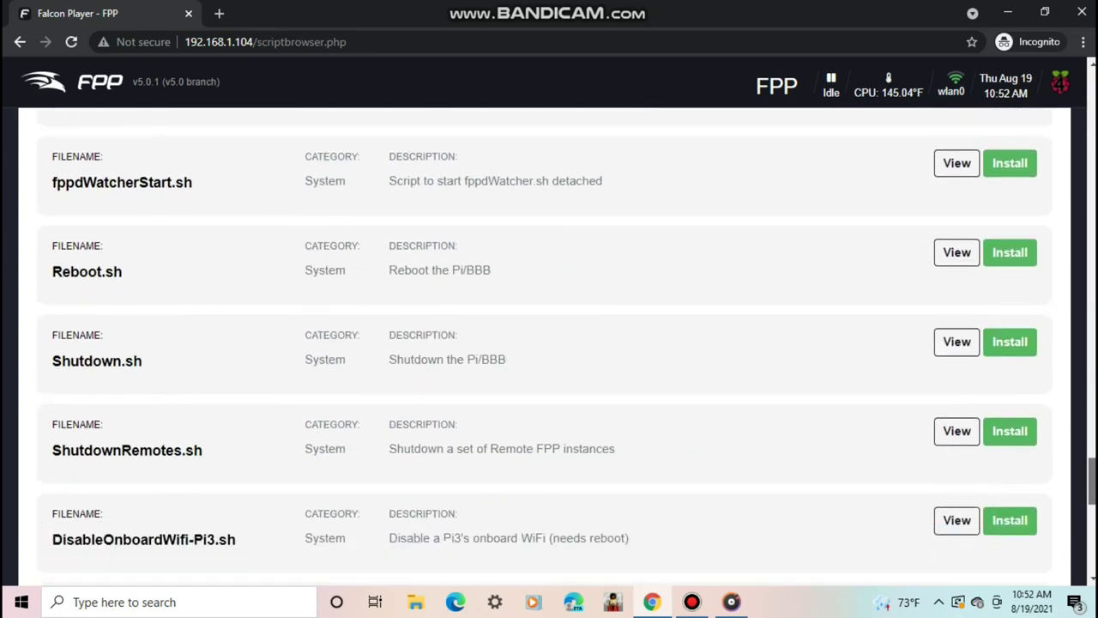
{"action": "left_click", "coordinate": [1026, 364]}
{"action": "left_click", "coordinate": [1009, 279]}
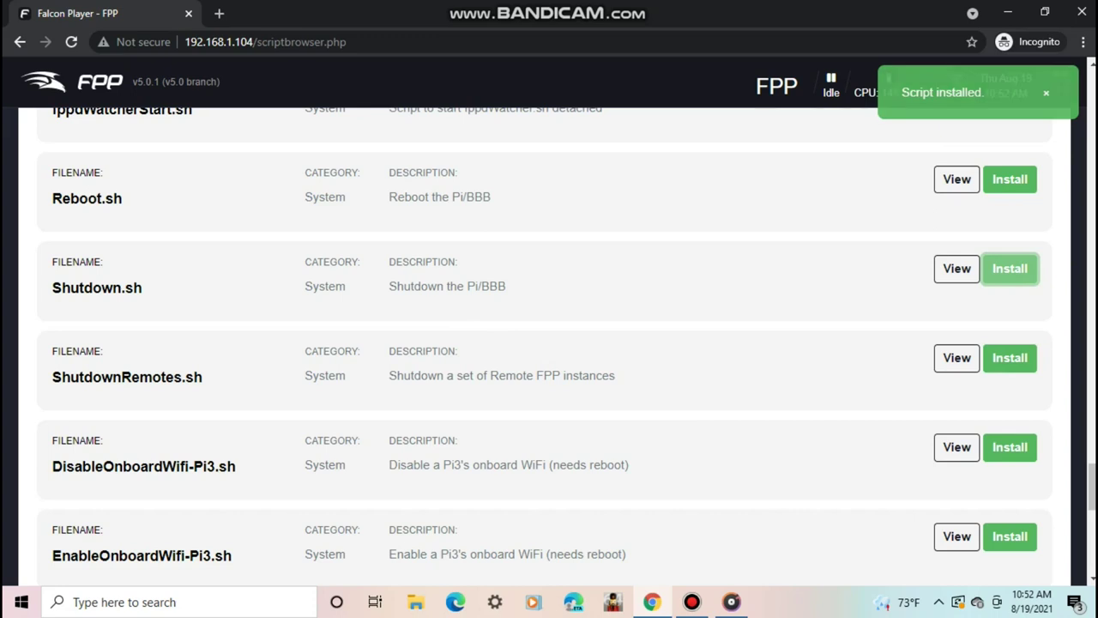
{"action": "left_click_drag", "start_coordinate": [1091, 497], "coordinate": [1086, 77]}
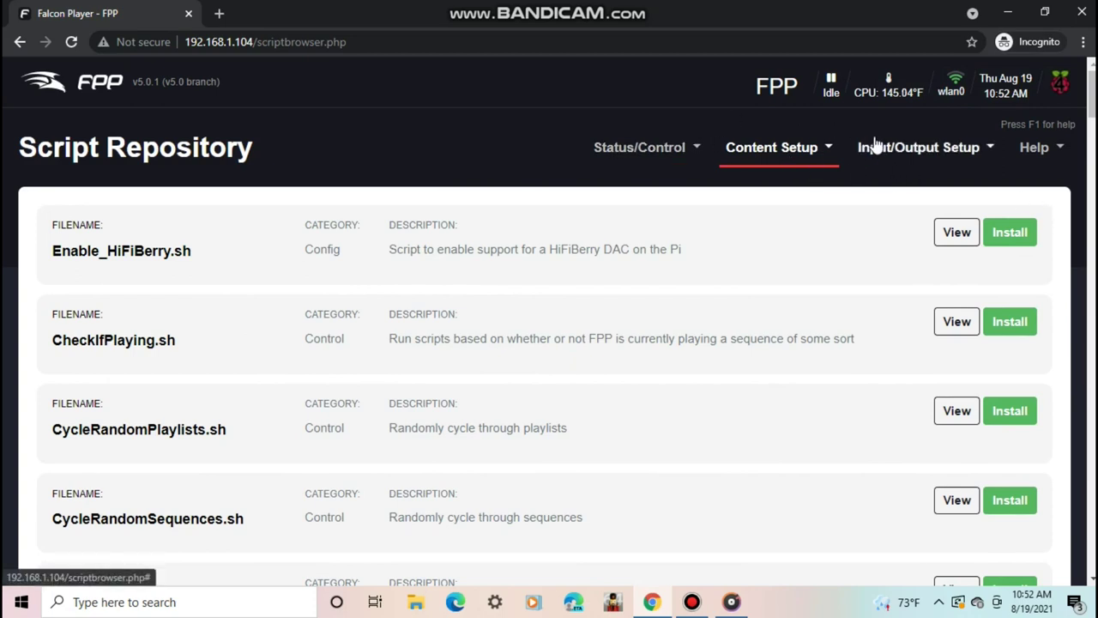
{"action": "left_click", "coordinate": [781, 153]}
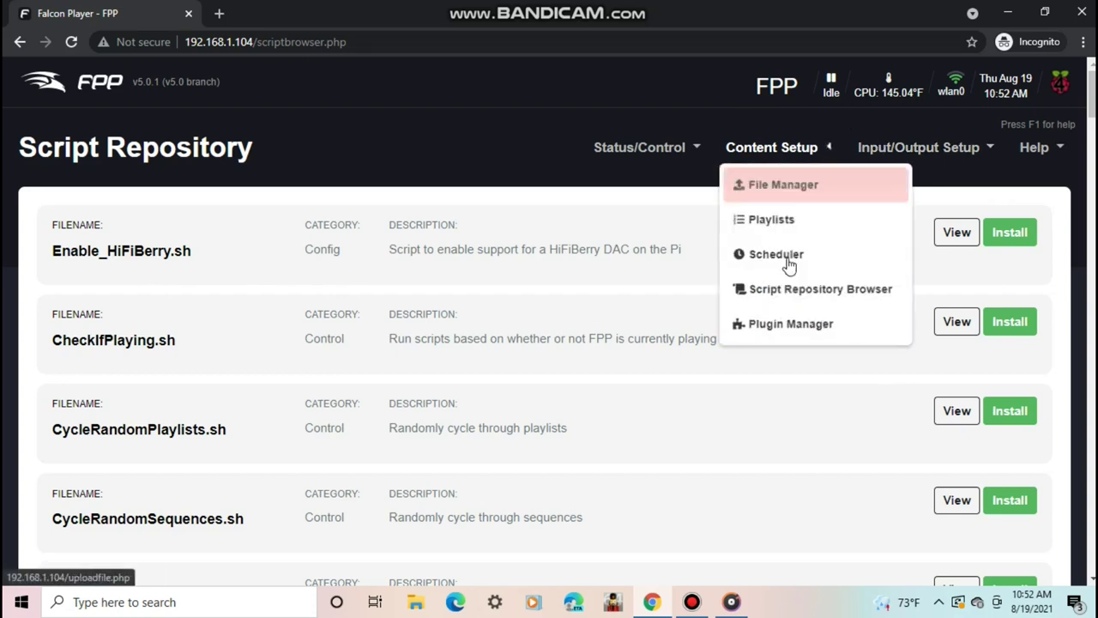
{"action": "left_click", "coordinate": [797, 335]}
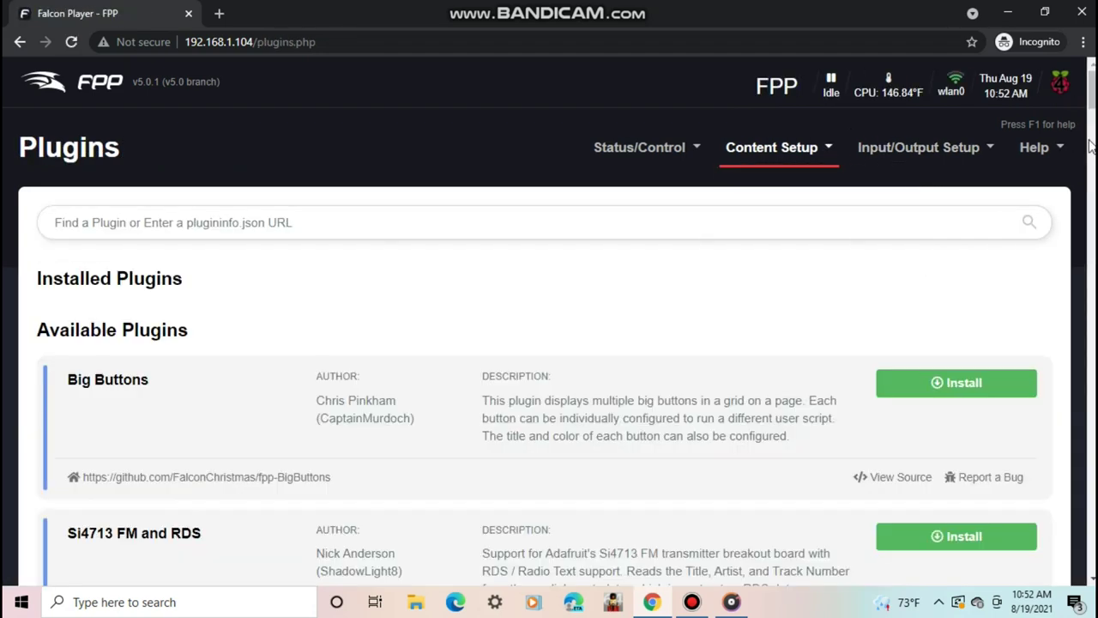
{"action": "scroll", "coordinate": [537, 223], "scroll_direction": "down", "scroll_amount": 2}
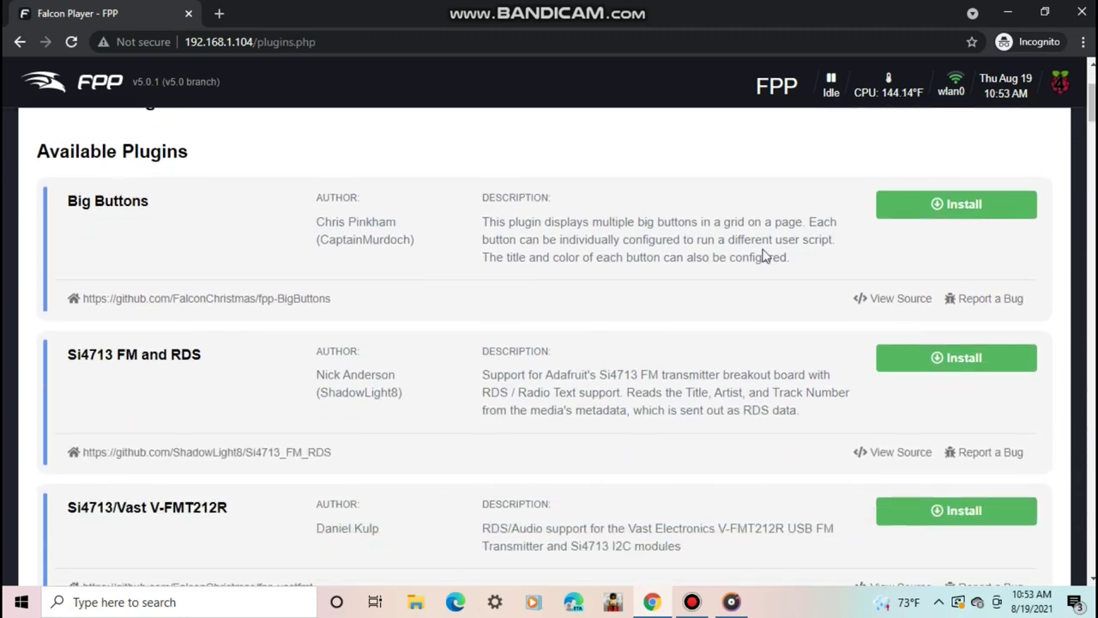
{"action": "left_click_drag", "start_coordinate": [1093, 103], "coordinate": [1093, 255]}
{"action": "left_click_drag", "start_coordinate": [1083, 194], "coordinate": [1088, 231]}
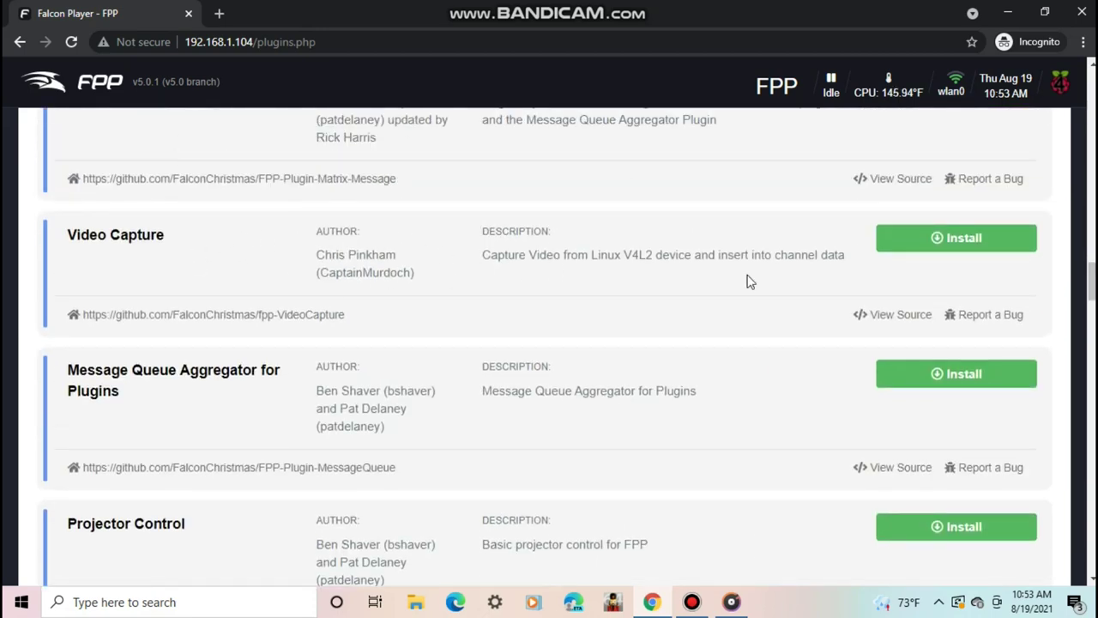
{"action": "left_click_drag", "start_coordinate": [1091, 277], "coordinate": [1070, 45]}
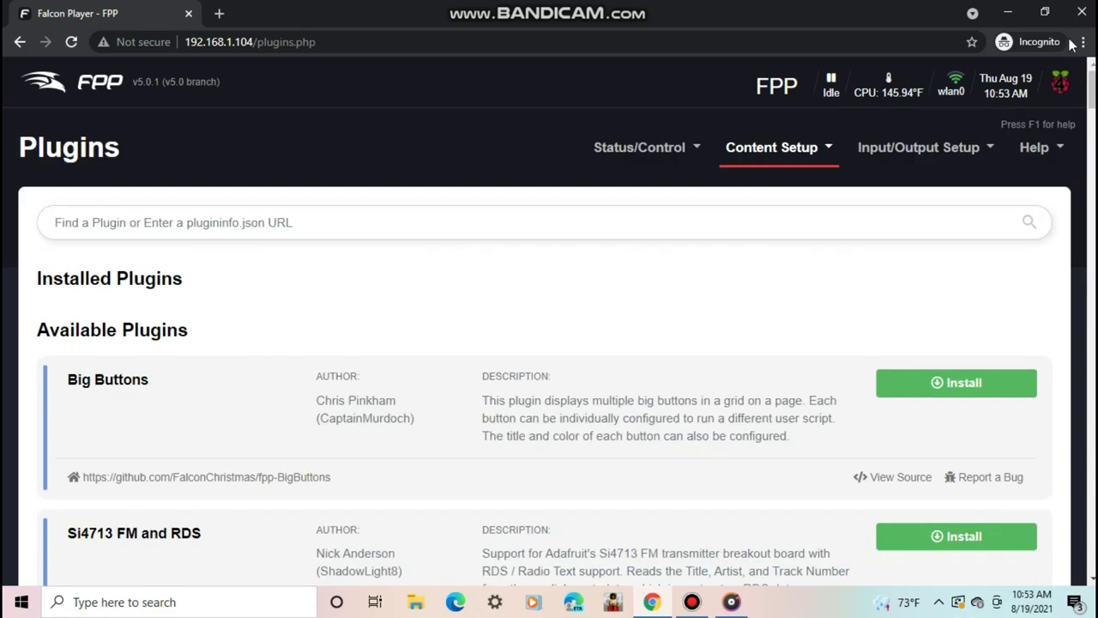
- On Channel Inputs, enable input, create one E1.31 input row, then delete it
{"action": "left_click", "coordinate": [919, 152]}
{"action": "left_click", "coordinate": [987, 185]}
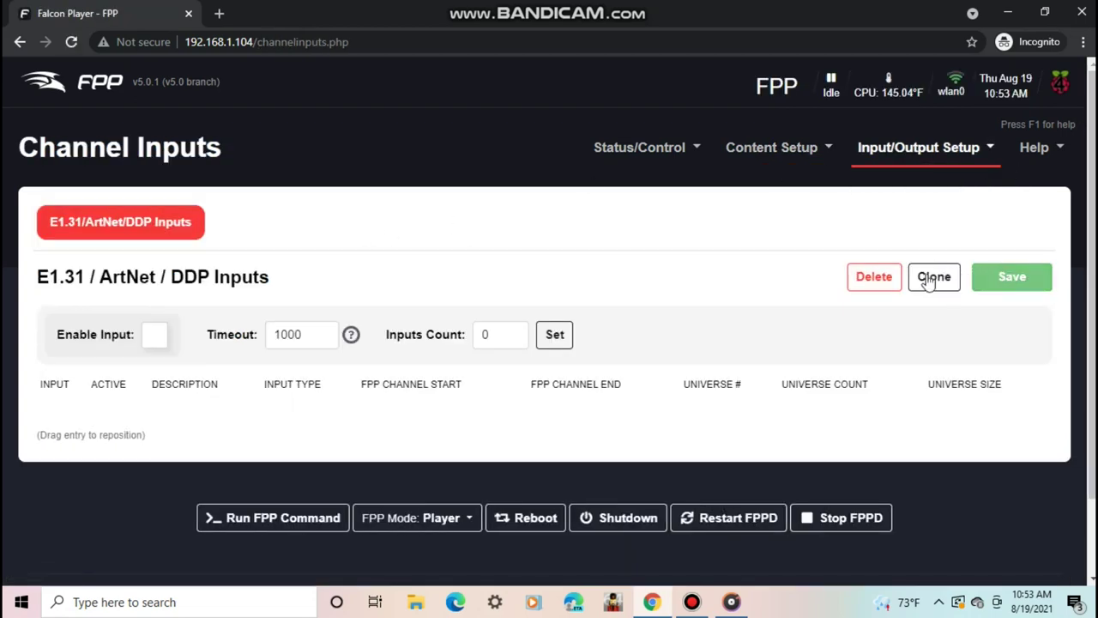
{"action": "left_click", "coordinate": [555, 335]}
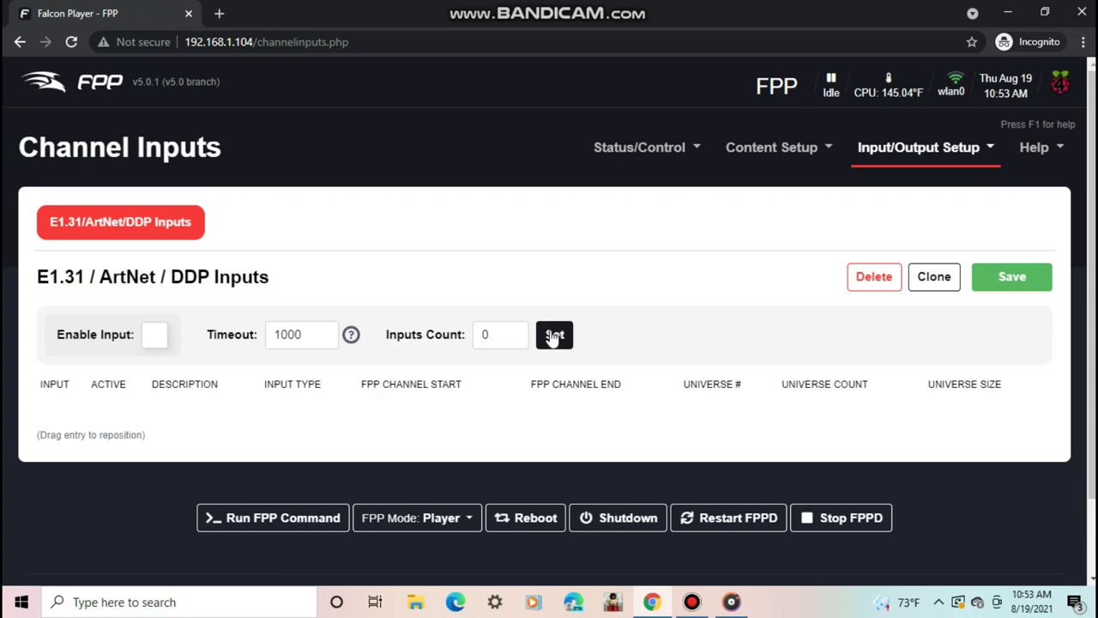
{"action": "left_click", "coordinate": [155, 336]}
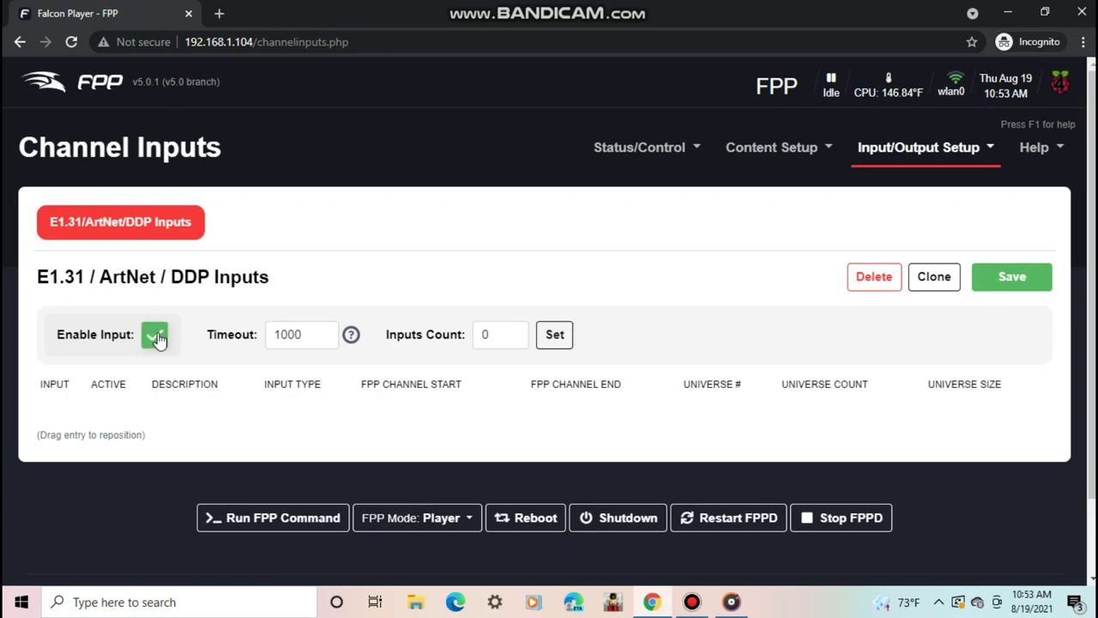
{"action": "left_click_drag", "start_coordinate": [496, 335], "coordinate": [472, 341]}
{"action": "left_click", "coordinate": [554, 335]}
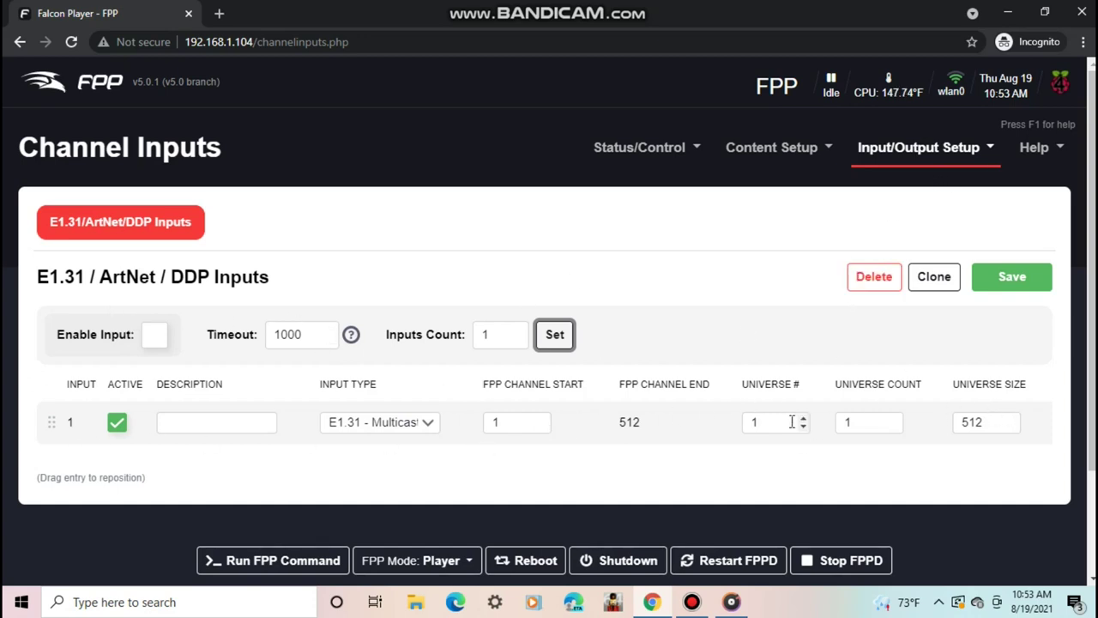
{"action": "left_click", "coordinate": [693, 440]}
{"action": "left_click", "coordinate": [876, 277]}
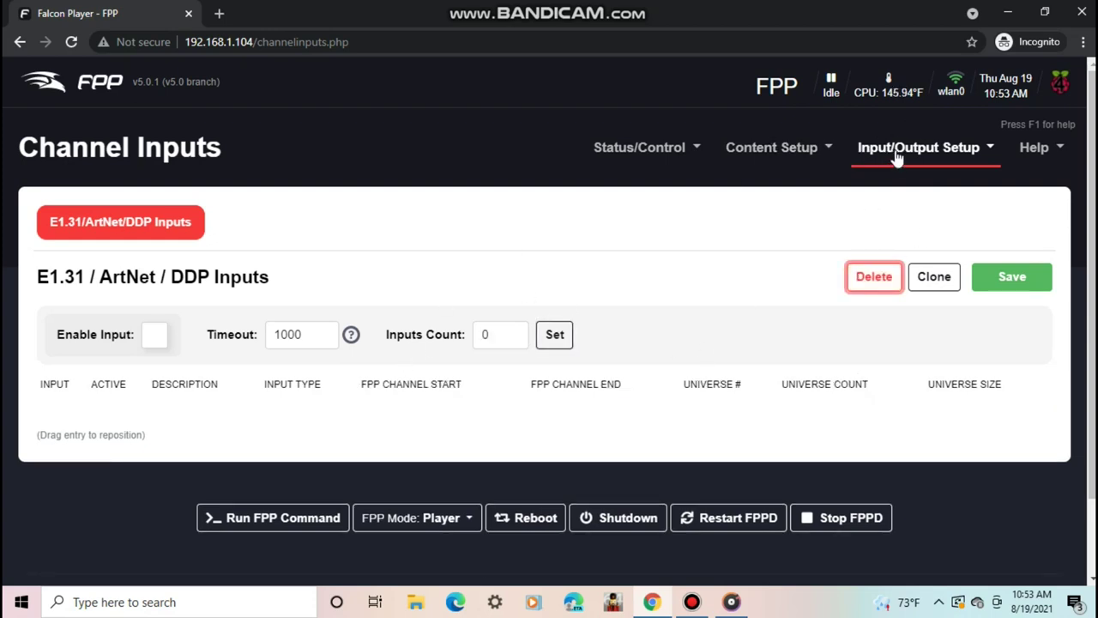
{"action": "left_click", "coordinate": [896, 155]}
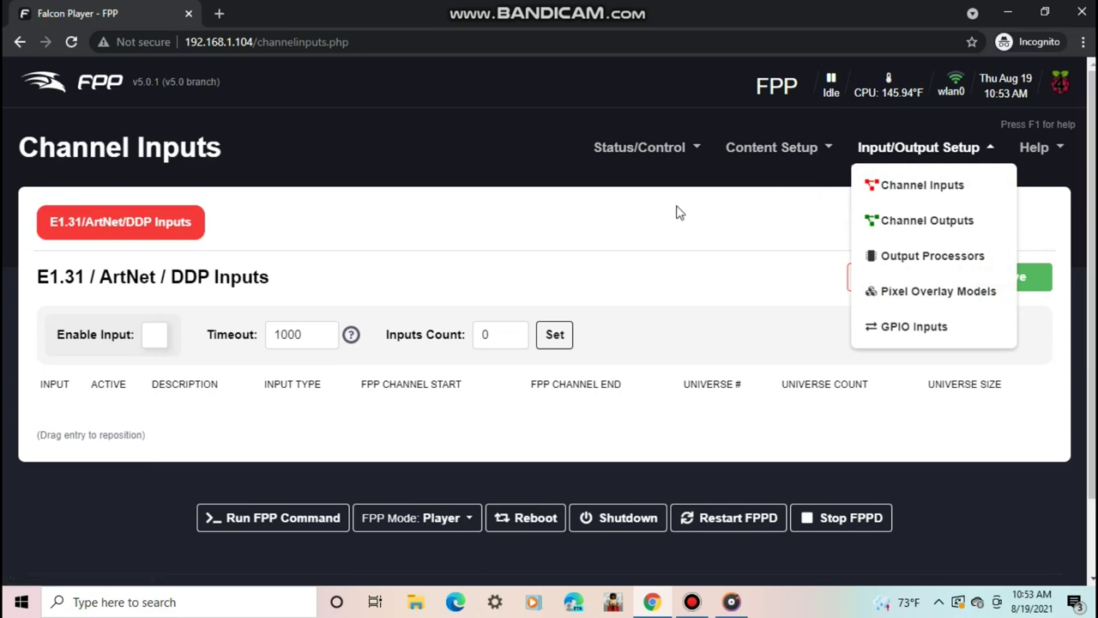
- On Channel Outputs, toggle the E1.31 output back on and keep eth0 as source interface
{"action": "left_click", "coordinate": [903, 223]}
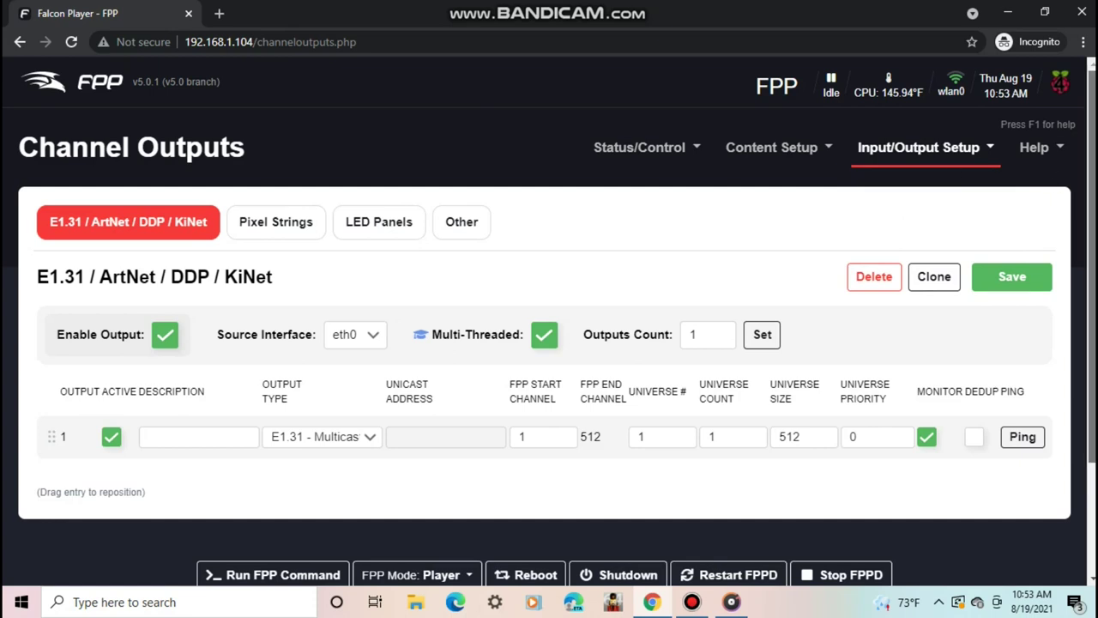
{"action": "left_click_drag", "start_coordinate": [1092, 163], "coordinate": [1093, 216]}
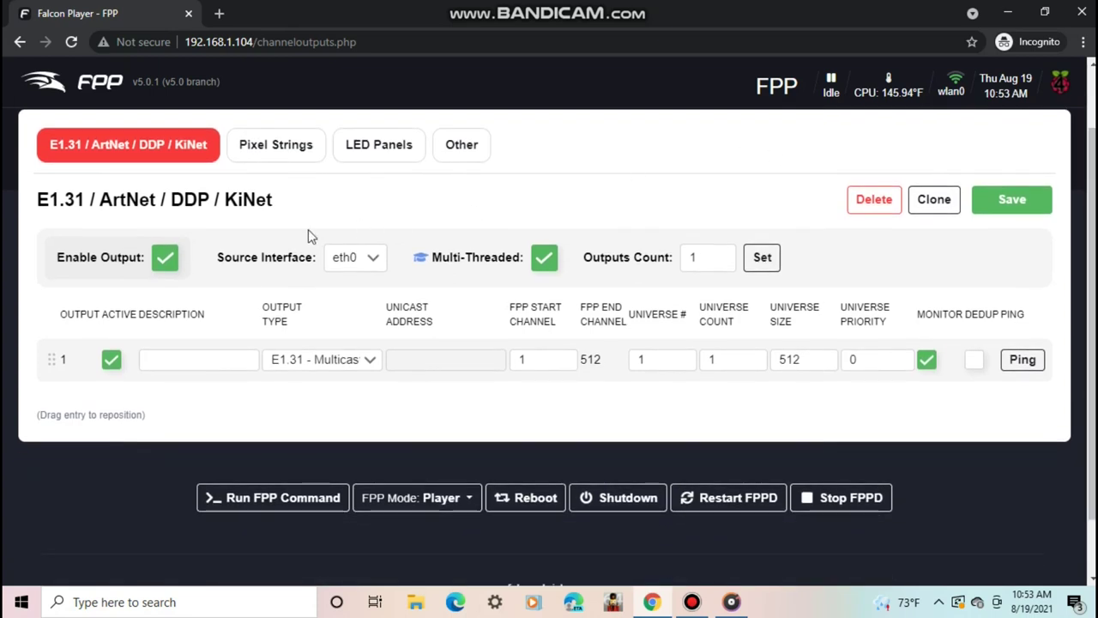
{"action": "left_click", "coordinate": [375, 271]}
{"action": "left_click", "coordinate": [169, 256]}
{"action": "left_click", "coordinate": [167, 258]}
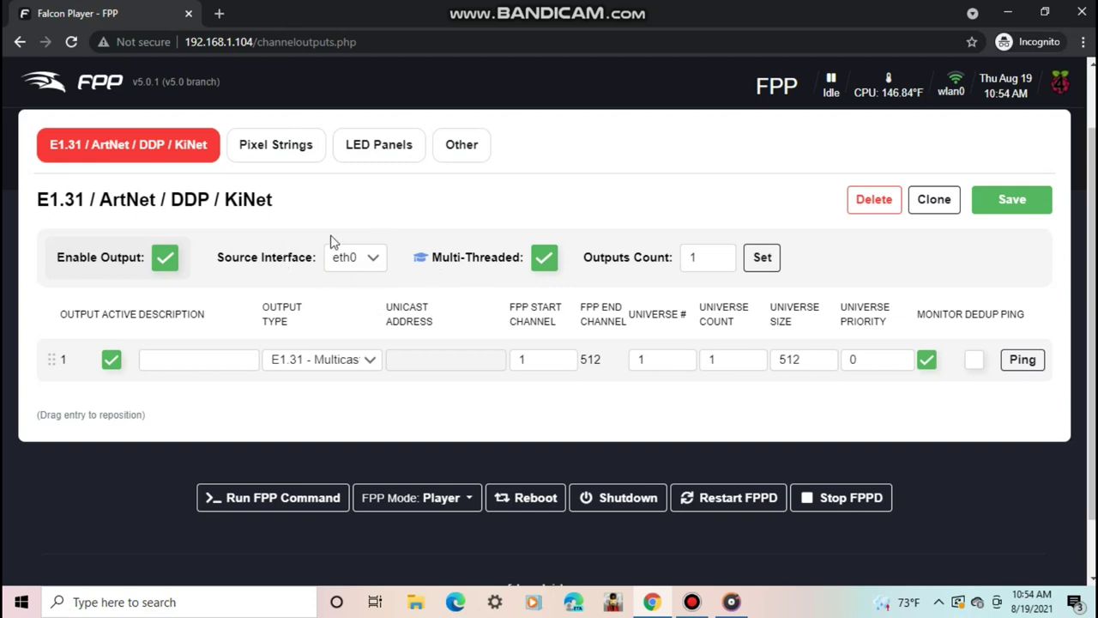
{"action": "left_click", "coordinate": [374, 259]}
{"action": "left_click", "coordinate": [357, 282]}
{"action": "left_click", "coordinate": [352, 259]}
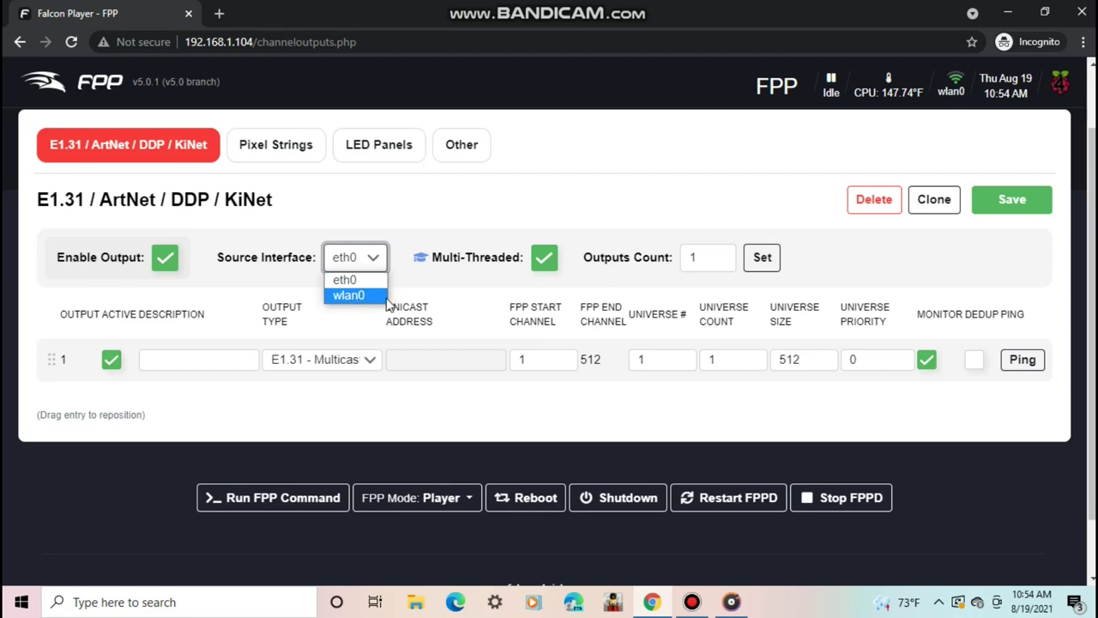
{"action": "left_click", "coordinate": [348, 280]}
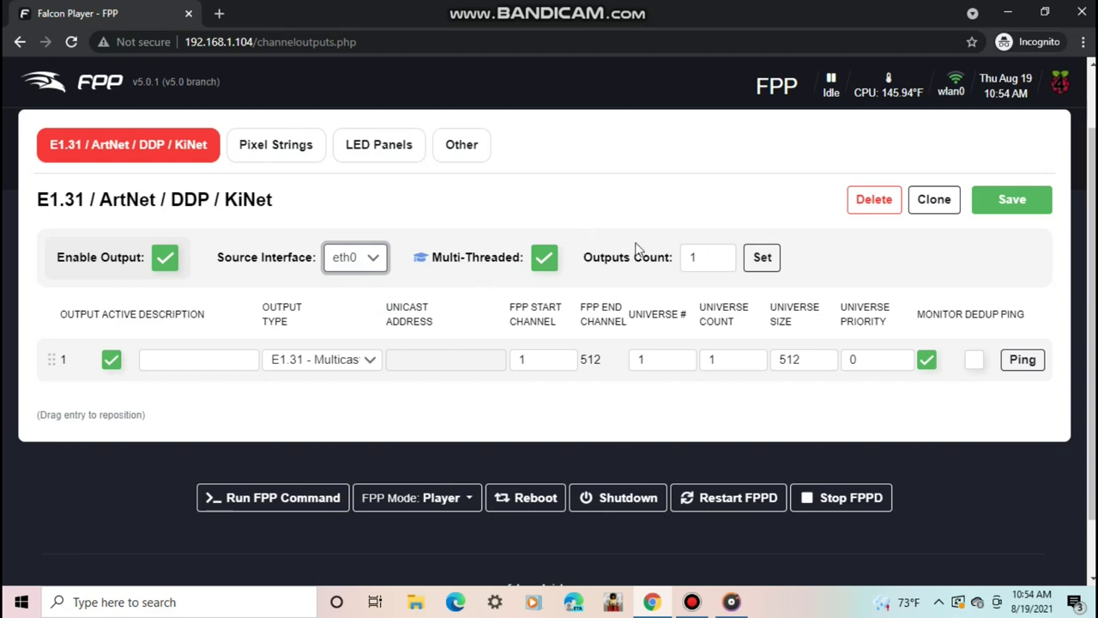
- Keep output type E1.31 - Multicast, change the universe to 24, and save
{"action": "double_click", "coordinate": [692, 255]}
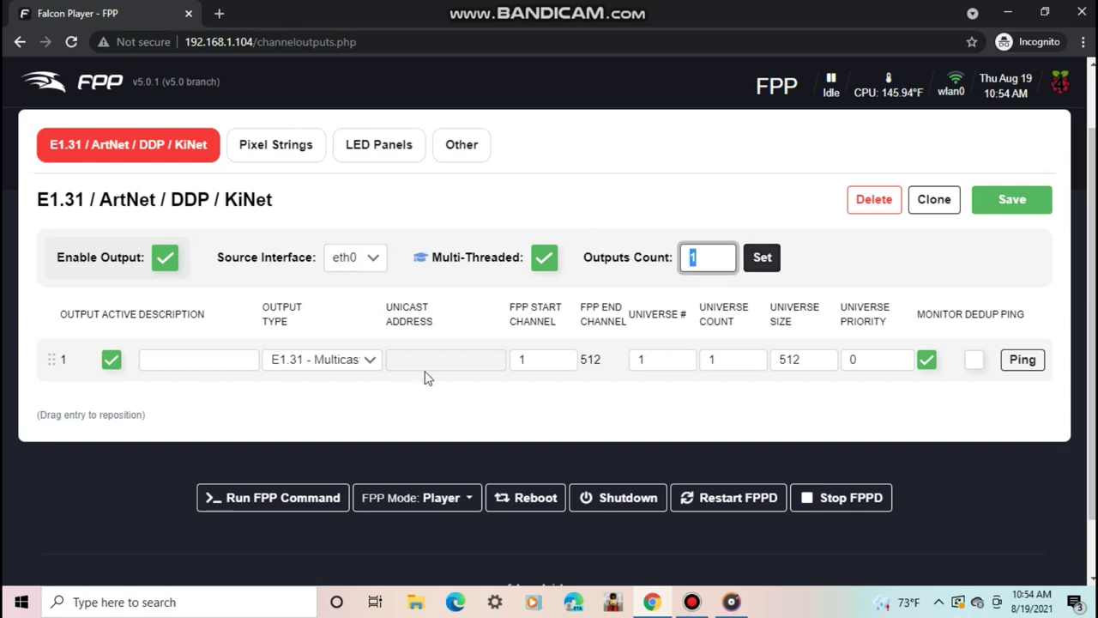
{"action": "left_click", "coordinate": [188, 359]}
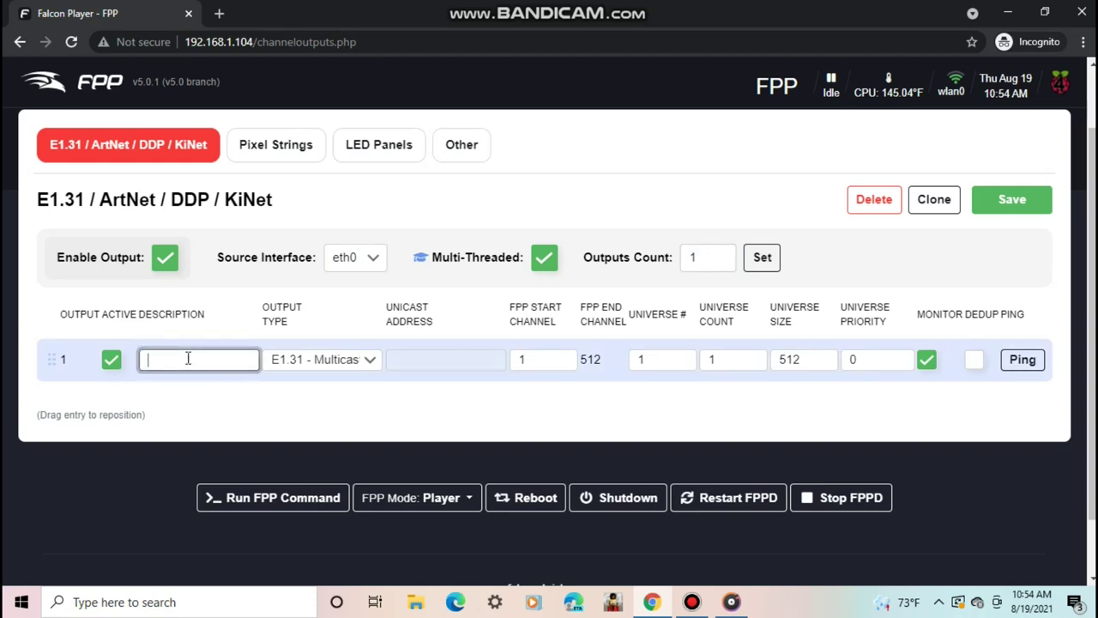
{"action": "left_click", "coordinate": [333, 360]}
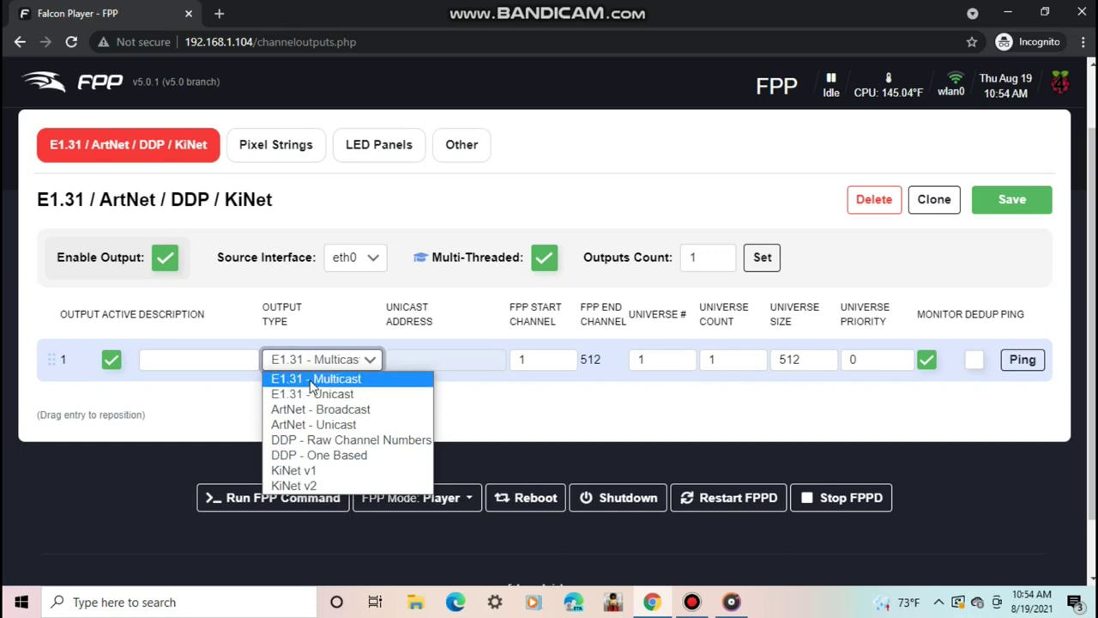
{"action": "left_click", "coordinate": [311, 382]}
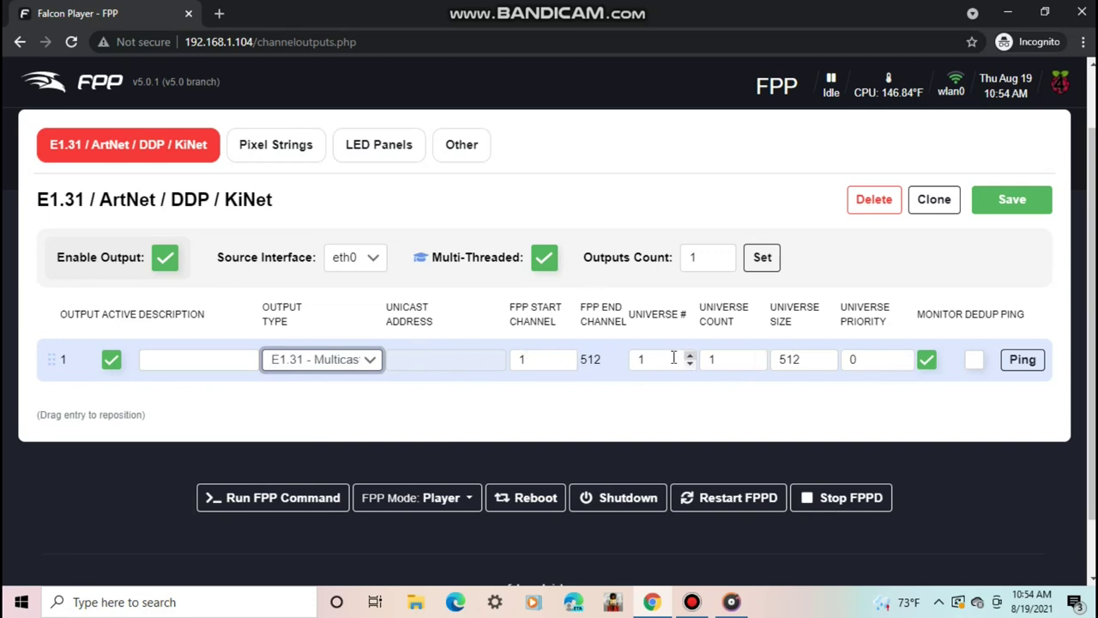
{"action": "double_click", "coordinate": [640, 358]}
{"action": "left_click", "coordinate": [489, 405]}
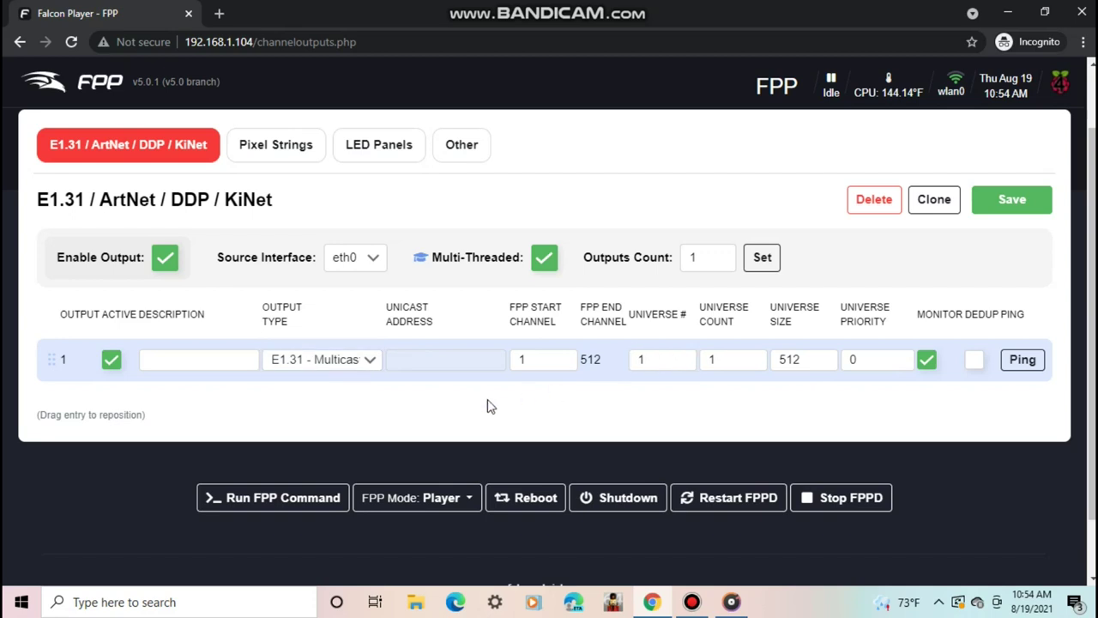
{"action": "double_click", "coordinate": [645, 357]}
{"action": "type", "text": "24"}
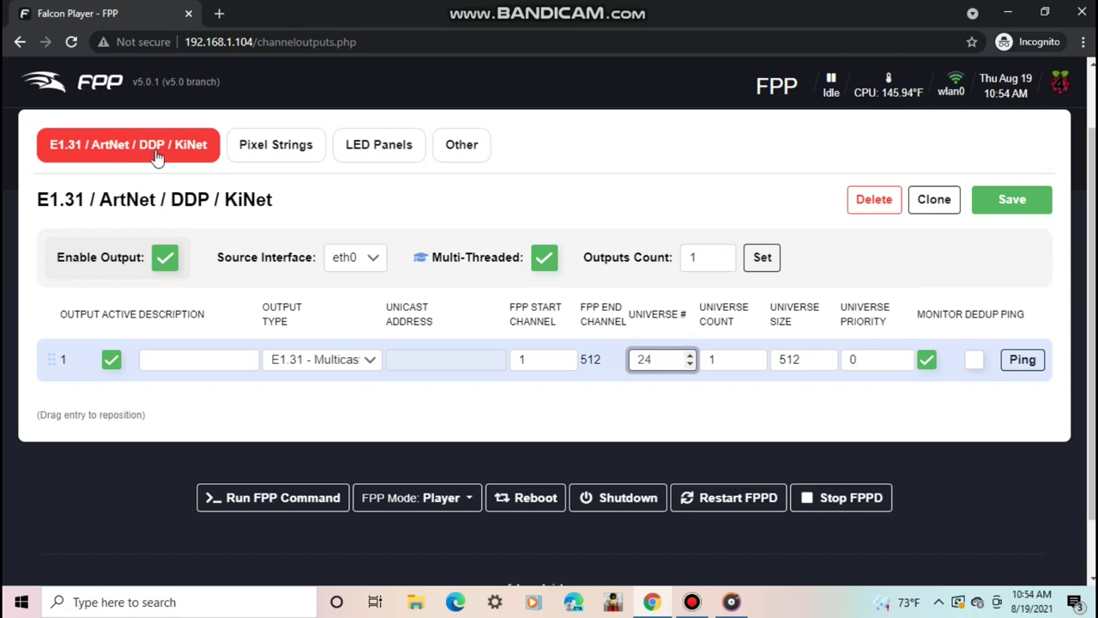
{"action": "left_click", "coordinate": [1010, 199]}
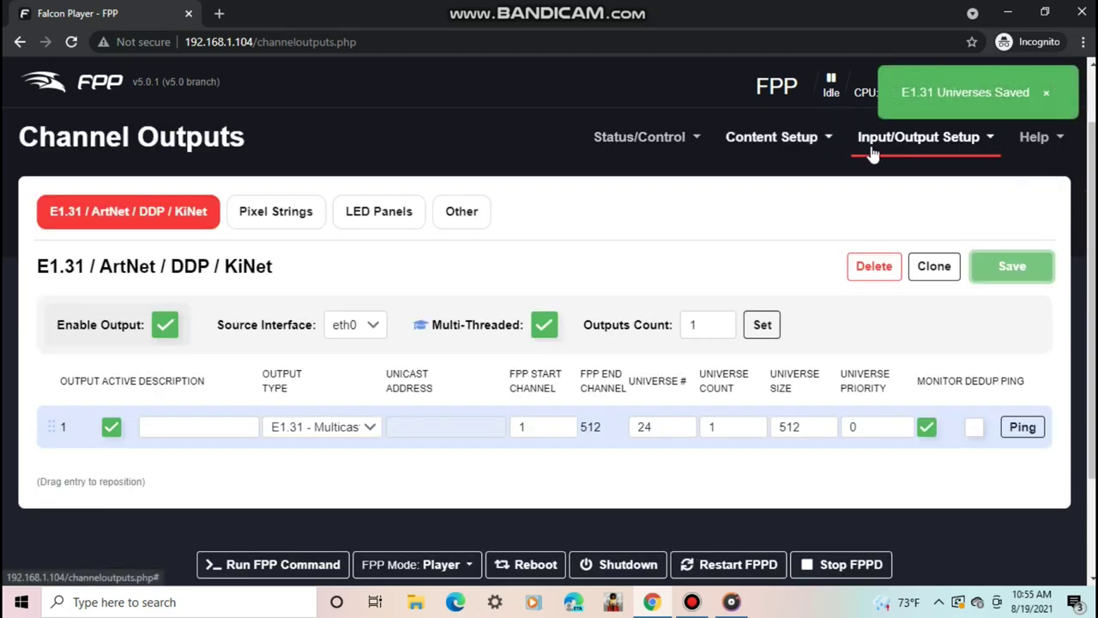
- Open the Pixel Strings tab to review the PiHat cape's two ws2811 ports
{"action": "left_click", "coordinate": [944, 151]}
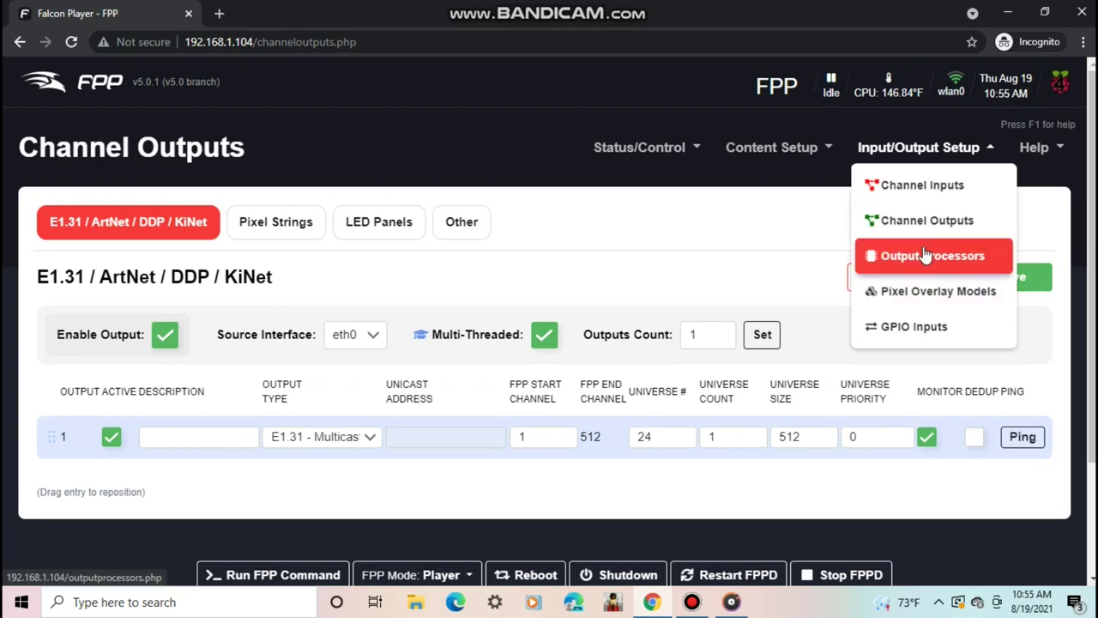
{"action": "left_click", "coordinate": [277, 239]}
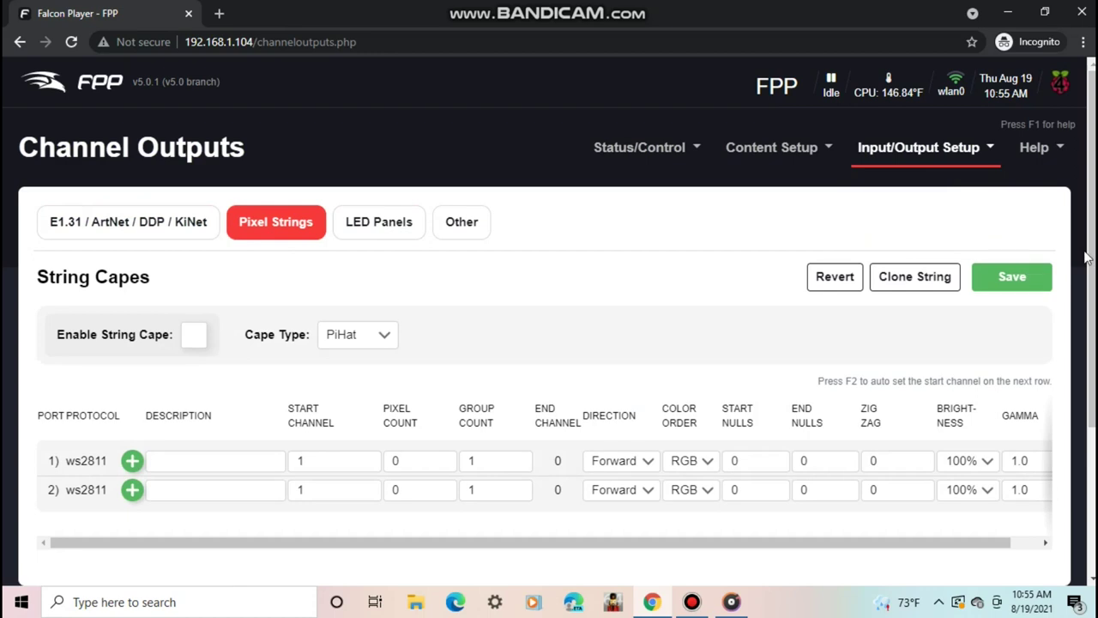
{"action": "left_click_drag", "start_coordinate": [1088, 269], "coordinate": [1088, 322]}
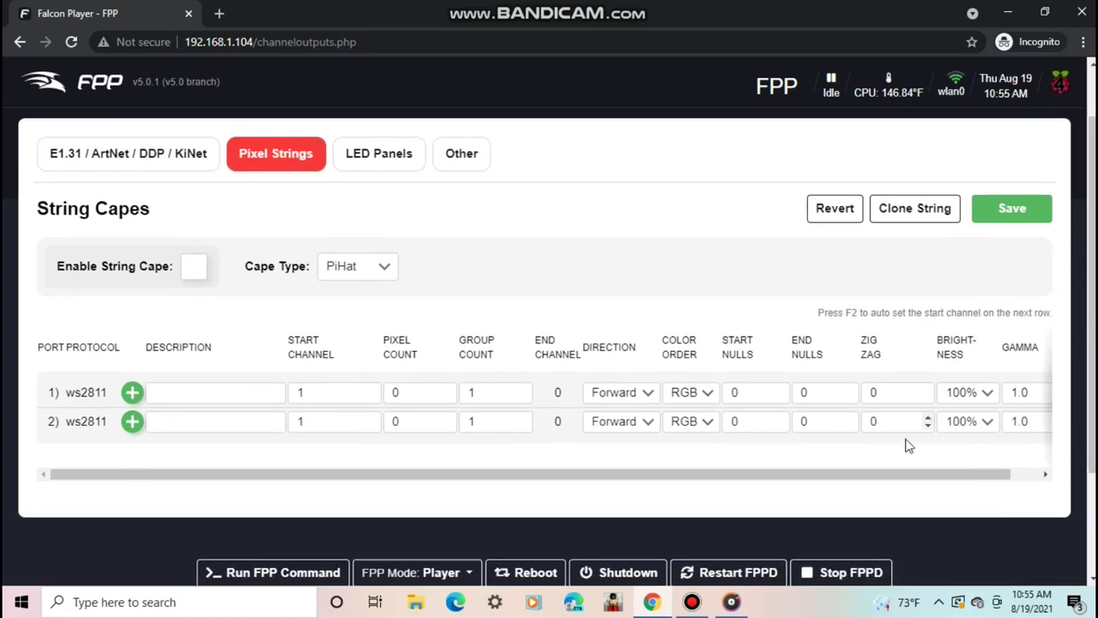
- Scroll through the LED Panels settings, check connection types, then view the VirtualMatrix output on Other
{"action": "left_click", "coordinate": [380, 155]}
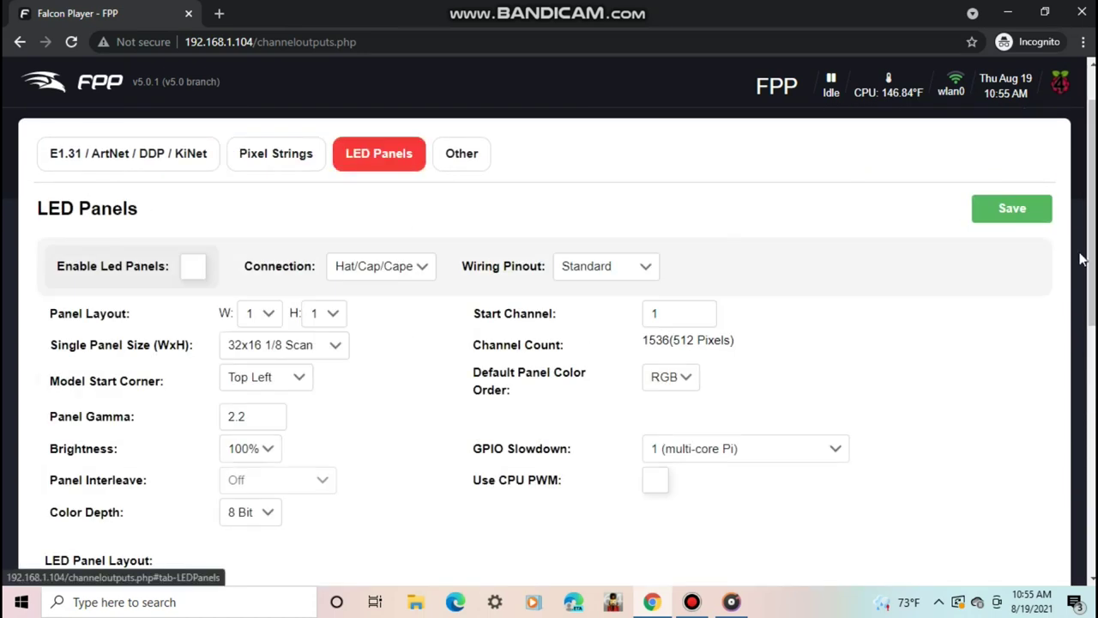
{"action": "scroll", "coordinate": [380, 170], "scroll_direction": "down", "scroll_amount": 1}
{"action": "scroll", "coordinate": [1088, 257], "scroll_direction": "down", "scroll_amount": 3}
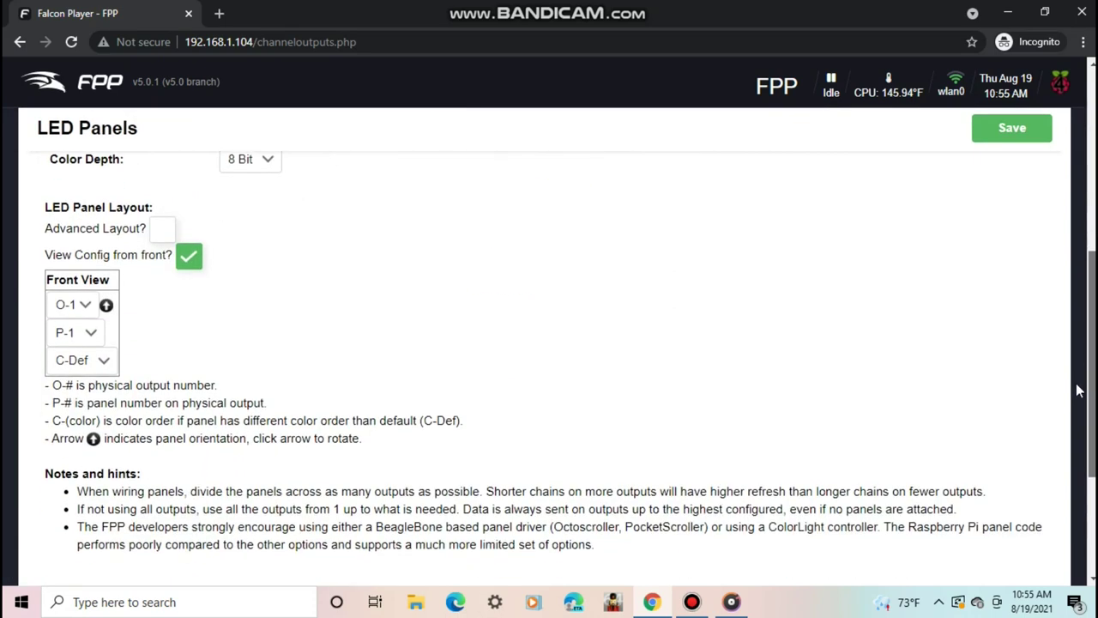
{"action": "scroll", "coordinate": [1088, 258], "scroll_direction": "up", "scroll_amount": 5}
{"action": "mouse_move", "coordinate": [1088, 215]}
{"action": "left_mouse_down"}
{"action": "mouse_move", "coordinate": [1088, 274]}
{"action": "mouse_move", "coordinate": [1088, 221]}
{"action": "left_mouse_up"}
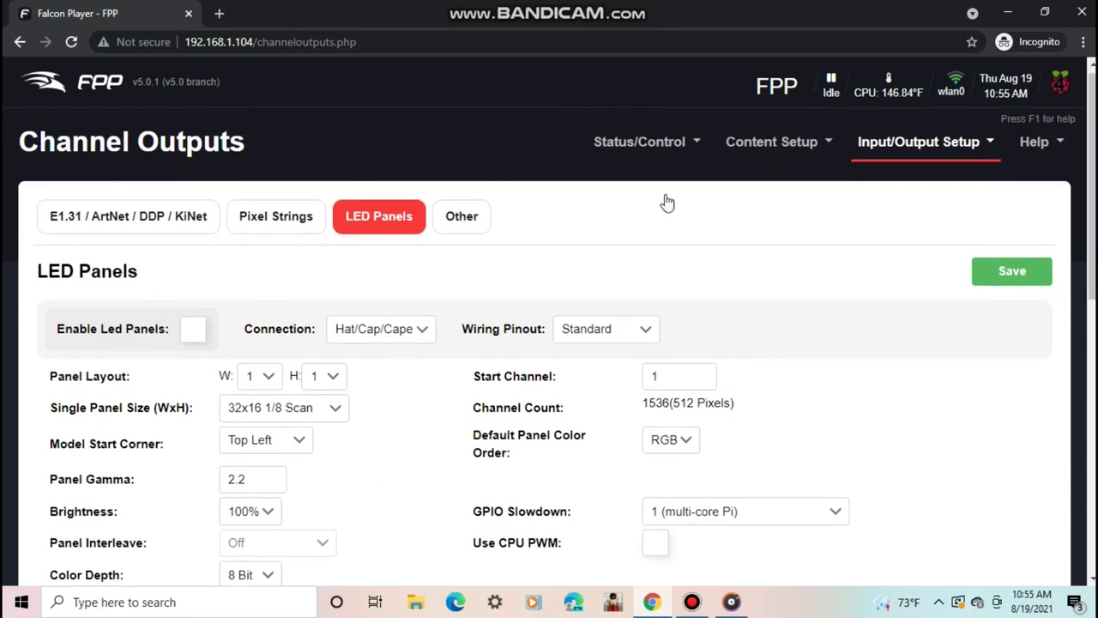
{"action": "left_click", "coordinate": [409, 343]}
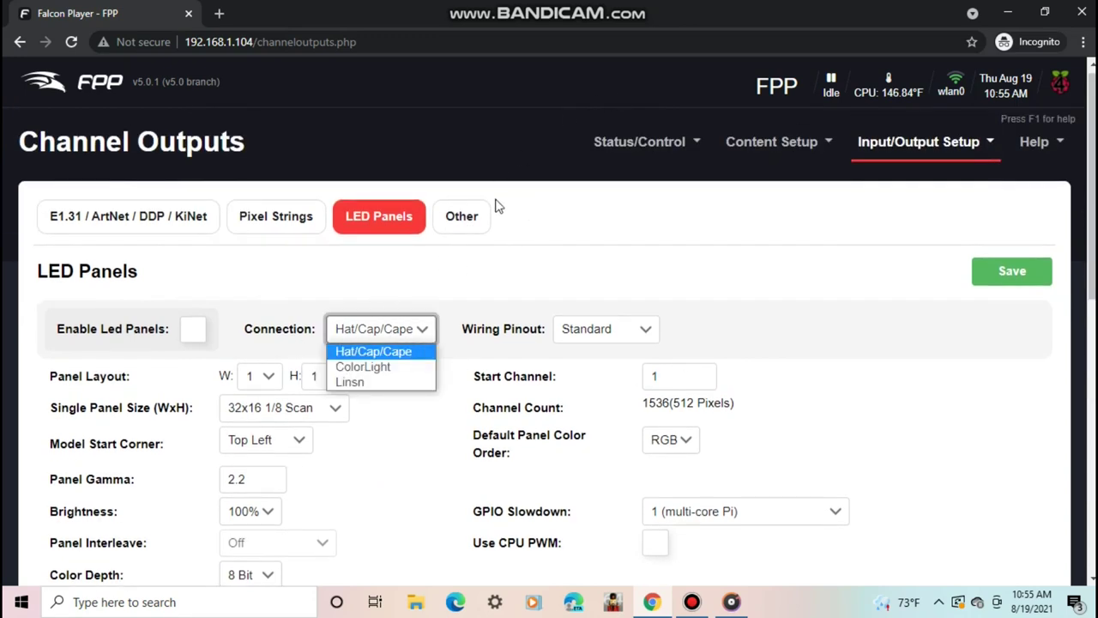
{"action": "left_click", "coordinate": [462, 222]}
{"action": "left_click", "coordinate": [450, 228]}
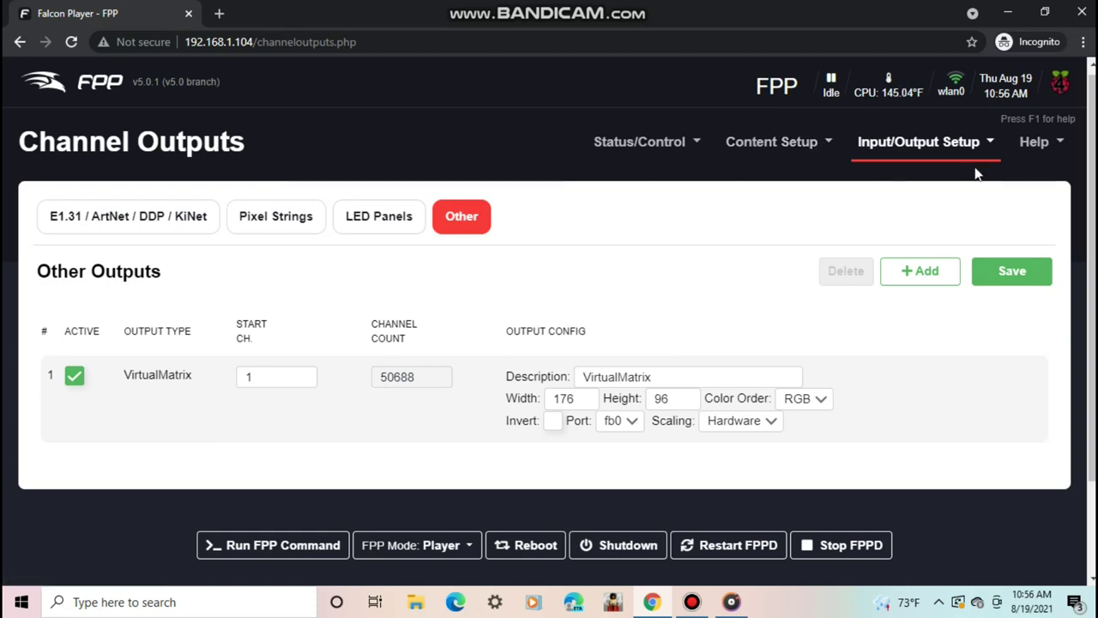
- Add a Brightness output processor on the Output Processors page
{"action": "left_click", "coordinate": [883, 146]}
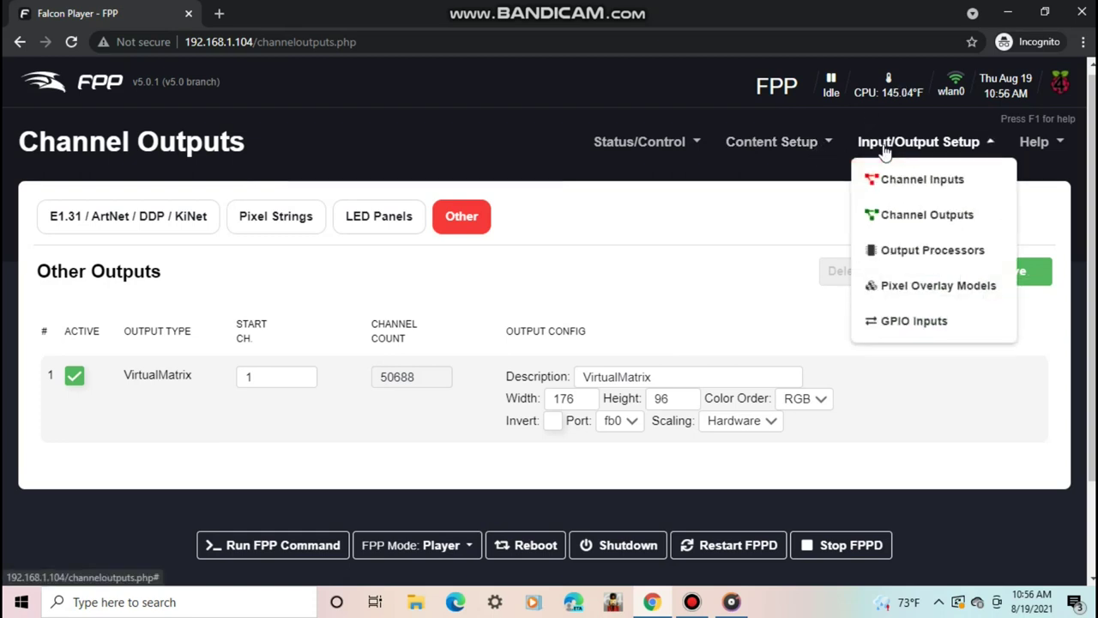
{"action": "left_click", "coordinate": [923, 250]}
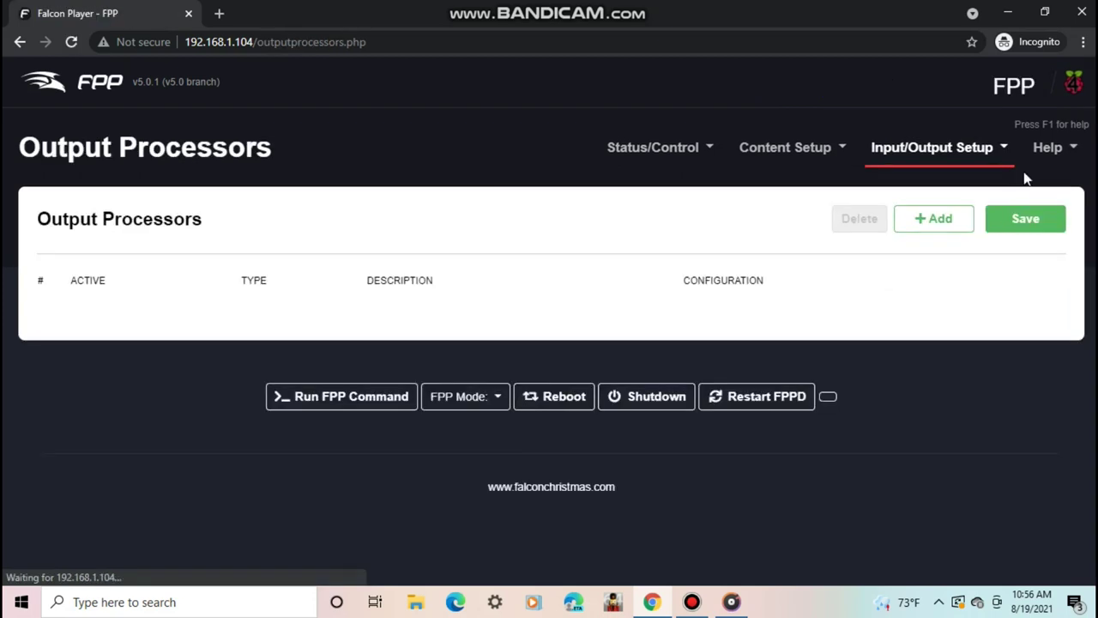
{"action": "left_click", "coordinate": [922, 218]}
{"action": "left_click", "coordinate": [197, 319]}
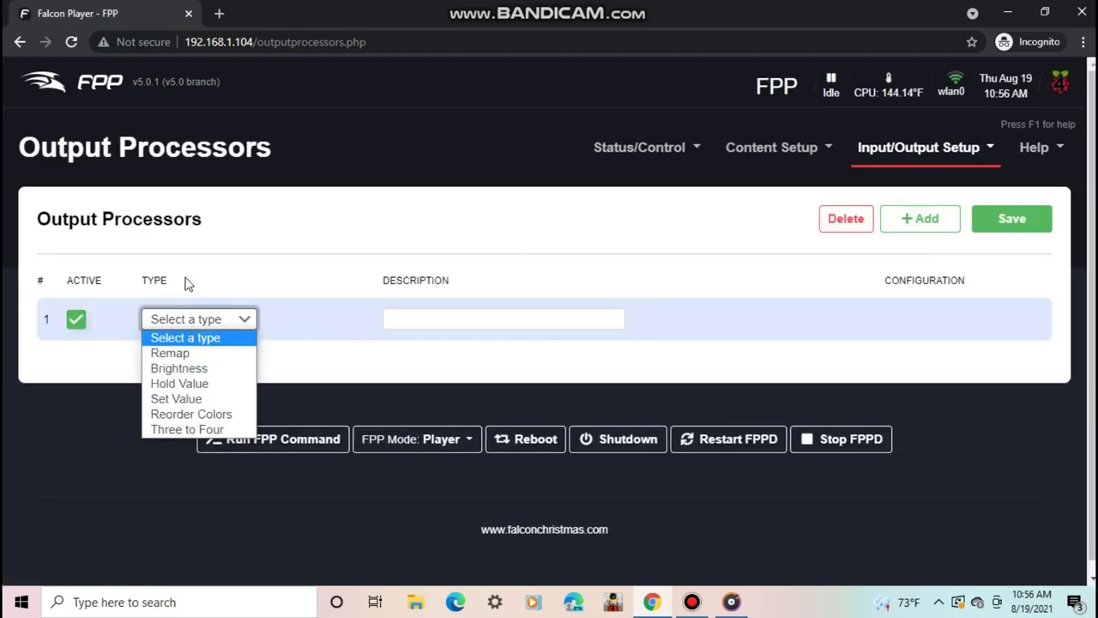
{"action": "left_click", "coordinate": [184, 371]}
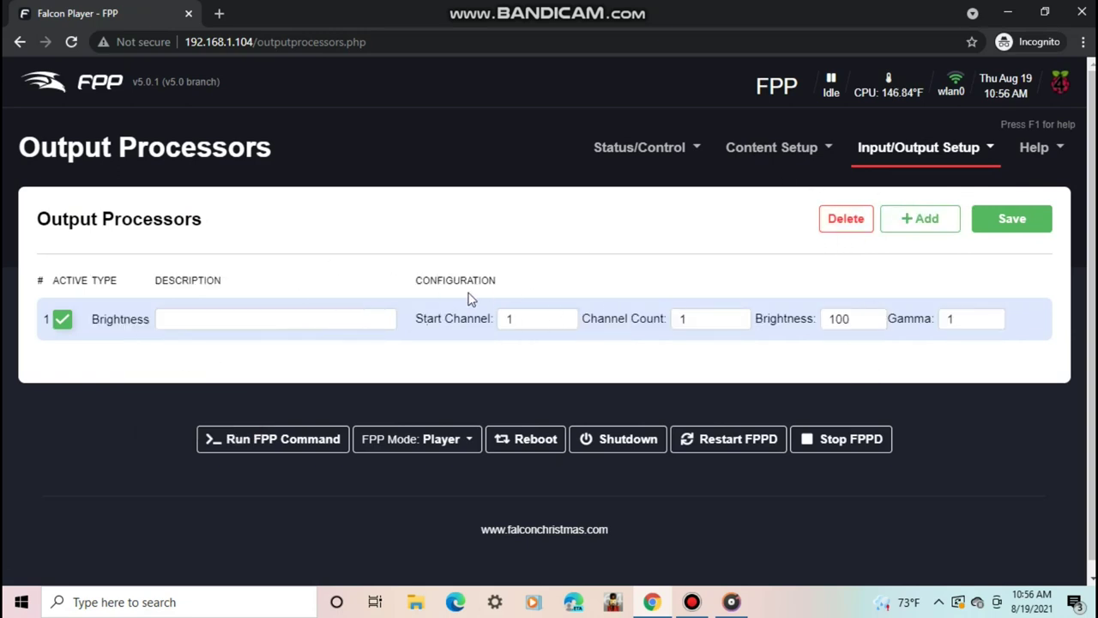
- Add a second output processor, then delete it without choosing a type
{"action": "left_click", "coordinate": [925, 218]}
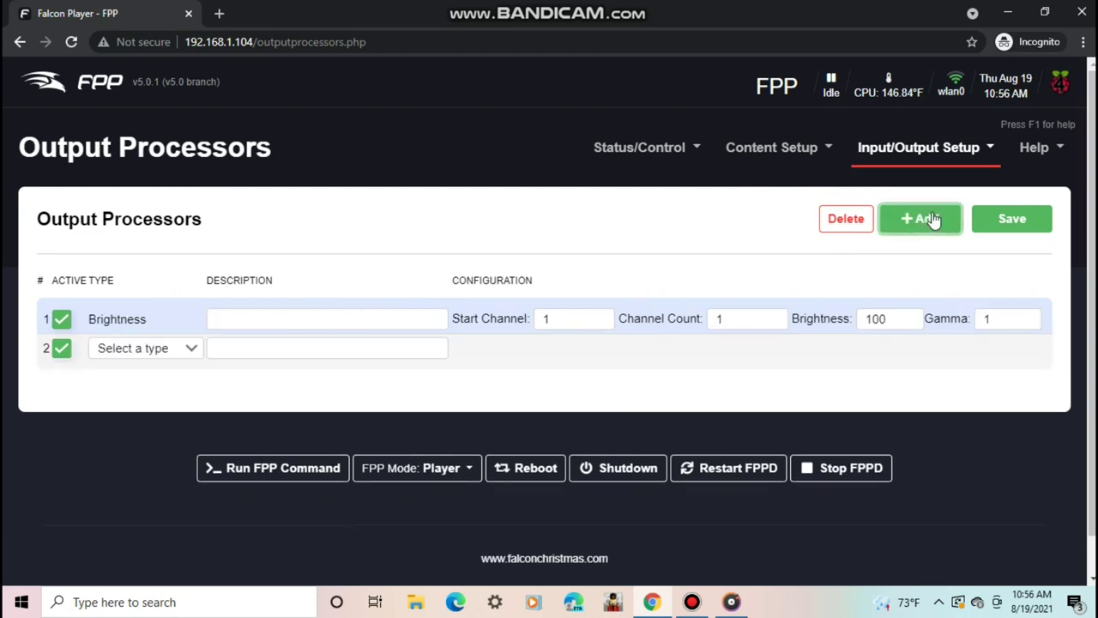
{"action": "left_click", "coordinate": [180, 349]}
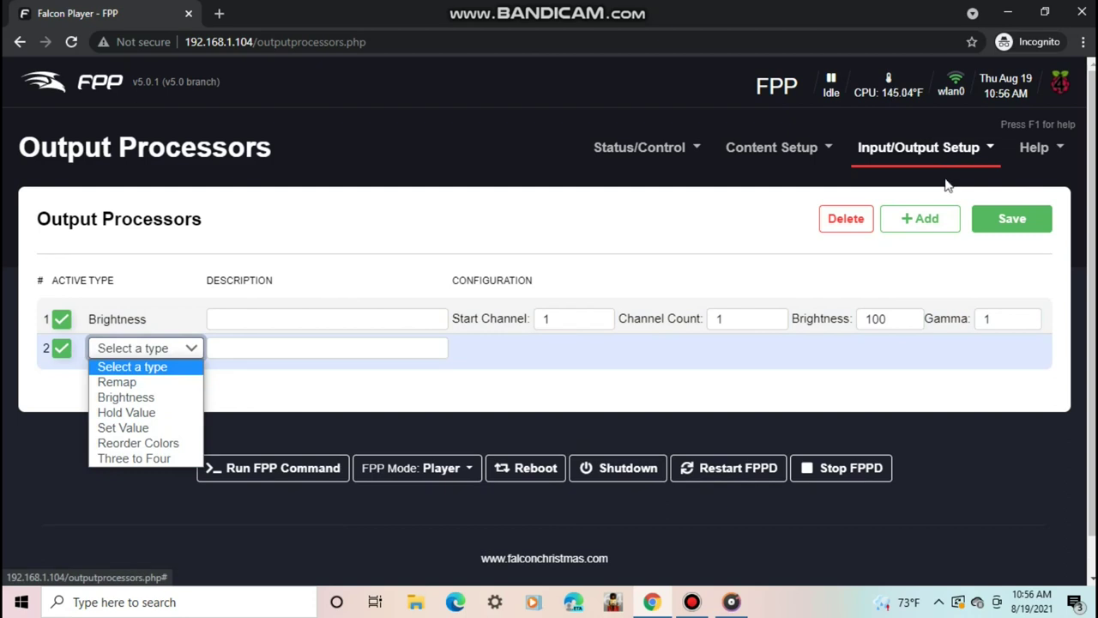
{"action": "left_click", "coordinate": [846, 220]}
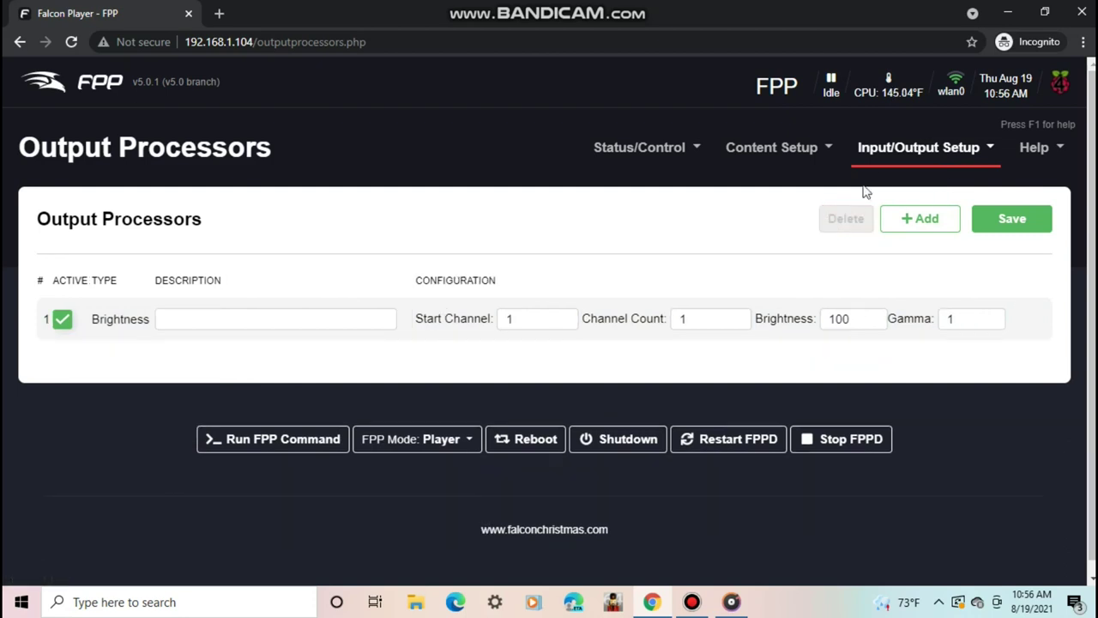
{"action": "left_click", "coordinate": [898, 155]}
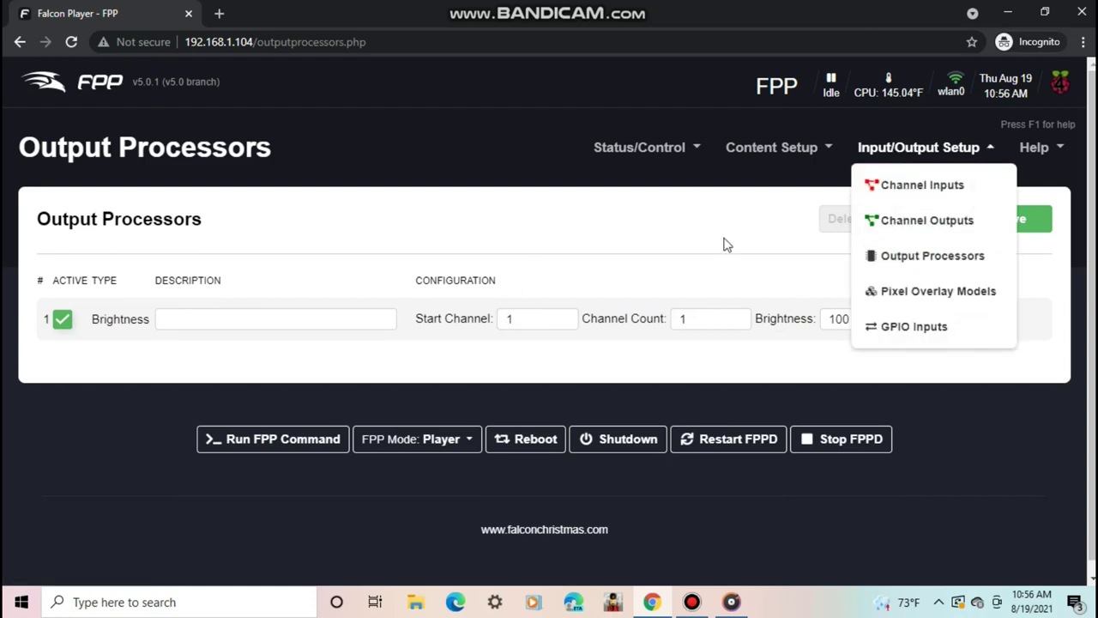
- Open Pixel Overlay Models and scroll through models from Projector to star, plus VirtualMatrix
{"action": "left_click", "coordinate": [900, 291]}
{"action": "scroll", "coordinate": [549, 343], "scroll_direction": "down", "scroll_amount": 3}
{"action": "scroll", "coordinate": [549, 343], "scroll_direction": "down", "scroll_amount": 3}
{"action": "scroll", "coordinate": [549, 343], "scroll_direction": "down", "scroll_amount": 2}
{"action": "scroll", "coordinate": [549, 343], "scroll_direction": "down", "scroll_amount": 2}
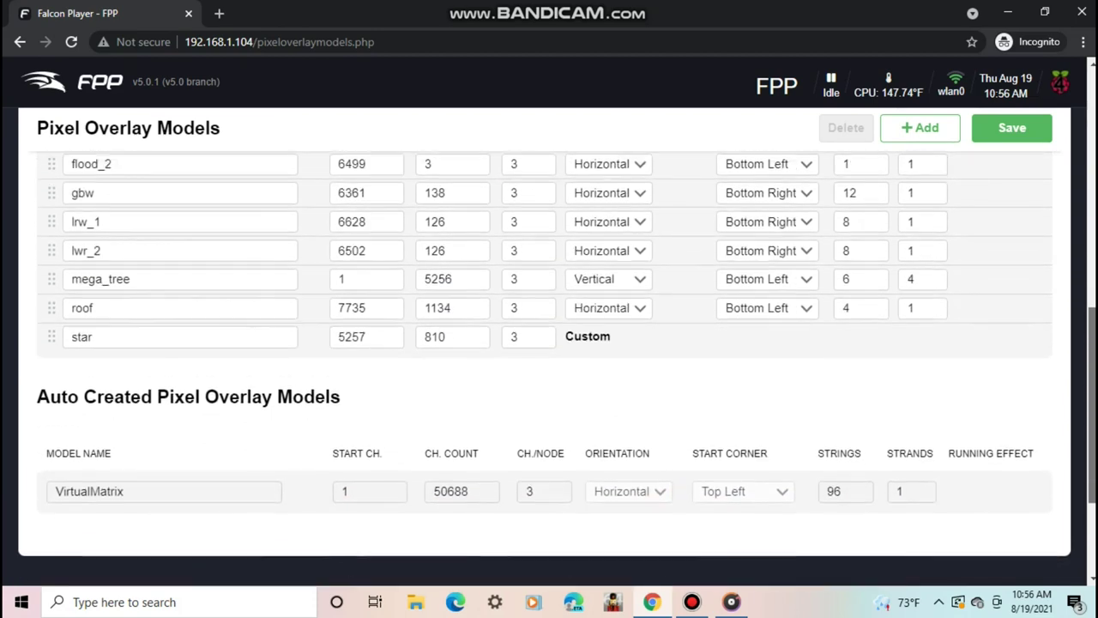
{"action": "scroll", "coordinate": [549, 343], "scroll_direction": "up", "scroll_amount": 3}
{"action": "left_click_drag", "start_coordinate": [1094, 273], "coordinate": [1073, 150]}
{"action": "scroll", "coordinate": [1060, 200], "scroll_direction": "down", "scroll_amount": 2}
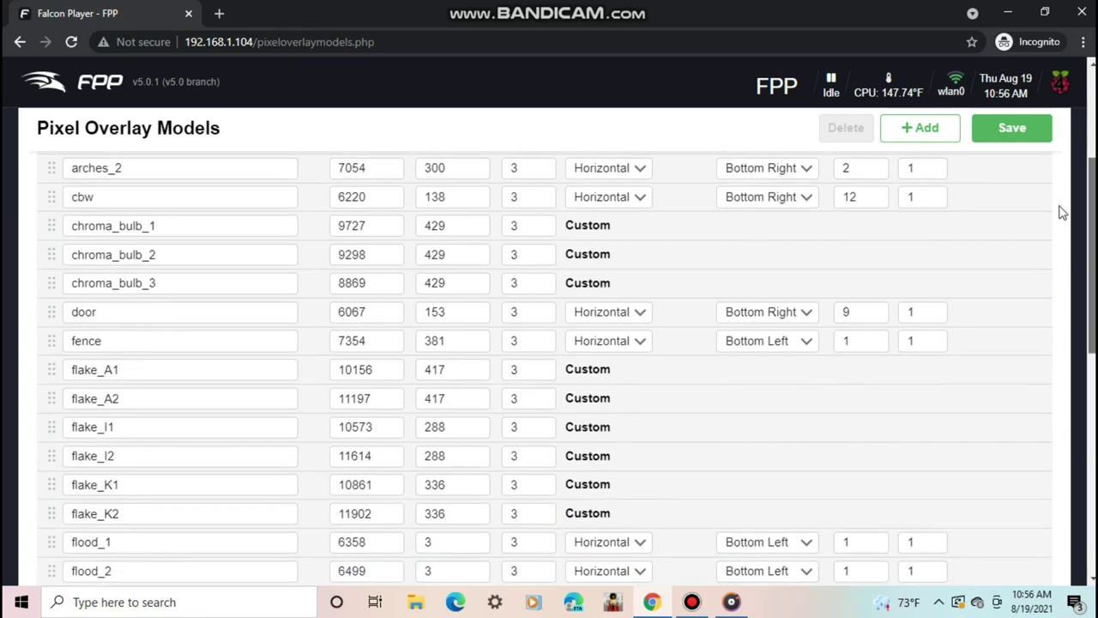
{"action": "scroll", "coordinate": [1036, 256], "scroll_direction": "down", "scroll_amount": 3}
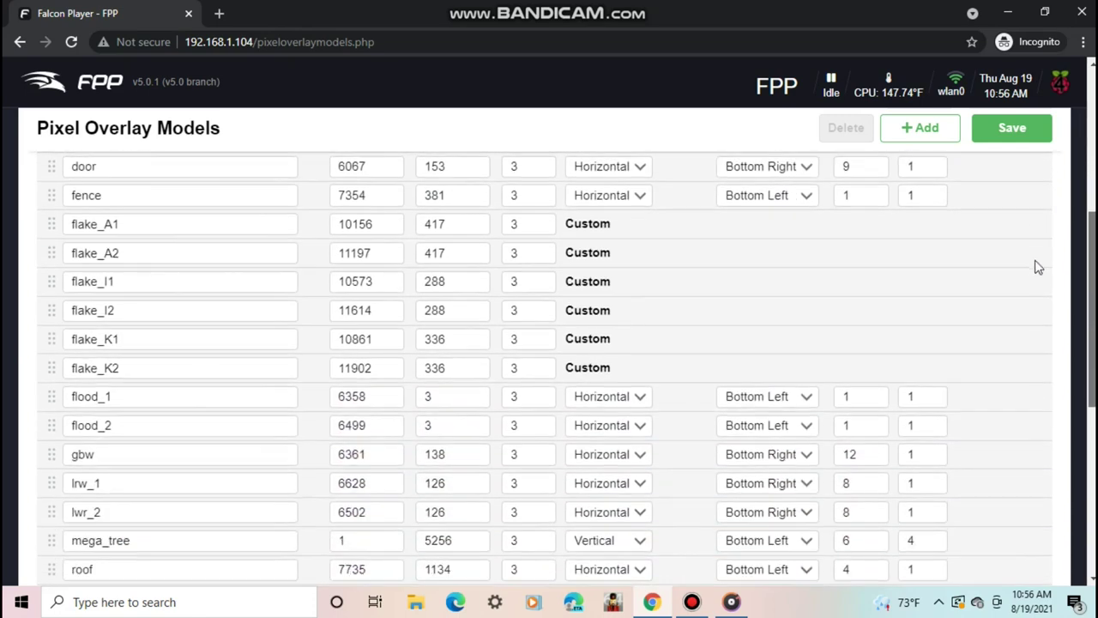
{"action": "scroll", "coordinate": [1038, 189], "scroll_direction": "up", "scroll_amount": 6}
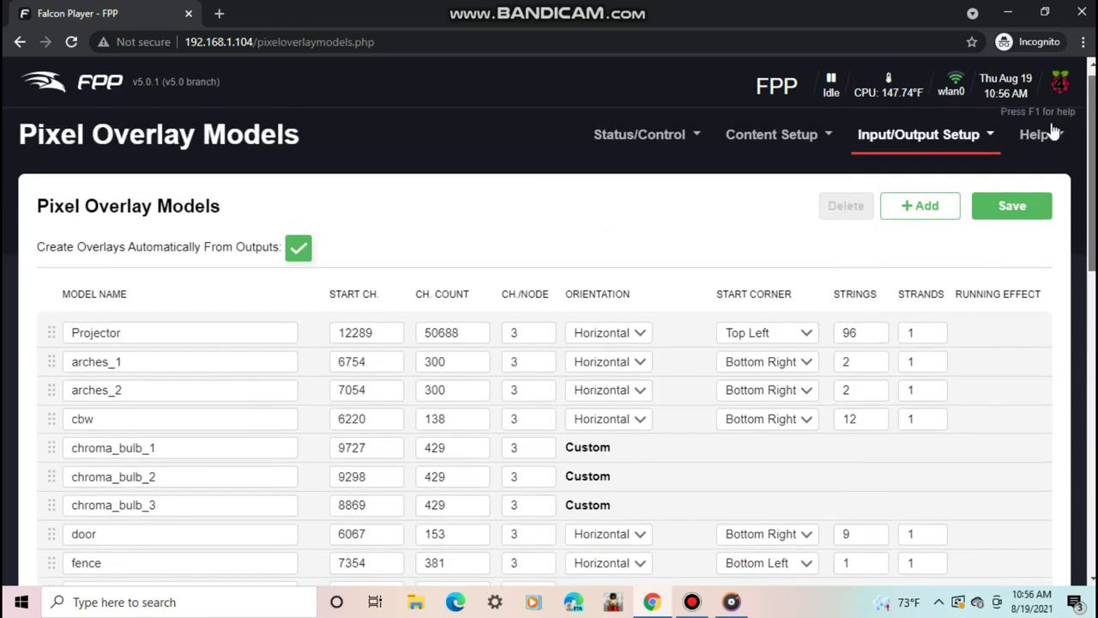
- Show GPIO Input Triggers and inspect pin P1-5's Command and Pull Up/Down options, keeping None/External
{"action": "left_click", "coordinate": [939, 139]}
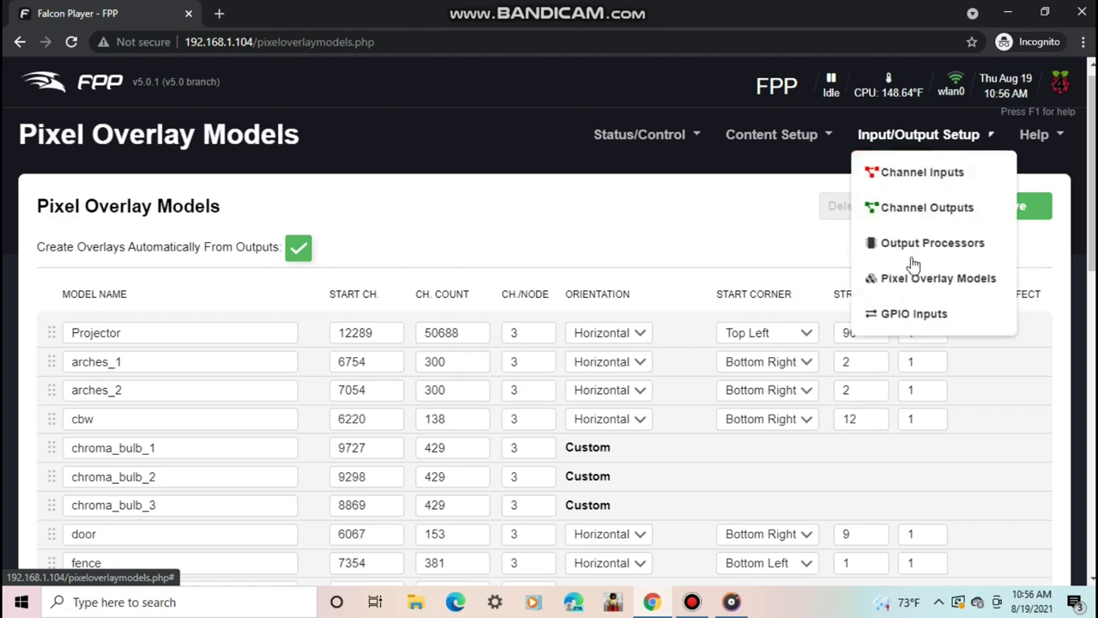
{"action": "left_click", "coordinate": [907, 318]}
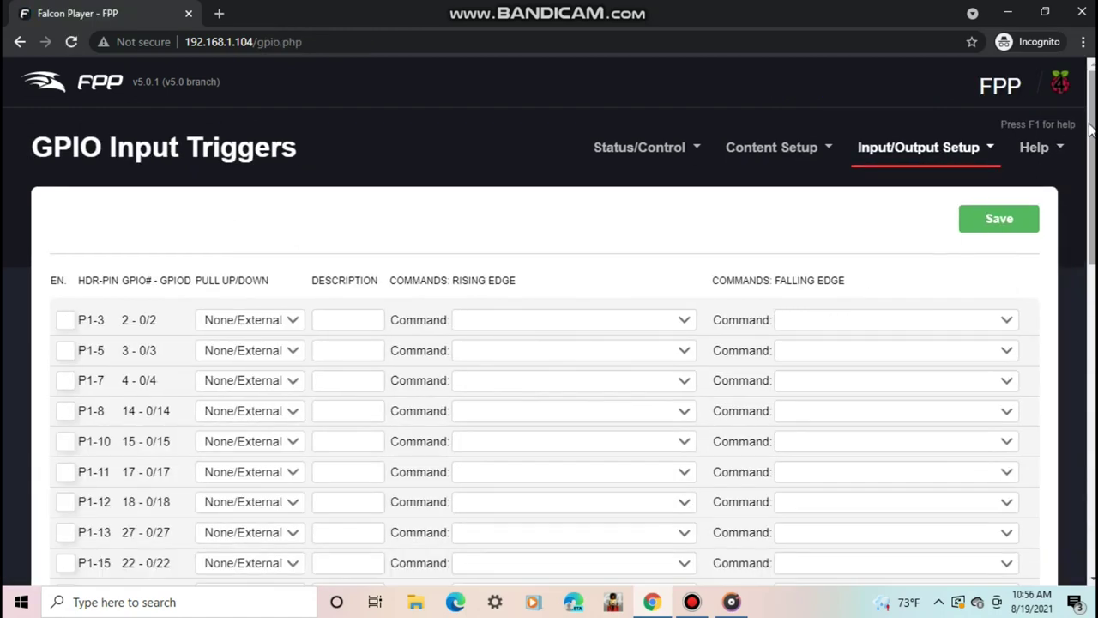
{"action": "left_click_drag", "start_coordinate": [1090, 127], "coordinate": [1088, 179]}
{"action": "left_click", "coordinate": [549, 215]}
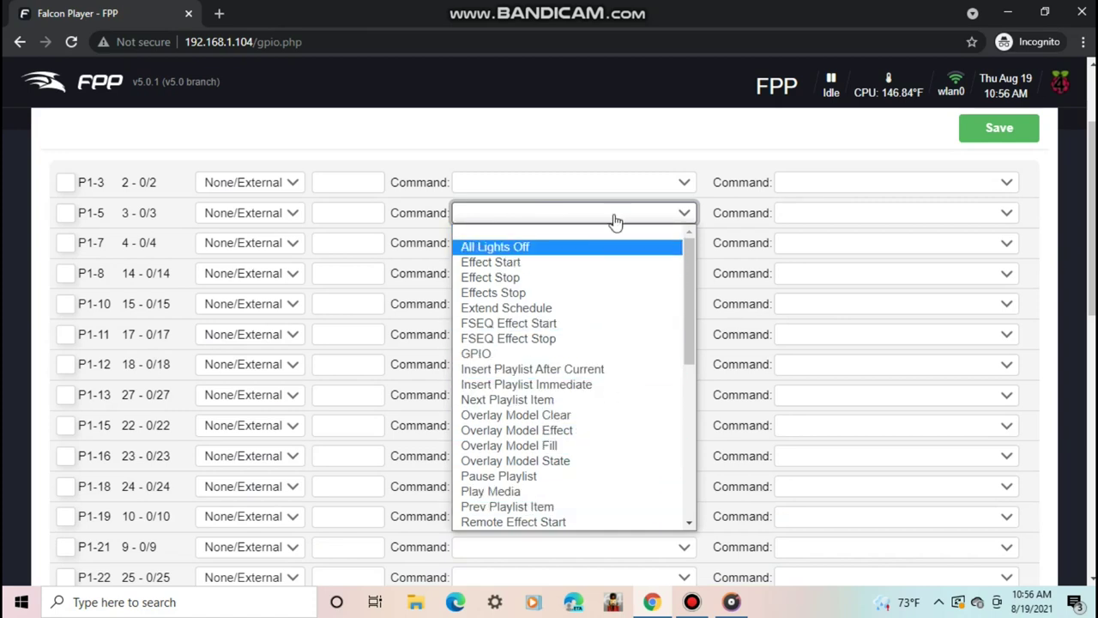
{"action": "left_click", "coordinate": [444, 206]}
{"action": "left_click", "coordinate": [269, 219]}
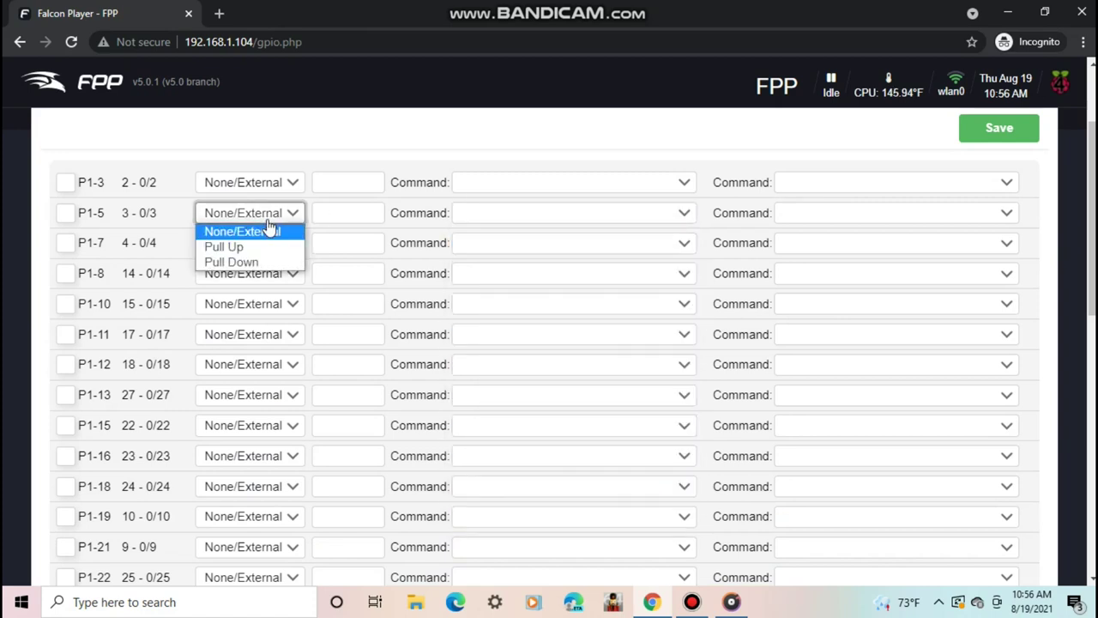
{"action": "left_click", "coordinate": [267, 228]}
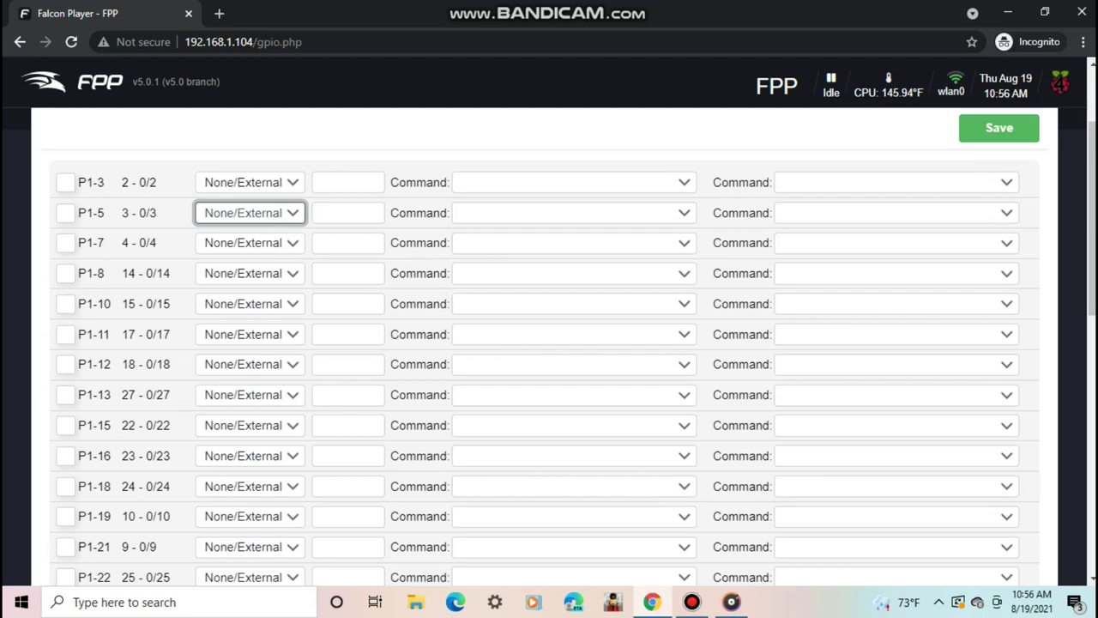
{"action": "left_click_drag", "start_coordinate": [1087, 228], "coordinate": [1087, 176]}
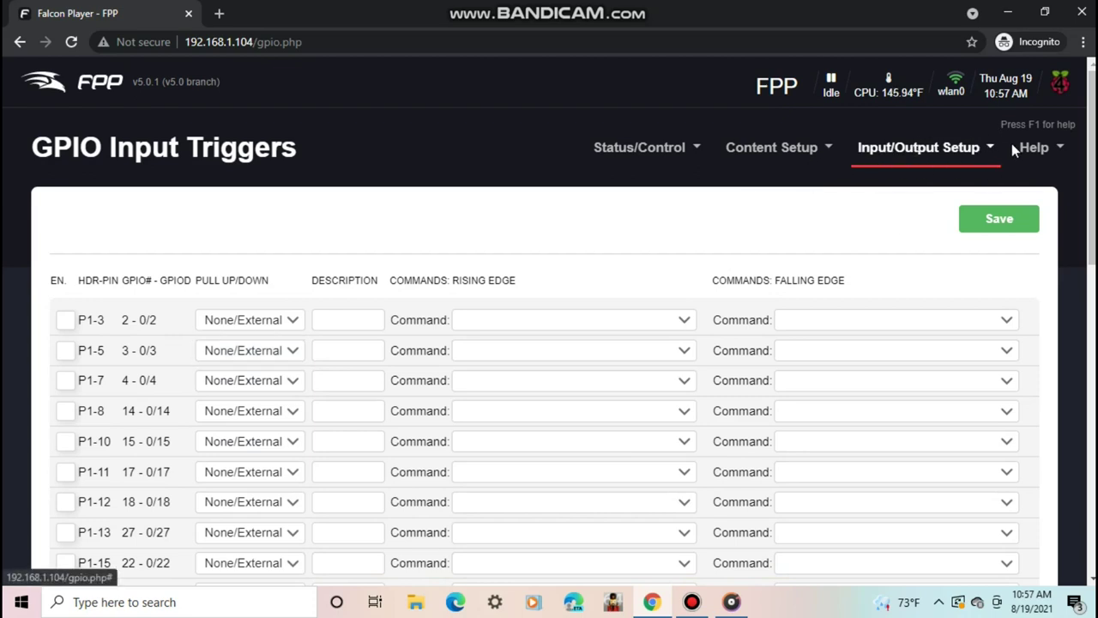
- View the About FPP system information page, scrolling through it
{"action": "left_click", "coordinate": [1028, 148]}
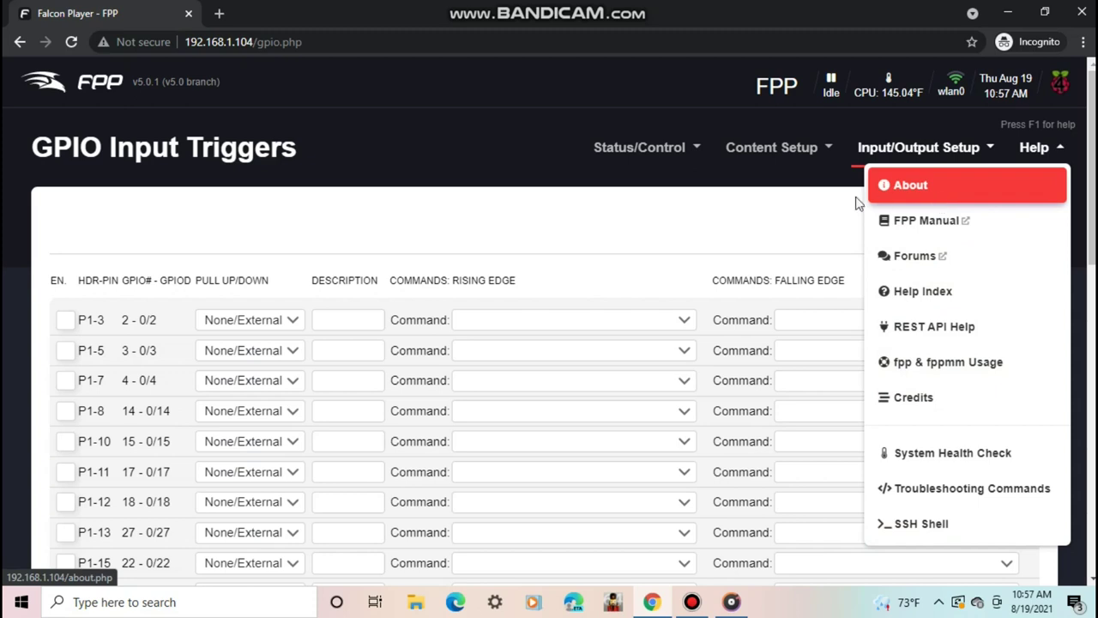
{"action": "left_click", "coordinate": [905, 185]}
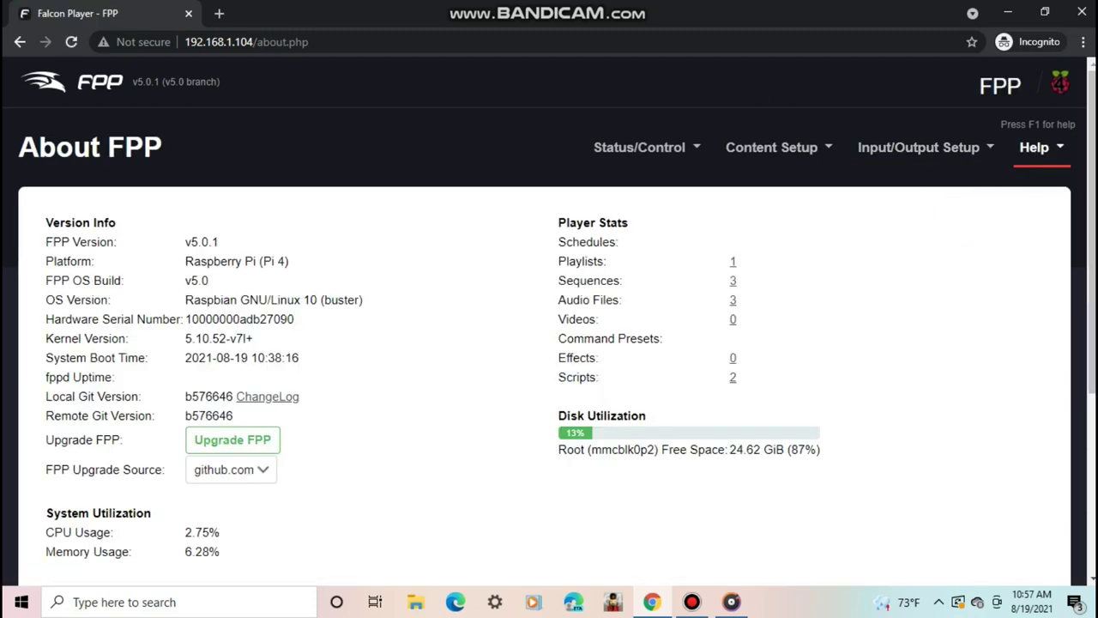
{"action": "scroll", "coordinate": [1070, 176], "scroll_direction": "down", "scroll_amount": 1}
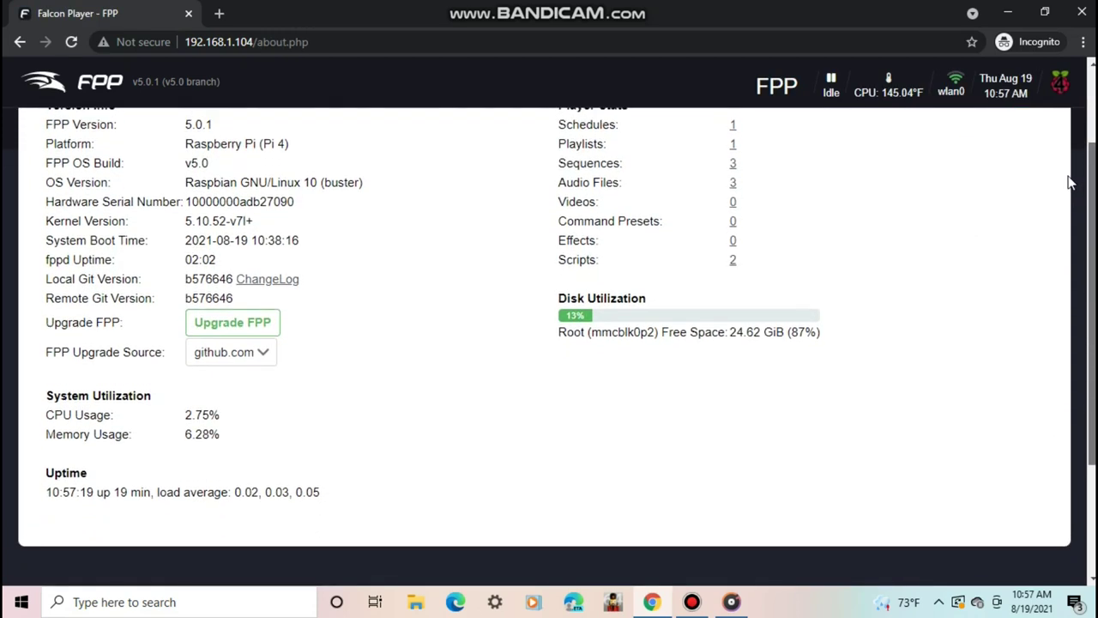
{"action": "scroll", "coordinate": [1070, 176], "scroll_direction": "up", "scroll_amount": 1}
{"action": "scroll", "coordinate": [1081, 177], "scroll_direction": "down", "scroll_amount": 1}
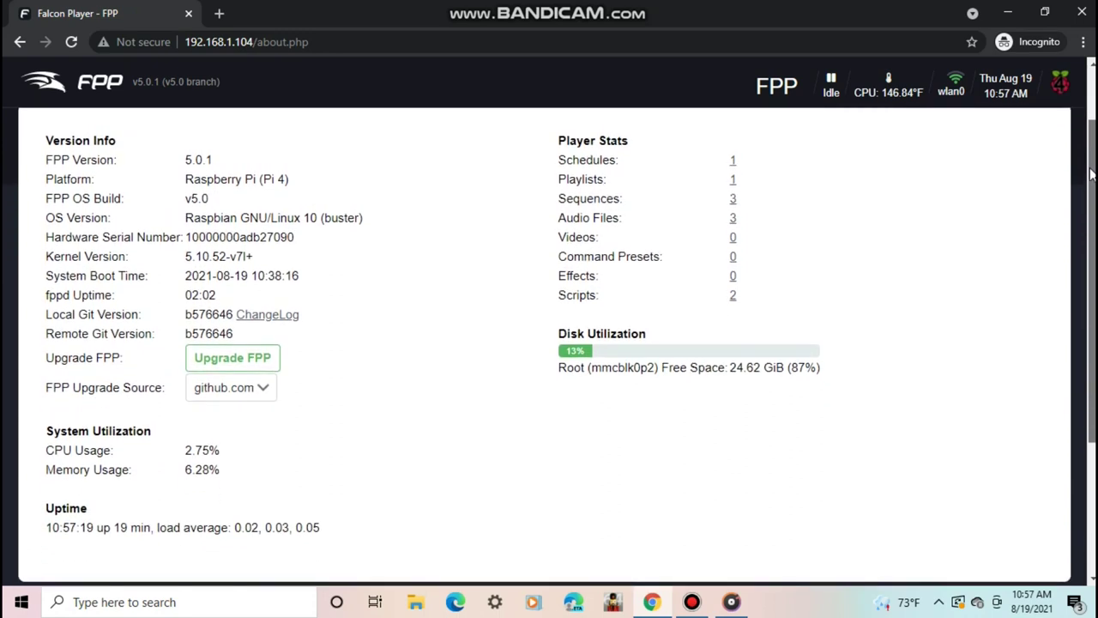
{"action": "scroll", "coordinate": [1081, 177], "scroll_direction": "up", "scroll_amount": 1}
- Browse the Help Index, then the REST API endpoint reference
{"action": "left_click", "coordinate": [1033, 159]}
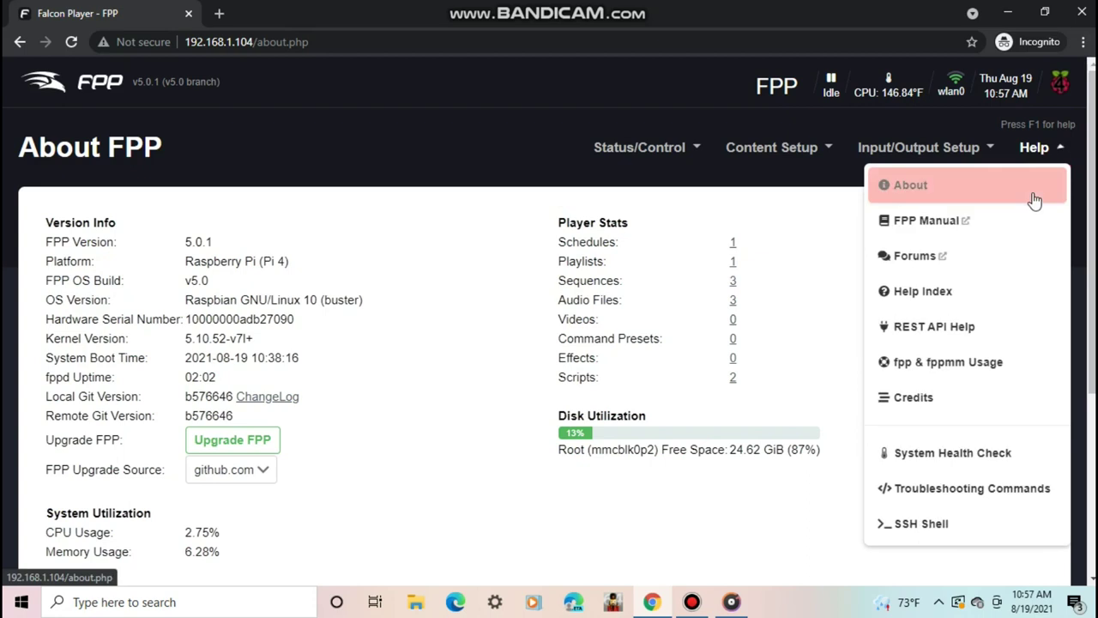
{"action": "left_click", "coordinate": [969, 294]}
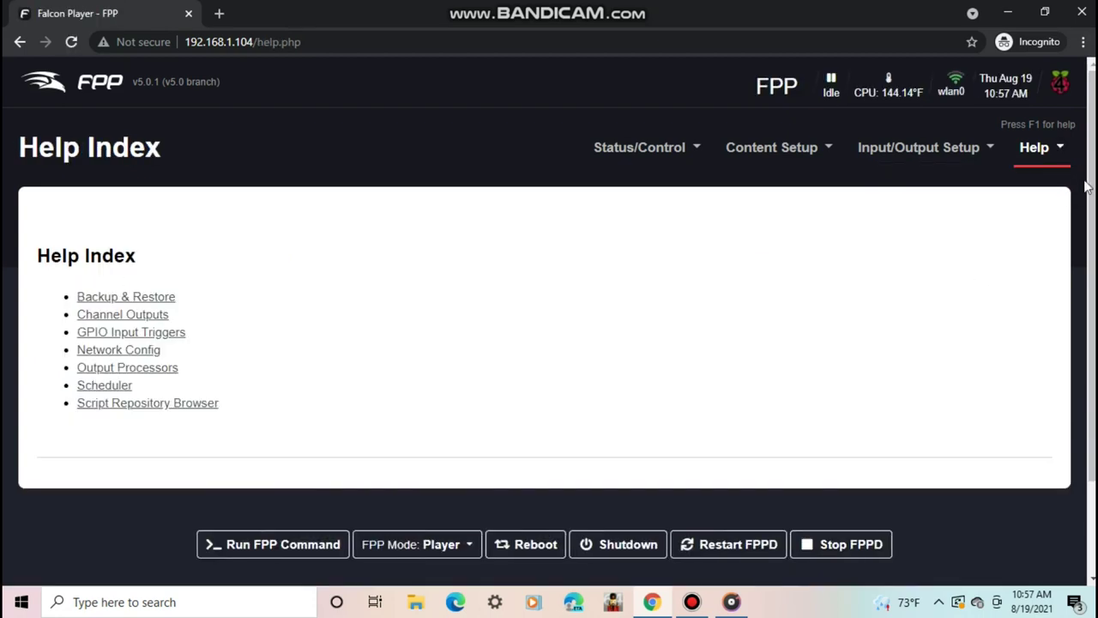
{"action": "scroll", "coordinate": [1090, 191], "scroll_direction": "down", "scroll_amount": 1}
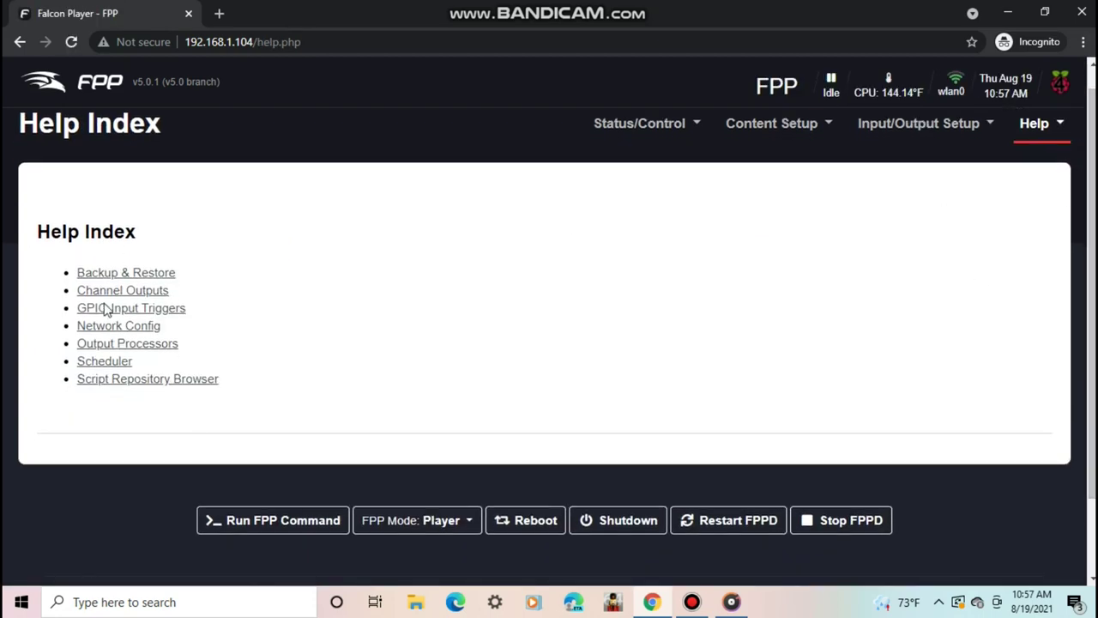
{"action": "left_click", "coordinate": [1058, 135]}
{"action": "left_click", "coordinate": [945, 304]}
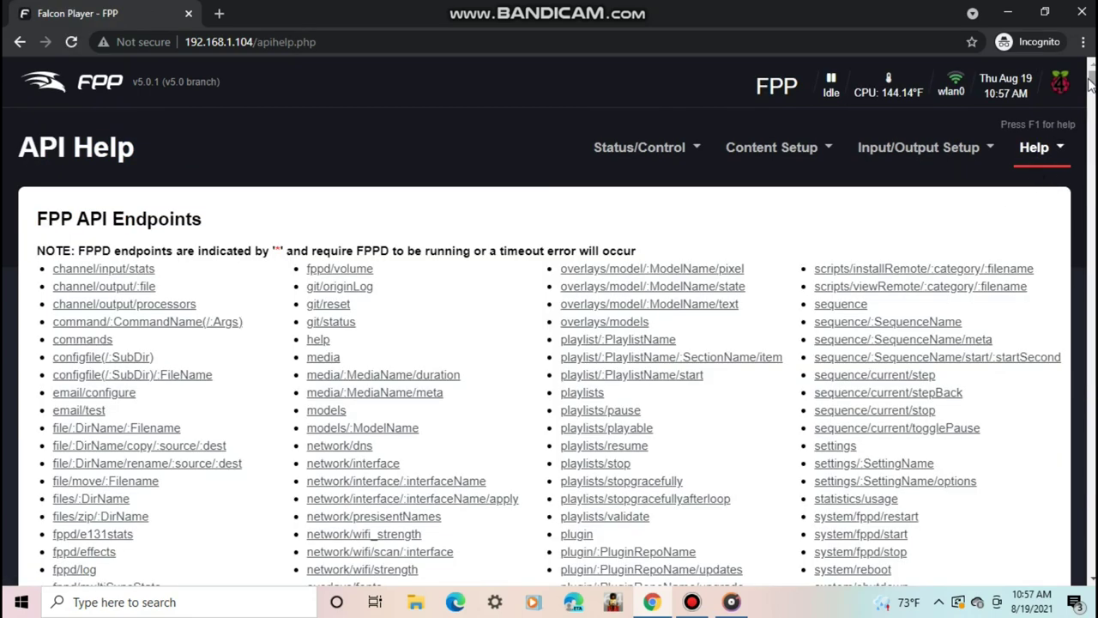
{"action": "left_click_drag", "start_coordinate": [1090, 82], "coordinate": [1027, 114]}
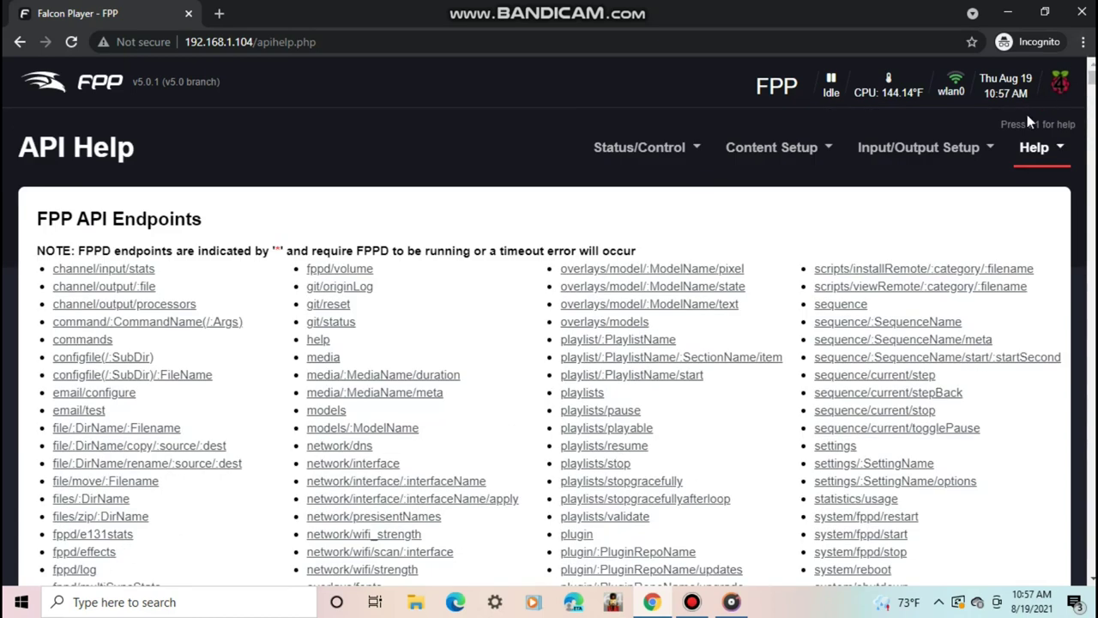
- Open the fpp & fppmm Usage page listing the fpp -h options
{"action": "left_click", "coordinate": [1027, 159]}
{"action": "left_click", "coordinate": [937, 361]}
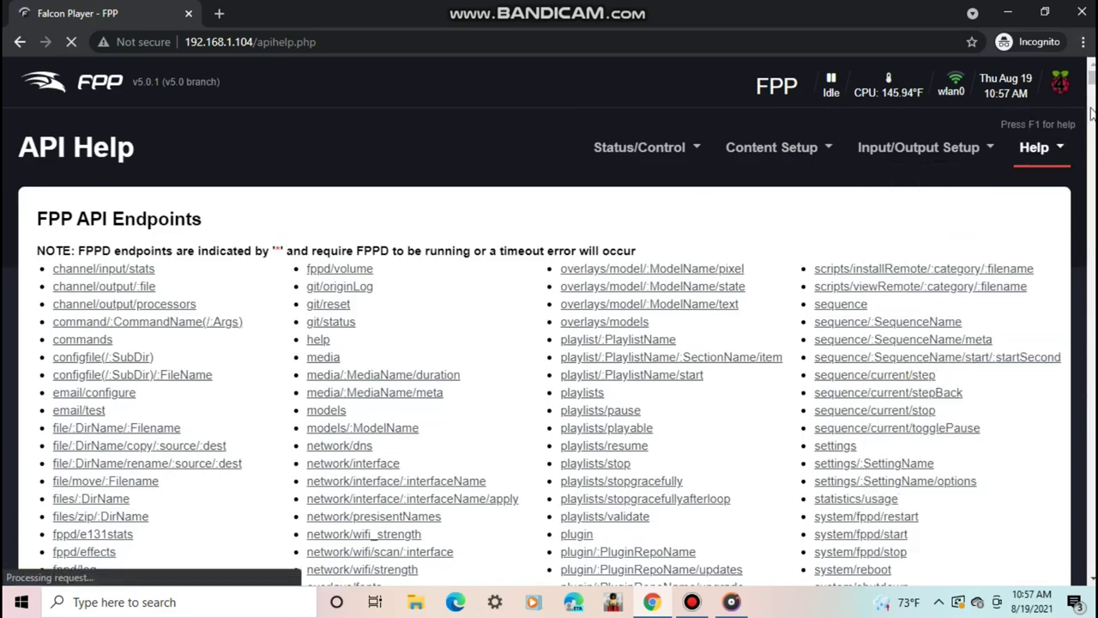
{"action": "left_click_drag", "start_coordinate": [1091, 106], "coordinate": [1081, 210]}
{"action": "scroll", "coordinate": [1081, 210], "scroll_direction": "up", "scroll_amount": 4}
- Scroll through the Credits page of FPP developers, original creators and third-party libraries
{"action": "left_click", "coordinate": [1034, 150]}
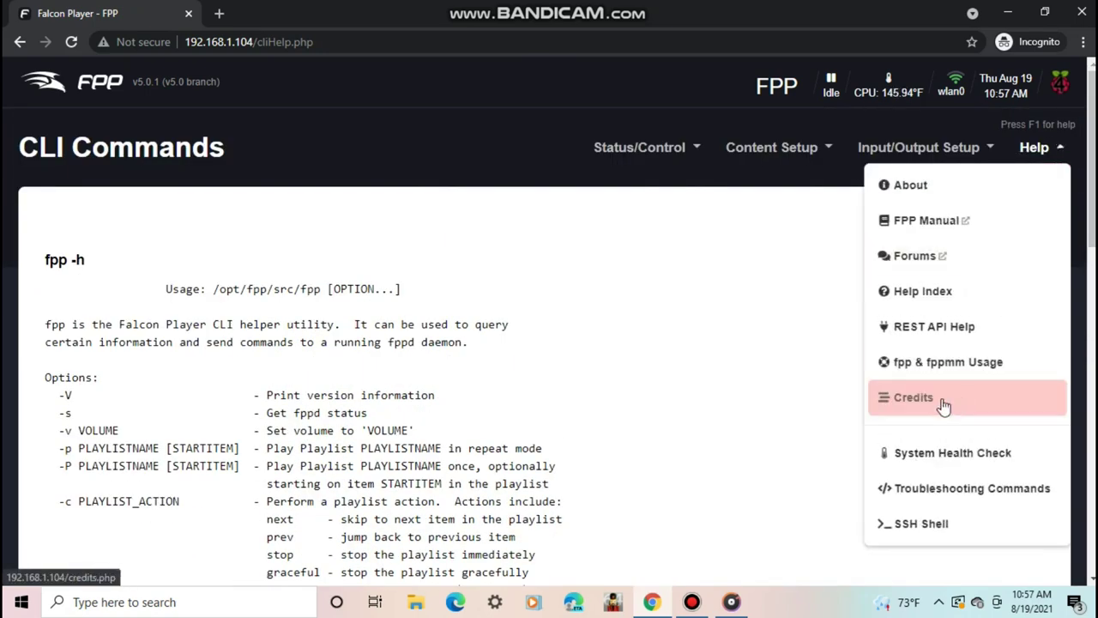
{"action": "left_click", "coordinate": [933, 400]}
{"action": "scroll", "coordinate": [932, 400], "scroll_direction": "down", "scroll_amount": 1}
{"action": "scroll", "coordinate": [1086, 266], "scroll_direction": "down", "scroll_amount": 1}
{"action": "scroll", "coordinate": [1085, 266], "scroll_direction": "down", "scroll_amount": 1}
{"action": "scroll", "coordinate": [1088, 259], "scroll_direction": "up", "scroll_amount": 1}
{"action": "scroll", "coordinate": [1088, 259], "scroll_direction": "up", "scroll_amount": 2}
{"action": "scroll", "coordinate": [1088, 260], "scroll_direction": "down", "scroll_amount": 1}
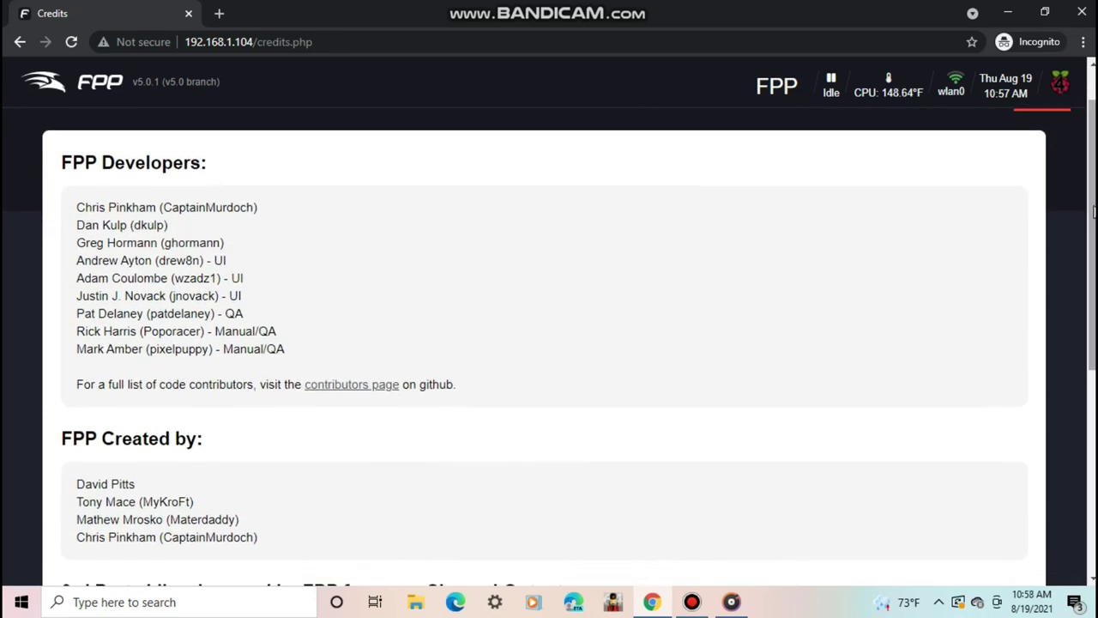
{"action": "scroll", "coordinate": [1088, 173], "scroll_direction": "up", "scroll_amount": 1}
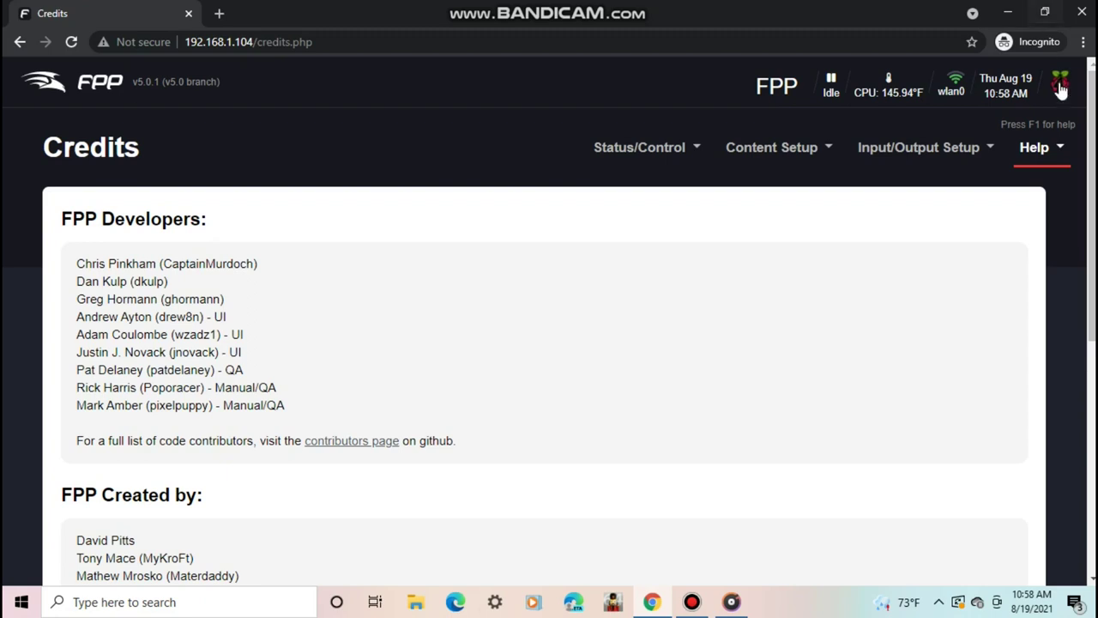
{"action": "left_click_drag", "start_coordinate": [1088, 152], "coordinate": [1039, 145]}
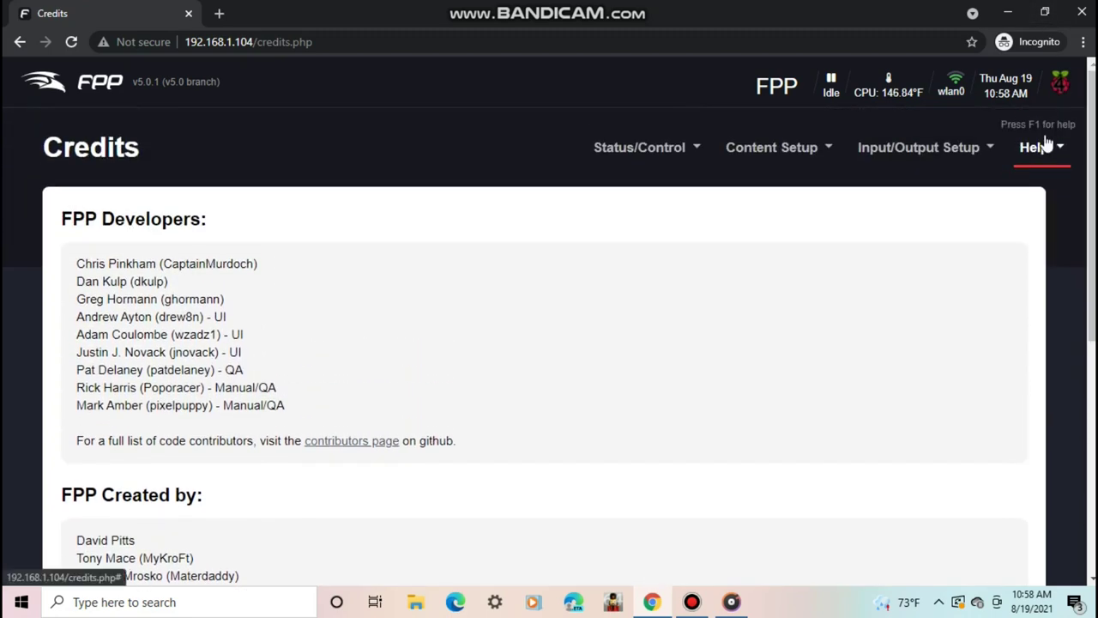
{"action": "left_click", "coordinate": [1043, 148]}
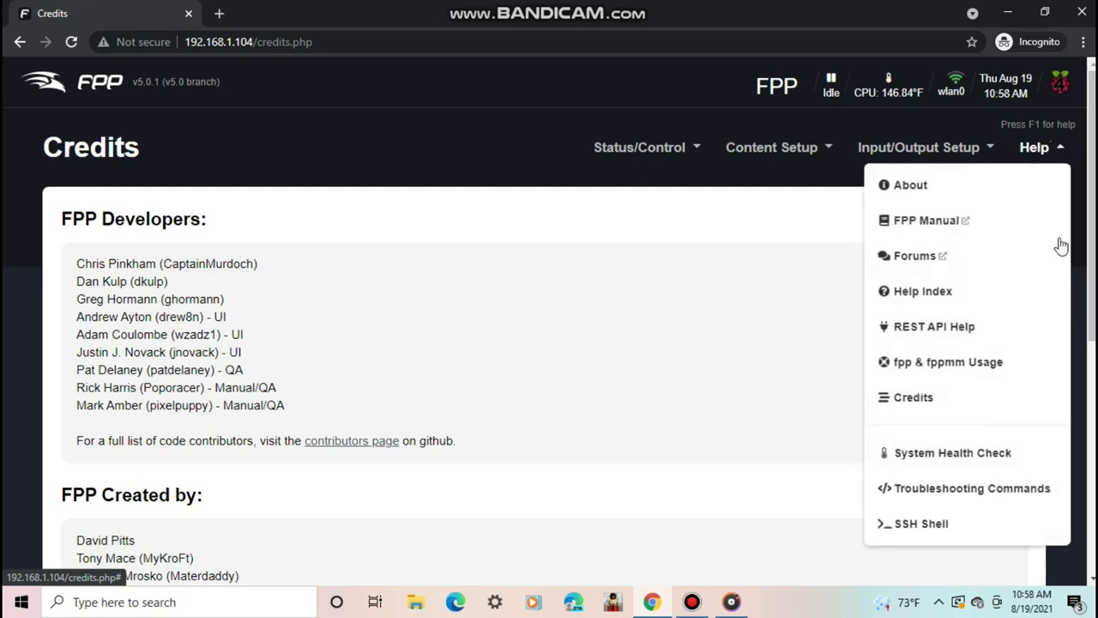
- Run the System Health Check (default 'FPP' hostname warning), then view Troubleshooting Commands
{"action": "left_click", "coordinate": [939, 450]}
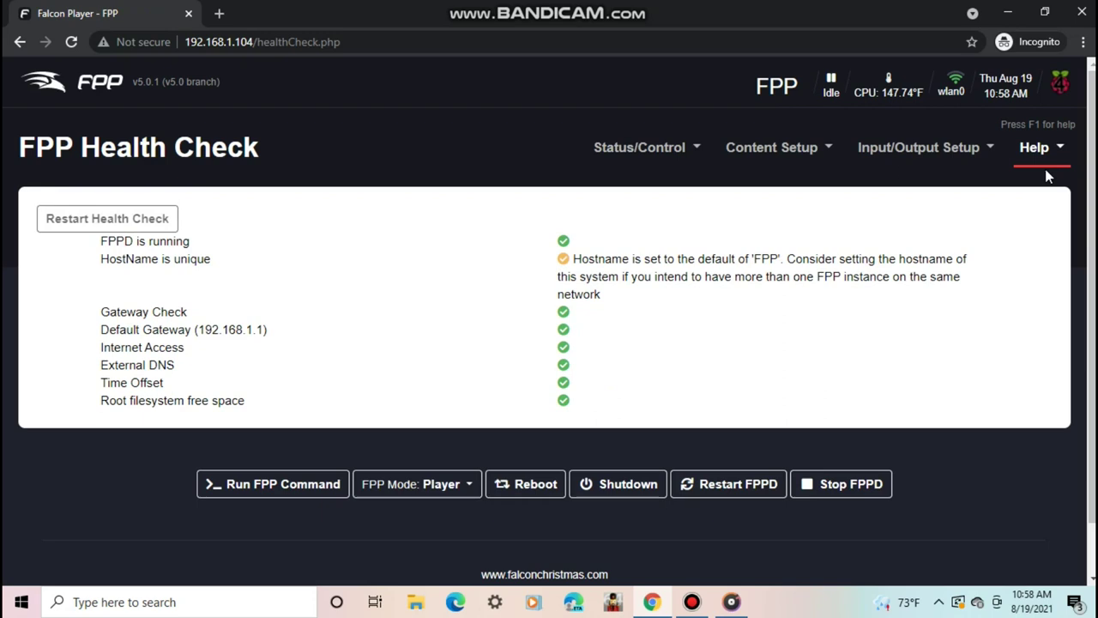
{"action": "left_click", "coordinate": [1038, 147]}
{"action": "left_click", "coordinate": [969, 488]}
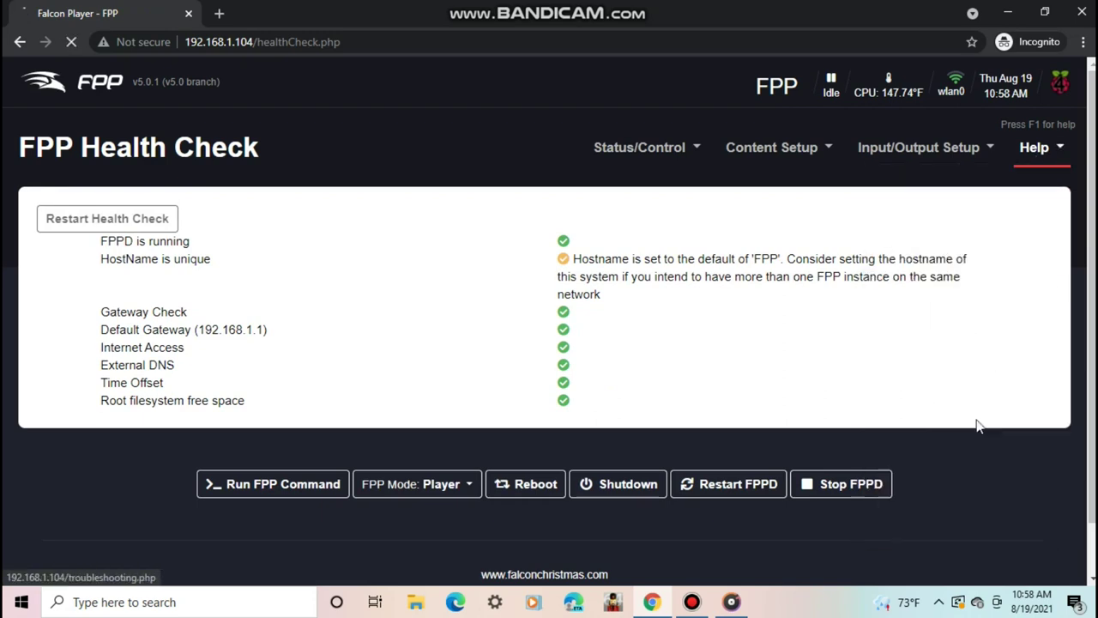